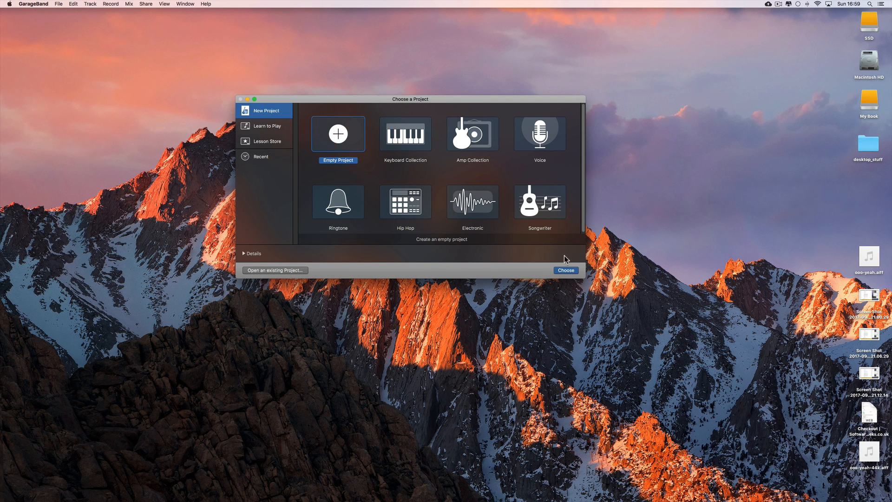
# Create an empty project with a Software Instrument track
pyautogui.click(566, 271)
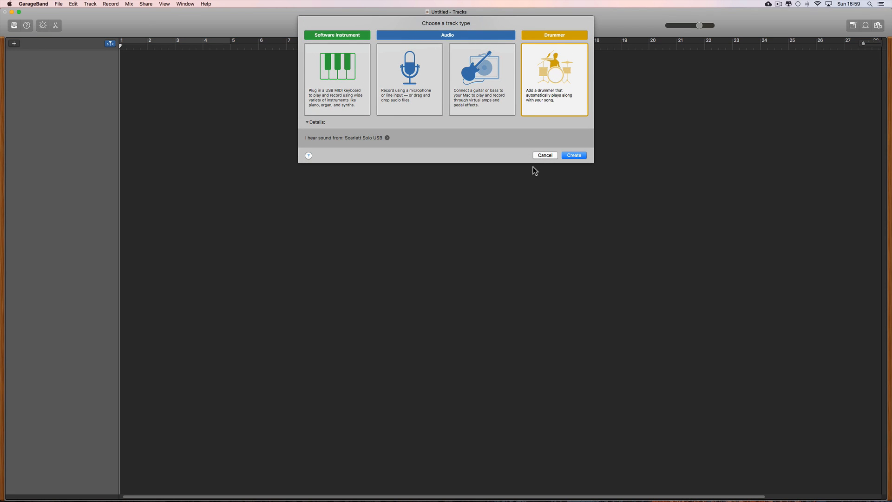
pyautogui.click(350, 71)
pyautogui.click(571, 158)
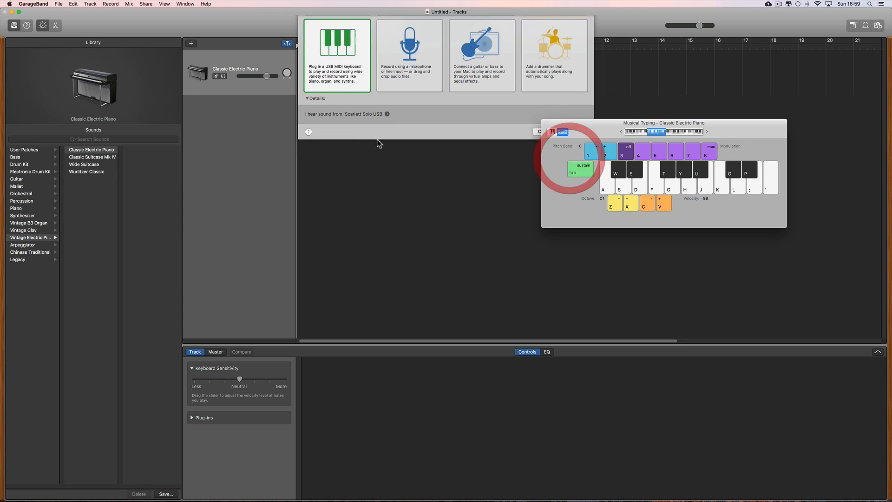
# Load the Bluebird drum kit onto the track and close the Musical Typing window
pyautogui.click(28, 165)
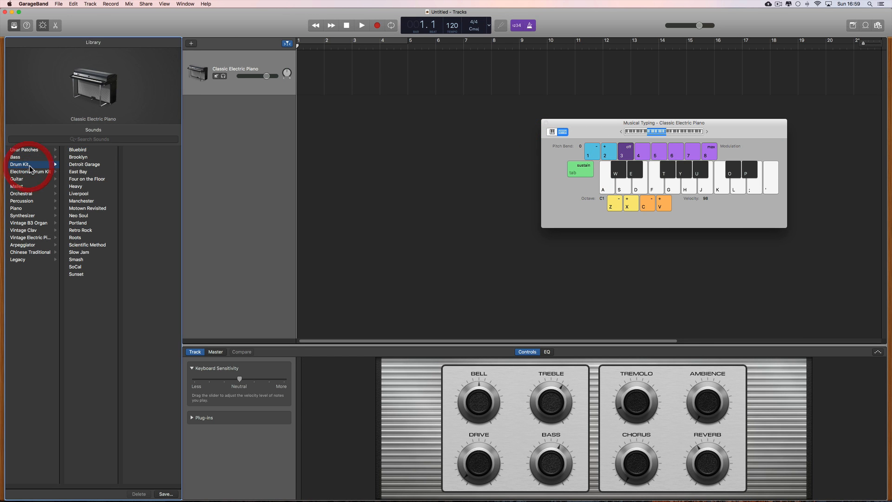
pyautogui.click(87, 151)
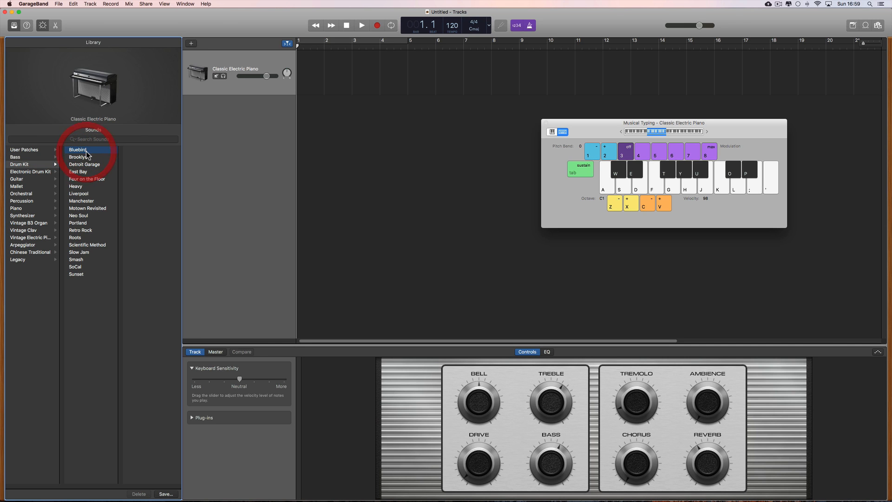
pyautogui.click(546, 123)
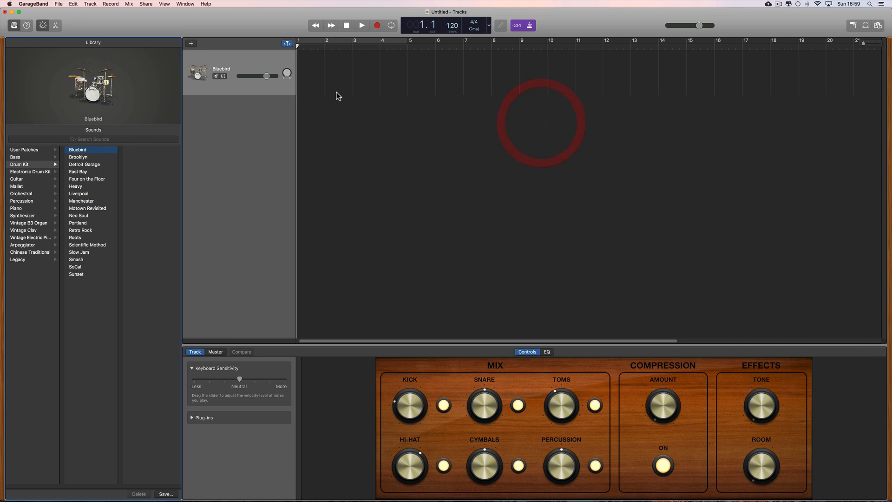
# Create an empty one-bar region at bar 1 of the Bluebird track and set the cycle area to loop bar 1
pyautogui.doubleClick(315, 75)
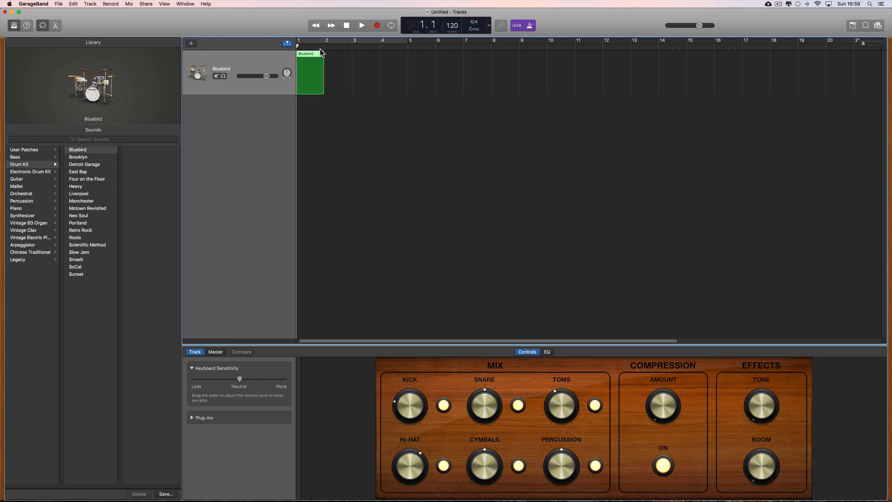
pyautogui.moveTo(297, 42); pyautogui.dragTo(312, 66)
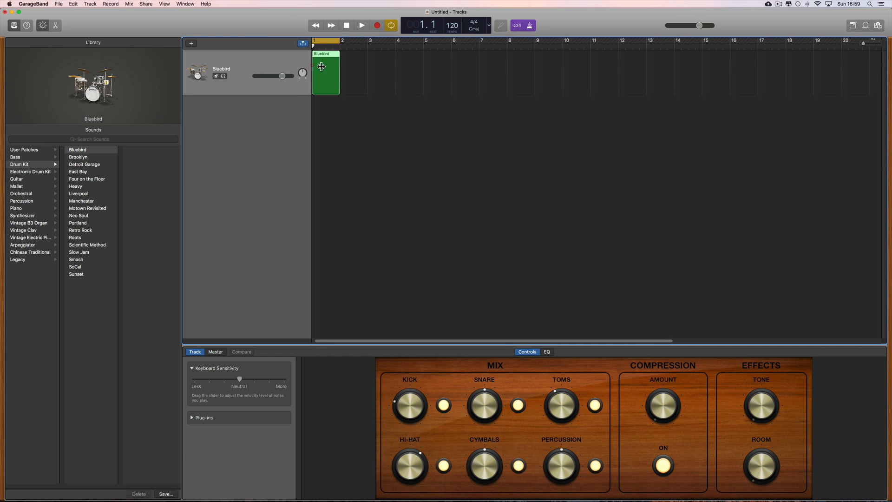
pyautogui.moveTo(878, 45); pyautogui.dragTo(884, 45)
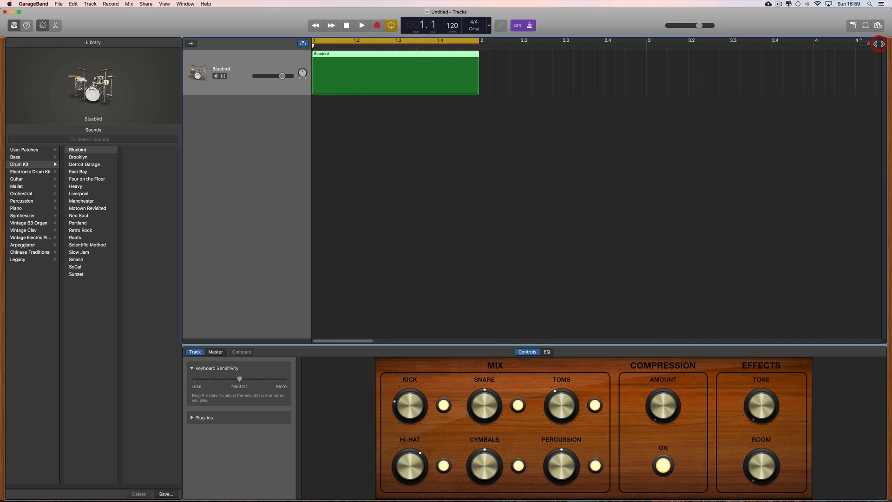
pyautogui.moveTo(332, 342); pyautogui.dragTo(326, 341)
# In the region's Piano Roll, add kick notes on C1 at 1.1, 1.1.3, 1.2.3 and 1.3, plus a snare note on beat 2
pyautogui.doubleClick(369, 80)
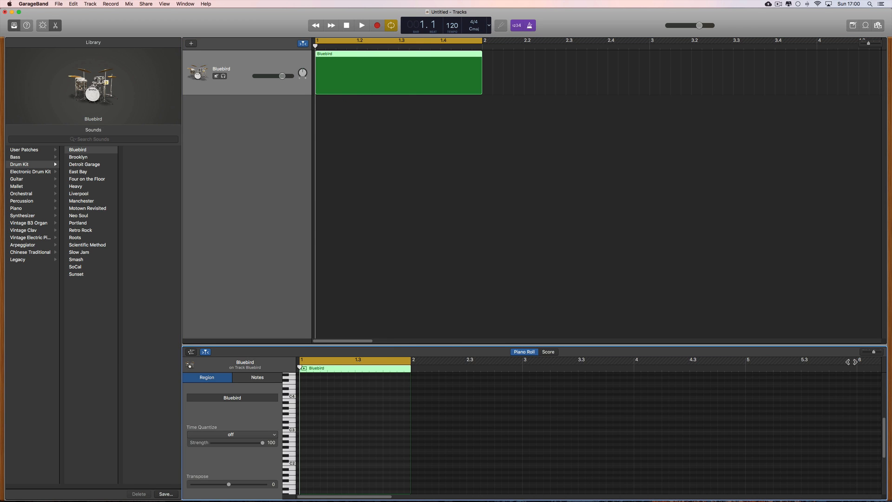
pyautogui.moveTo(873, 352); pyautogui.dragTo(877, 352)
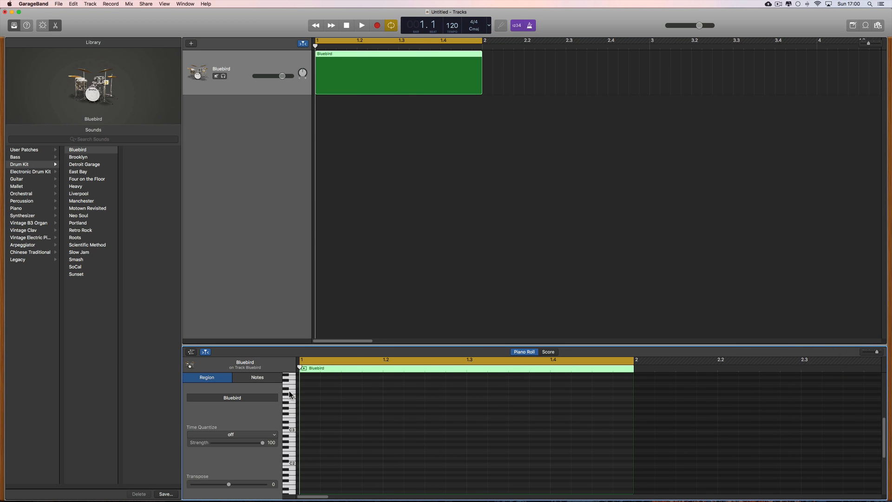
pyautogui.scroll(-5, 290, 434)
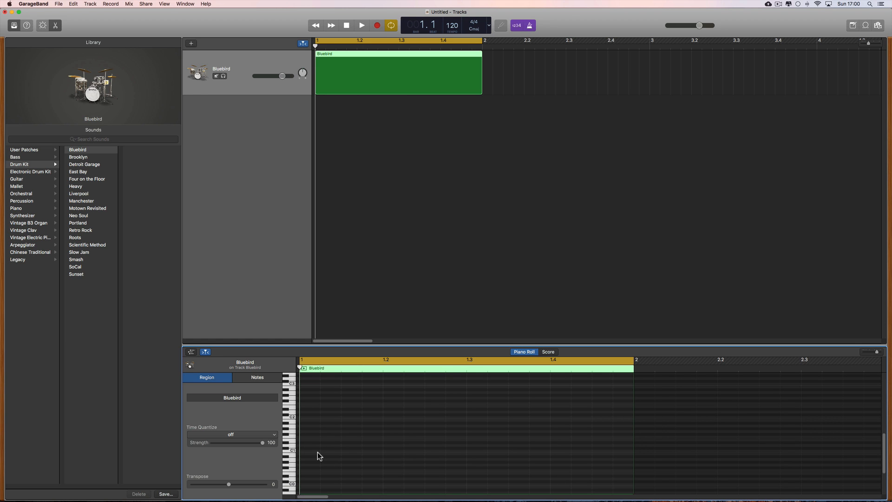
pyautogui.click(292, 453)
pyautogui.keyDown('super'); pyautogui.click(303, 451); pyautogui.keyUp('super')
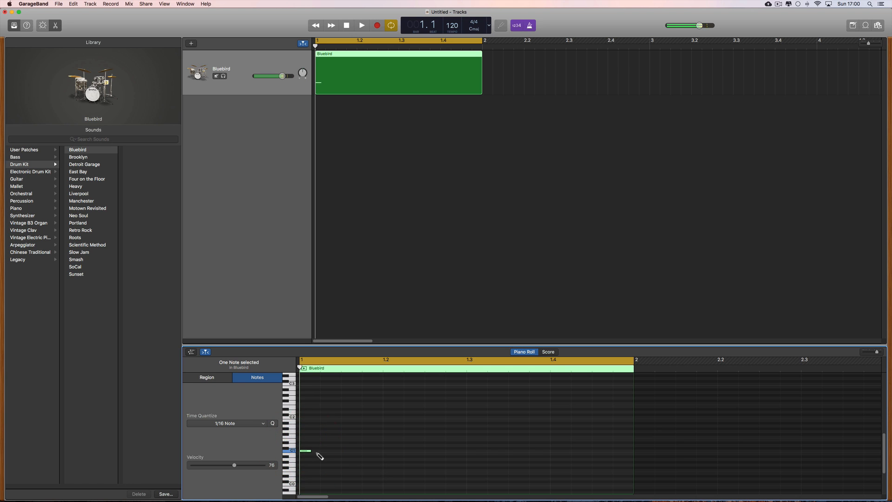
pyautogui.keyDown('super'); pyautogui.click(347, 451); pyautogui.keyUp('super')
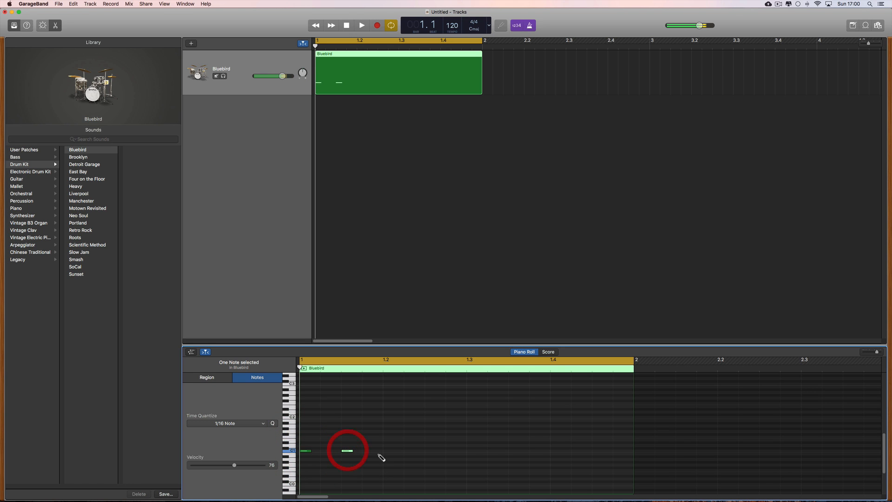
pyautogui.keyDown('super'); pyautogui.click(388, 440); pyautogui.keyUp('super')
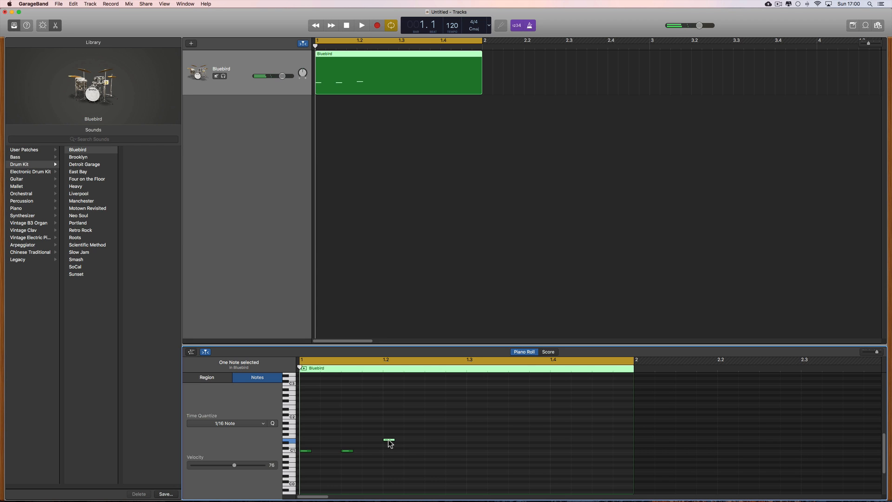
pyautogui.moveTo(388, 443)
pyautogui.mouseDown()
pyautogui.moveTo(389, 461)
pyautogui.moveTo(393, 444)
pyautogui.mouseUp()
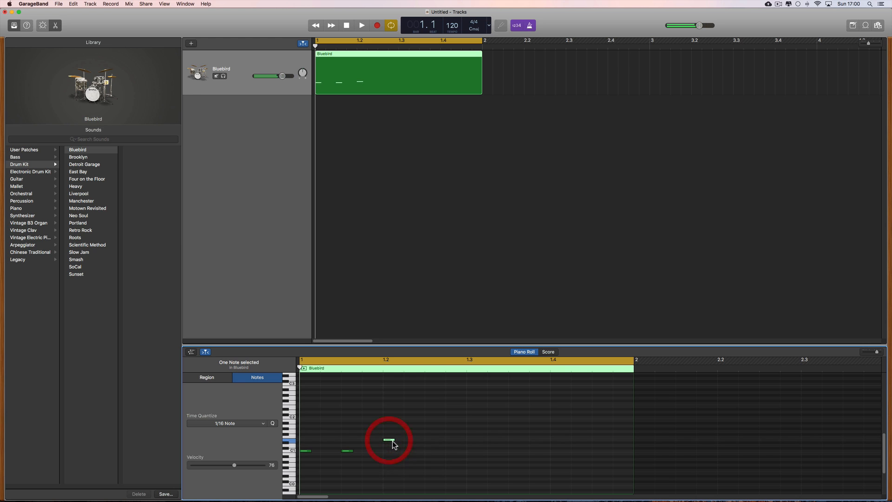
pyautogui.keyDown('super'); pyautogui.click(433, 451); pyautogui.keyUp('super')
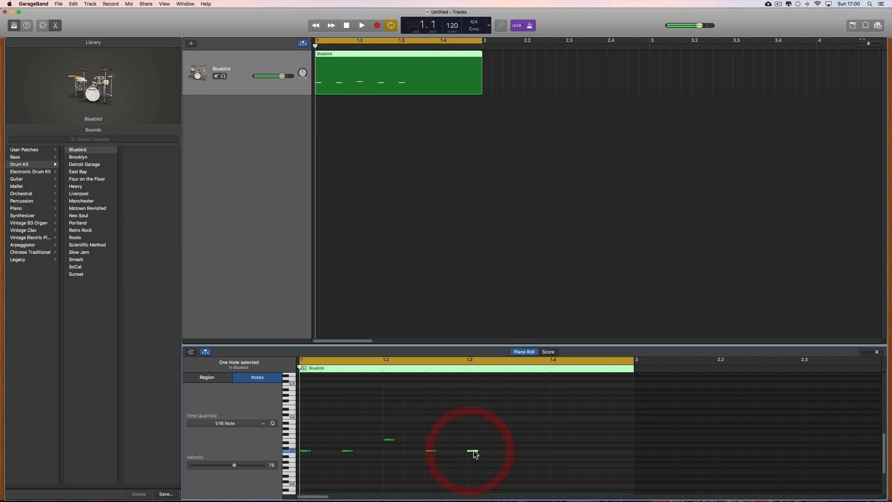
# Play the loop, delay the last two kick notes by a sixteenth each and add a snare note on beat 4
pyautogui.press('space')
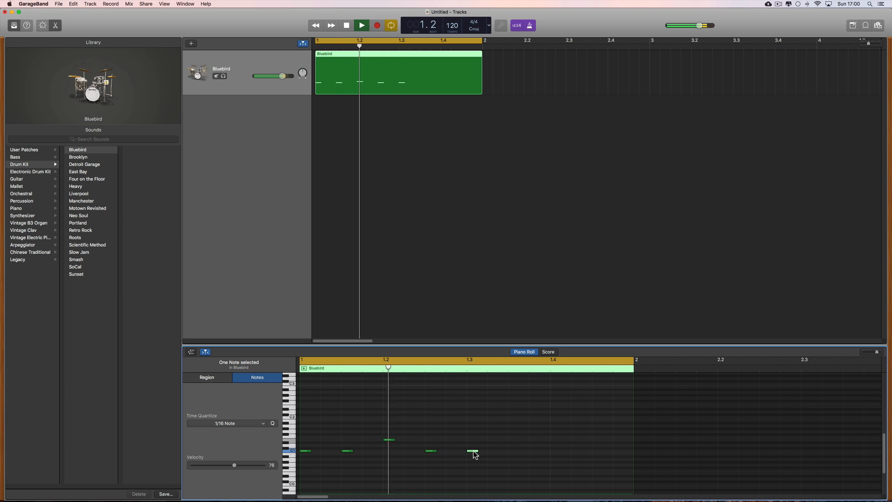
pyautogui.moveTo(432, 451); pyautogui.dragTo(494, 452)
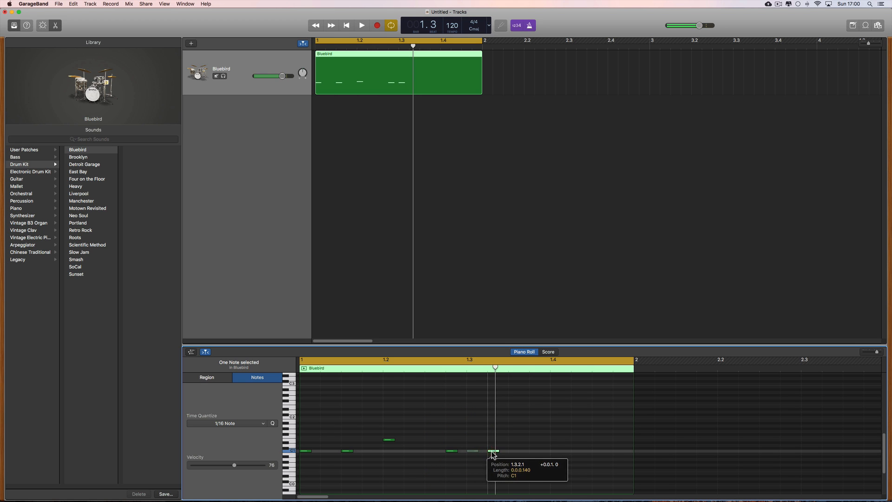
pyautogui.click(554, 440)
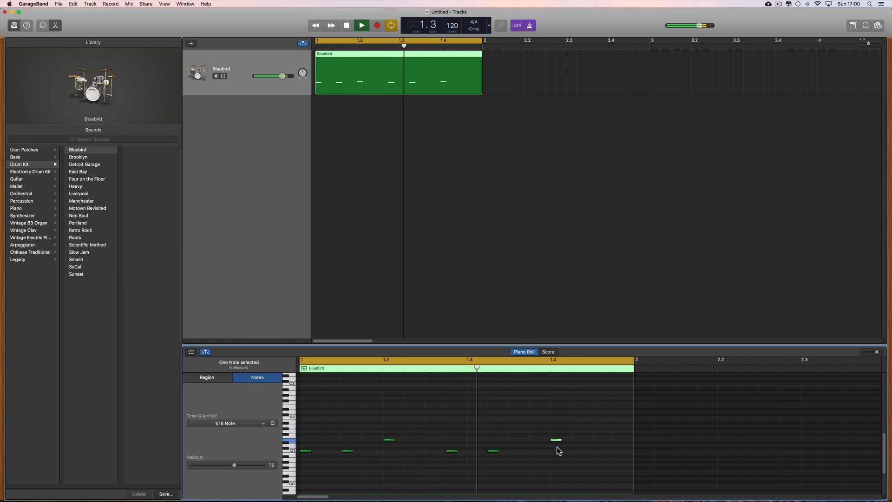
# Move the last kick note to 1.3.3, replay the loop and turn off playhead catching in the Piano Roll
pyautogui.press('space')
pyautogui.moveTo(487, 452); pyautogui.dragTo(504, 454)
pyautogui.press('space')
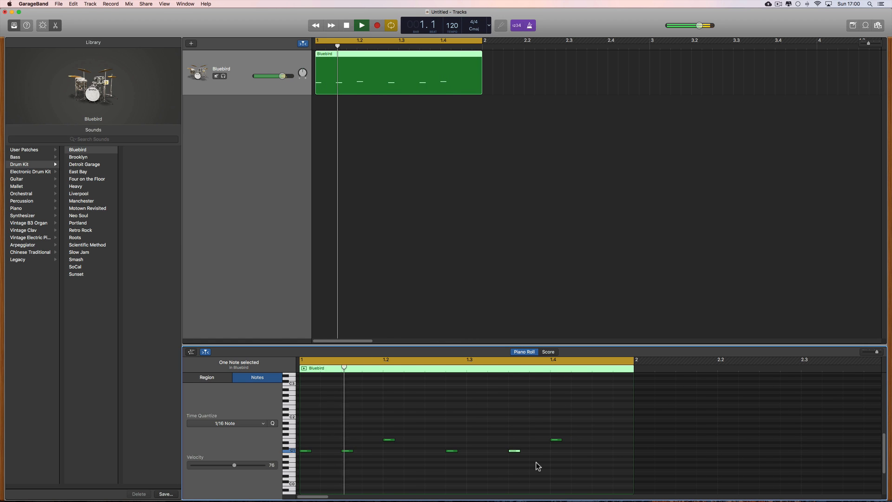
pyautogui.click(205, 352)
pyautogui.press('space')
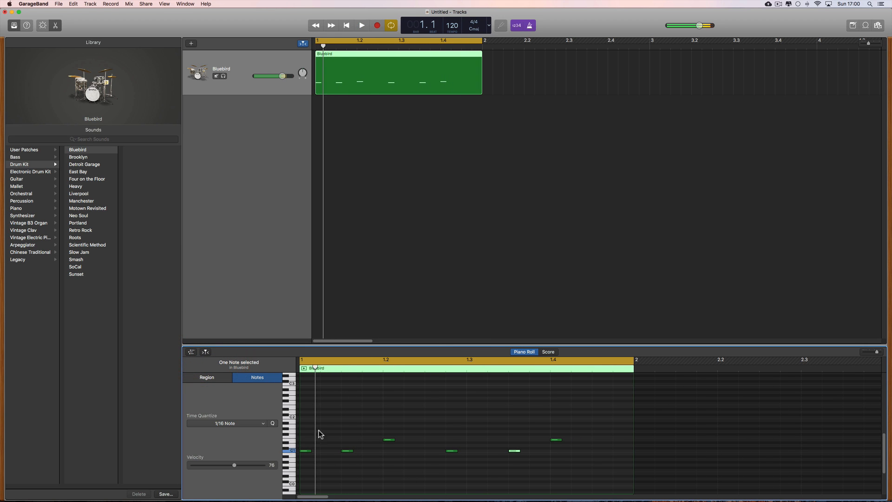
# Audition the drum sounds above the snare on the Piano Roll keyboard to find the closed hi-hat
pyautogui.click(285, 429)
pyautogui.click(285, 429)
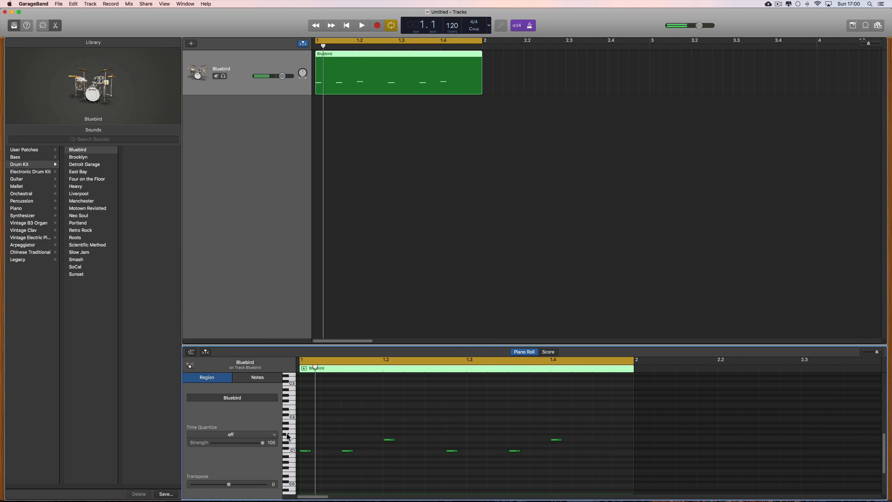
pyautogui.click(288, 436)
pyautogui.click(288, 432)
pyautogui.click(287, 431)
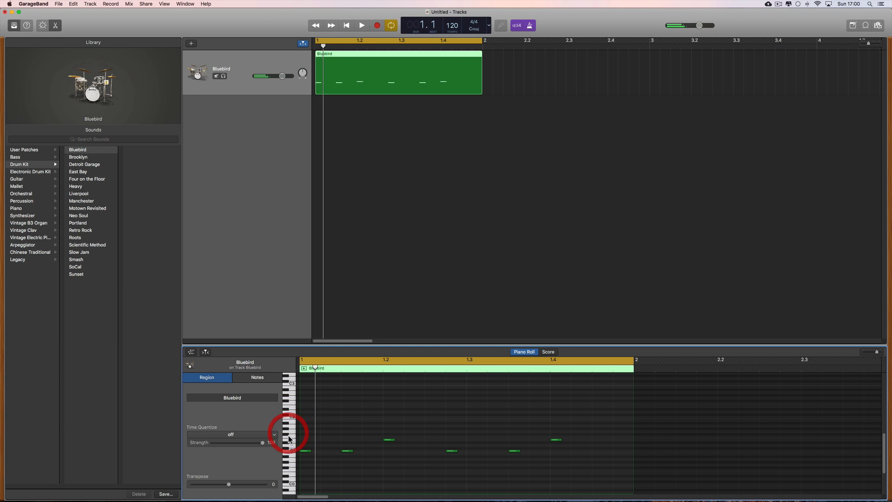
pyautogui.click(288, 433)
pyautogui.click(288, 436)
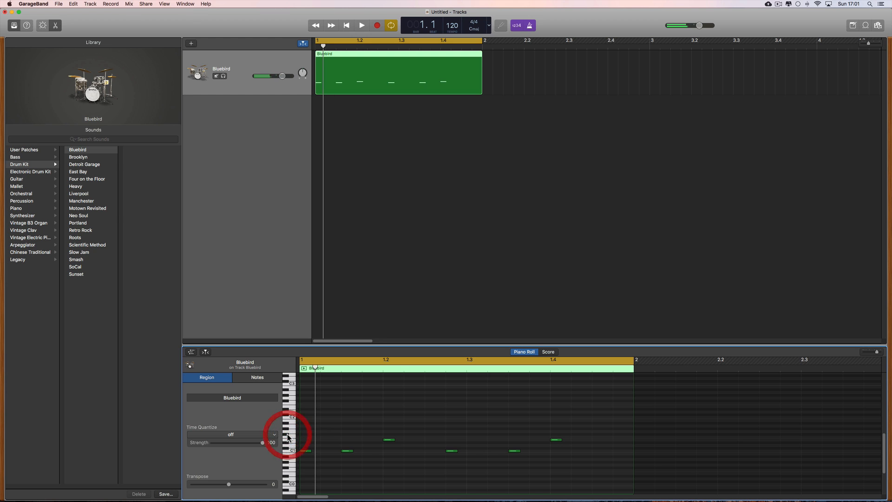
pyautogui.click(287, 424)
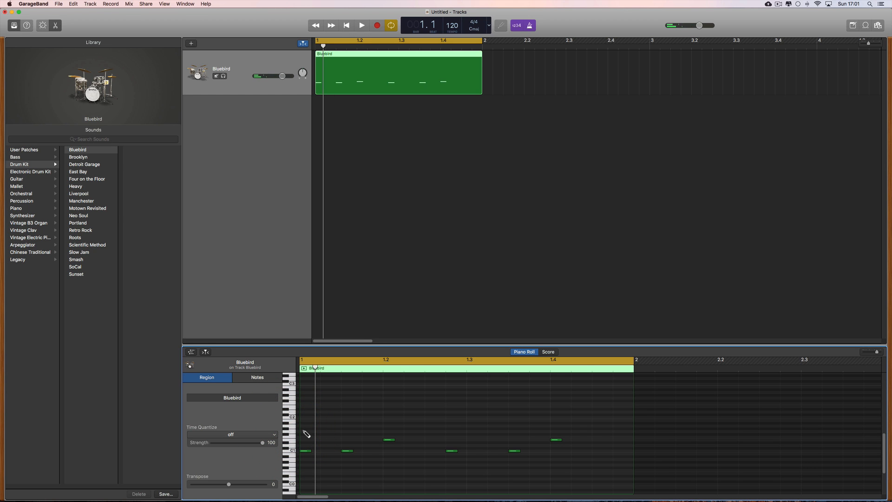
pyautogui.click(289, 437)
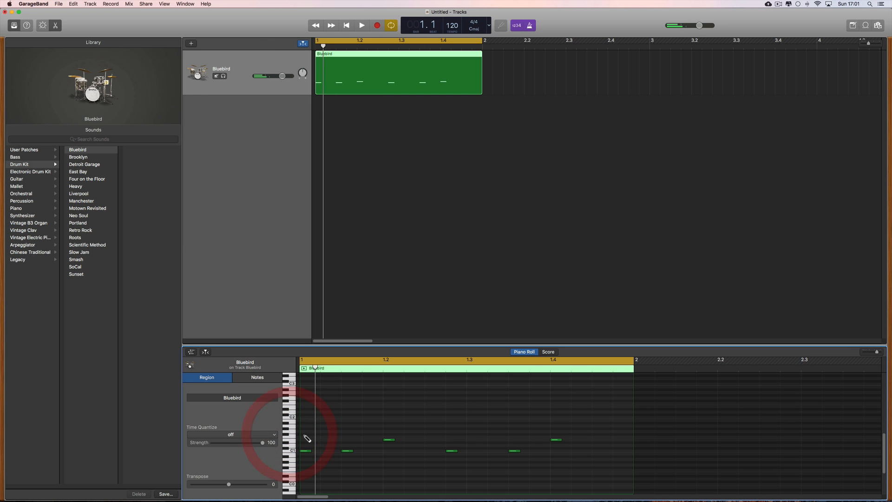
# Add closed hi-hat notes on every eighth note across the bar
pyautogui.keyDown('super'); pyautogui.click(306, 434); pyautogui.keyUp('super')
pyautogui.keyDown('super'); pyautogui.click(347, 434); pyautogui.keyUp('super')
pyautogui.keyDown('super'); pyautogui.click(389, 434); pyautogui.keyUp('super')
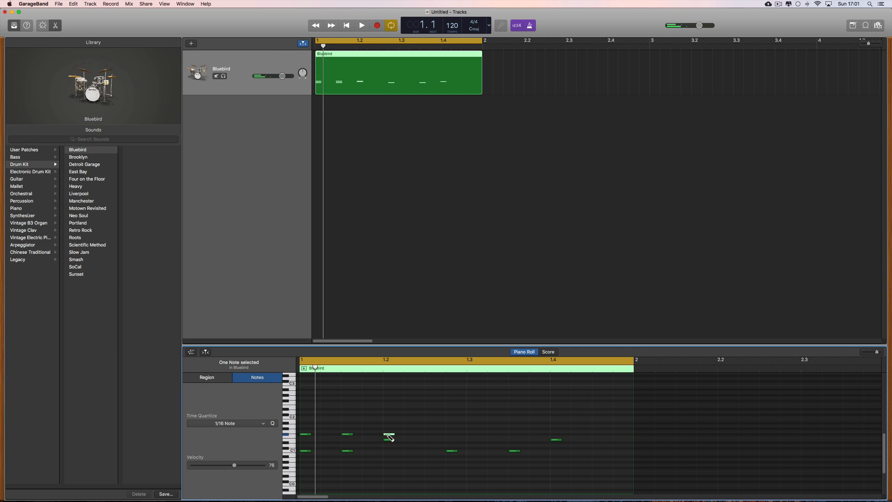
pyautogui.keyDown('super'); pyautogui.click(431, 434); pyautogui.keyUp('super')
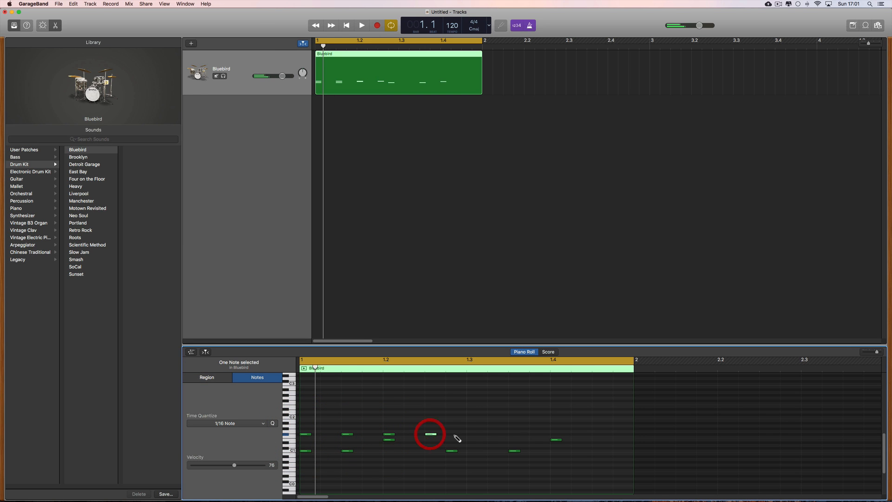
pyautogui.keyDown('super'); pyautogui.click(513, 434); pyautogui.keyUp('super')
pyautogui.keyDown('super'); pyautogui.click(556, 434); pyautogui.keyUp('super')
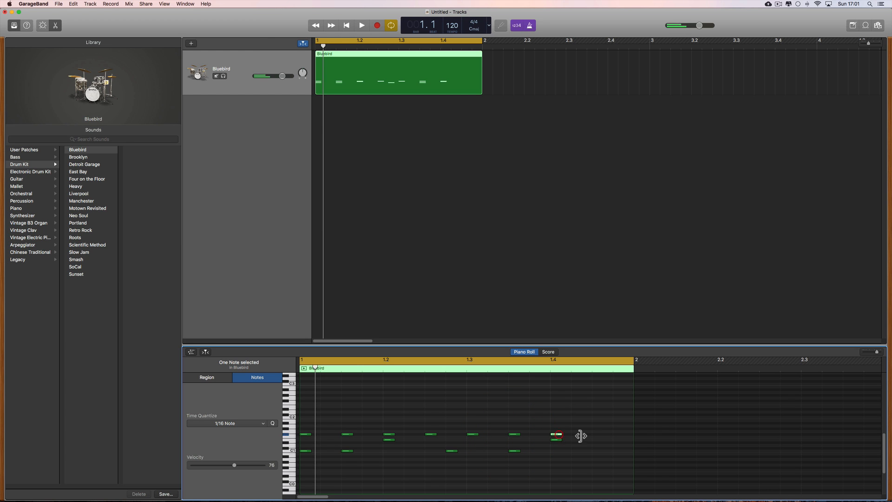
pyautogui.keyDown('super'); pyautogui.click(598, 434); pyautogui.keyUp('super')
# Play back the full drum loop and turn off the metronome
pyautogui.press('space')
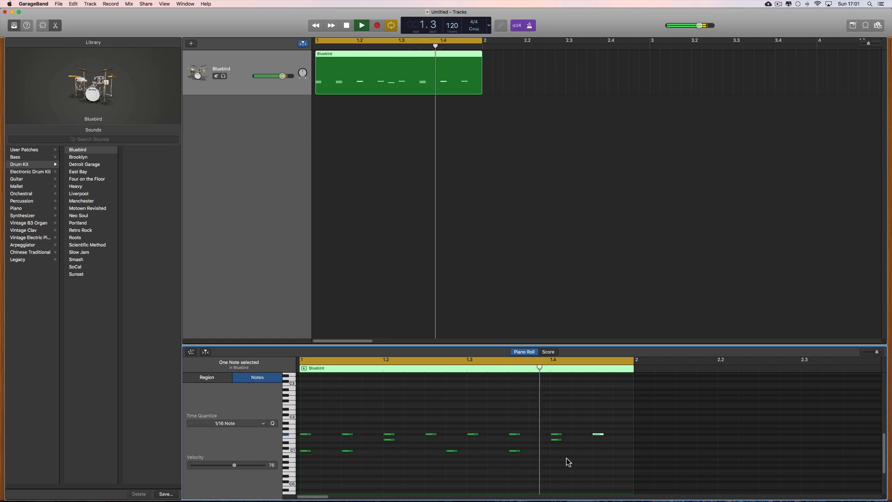
pyautogui.click(530, 25)
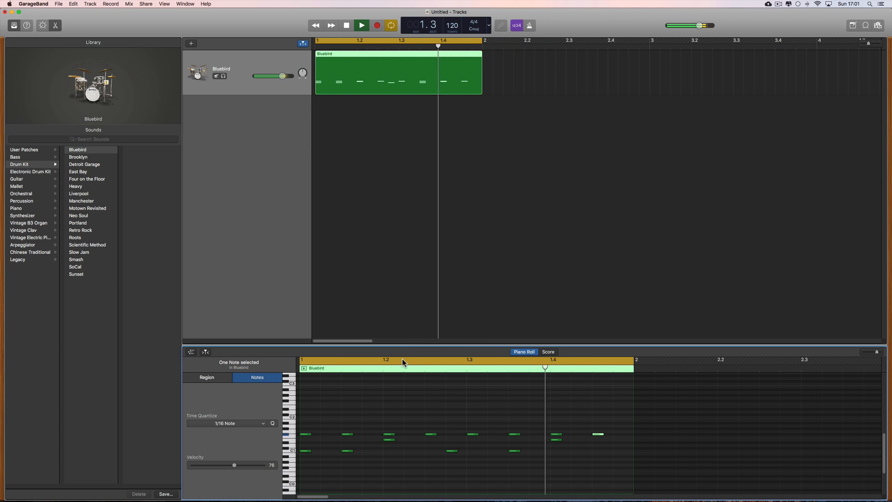
pyautogui.press('space')
# Set the velocity of all the hi-hat notes to 103 and listen to the loop
pyautogui.click(287, 435)
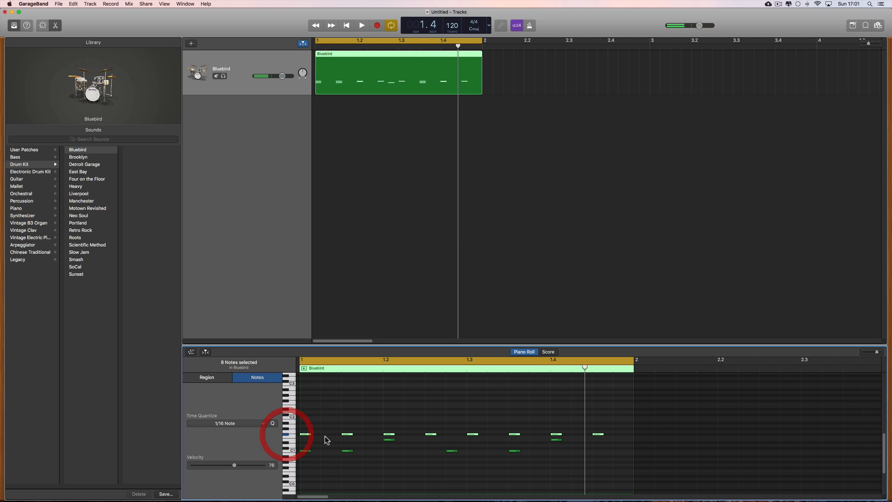
pyautogui.moveTo(238, 464); pyautogui.dragTo(249, 465)
pyautogui.press('space')
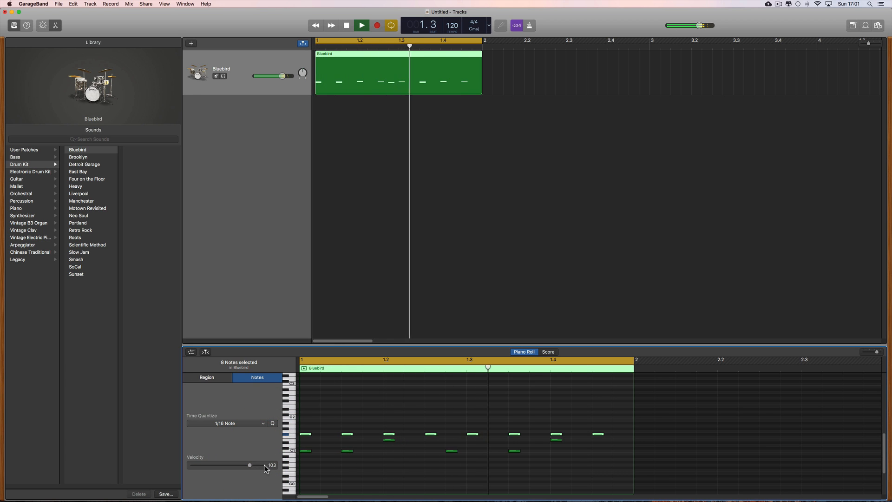
pyautogui.press('space')
# Set the velocity of all the kick notes on C1 to 100 and play the loop
pyautogui.click(289, 451)
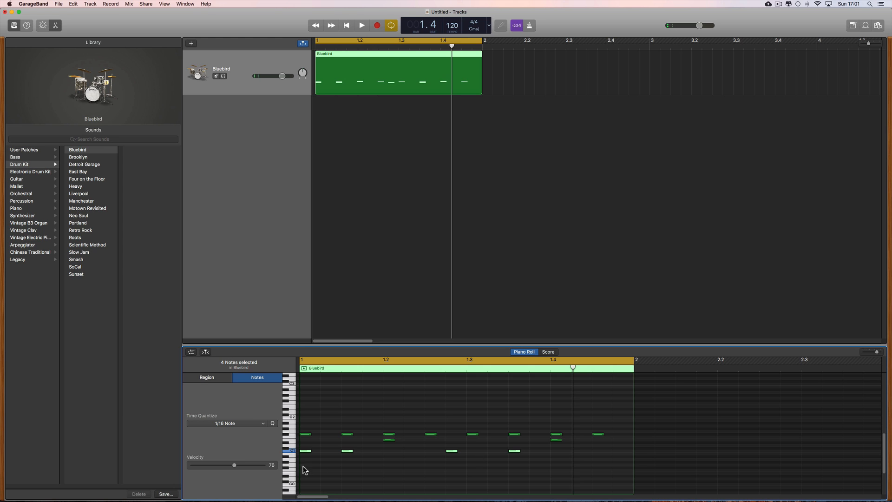
pyautogui.moveTo(235, 465); pyautogui.dragTo(249, 465)
pyautogui.press('space')
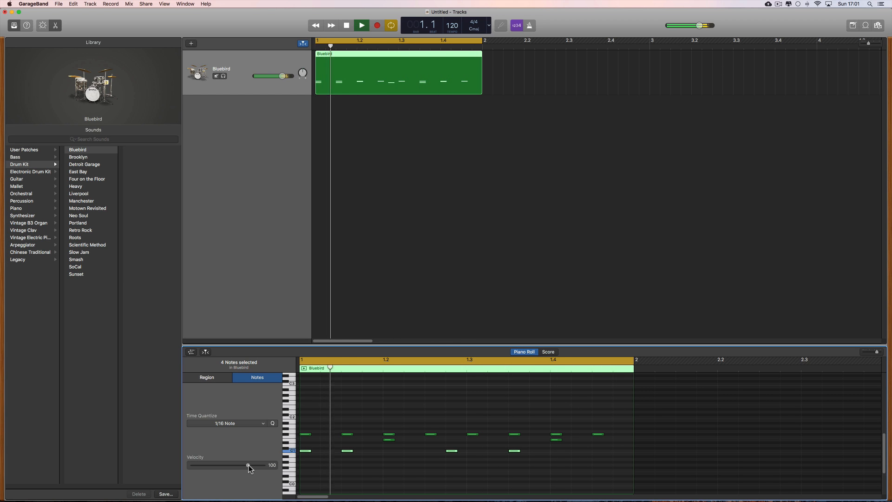
# Set the velocity of both snare notes to 93 and listen to the loop
pyautogui.press('space')
pyautogui.click(293, 440)
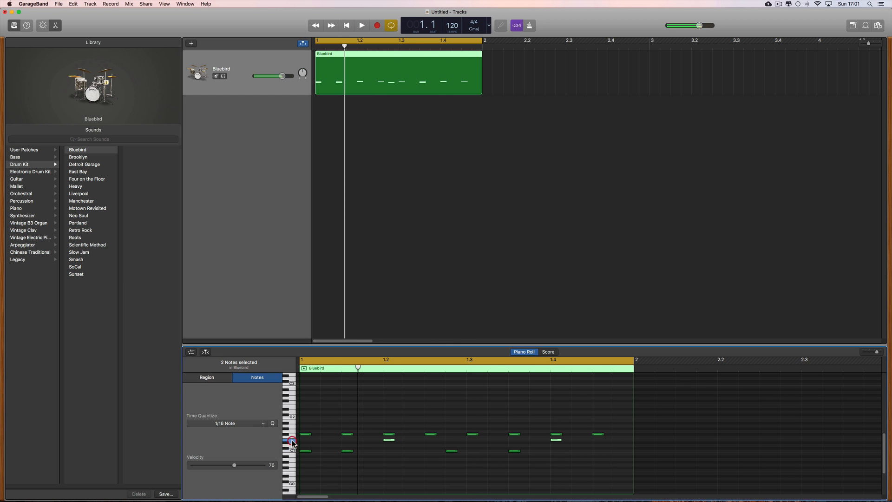
pyautogui.moveTo(235, 464)
pyautogui.mouseDown()
pyautogui.moveTo(221, 465)
pyautogui.moveTo(242, 465)
pyautogui.mouseUp()
pyautogui.press('space')
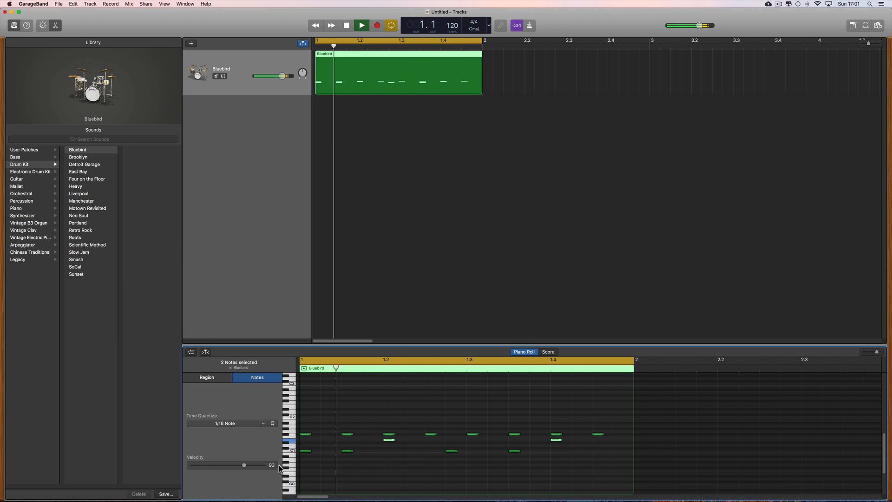
pyautogui.press('space')
# Try the closed hi-hat note on the second half of beat 2 on the open hi-hat row, play the loop, and move the note back
pyautogui.moveTo(430, 437); pyautogui.dragTo(430, 423)
pyautogui.press('space')
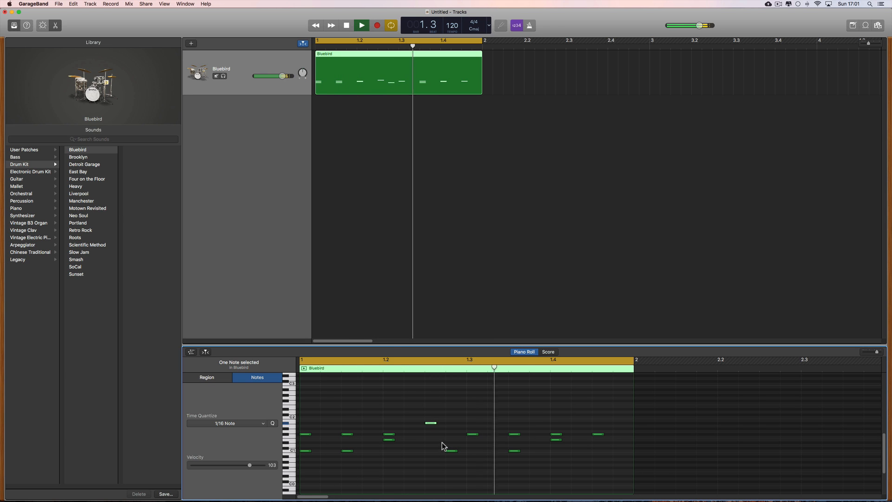
pyautogui.press('space')
pyautogui.moveTo(431, 423); pyautogui.dragTo(430, 434)
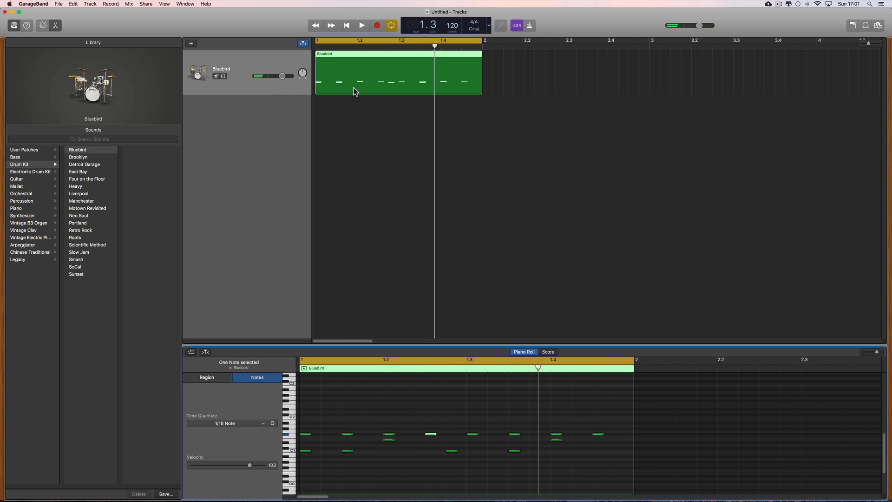
# Close the editor and delete the Bluebird region together with its track
pyautogui.click(59, 26)
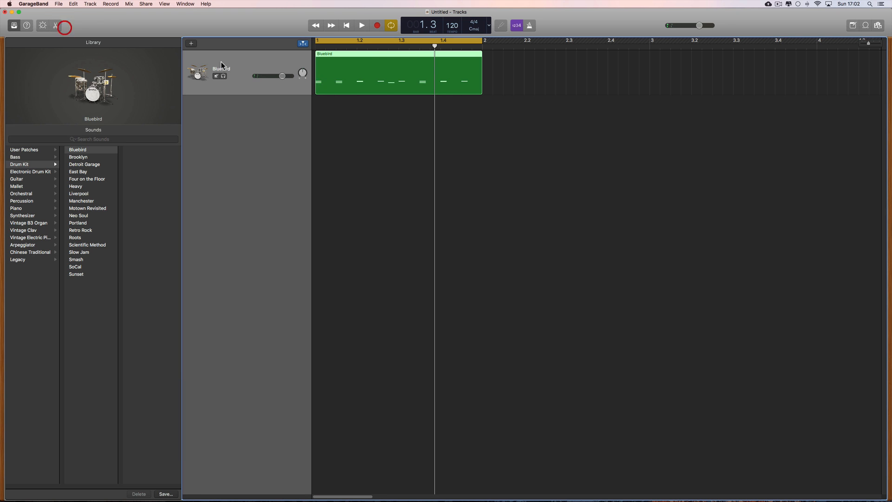
pyautogui.click(338, 76)
pyautogui.press('Delete')
pyautogui.press('super+BackSpace')
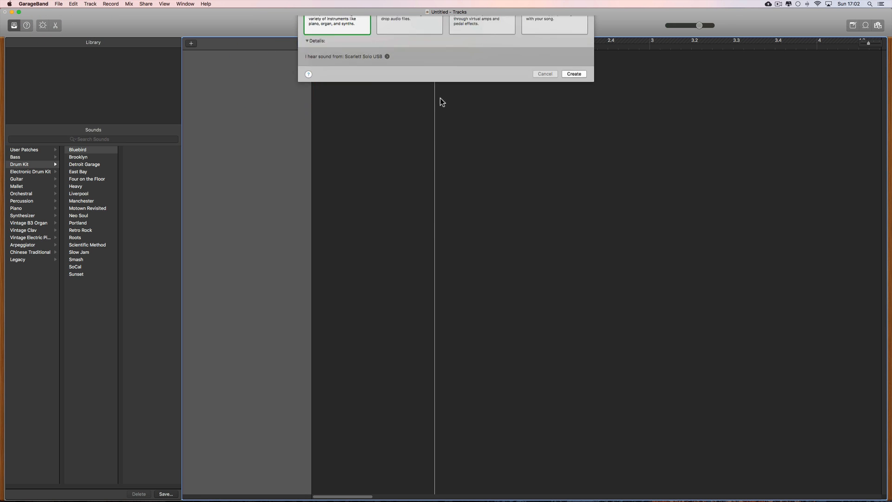
# Create a Drummer track and shorten its region to one bar
pyautogui.click(550, 60)
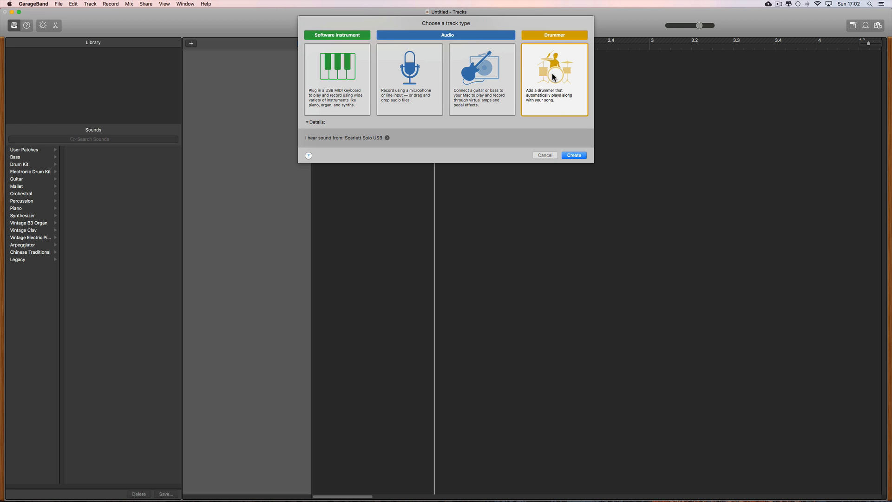
pyautogui.click(575, 156)
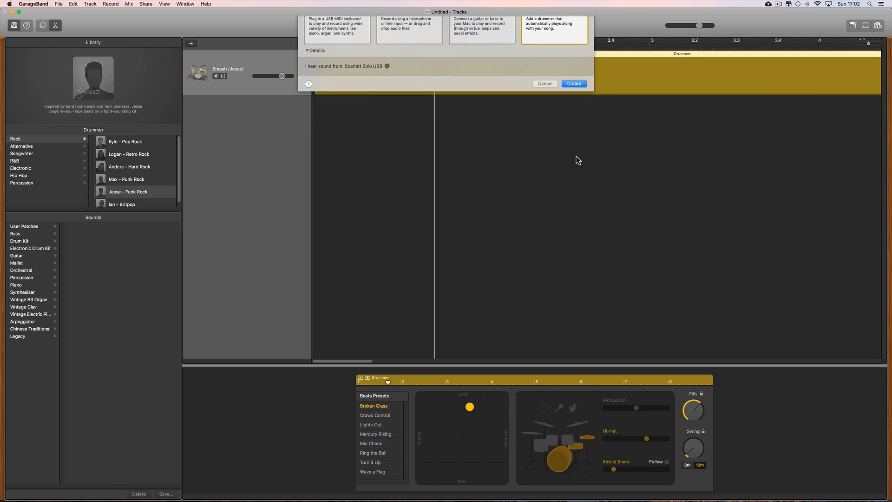
pyautogui.moveTo(868, 44); pyautogui.dragTo(865, 44)
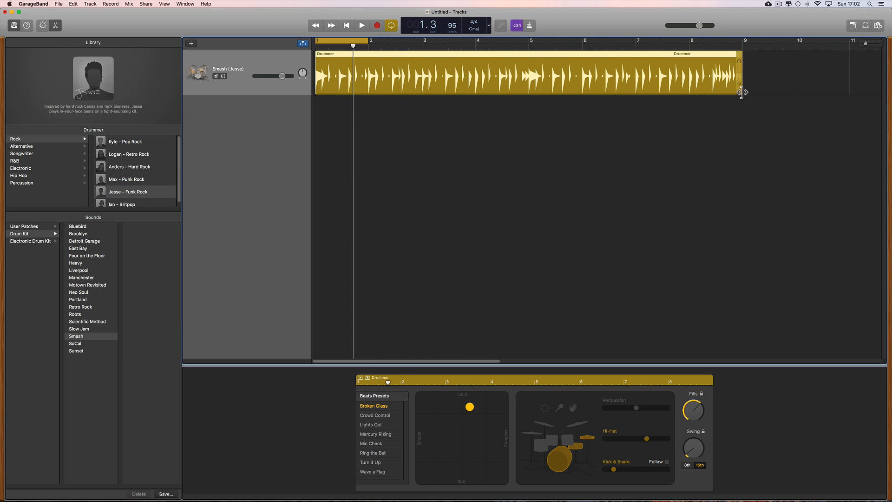
pyautogui.moveTo(740, 84); pyautogui.dragTo(369, 83)
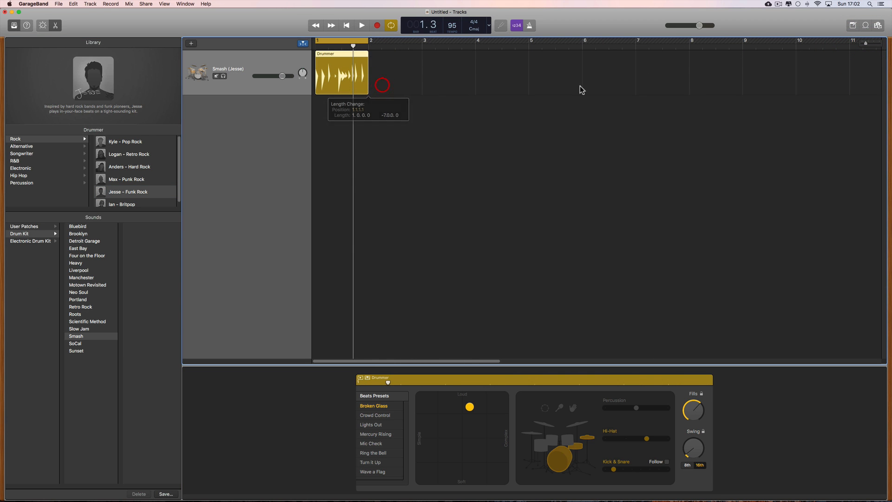
pyautogui.moveTo(867, 43); pyautogui.dragTo(877, 45)
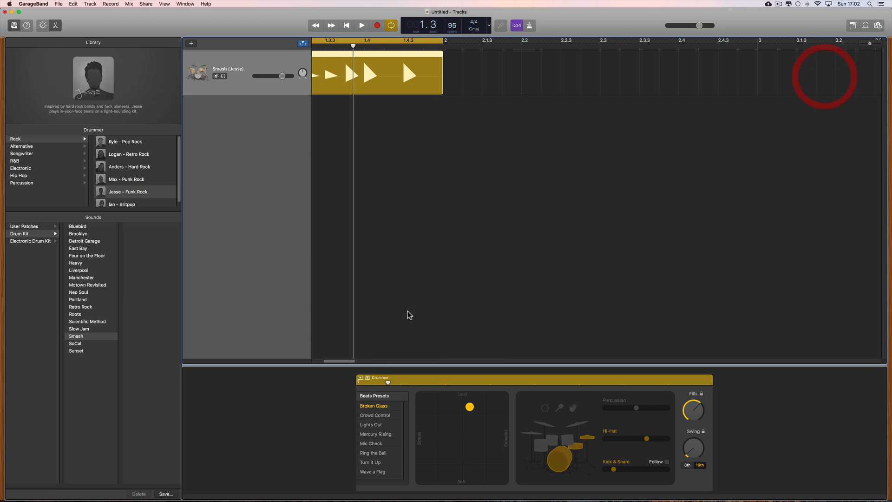
pyautogui.moveTo(349, 358); pyautogui.dragTo(321, 359)
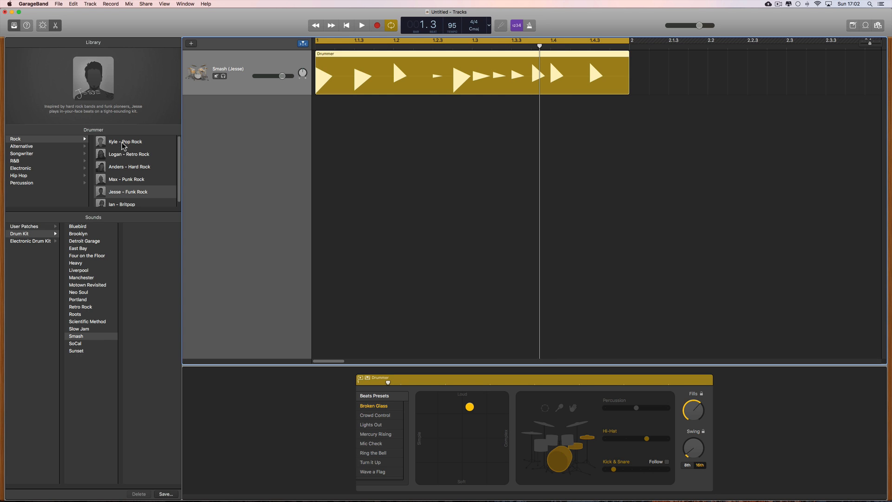
# Choose the drummer Kyle - Pop Rock and set the project tempo to 120
pyautogui.moveTo(124, 145)
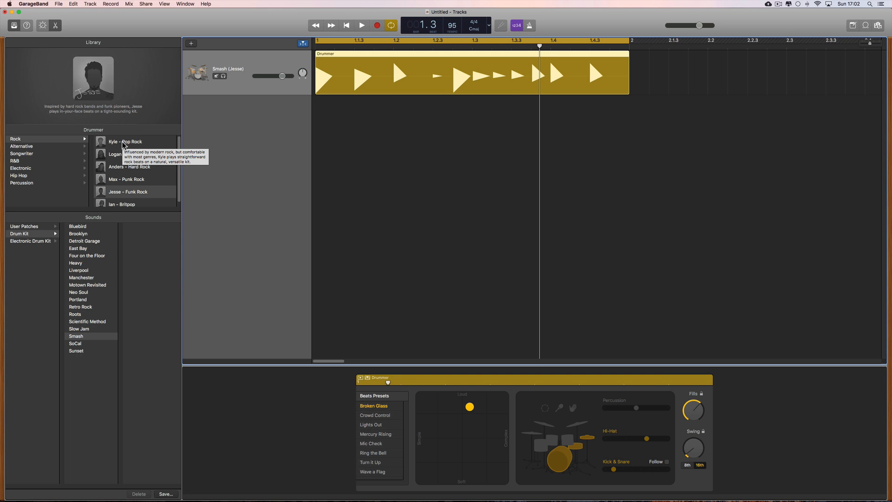
pyautogui.click(124, 142)
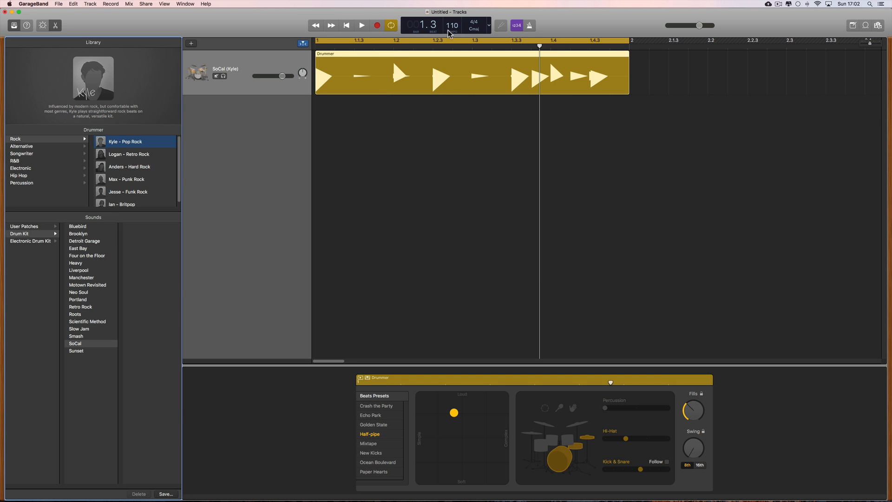
pyautogui.moveTo(452, 20); pyautogui.dragTo(452, 18)
# Try the drummers Logan - Retro Rock, Anders - Hard Rock and Max - Punk Rock, and return to Kyle - Pop Rock
pyautogui.click(127, 156)
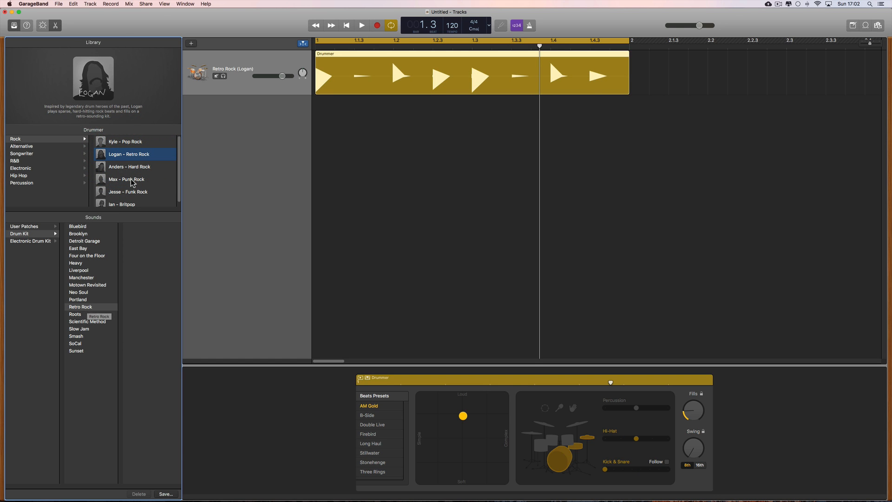
pyautogui.click(125, 169)
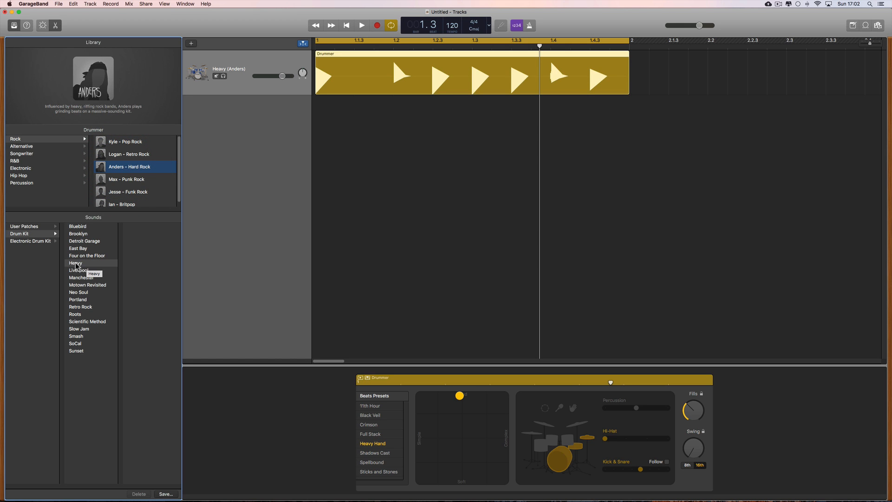
pyautogui.click(130, 183)
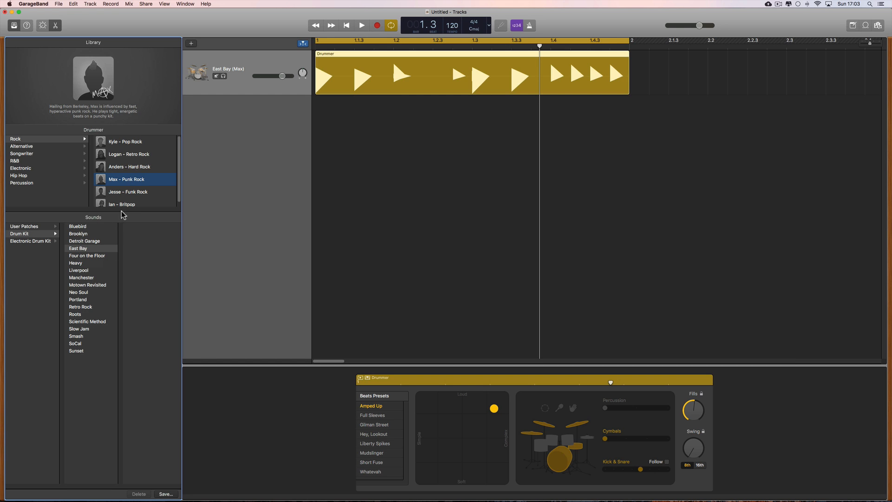
pyautogui.click(123, 145)
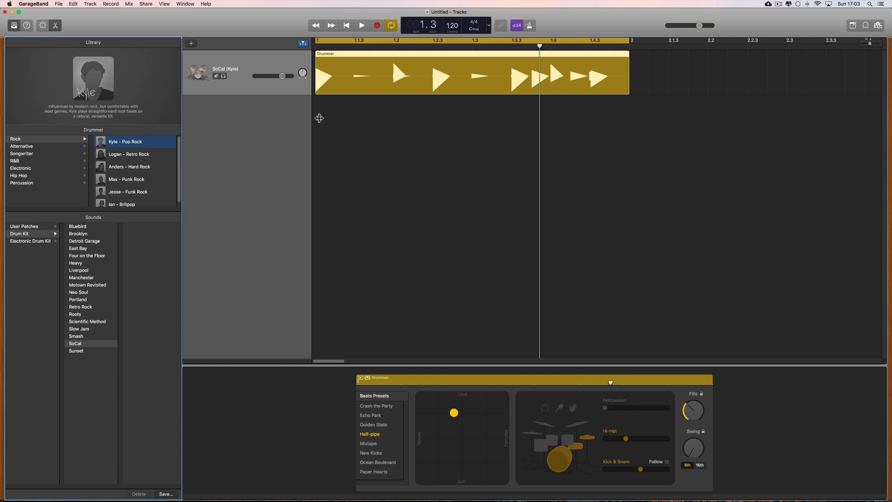
pyautogui.click(470, 103)
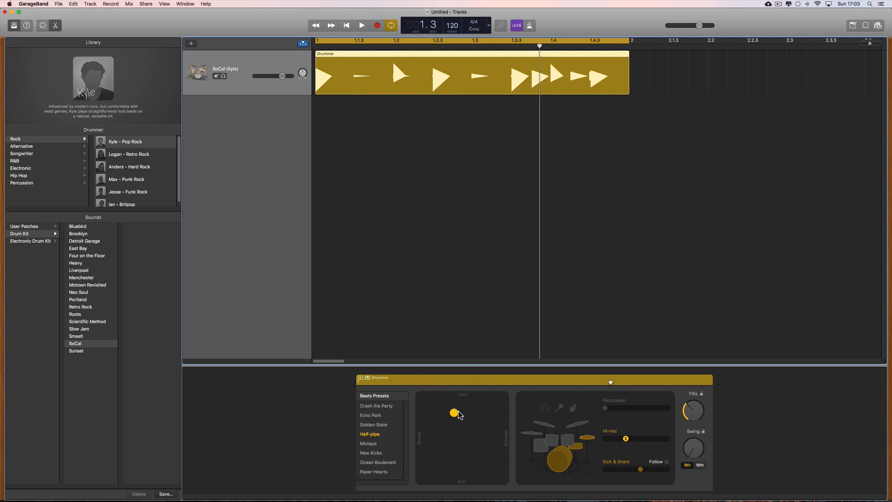
# Set Kyle's beat midway between simple and complex, with fills, Kick & Snare and Hi-Hat at their minimum
pyautogui.moveTo(459, 414)
pyautogui.mouseDown()
pyautogui.moveTo(462, 483)
pyautogui.moveTo(463, 413)
pyautogui.moveTo(428, 415)
pyautogui.moveTo(503, 414)
pyautogui.moveTo(463, 415)
pyautogui.mouseUp()
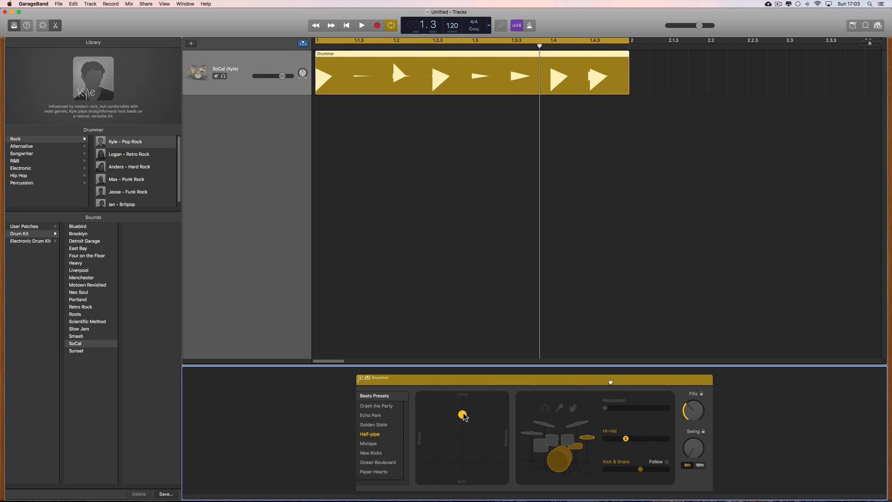
pyautogui.click(463, 413)
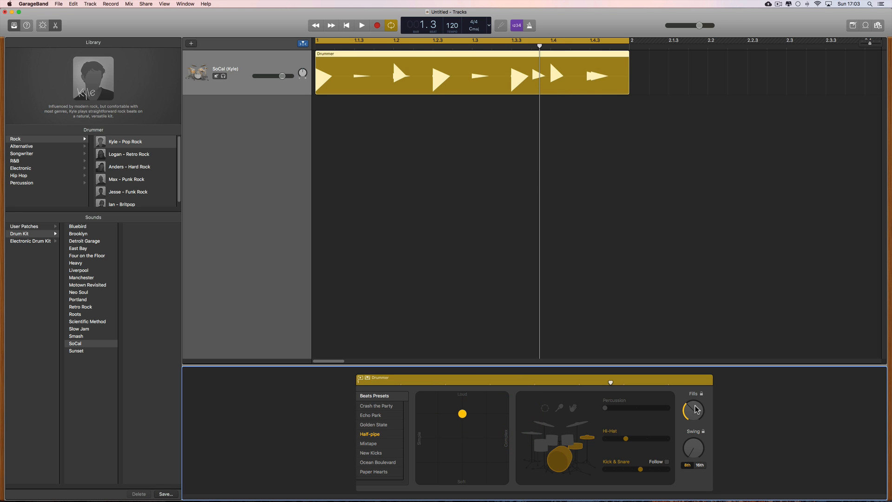
pyautogui.moveTo(695, 409); pyautogui.dragTo(696, 442)
pyautogui.click(696, 452)
pyautogui.moveTo(638, 469); pyautogui.dragTo(603, 469)
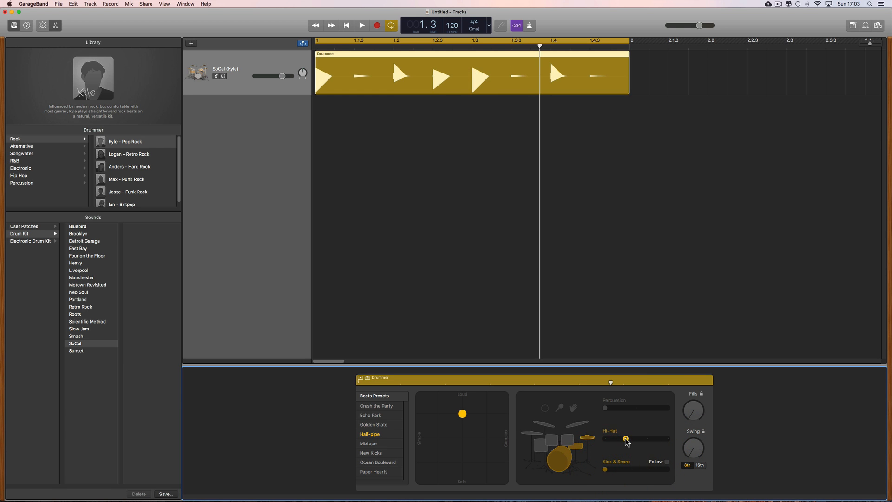
pyautogui.moveTo(625, 439); pyautogui.dragTo(605, 439)
# Play the drummer loop, turn off the playhead-following view, and stop playback
pyautogui.press('space')
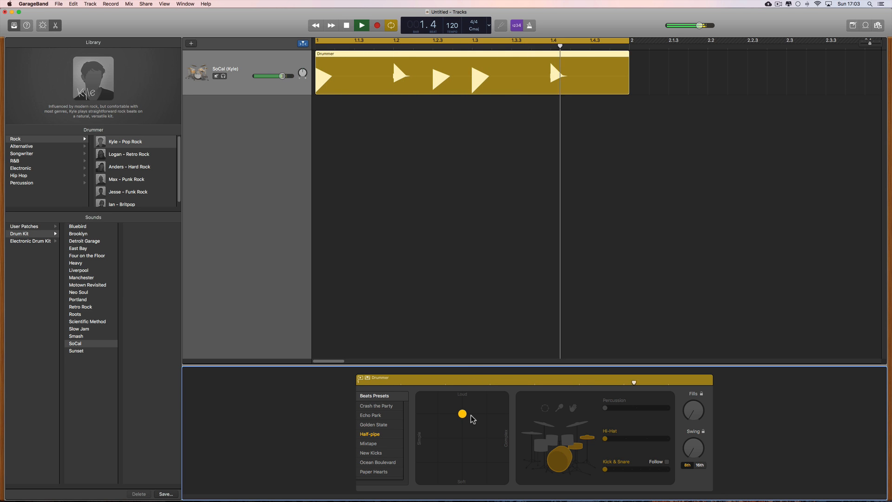
pyautogui.click(303, 43)
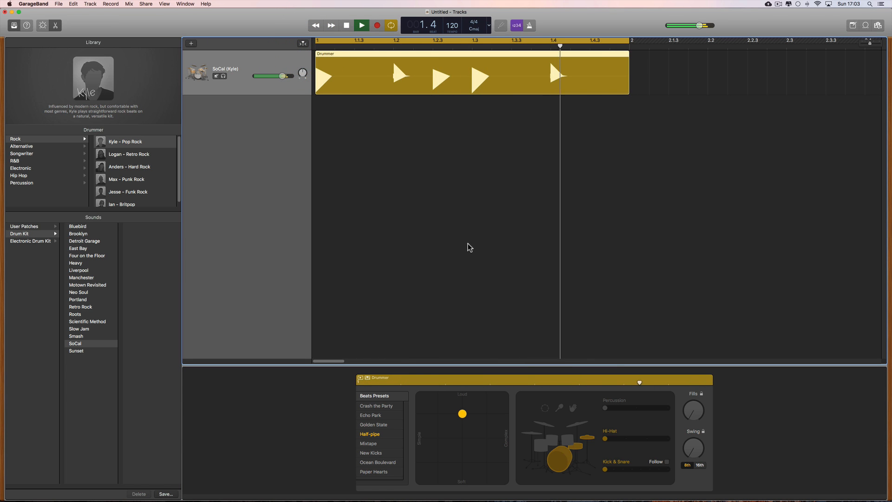
pyautogui.press('space')
# Switch the drummer to Jesse - Funk Rock, centre the beat's complexity, set Kick & Snare, Hi-Hat, swing and fills to minimum, and play the loop
pyautogui.click(129, 193)
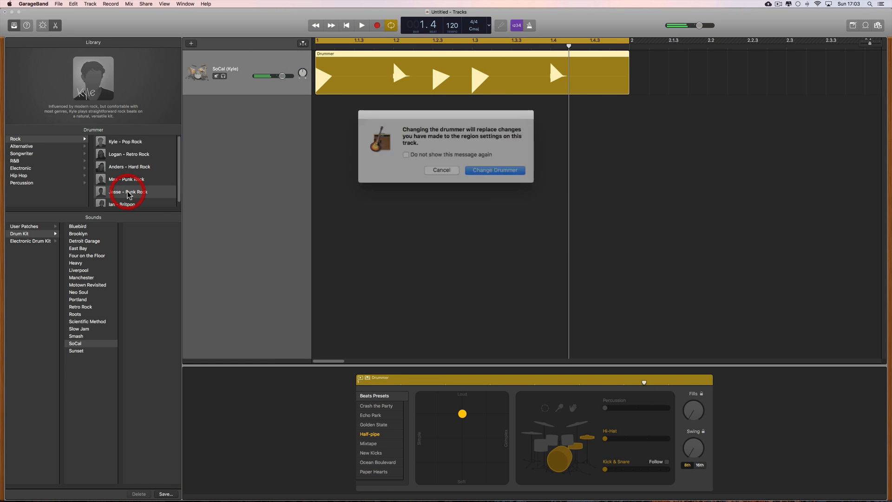
pyautogui.click(480, 167)
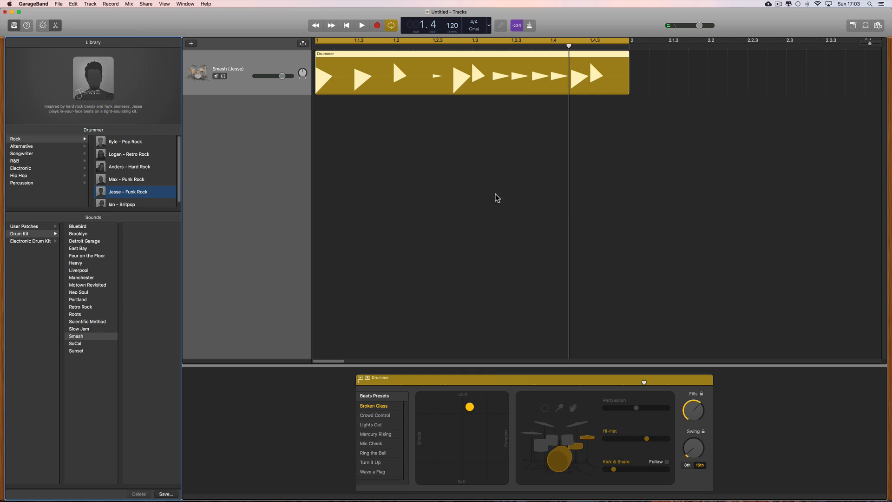
pyautogui.moveTo(470, 408); pyautogui.dragTo(463, 415)
pyautogui.moveTo(613, 469); pyautogui.dragTo(604, 471)
pyautogui.moveTo(647, 438); pyautogui.dragTo(605, 438)
pyautogui.moveTo(692, 449); pyautogui.dragTo(697, 457)
pyautogui.moveTo(694, 410); pyautogui.dragTo(710, 470)
pyautogui.press('space')
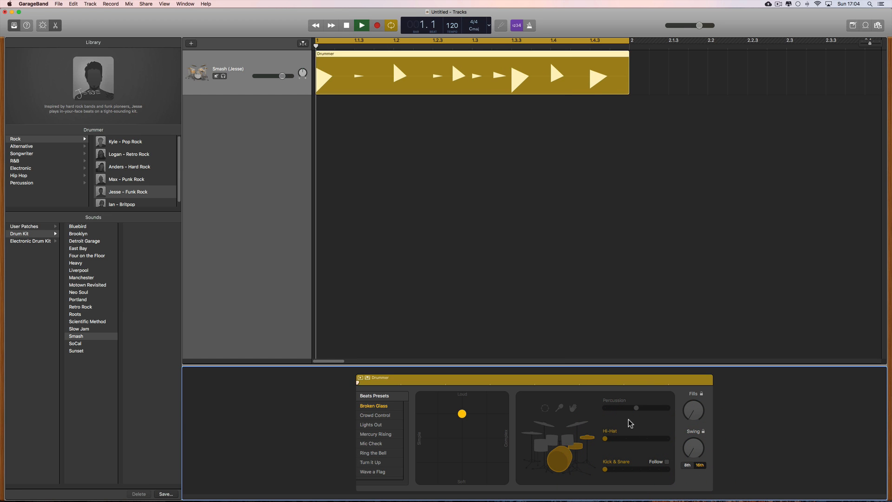
# Audition Jesse's groove with the Bluebird, Brooklyn and Detroit Garage kits, playing the loop with each
pyautogui.press('space')
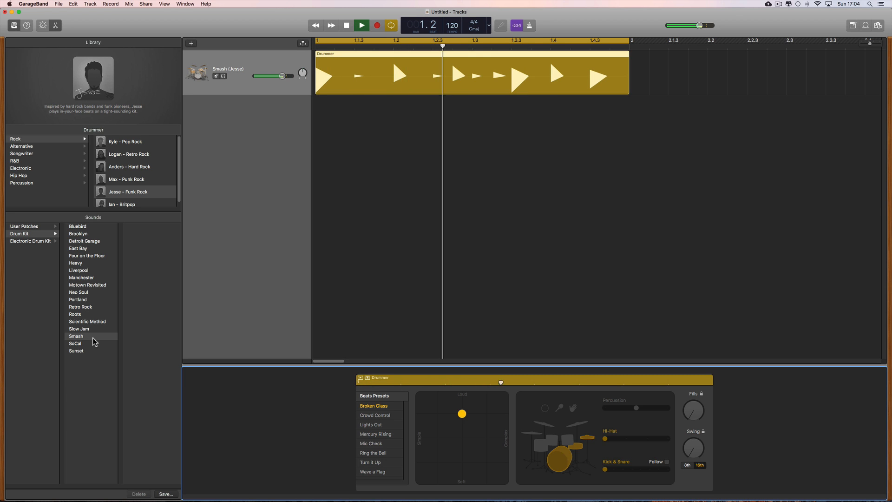
pyautogui.click(84, 227)
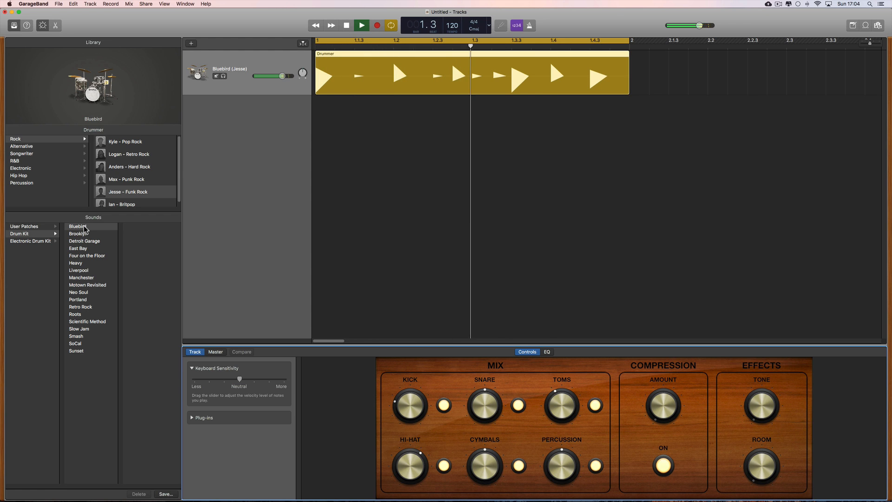
pyautogui.press('space')
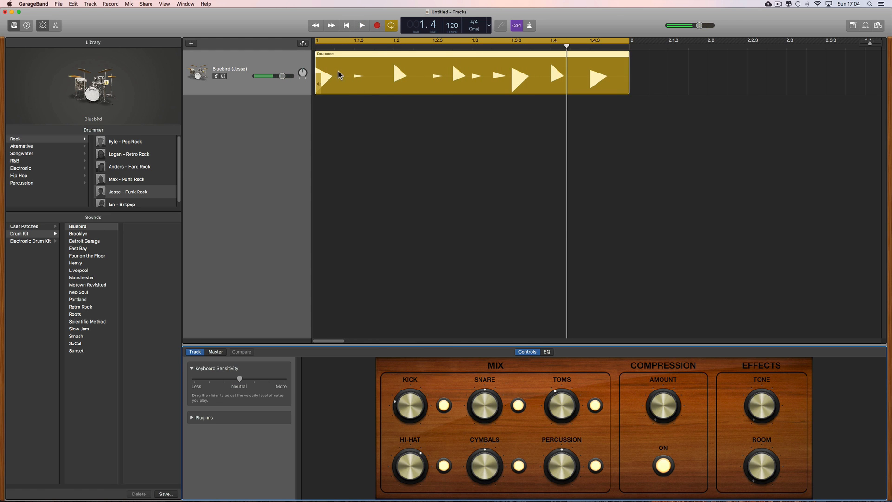
pyautogui.click(87, 235)
pyautogui.press('space')
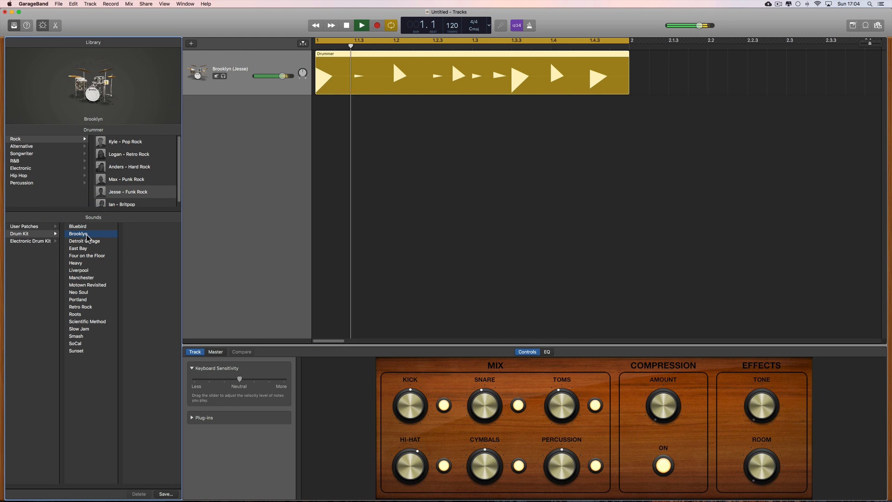
pyautogui.press('space')
pyautogui.click(93, 241)
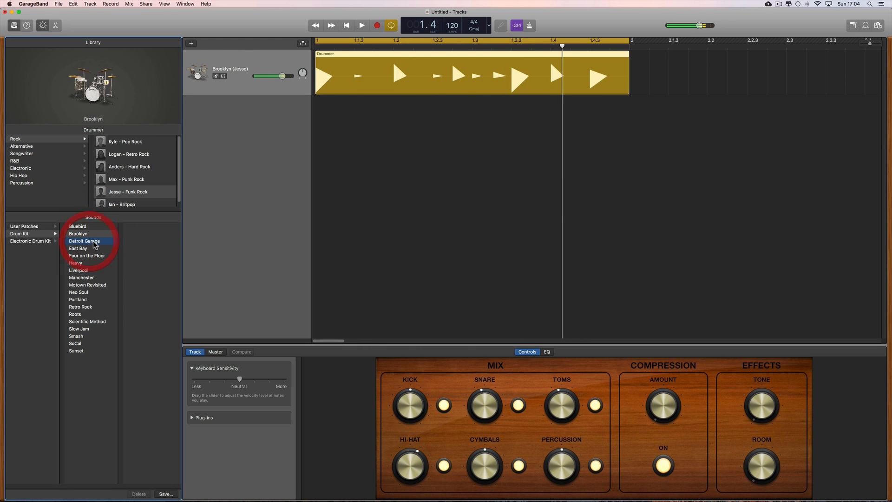
pyautogui.press('space')
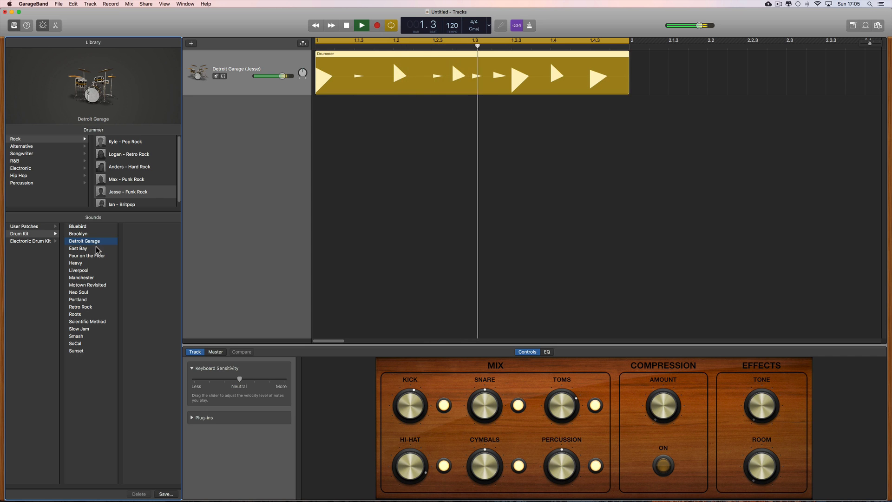
# Switch the drum kit to Heavy and on to Motown Revisited, and play the loop
pyautogui.click(86, 263)
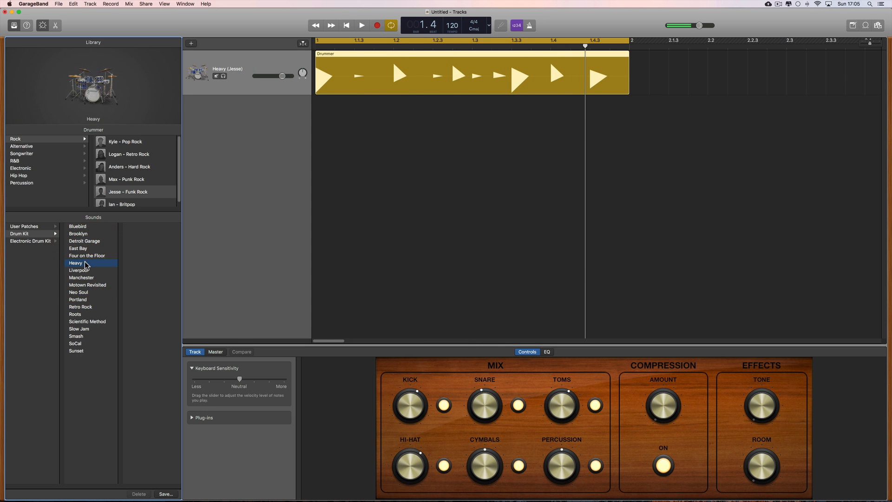
pyautogui.press('space')
pyautogui.click(95, 286)
pyautogui.press('space')
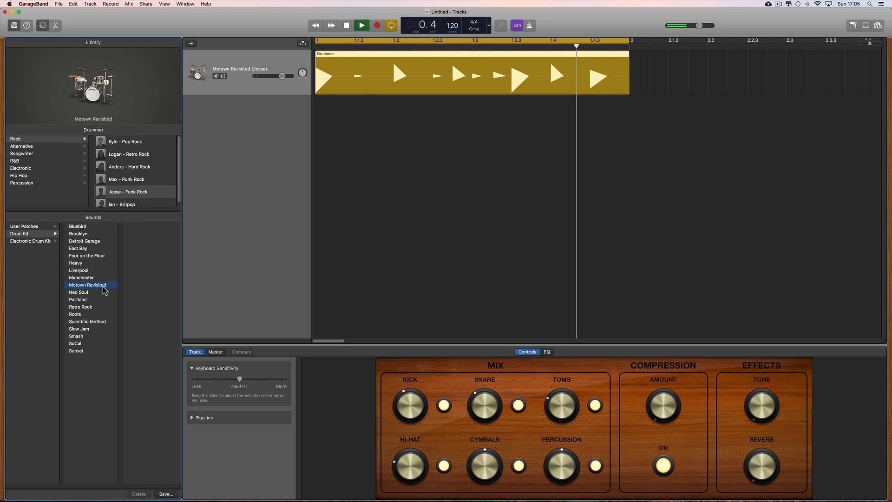
# Audition Jesse's groove with the Retro Rock and Scientific Method kits, playing the loop with each
pyautogui.press('space')
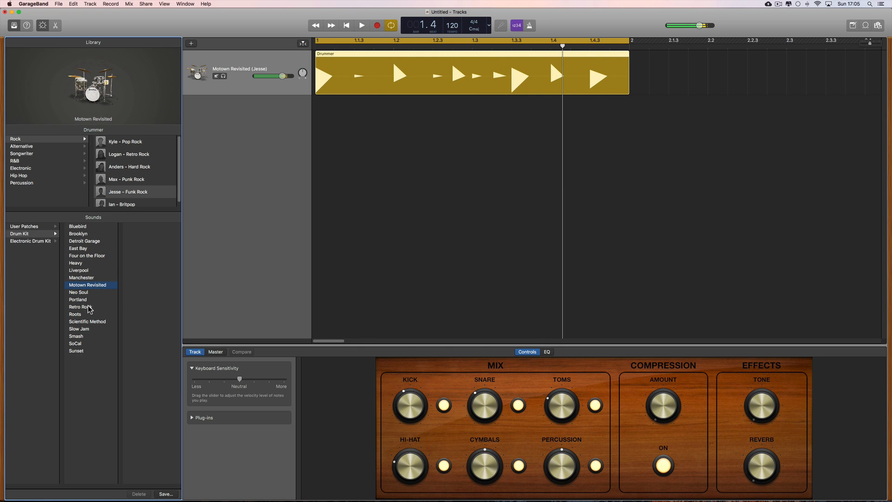
pyautogui.click(89, 307)
pyautogui.press('space')
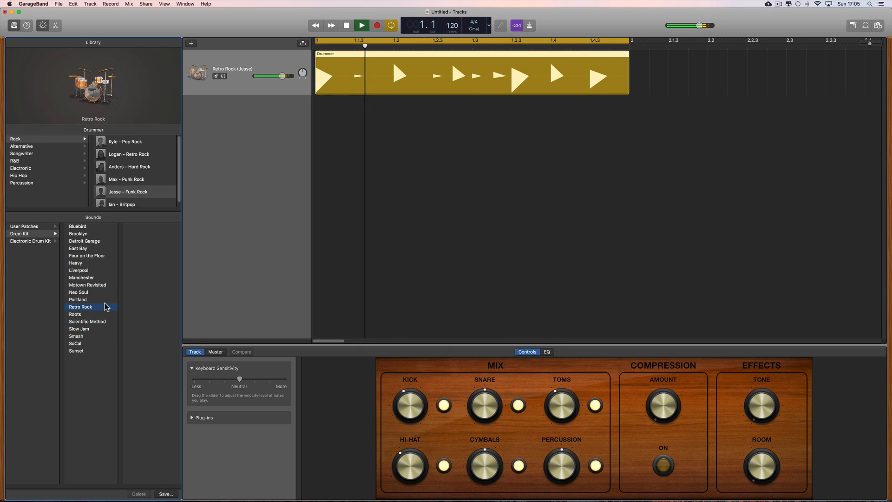
pyautogui.press('space')
pyautogui.click(96, 322)
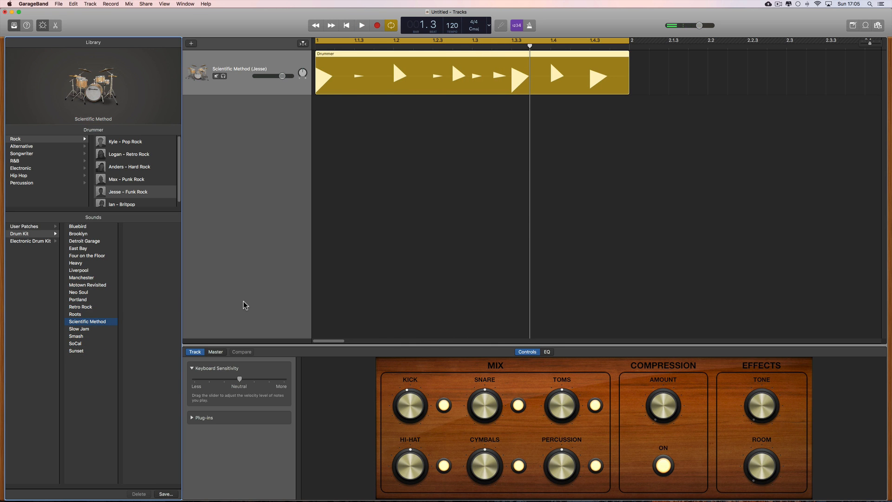
pyautogui.press('space')
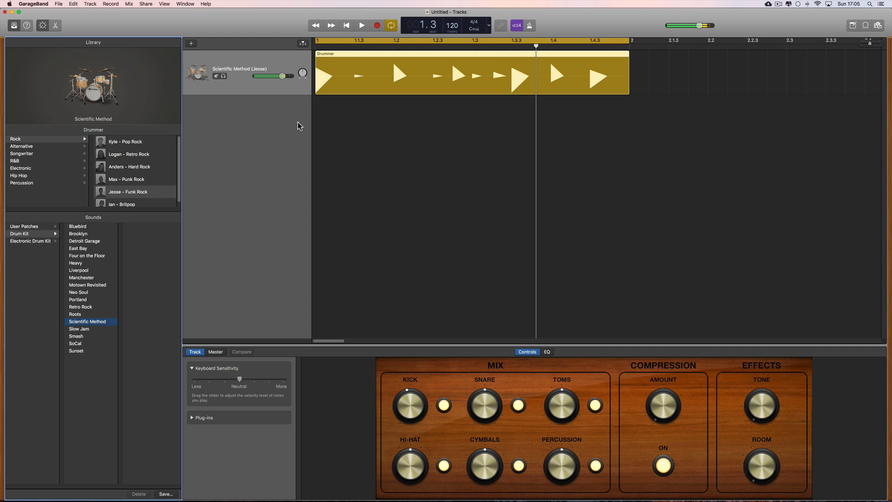
# Reopen the Drummer region's settings, switch to Kyle - Pop Rock, centre the beat's complexity and set fills to minimum
pyautogui.doubleClick(362, 82)
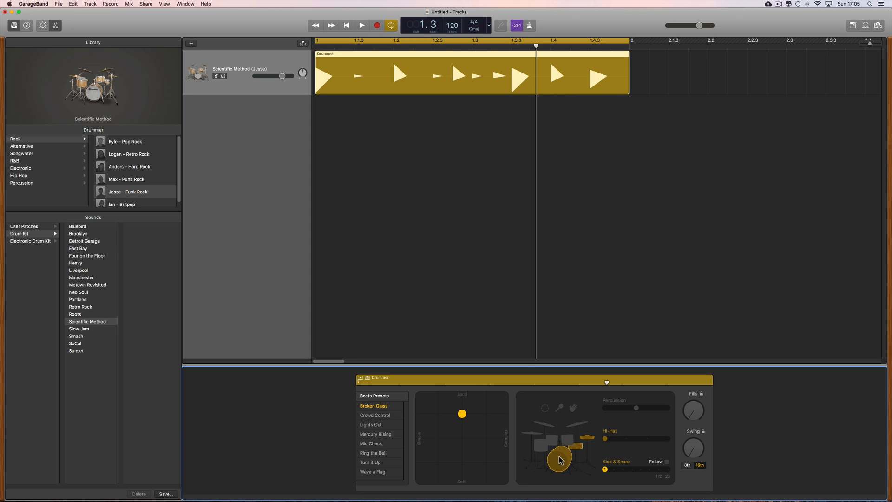
pyautogui.click(129, 144)
pyautogui.click(491, 168)
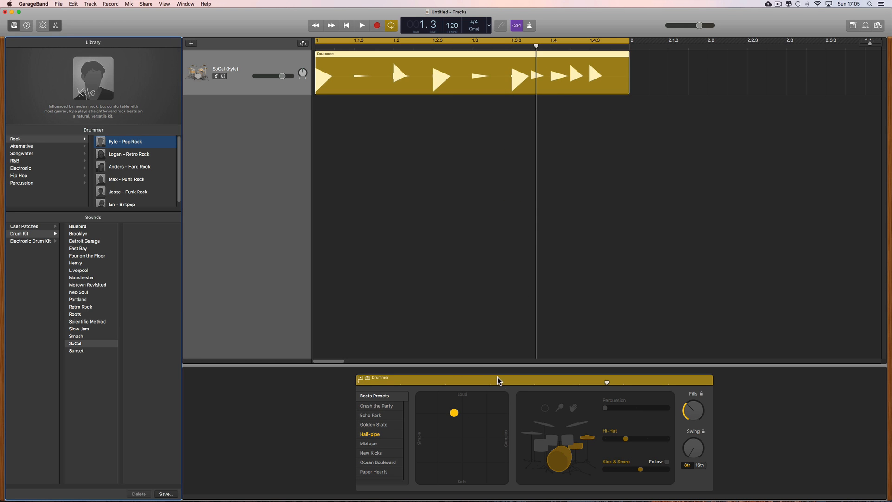
pyautogui.moveTo(456, 417); pyautogui.dragTo(463, 417)
pyautogui.moveTo(692, 412); pyautogui.dragTo(702, 452)
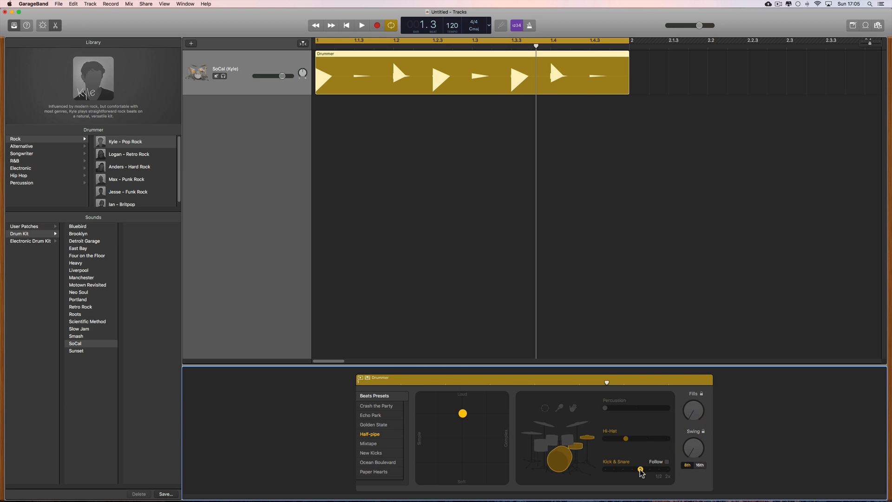
# Toggle the hi-hat off and on again, then turn off Kick & Snare and play the hi-hat alone
pyautogui.click(593, 437)
pyautogui.click(610, 441)
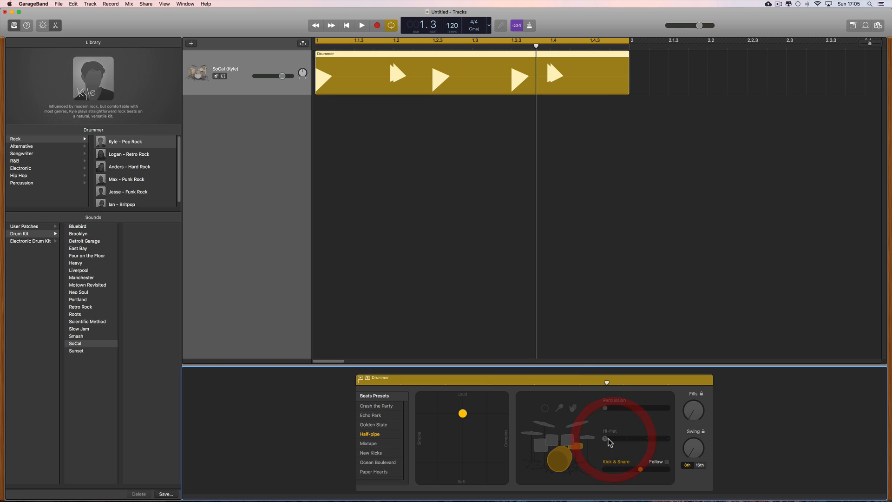
pyautogui.click(596, 438)
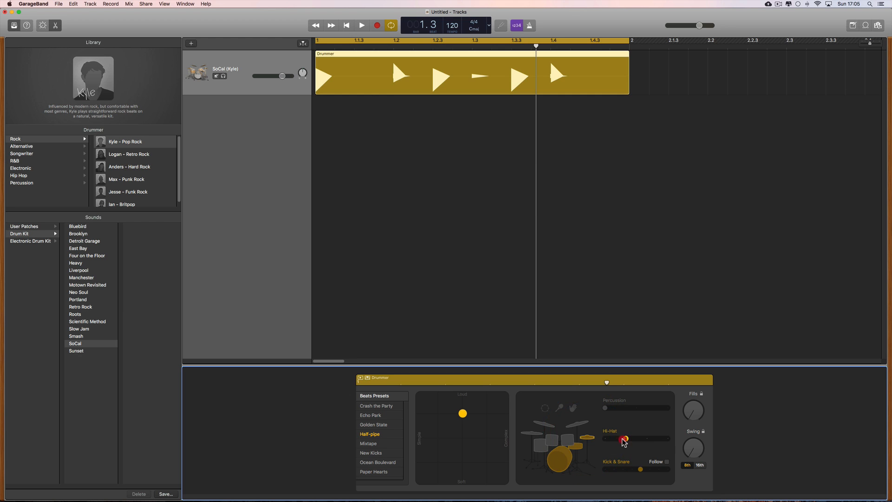
pyautogui.click(569, 458)
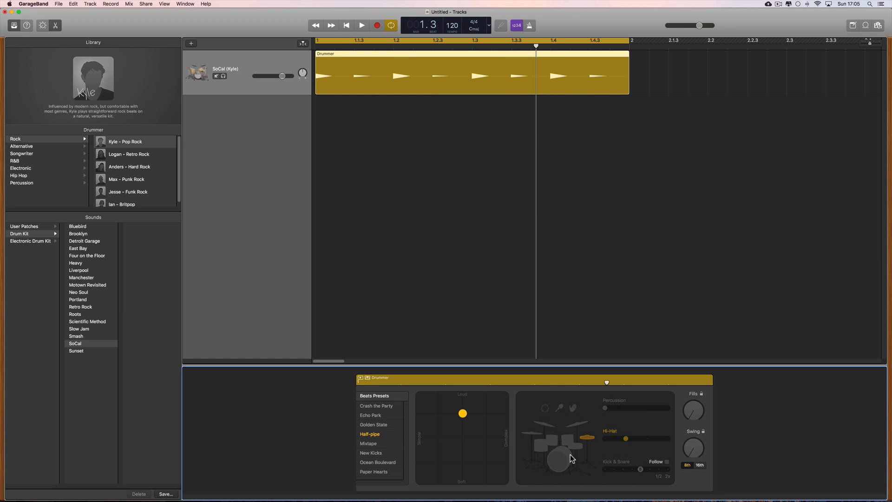
pyautogui.press('space')
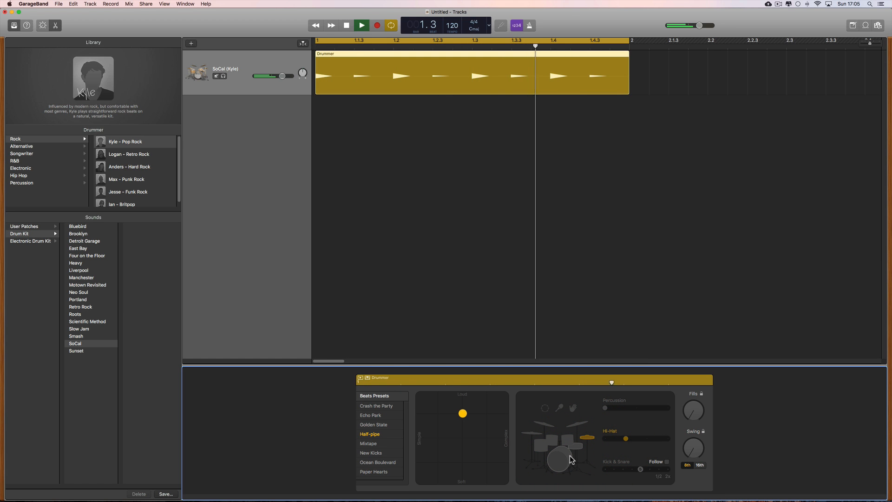
pyautogui.press('space')
# Compare hi-hat variations 3 and 4 with variation 2, playing the isolated hi-hat pattern in the loop
pyautogui.moveTo(626, 438); pyautogui.dragTo(645, 439)
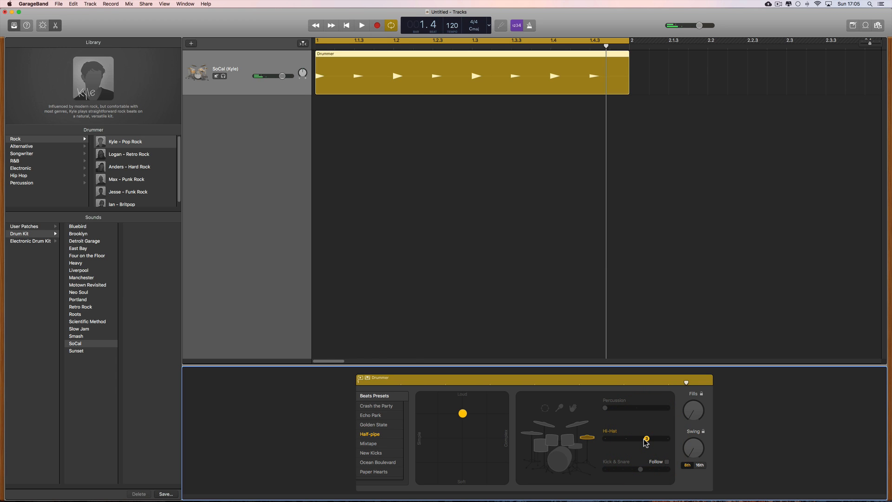
pyautogui.press('space')
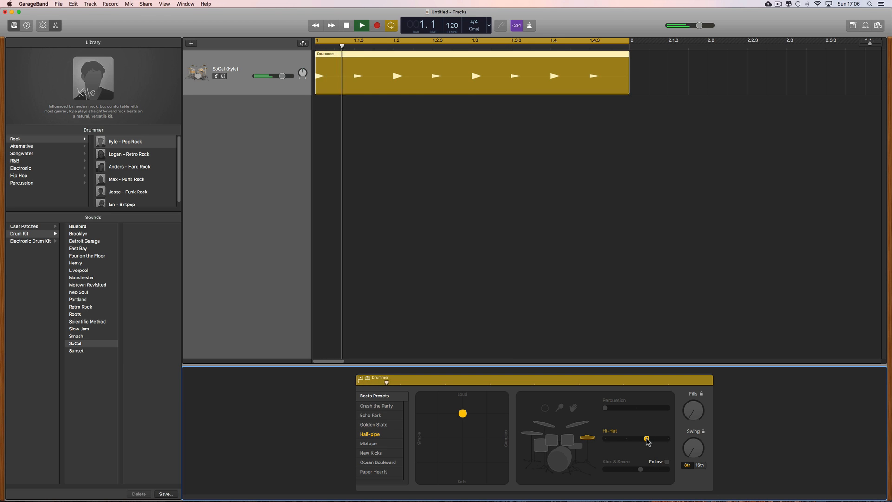
pyautogui.moveTo(647, 439); pyautogui.dragTo(667, 438)
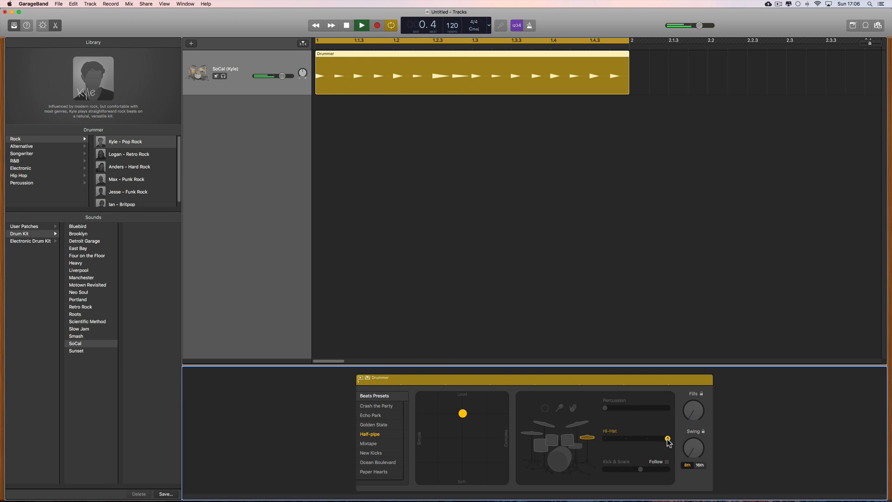
pyautogui.click(635, 438)
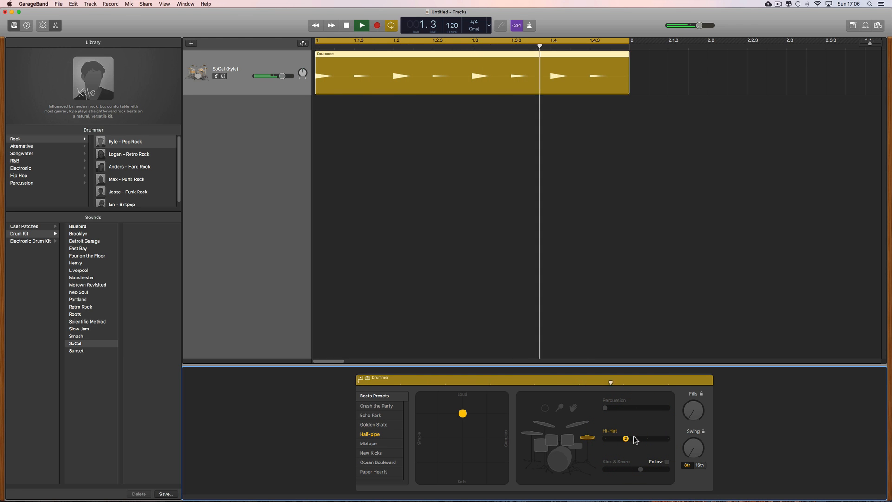
pyautogui.press('space')
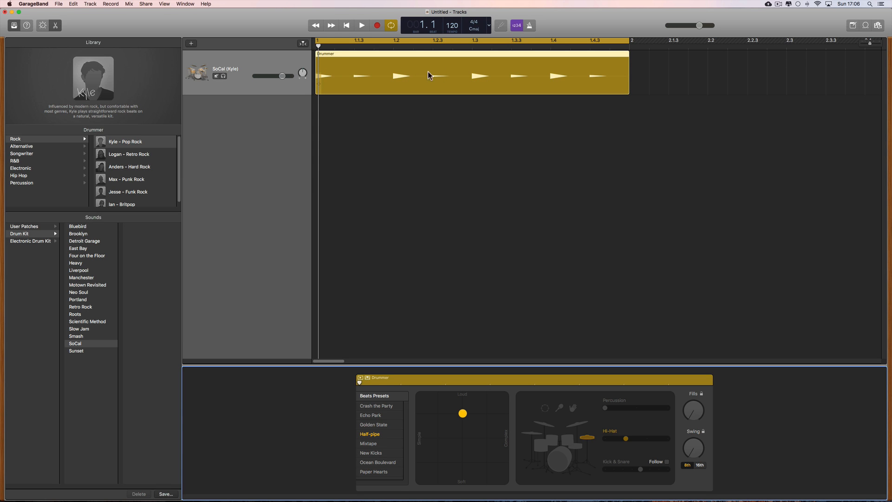
pyautogui.press('space')
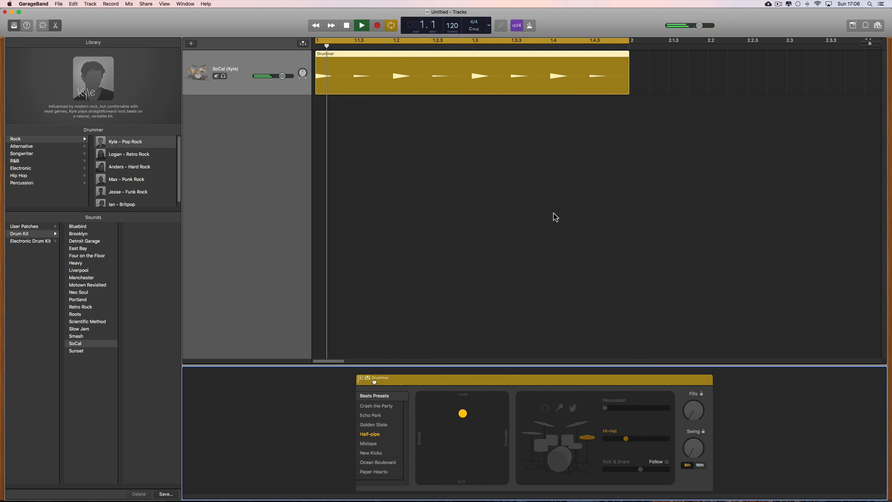
pyautogui.press('space')
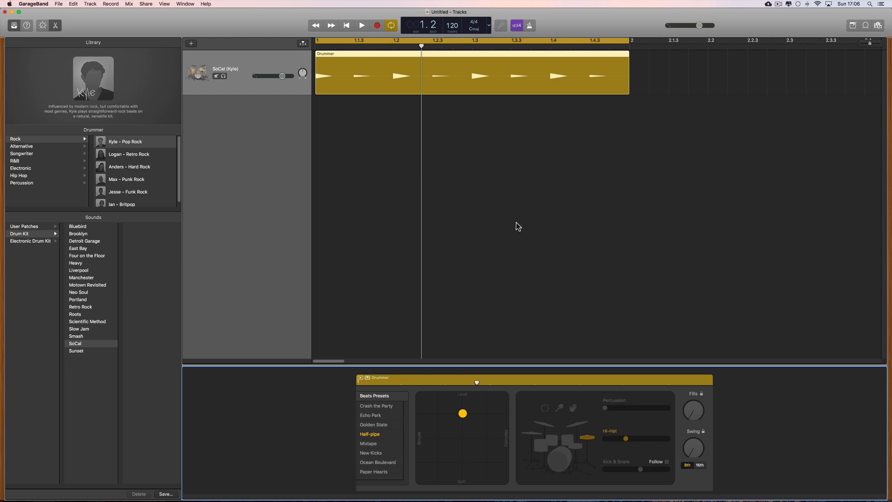
pyautogui.press('space')
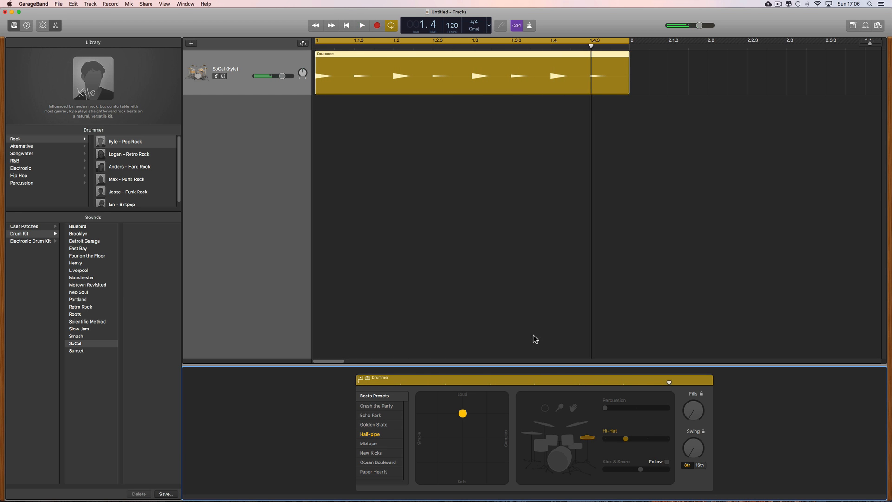
# Turn Kick & Snare back on and compare its variation 2 with the middle variation, playing the loop with each and keeping the middle one
pyautogui.click(560, 457)
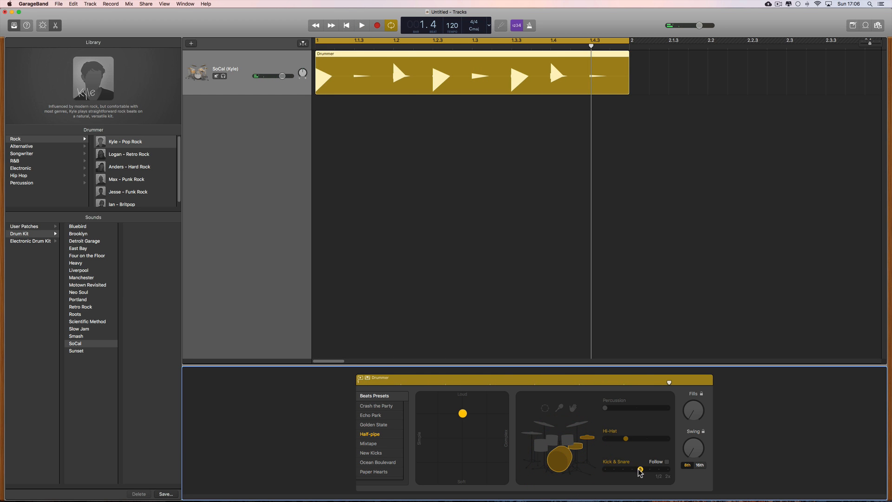
pyautogui.moveTo(640, 470); pyautogui.dragTo(618, 470)
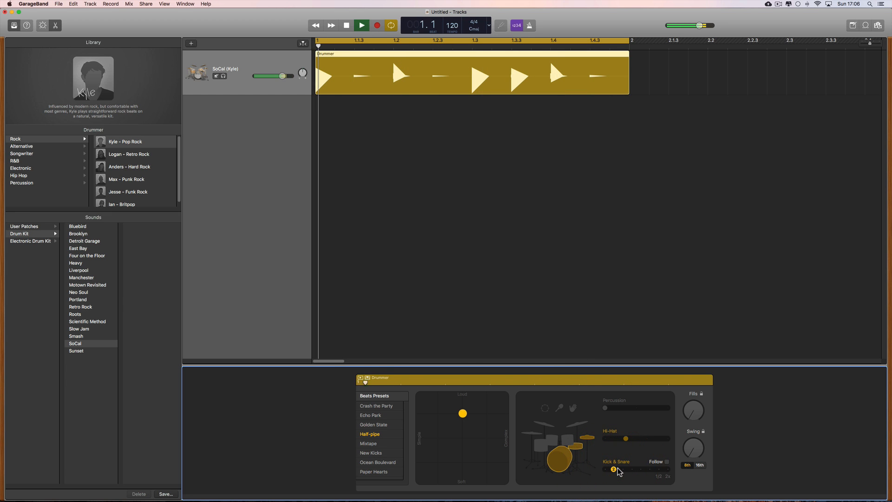
pyautogui.press('space')
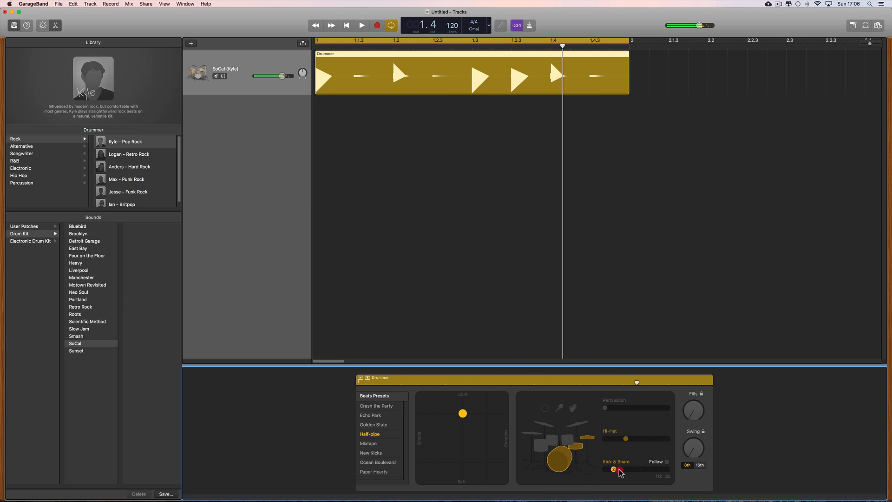
pyautogui.moveTo(619, 470); pyautogui.dragTo(638, 469)
pyautogui.press('space')
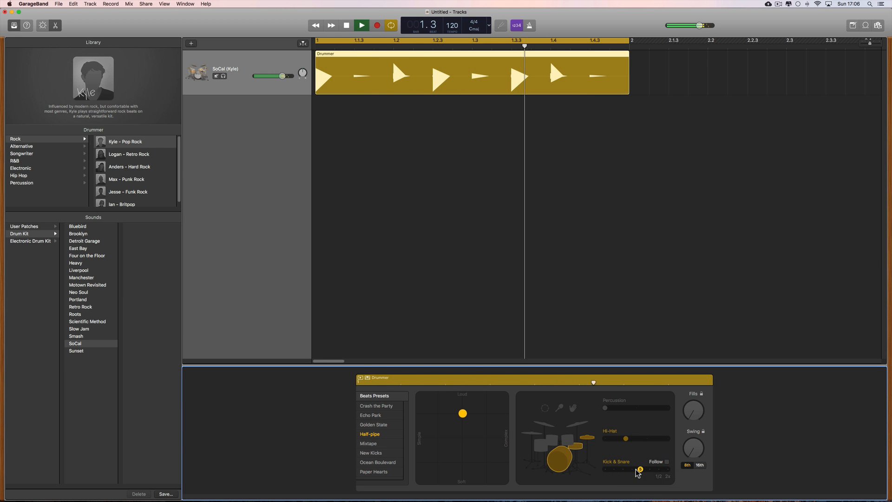
pyautogui.press('space')
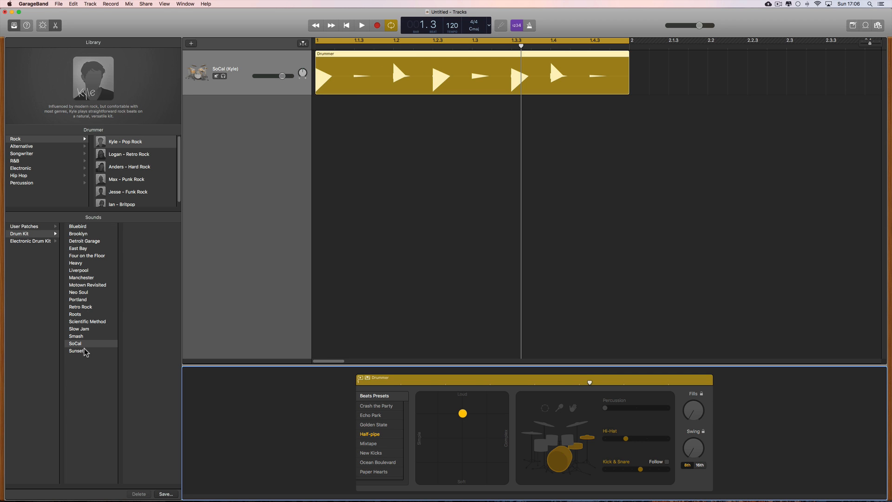
# Audition Kyle's groove with the Bluebird, East Bay, Liverpool and Manchester kits during loop playback
pyautogui.click(79, 227)
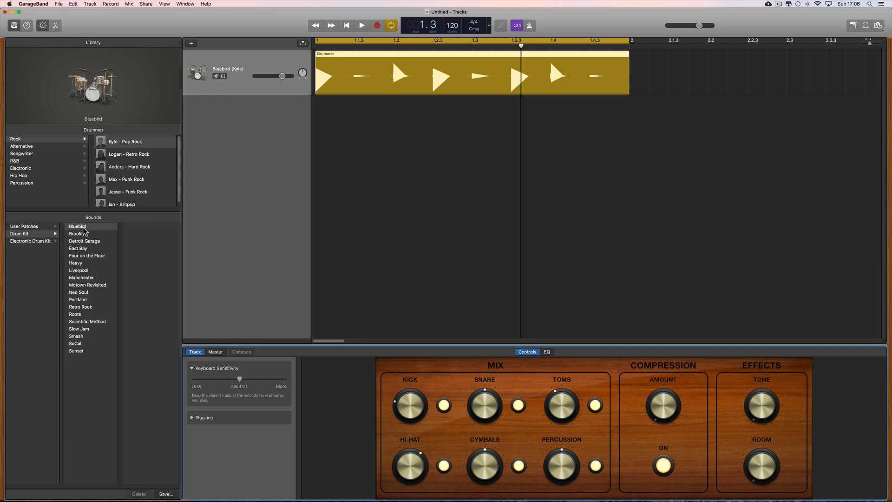
pyautogui.press('space')
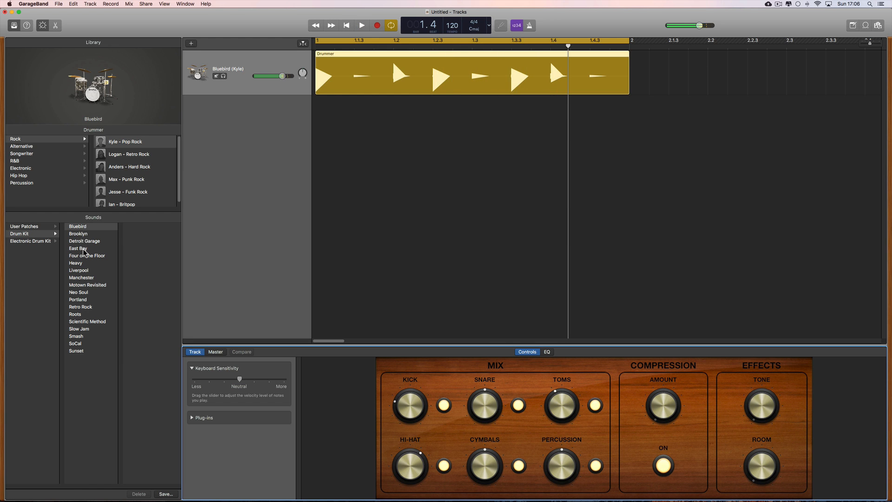
pyautogui.click(83, 248)
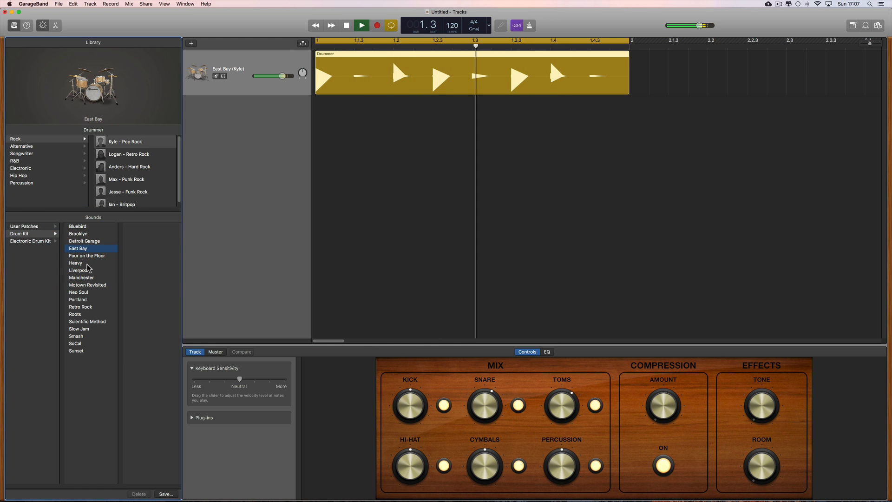
pyautogui.click(85, 271)
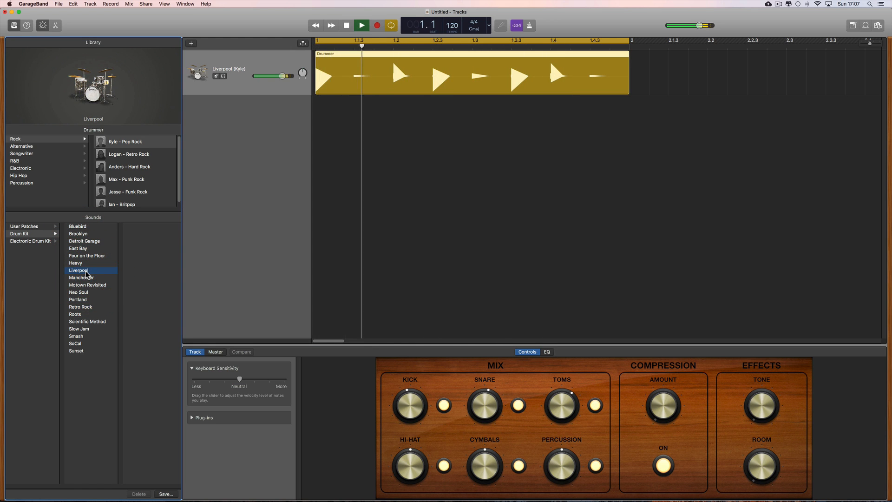
pyautogui.click(98, 277)
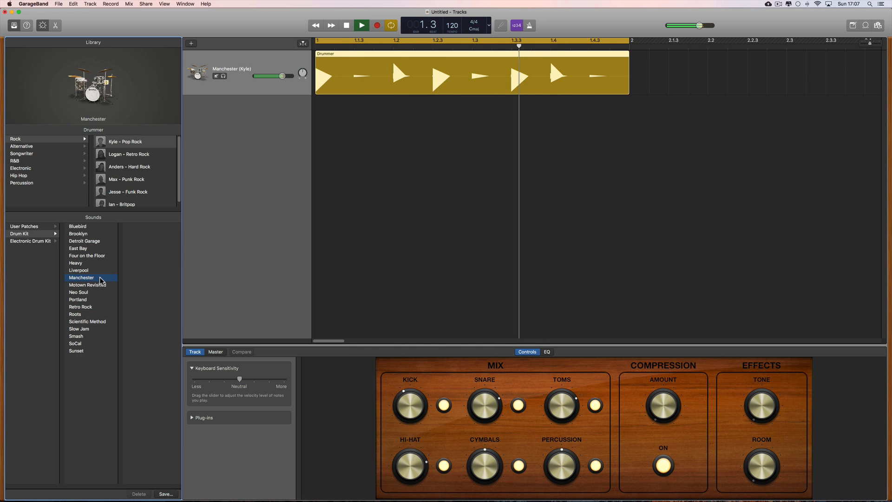
pyautogui.press('space')
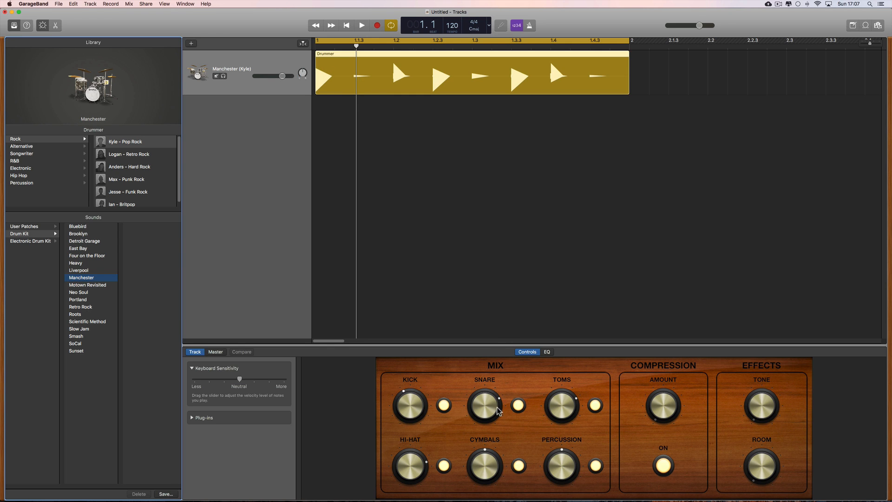
# Show the Manchester track's plug-ins and check the instrument choices for its drum plug-in slot
pyautogui.click(192, 417)
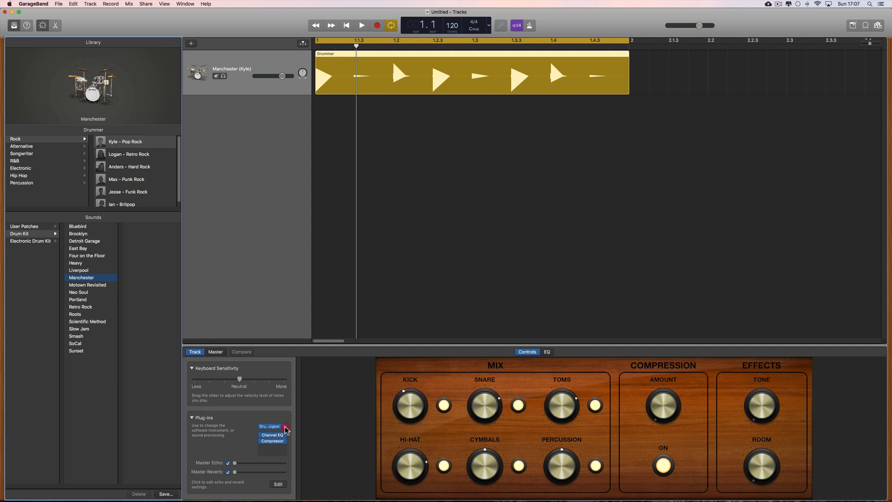
pyautogui.click(283, 427)
pyautogui.click(264, 420)
# Switch the drum kit to Smash and on to SoCal, and play the loop
pyautogui.click(81, 337)
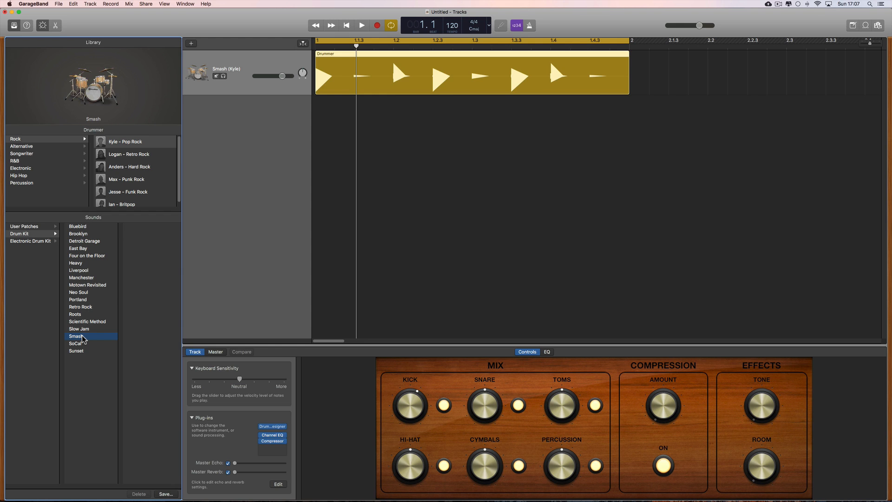
pyautogui.click(82, 344)
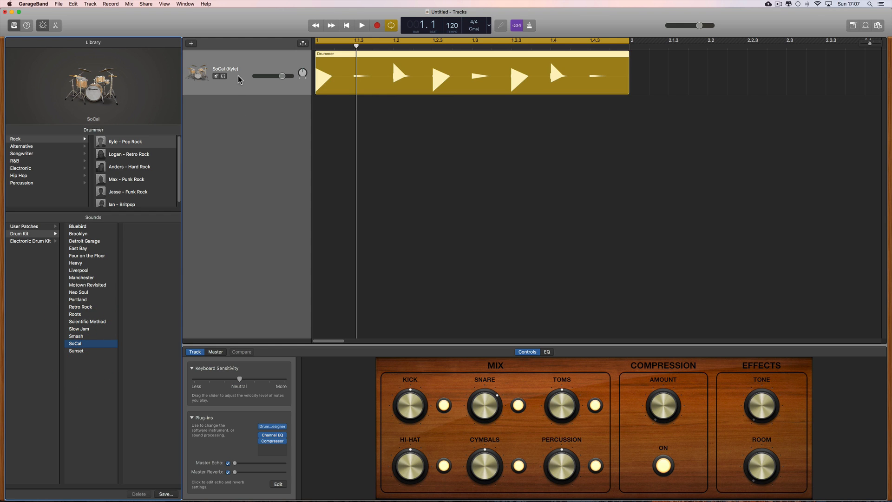
pyautogui.press('space')
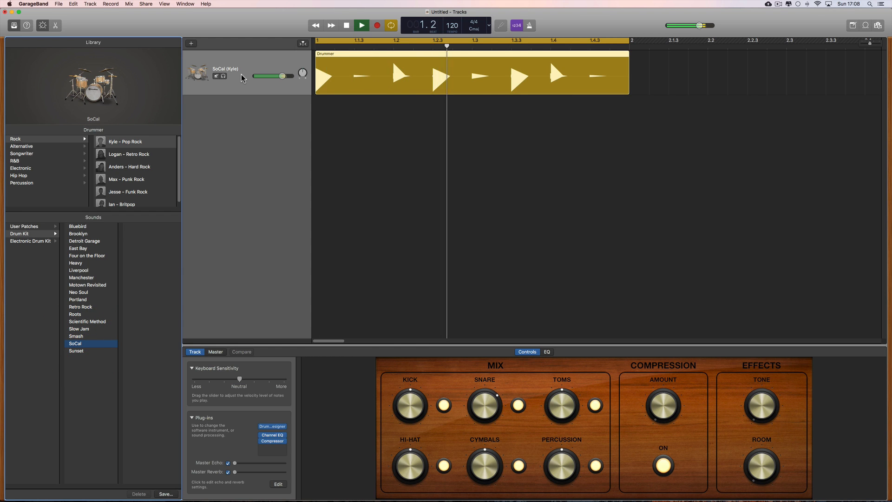
pyautogui.press('space')
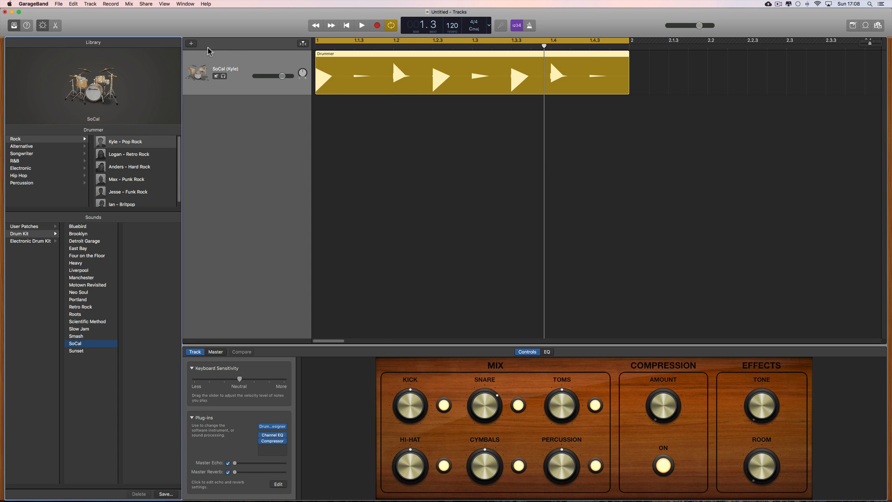
# Add a software instrument track below the Drummer track and load the SoCal drum kit on it
pyautogui.click(192, 44)
pyautogui.click(342, 105)
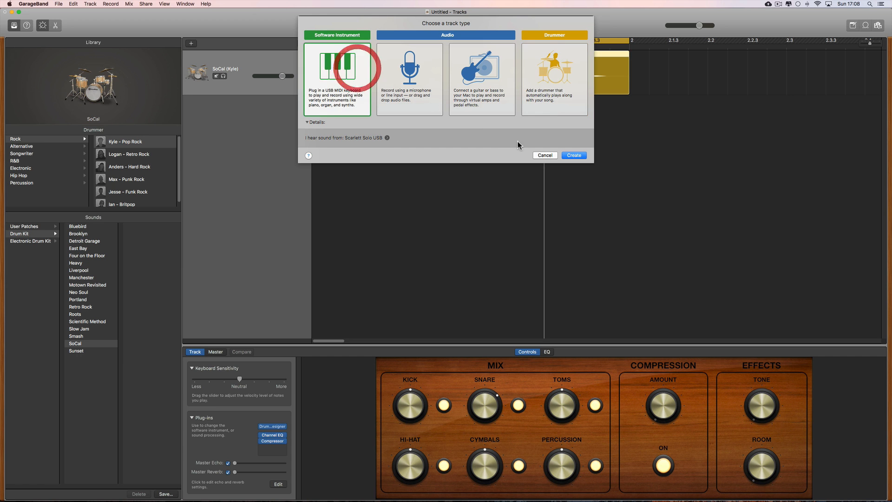
pyautogui.click(570, 156)
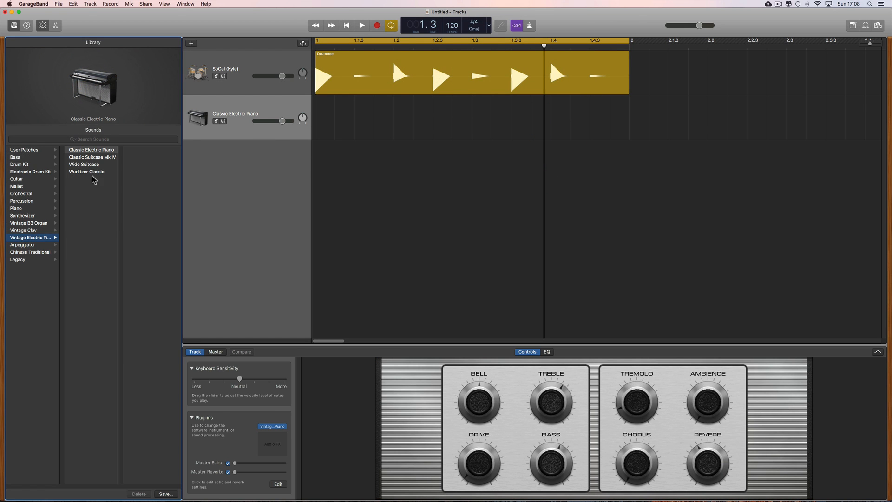
pyautogui.click(26, 166)
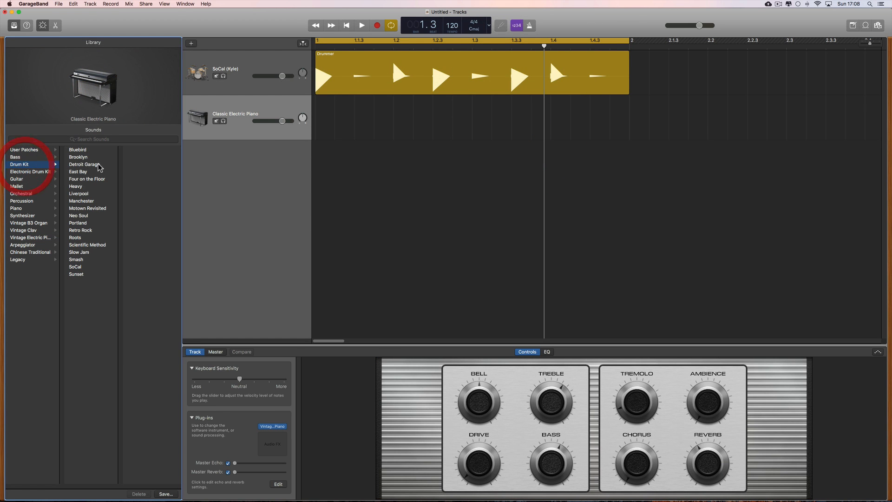
pyautogui.click(79, 268)
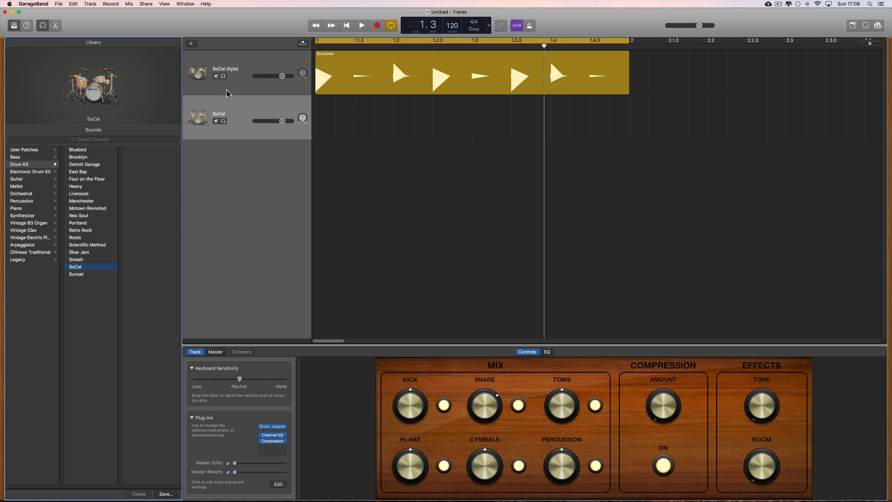
# Add a second software instrument track and give it the SoCal drum kit as well
pyautogui.click(191, 43)
pyautogui.click(370, 61)
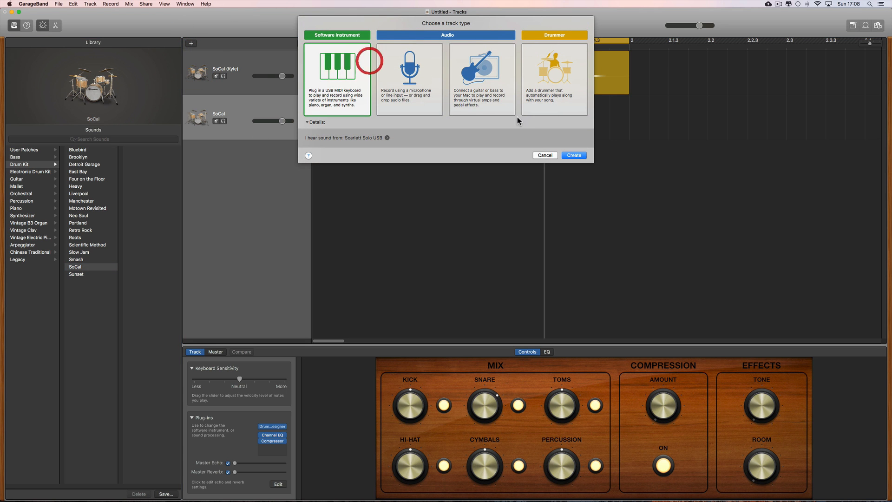
pyautogui.click(574, 156)
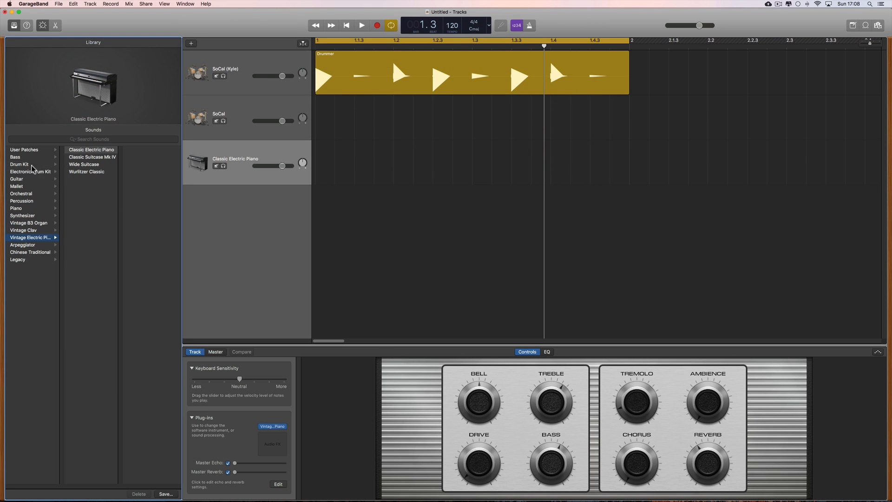
pyautogui.click(32, 165)
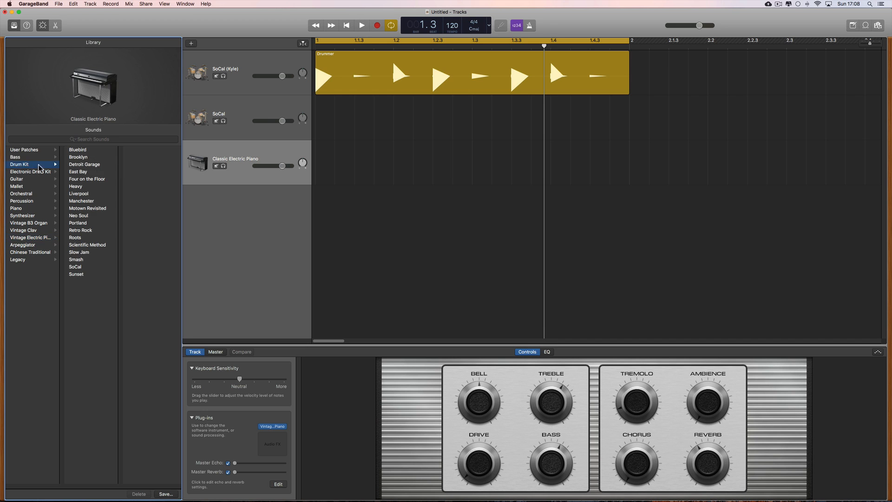
pyautogui.click(80, 268)
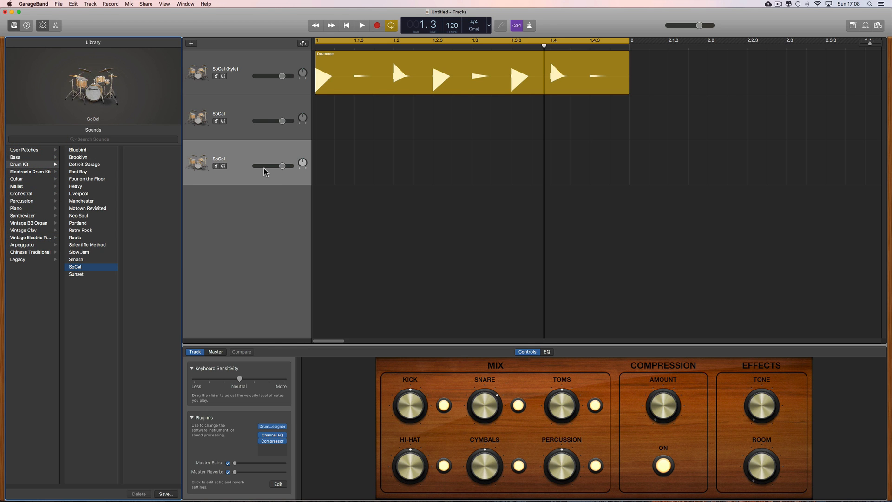
# Select the Drummer region on Kyle's track and play the loop briefly
pyautogui.click(367, 73)
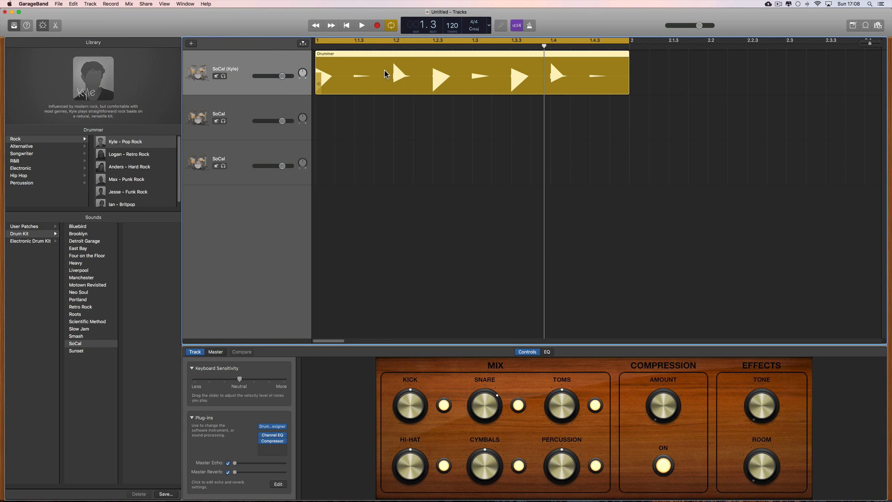
pyautogui.press('space')
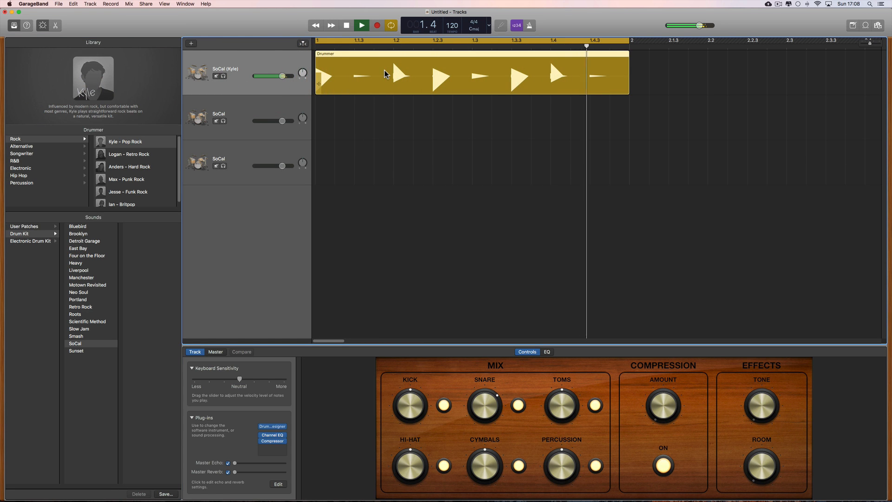
pyautogui.press('space')
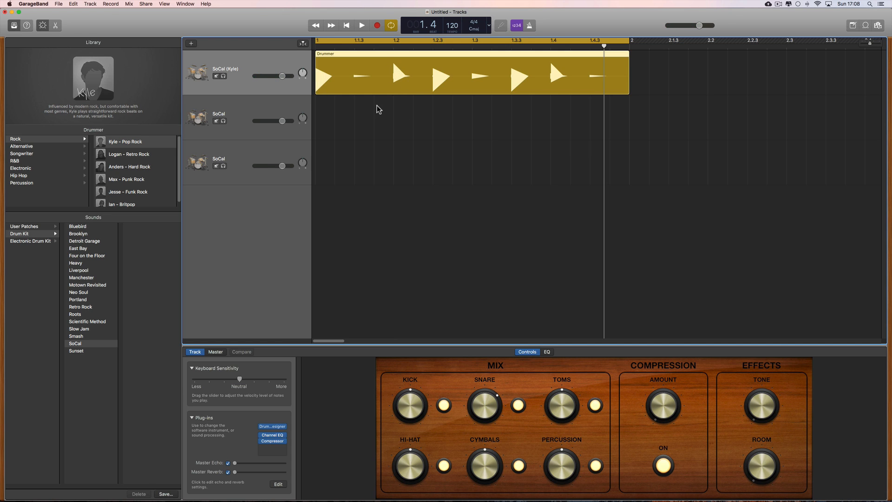
# Copy the Drummer region and paste it at bar 1 on the first SoCal software instrument track as a MIDI region
pyautogui.click(367, 70)
pyautogui.click(398, 107)
pyautogui.click(401, 77)
pyautogui.moveTo(603, 47); pyautogui.dragTo(318, 60)
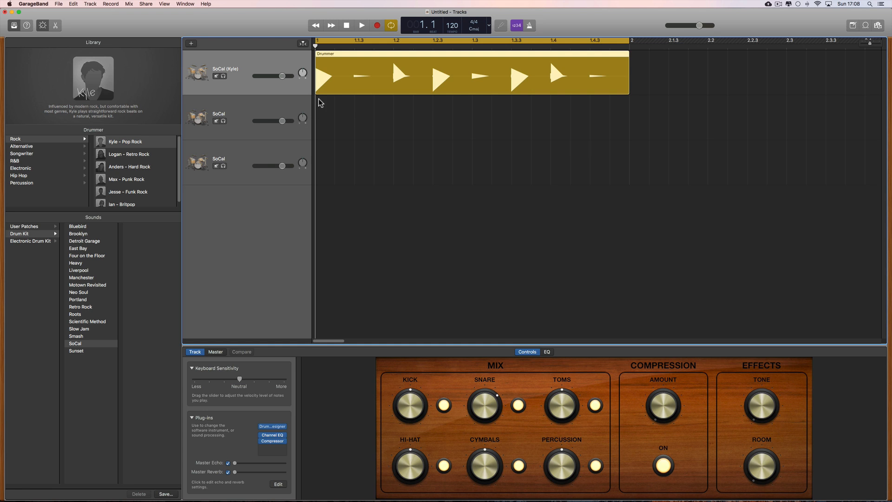
pyautogui.click(376, 83)
pyautogui.click(292, 105)
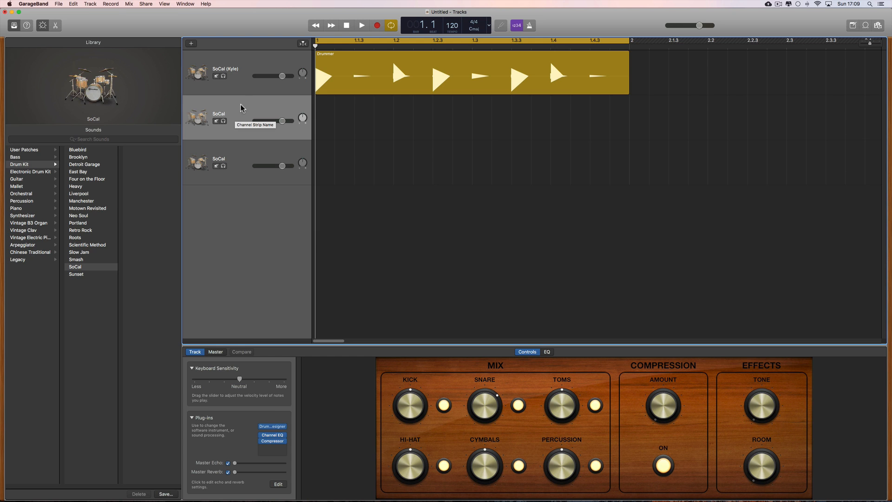
pyautogui.click(240, 72)
pyautogui.click(237, 110)
pyautogui.press('super+v')
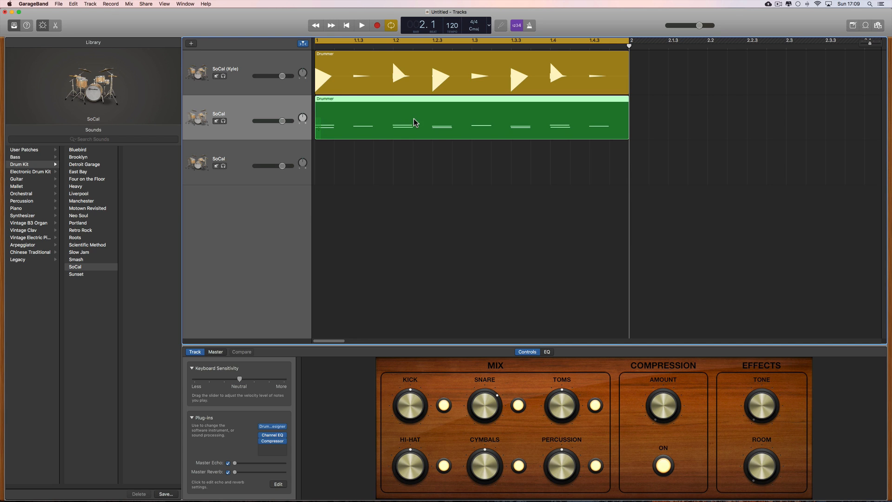
# Paste the copied drummer pattern at bar 1 on the second SoCal software instrument track
pyautogui.click(292, 149)
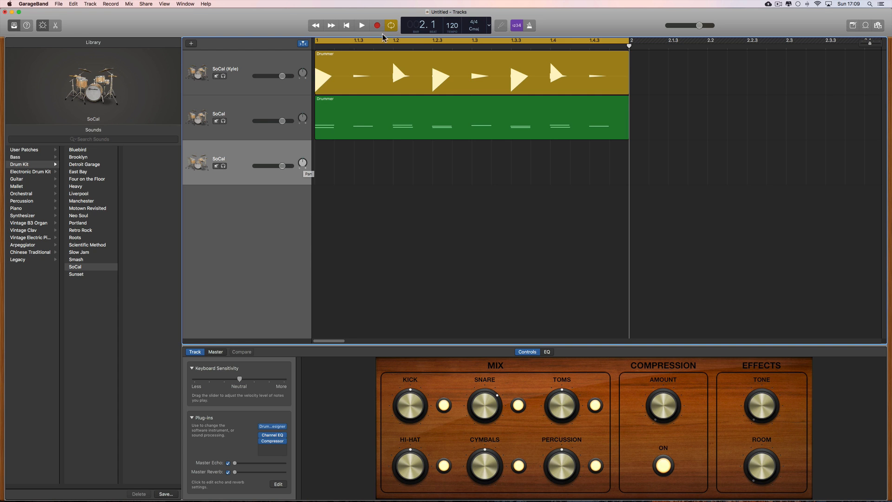
pyautogui.press('space')
pyautogui.press('super+v')
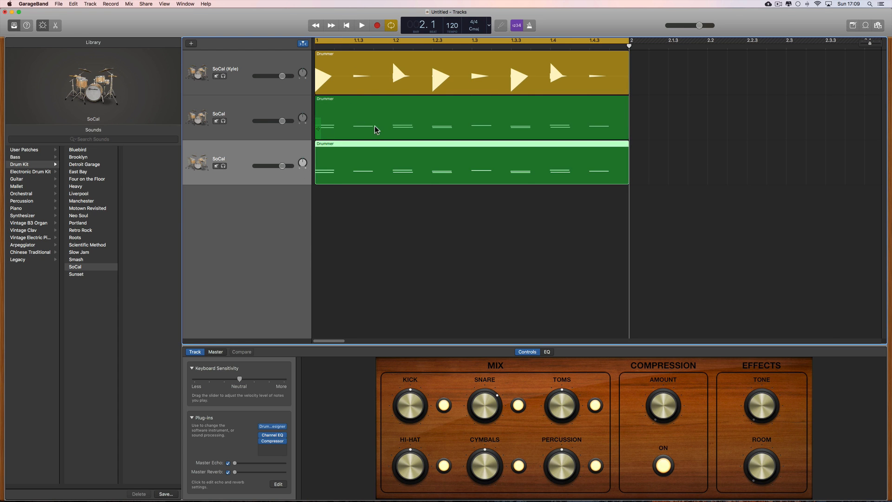
pyautogui.click(408, 83)
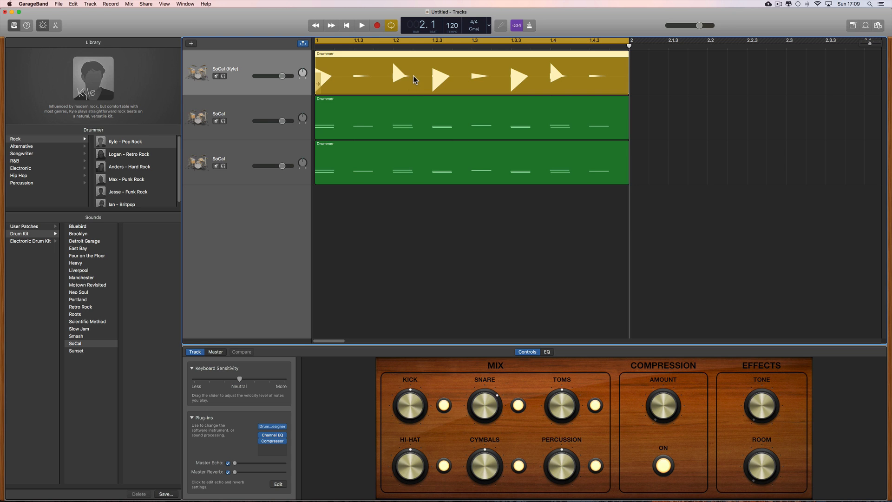
pyautogui.click(414, 119)
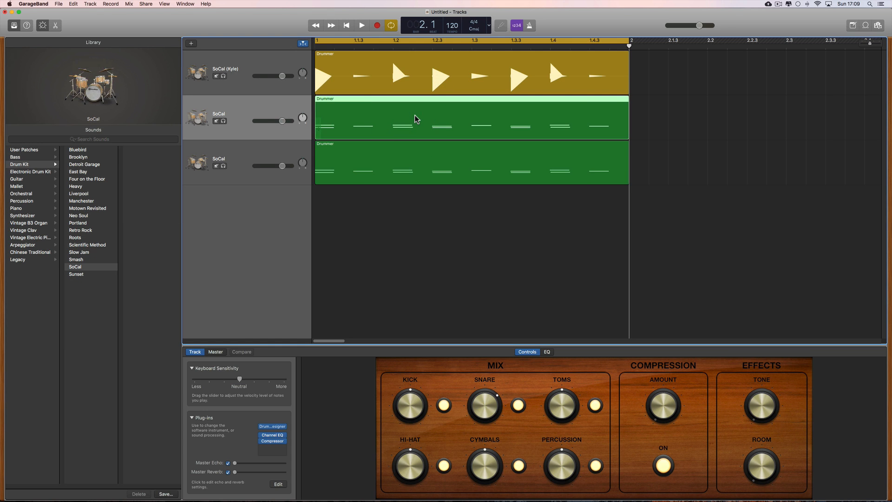
pyautogui.click(402, 153)
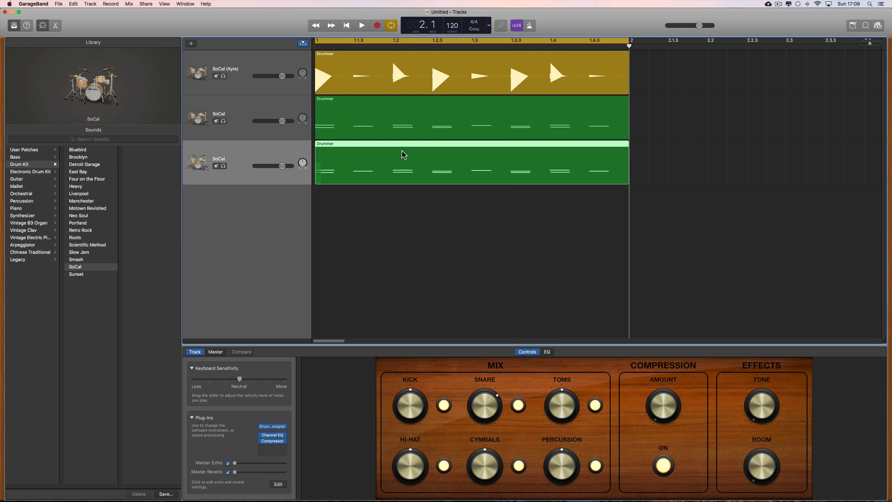
# Add a third software instrument track with the SoCal drum kit and paste the drummer pattern onto it at bar 1
pyautogui.click(191, 44)
pyautogui.click(338, 61)
pyautogui.click(574, 155)
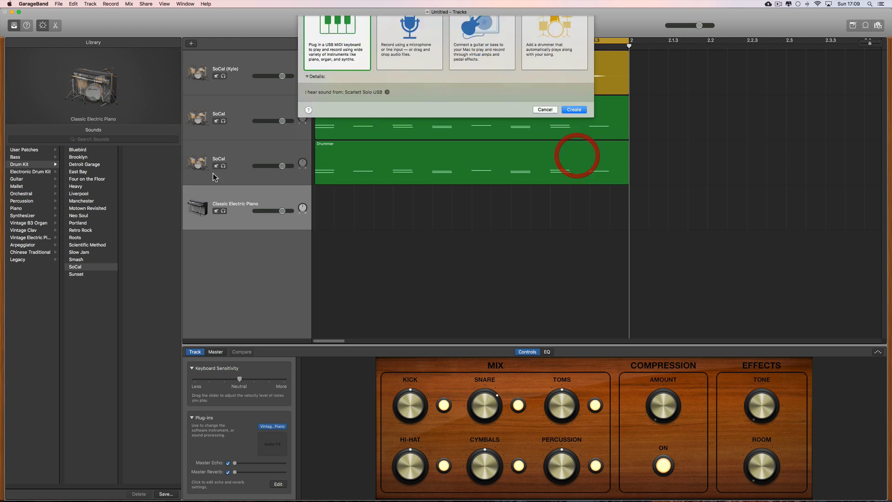
pyautogui.click(25, 164)
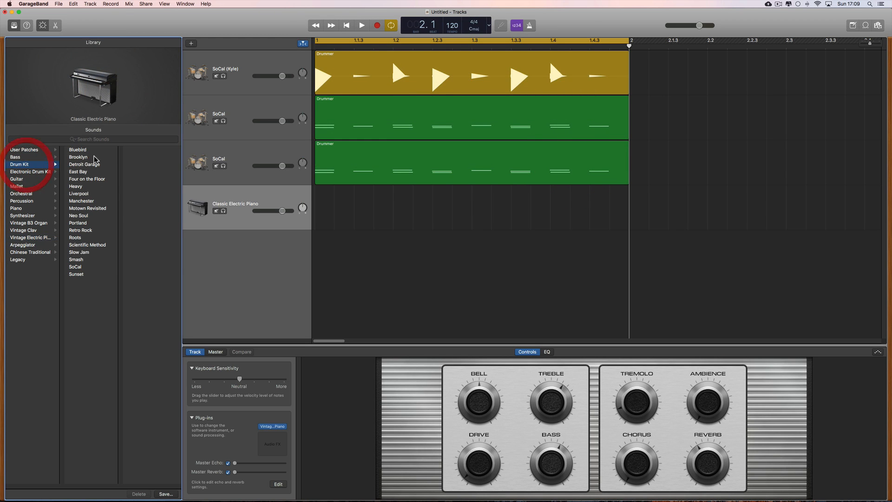
pyautogui.click(78, 267)
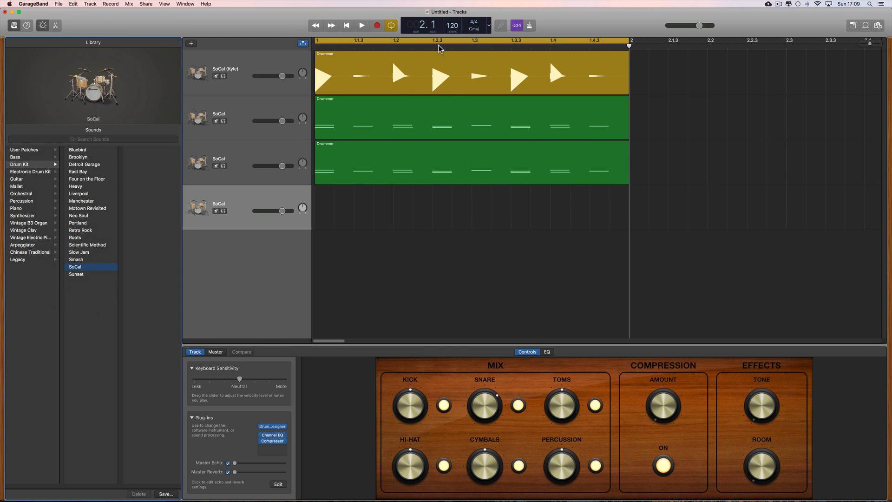
pyautogui.click(347, 26)
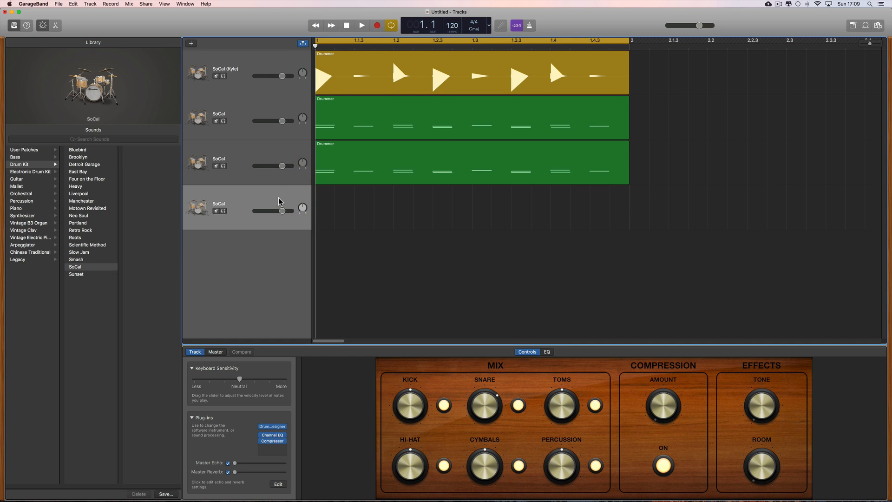
pyautogui.press('super+v')
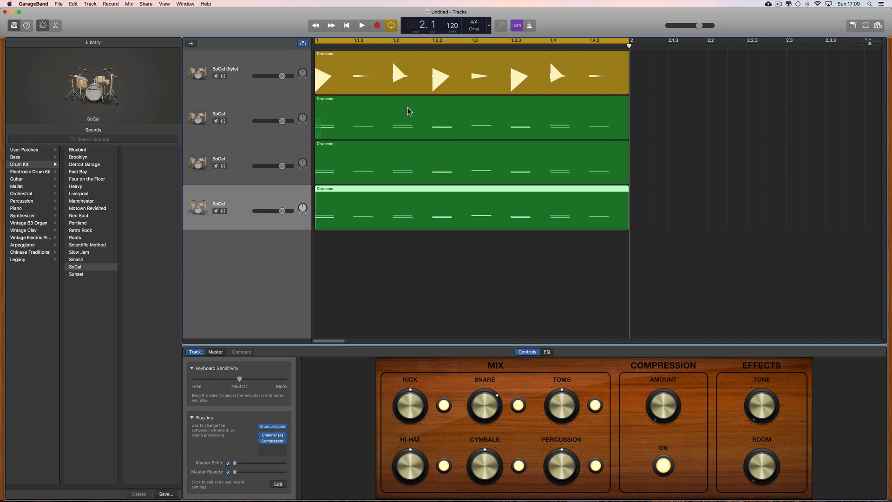
# Solo Kyle's Drummer track, open its region in the Drummer editor, play the loop, and turn the solo off
pyautogui.click(412, 84)
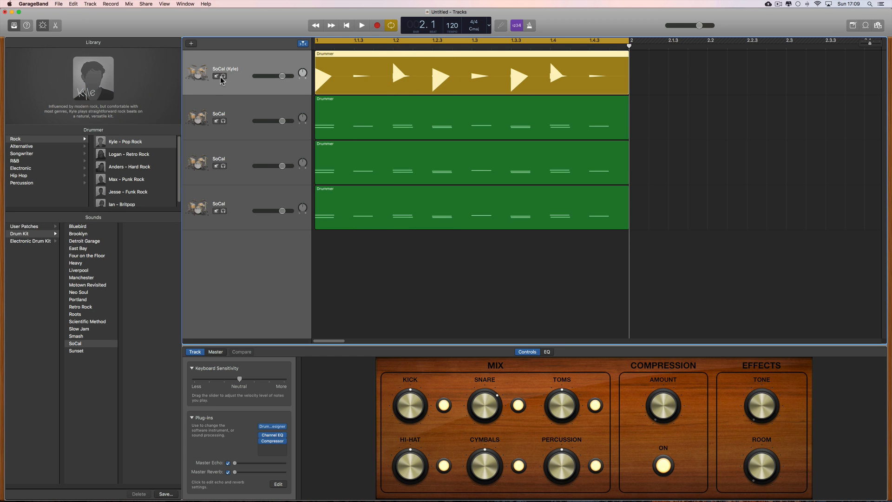
pyautogui.click(223, 76)
pyautogui.doubleClick(368, 90)
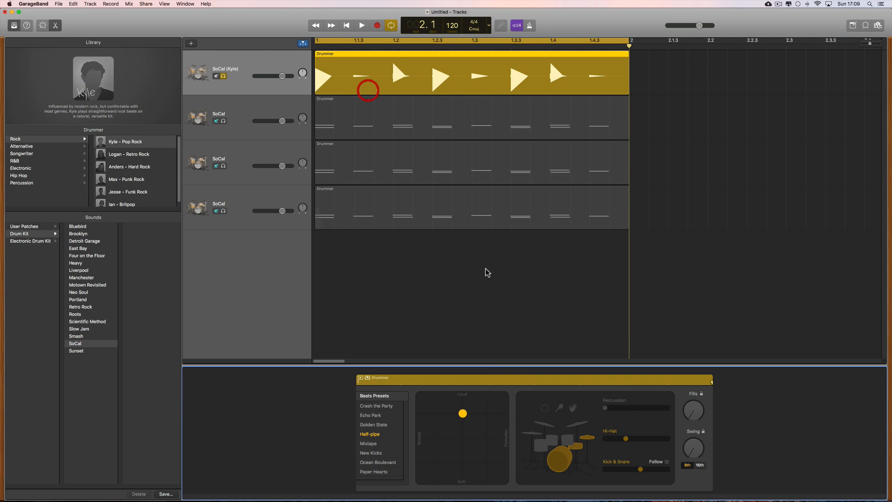
pyautogui.press('space')
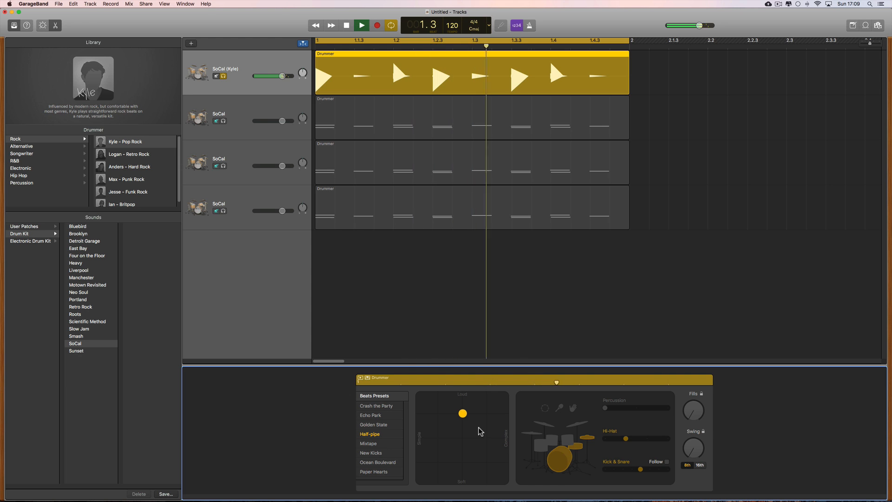
pyautogui.press('space')
pyautogui.click(223, 76)
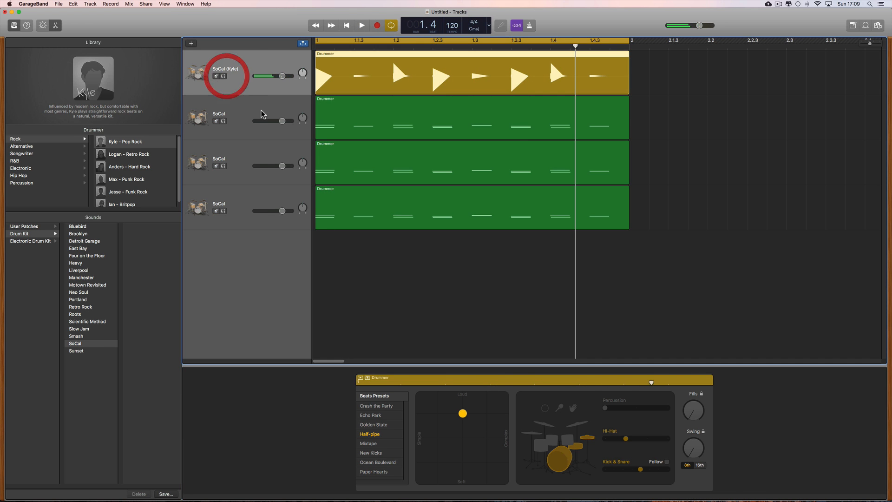
# Solo the first SoCal MIDI track and play its converted region with the notes shown in the Piano Roll
pyautogui.click(261, 110)
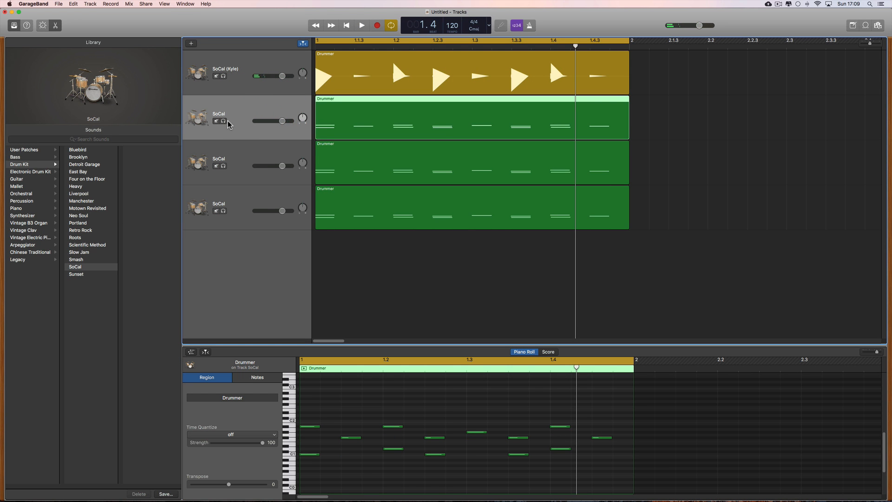
pyautogui.click(223, 122)
pyautogui.press('space')
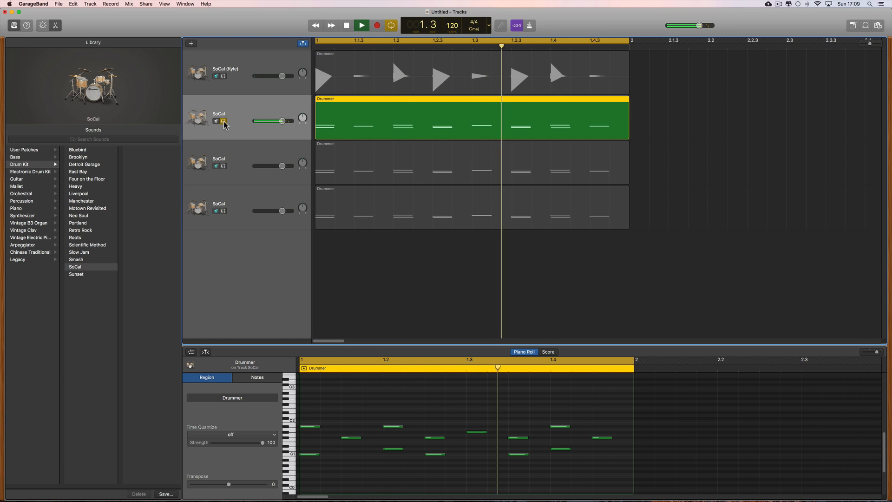
pyautogui.press('space')
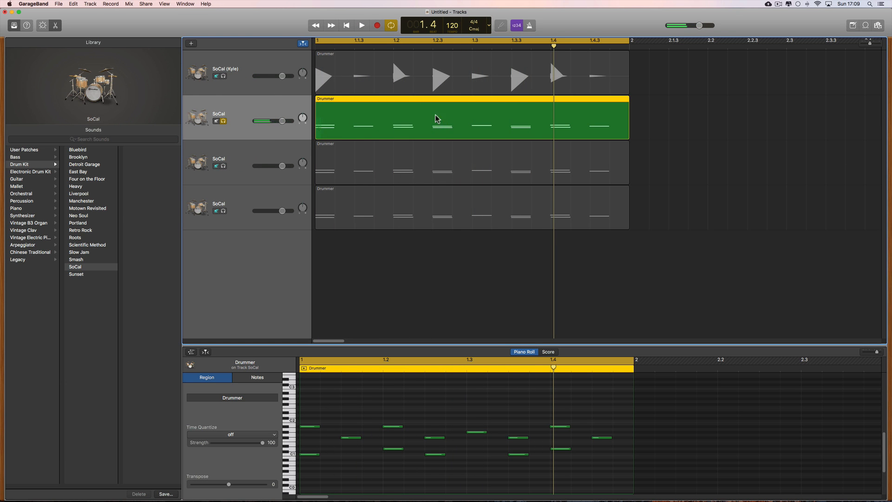
# Select the region on the second SoCal MIDI track and move the solo from the first MIDI track to it
pyautogui.click(425, 82)
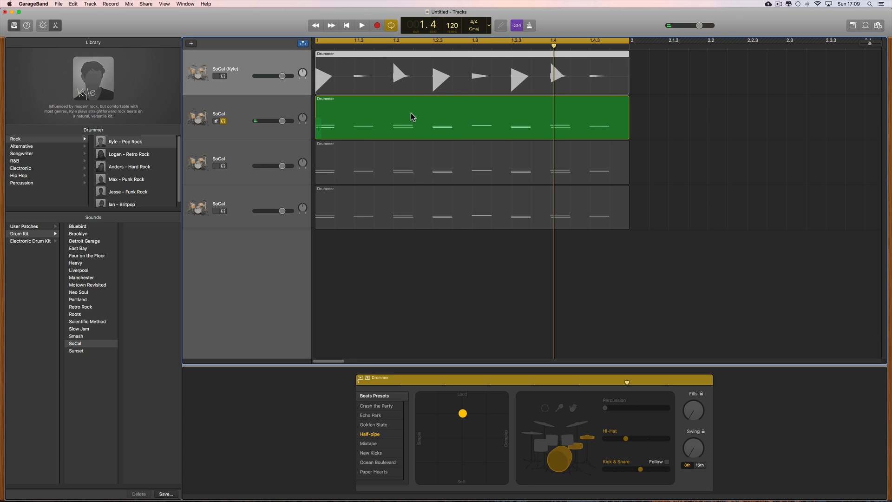
pyautogui.click(399, 122)
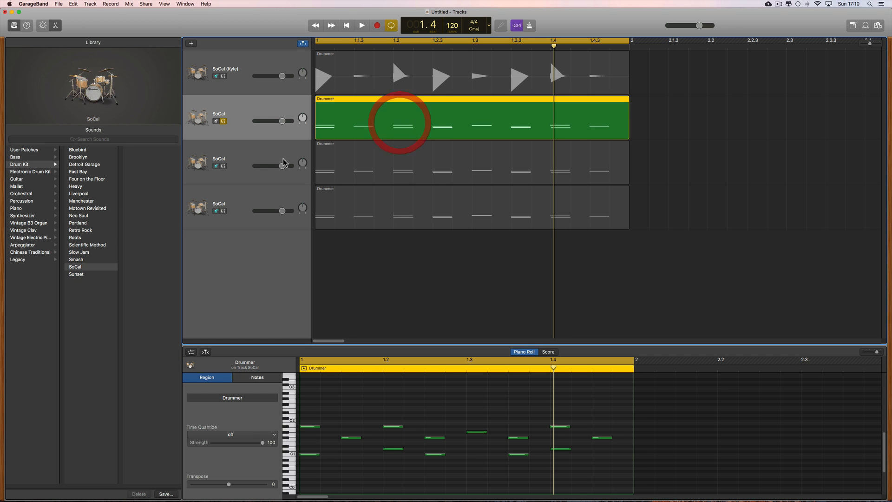
pyautogui.click(363, 162)
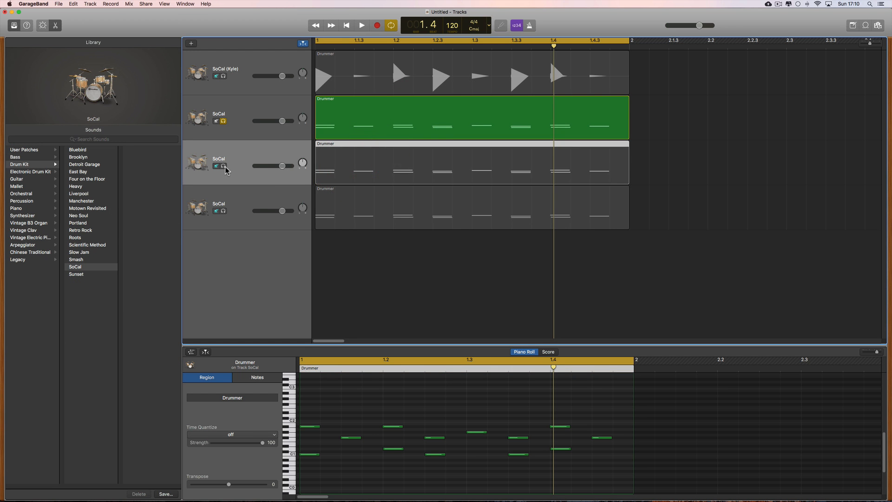
pyautogui.click(224, 166)
pyautogui.click(223, 120)
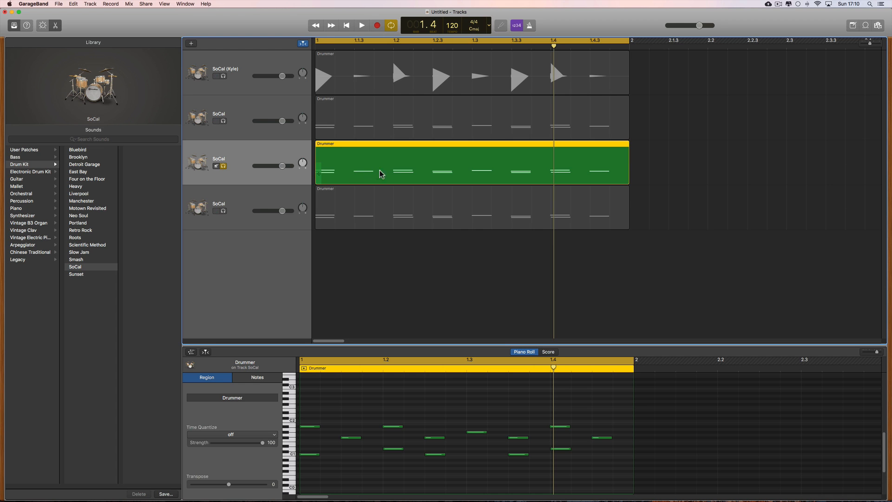
# Play the soloed second SoCal MIDI track, move the solo to the third SoCal MIDI track and play that one
pyautogui.press('space')
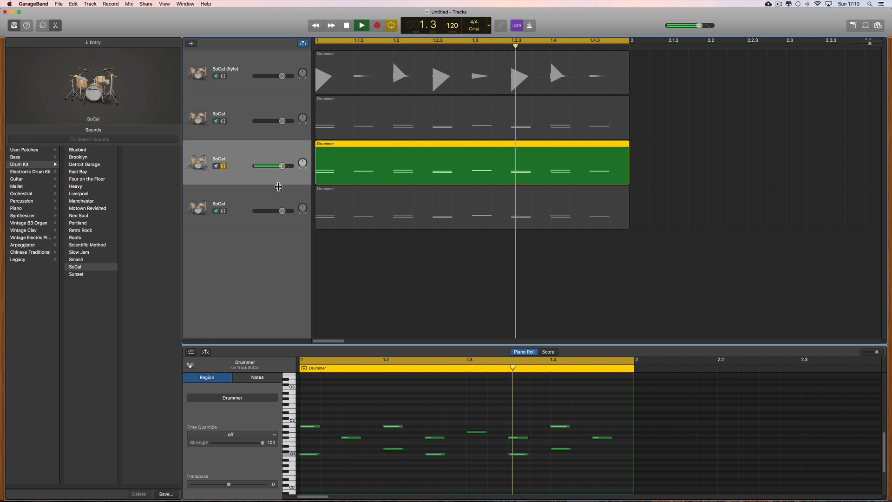
pyautogui.press('space')
pyautogui.click(224, 166)
pyautogui.click(243, 197)
pyautogui.click(223, 210)
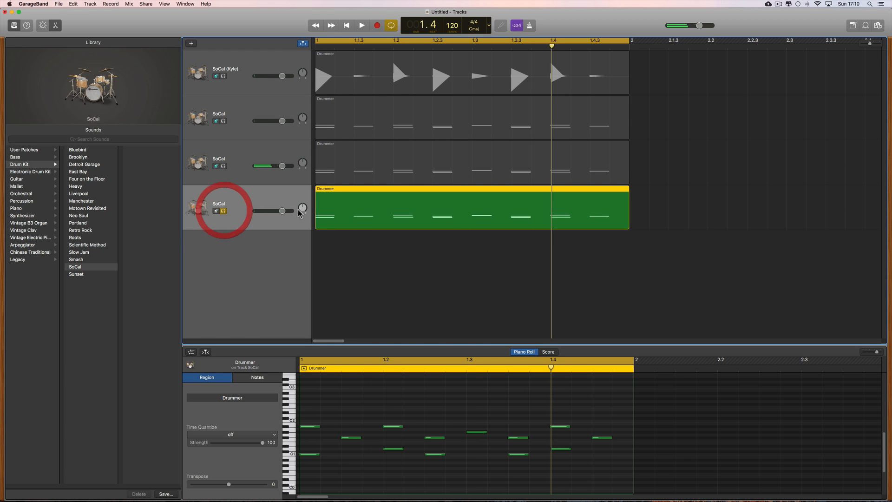
pyautogui.press('space')
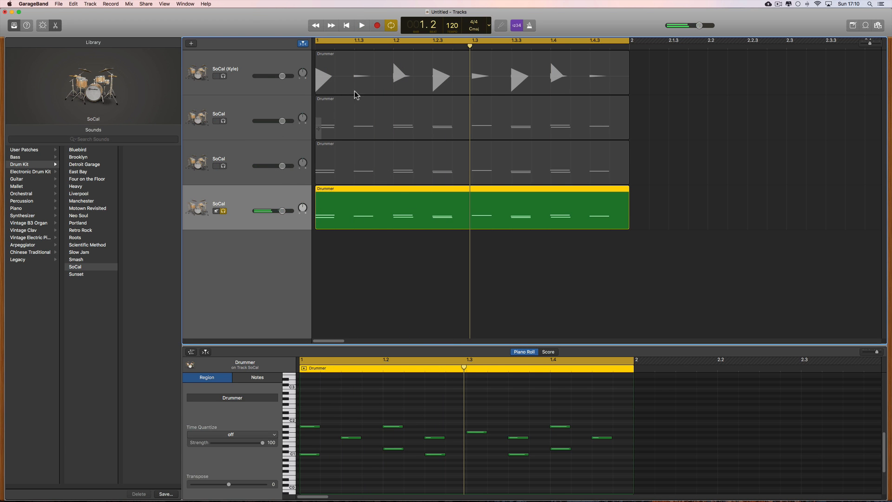
# Select the regions and tracks in turn, from Kyle's Drummer track down to the third SoCal MIDI track, to compare them
pyautogui.click(363, 75)
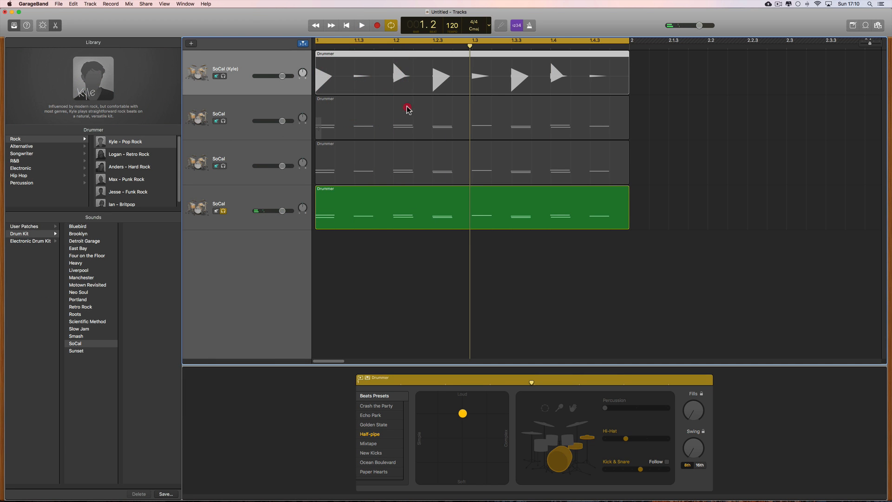
pyautogui.click(407, 109)
pyautogui.click(418, 153)
pyautogui.click(428, 193)
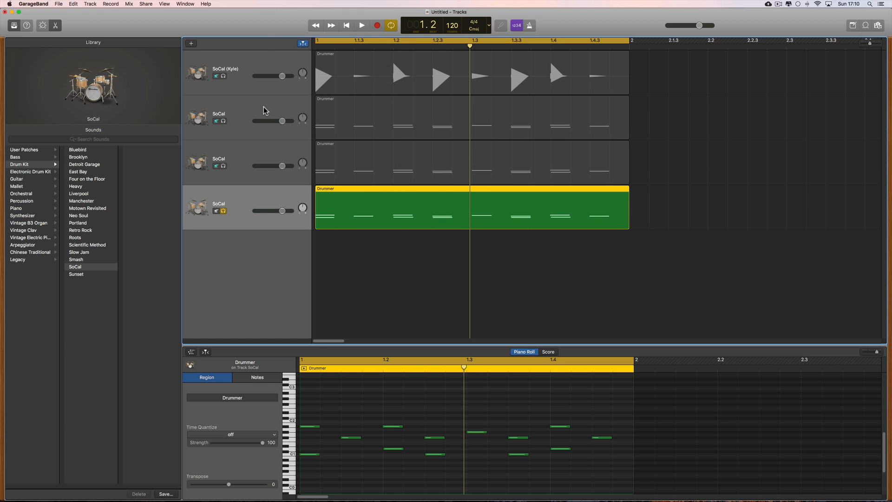
pyautogui.click(264, 110)
pyautogui.click(263, 158)
pyautogui.click(269, 199)
# Turn off the solo on the third SoCal MIDI track and mute Kyle's Drummer track
pyautogui.press('super+a')
pyautogui.click(219, 207)
pyautogui.click(241, 70)
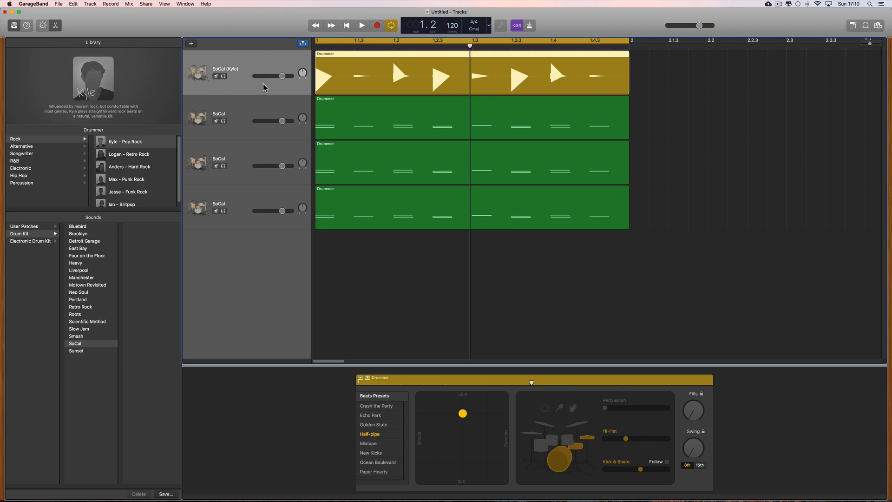
pyautogui.click(216, 76)
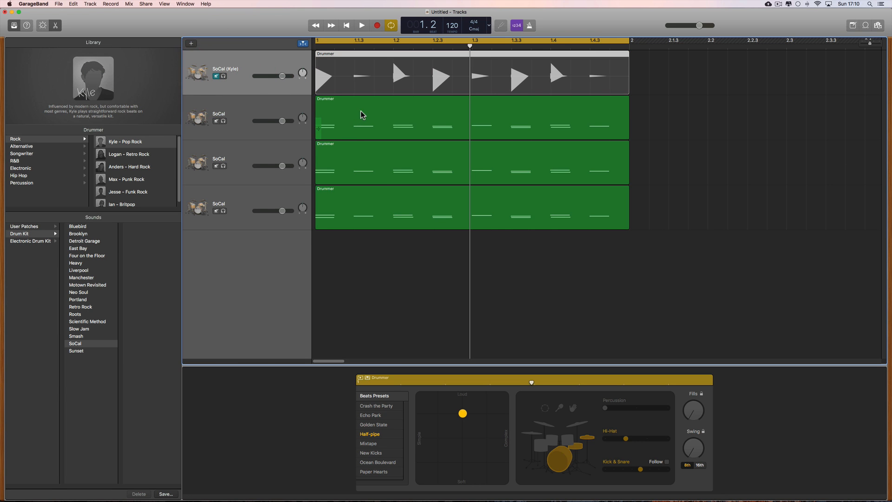
# Open the first SoCal MIDI region in the Piano Roll and delete every note except the C1 kick notes
pyautogui.click(361, 112)
pyautogui.doubleClick(378, 126)
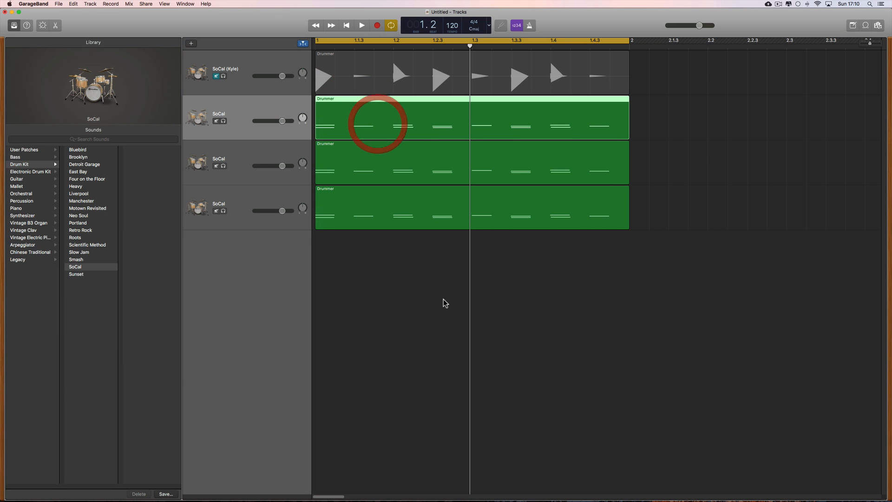
pyautogui.doubleClick(425, 119)
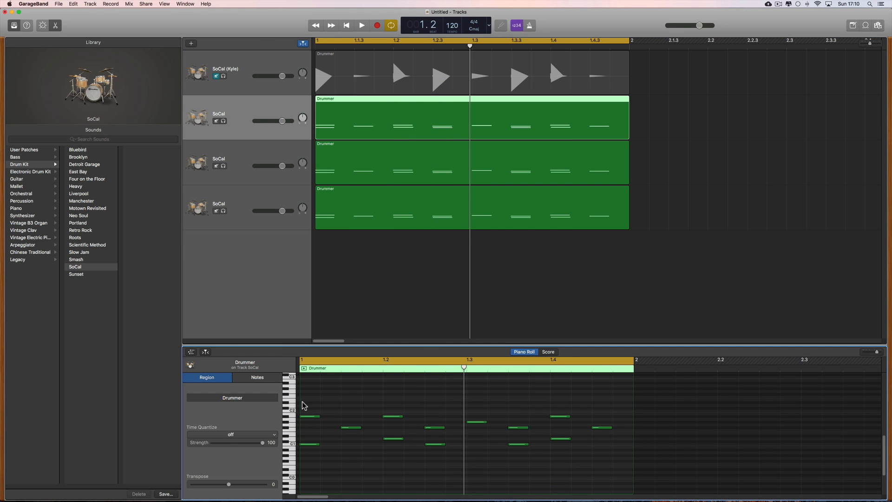
pyautogui.moveTo(302, 401); pyautogui.dragTo(609, 437)
pyautogui.press('Delete')
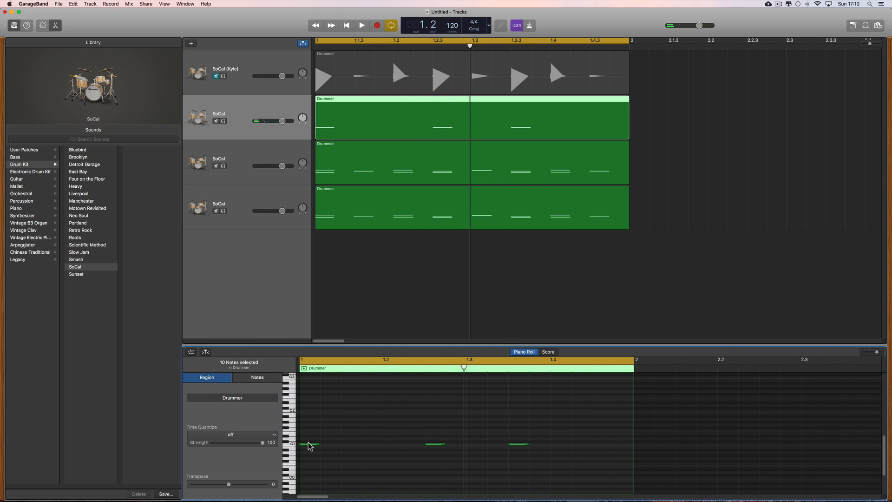
# Solo the first SoCal MIDI track, play its kick pattern, and turn the solo off
pyautogui.click(224, 121)
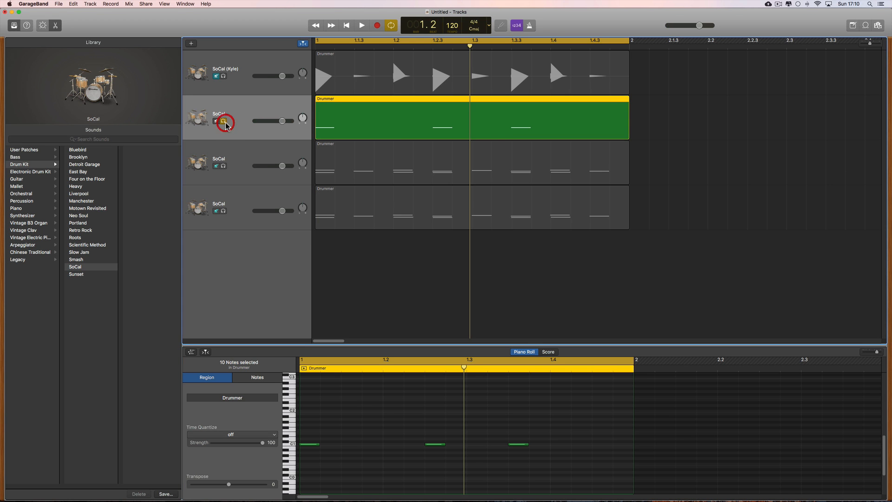
pyautogui.press('space')
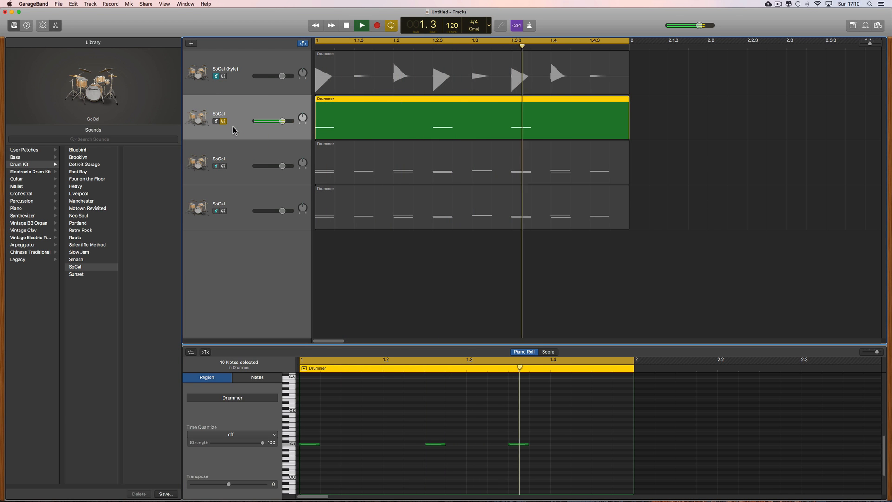
pyautogui.click(223, 121)
# In the second SoCal MIDI region, delete the kick and hi-hat notes, keeping only the snare notes at 1.2 and 1.4
pyautogui.click(266, 149)
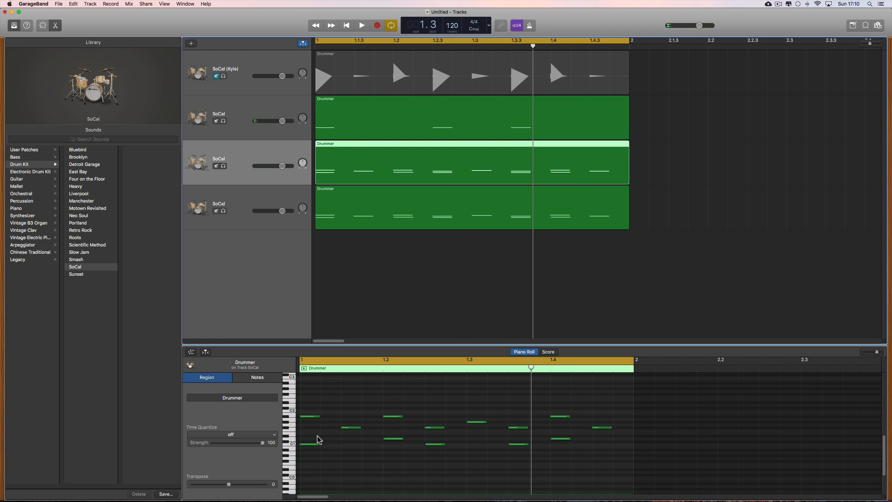
pyautogui.click(294, 444)
pyautogui.press('Delete')
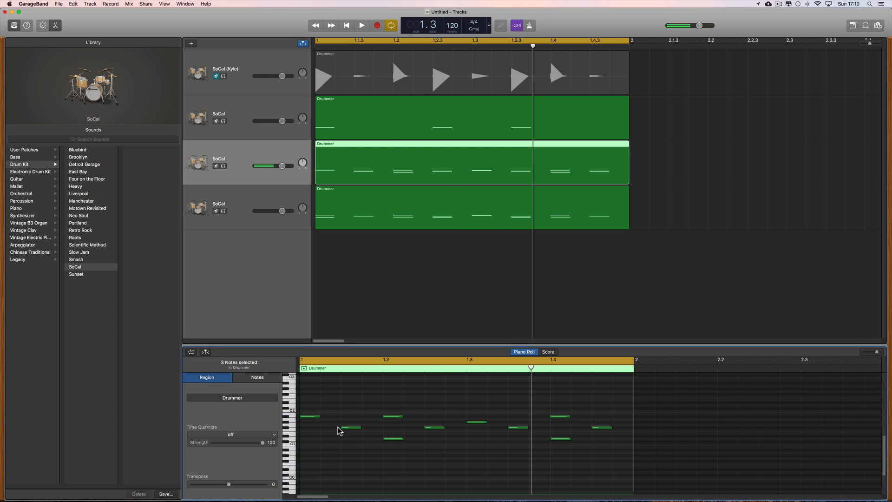
pyautogui.moveTo(336, 415)
pyautogui.mouseDown()
pyautogui.moveTo(409, 428)
pyautogui.moveTo(618, 432)
pyautogui.mouseUp()
pyautogui.press('Delete')
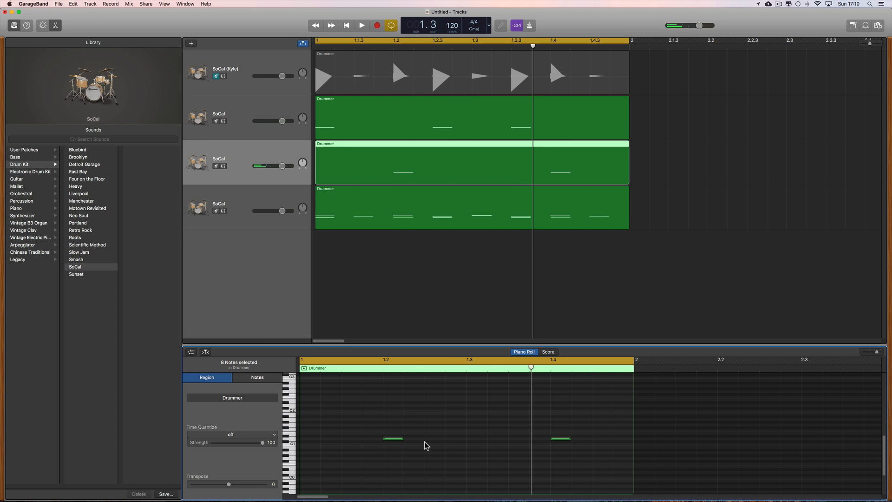
# Solo the second SoCal MIDI track, play its snare pattern, and turn the solo off
pyautogui.click(224, 166)
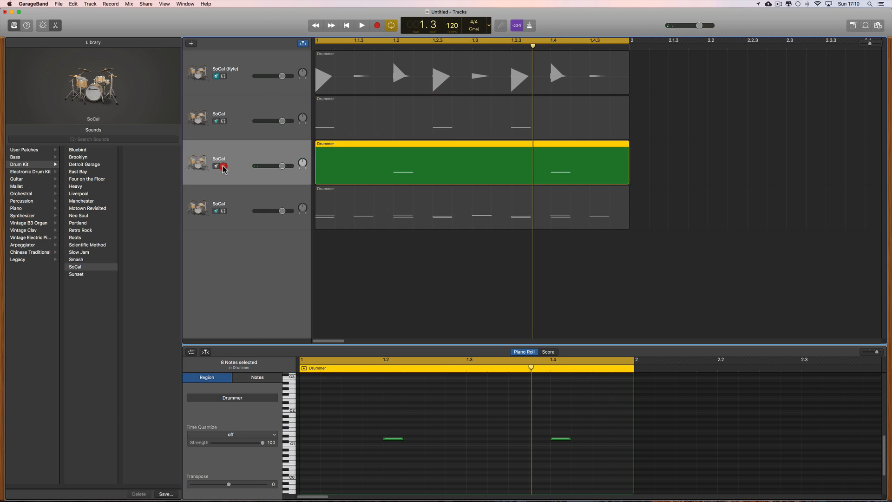
pyautogui.press('space')
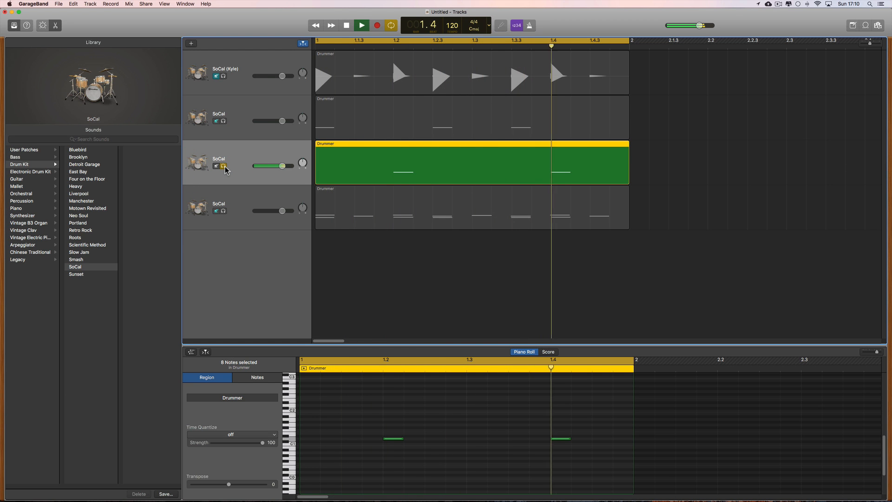
pyautogui.click(224, 166)
# In the third SoCal MIDI region, delete all the kick and snare notes, keeping only the hi-hat notes
pyautogui.click(269, 205)
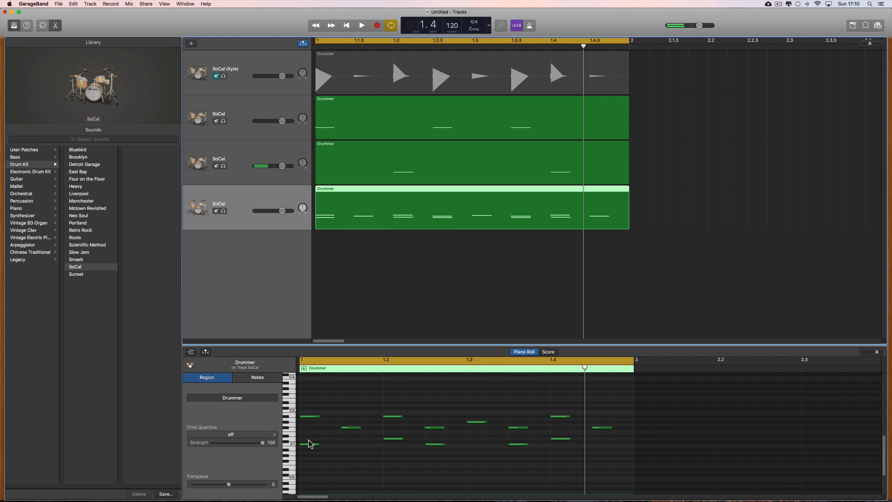
pyautogui.click(289, 445)
pyautogui.press('Delete')
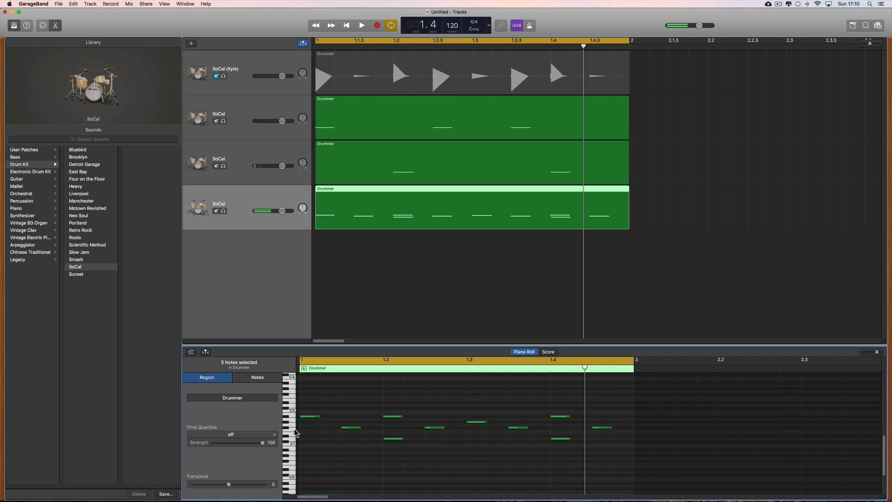
pyautogui.click(291, 435)
pyautogui.click(292, 438)
pyautogui.press('Delete')
# Solo the third SoCal MIDI track and play its hi-hat pattern
pyautogui.click(271, 201)
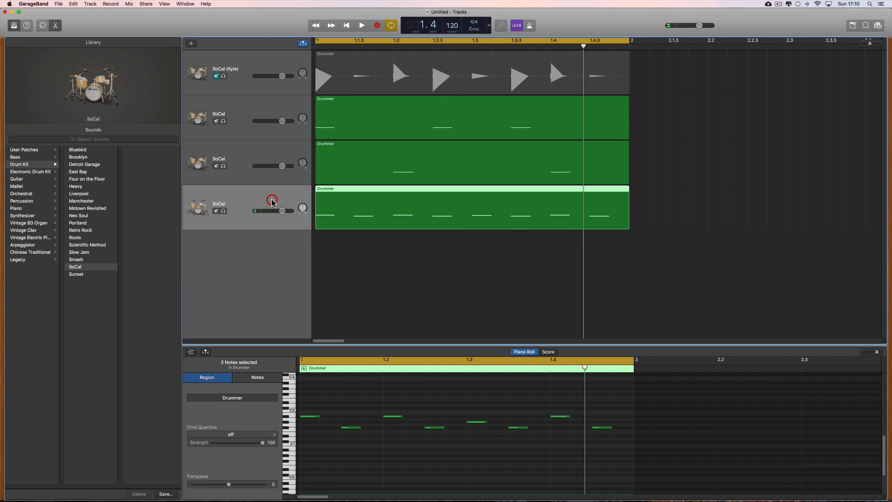
pyautogui.press('space')
pyautogui.click(224, 211)
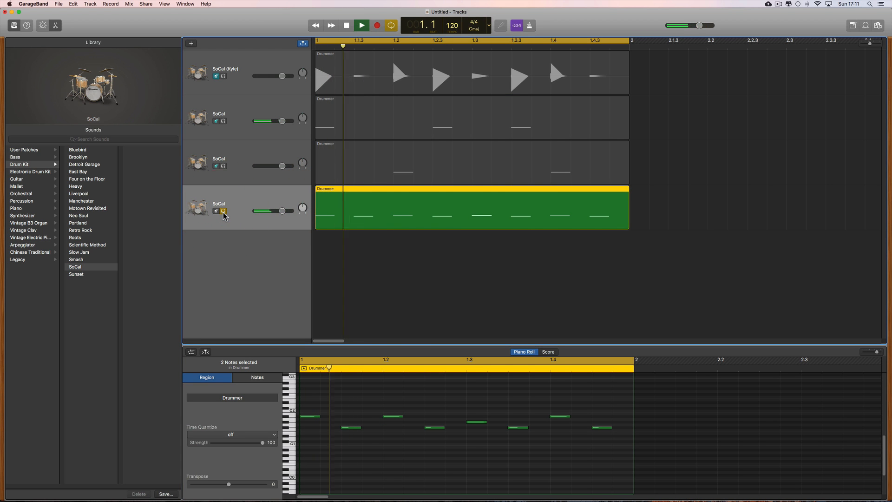
pyautogui.press('space')
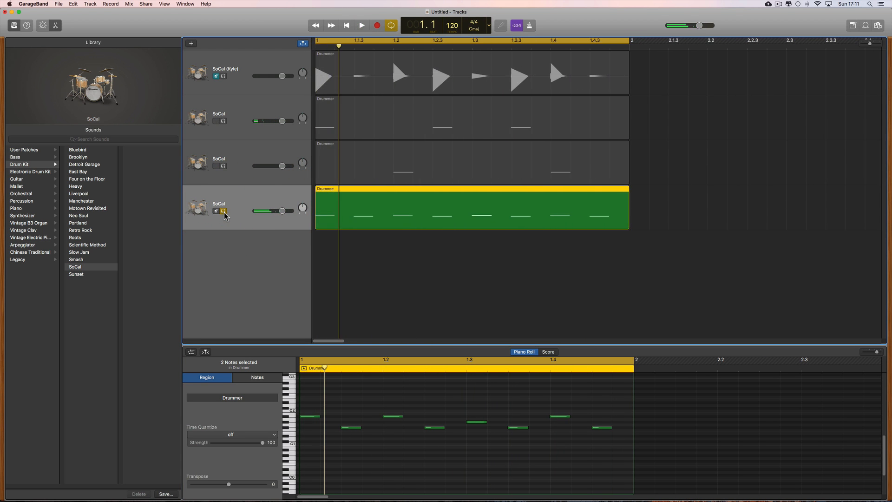
# Move the solo from the third SoCal MIDI track to Kyle's Drummer track and play its loop
pyautogui.click(378, 87)
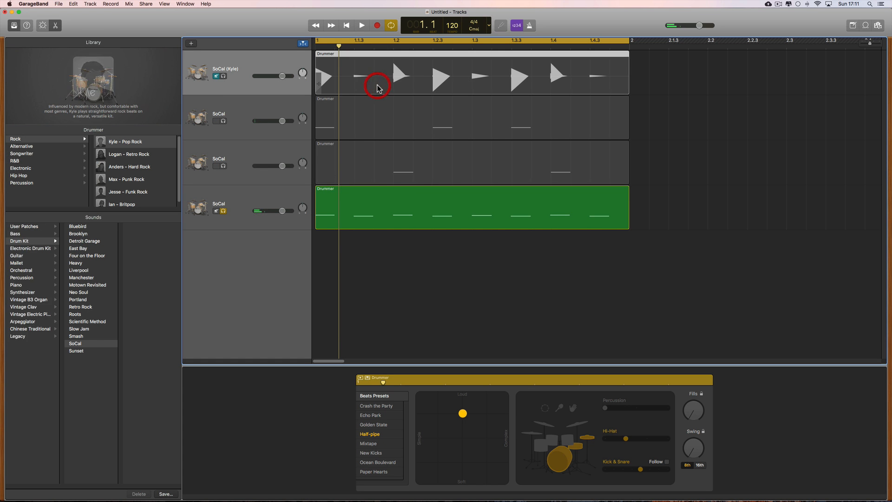
pyautogui.click(223, 77)
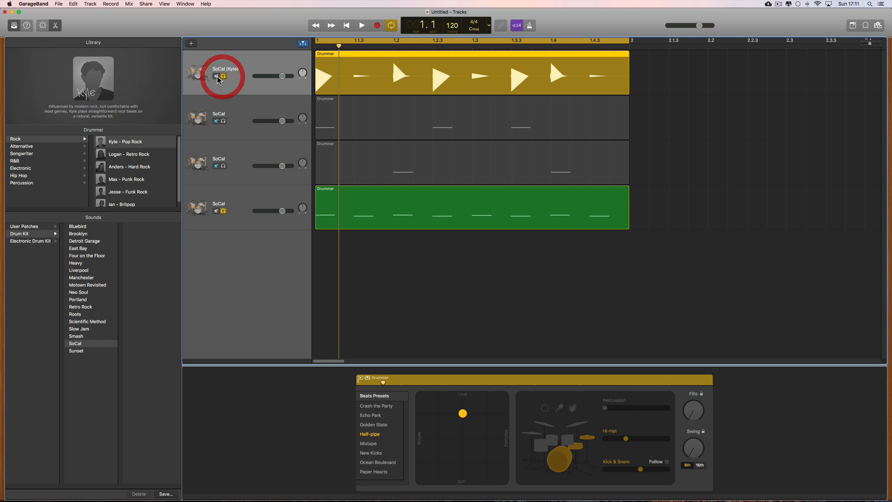
pyautogui.click(224, 211)
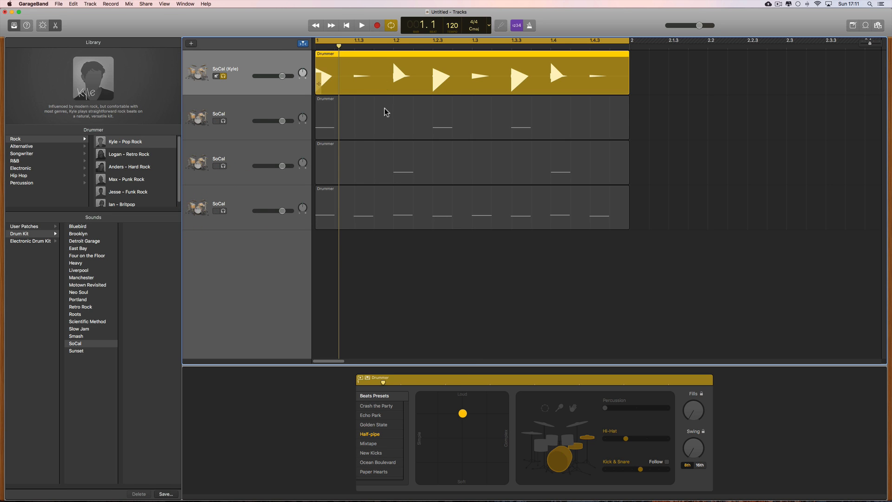
pyautogui.press('space')
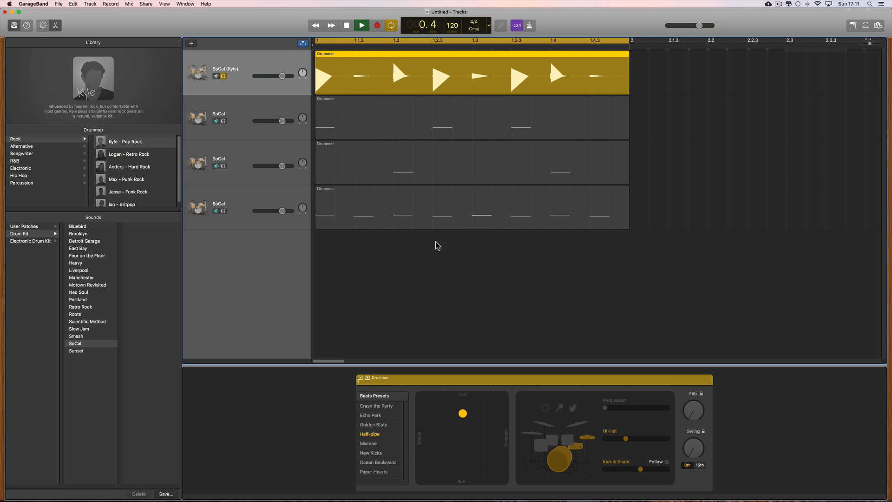
pyautogui.press('space')
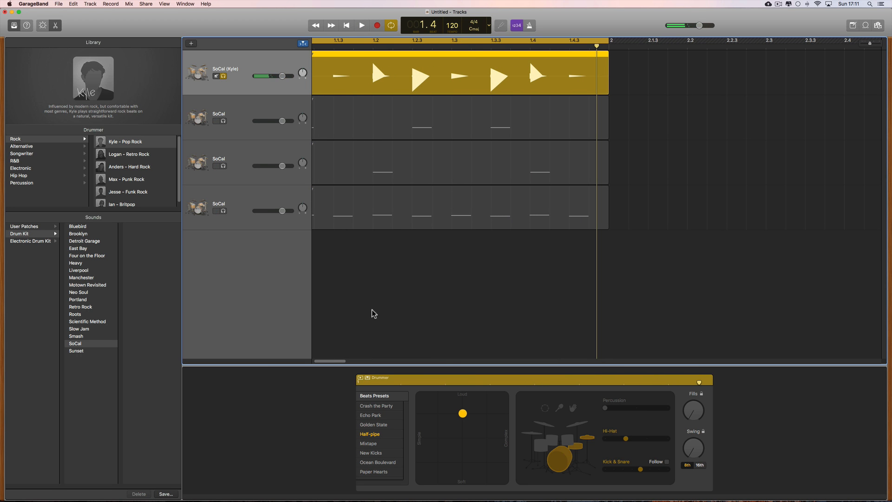
pyautogui.click(319, 367)
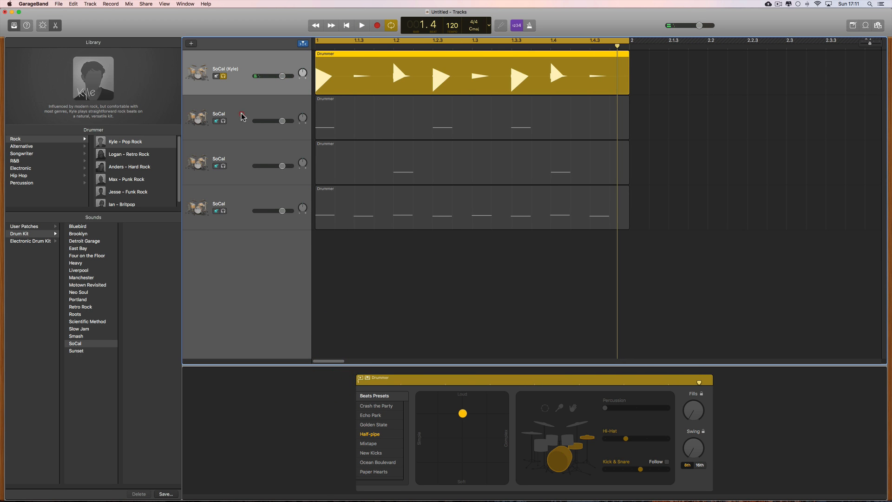
# Turn off the solo on Kyle's Drummer track and compare its region with the separate kick, snare and hi-hat regions
pyautogui.click(222, 126)
pyautogui.click(223, 76)
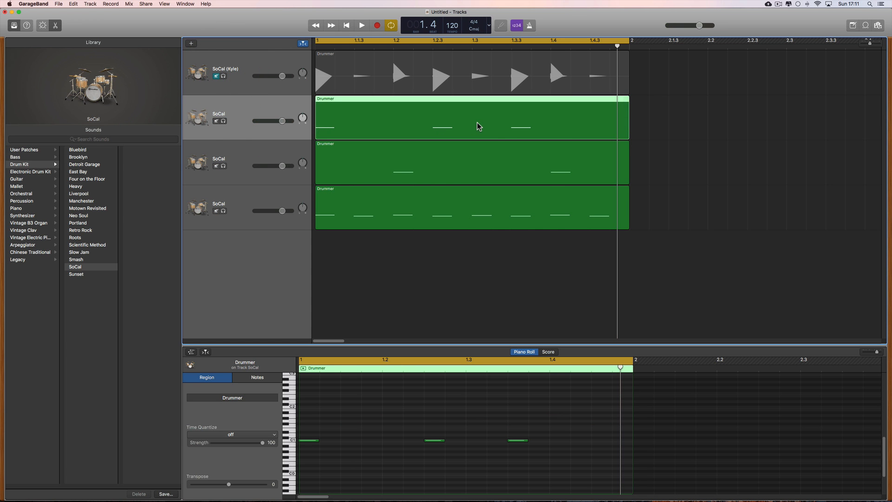
pyautogui.click(288, 159)
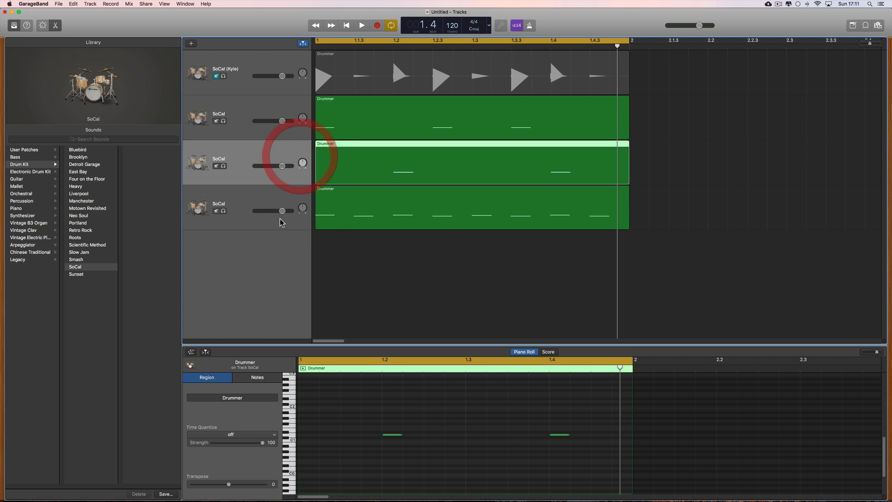
pyautogui.click(273, 201)
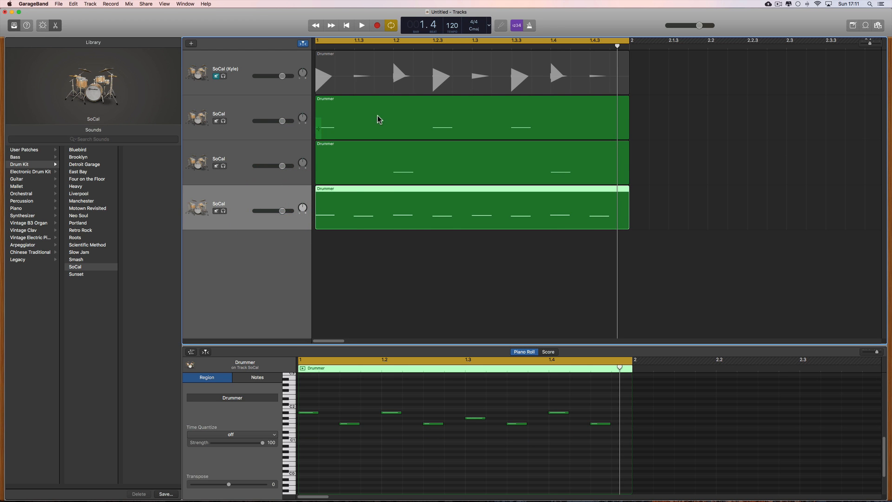
pyautogui.click(382, 66)
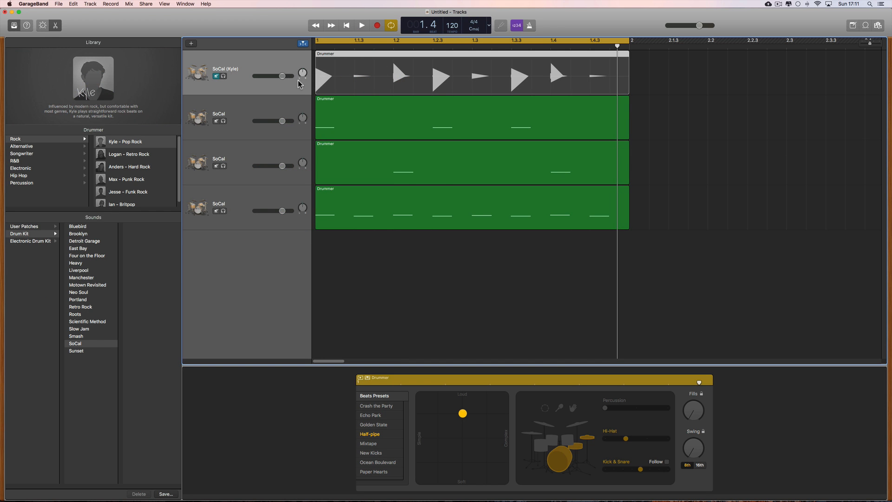
# Play the kick, snare and hi-hat MIDI tracks together and turn off the view following the playhead
pyautogui.click(233, 111)
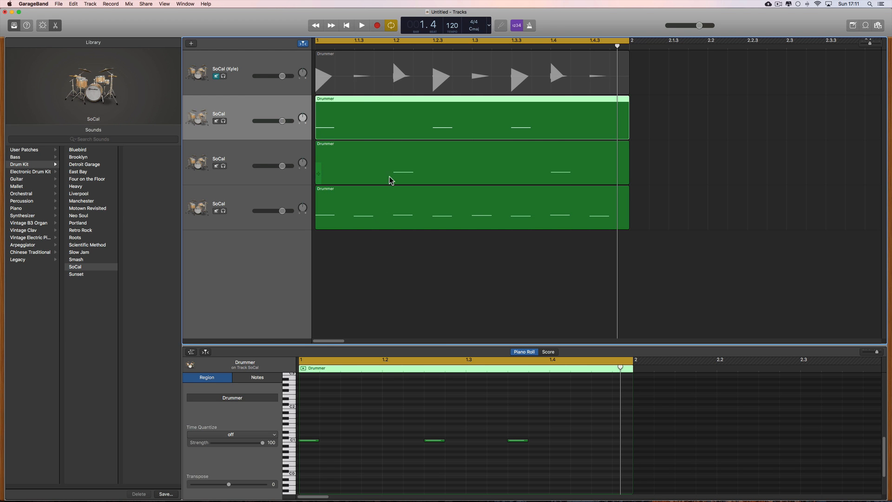
pyautogui.press('space')
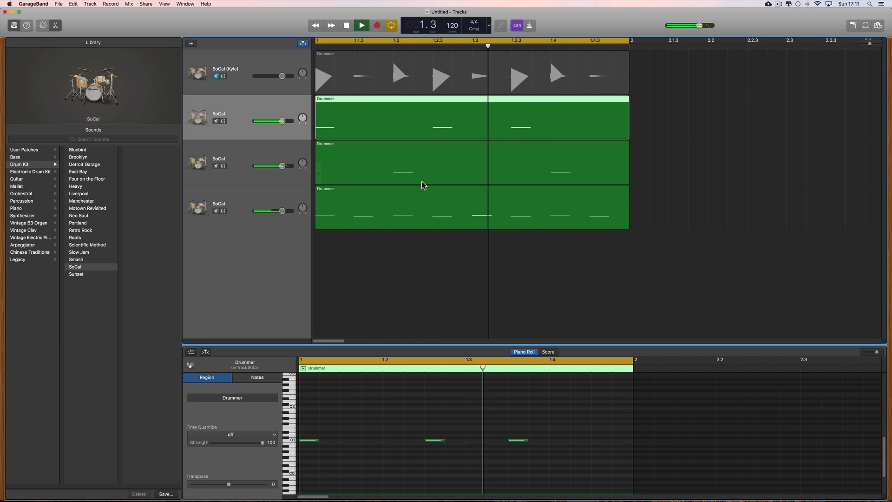
pyautogui.click(303, 43)
pyautogui.press('space')
# Unmute and solo Kyle's Drummer track
pyautogui.click(216, 76)
pyautogui.click(223, 75)
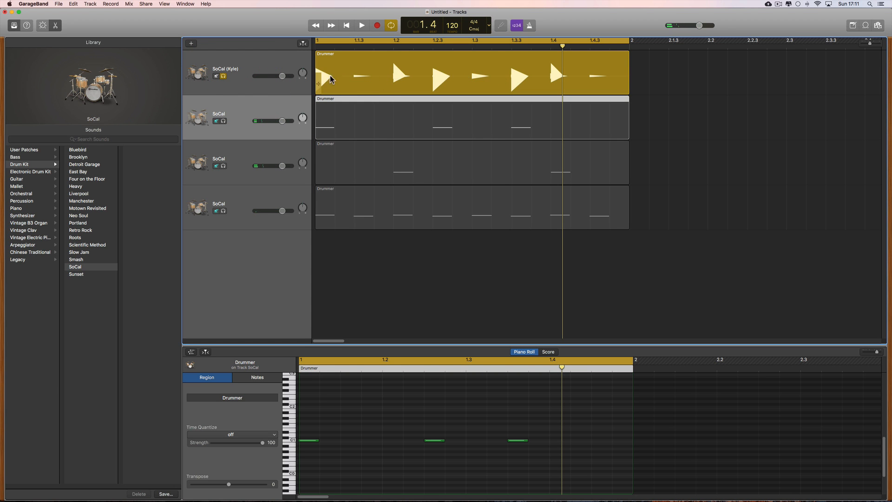
# Play Kyle's Drummer loop, turn off its solo and mute it to hear the kick, snare and hi-hat MIDI tracks instead
pyautogui.press('space')
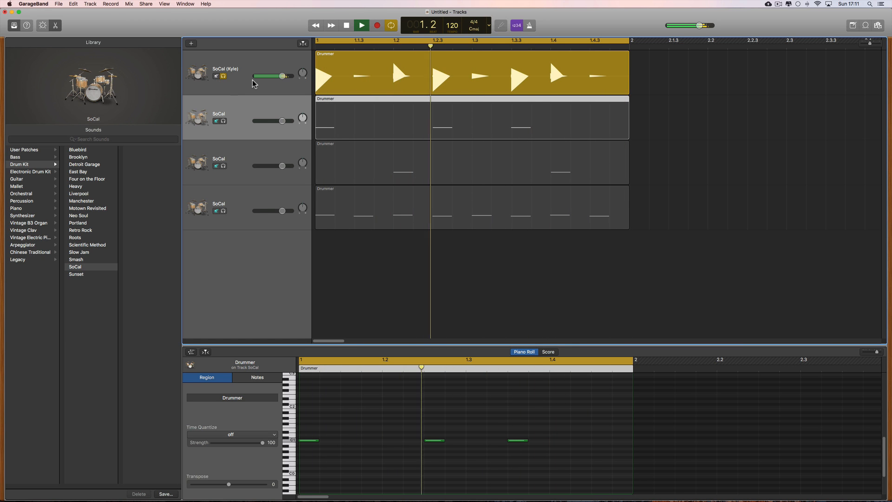
pyautogui.click(223, 76)
pyautogui.click(216, 76)
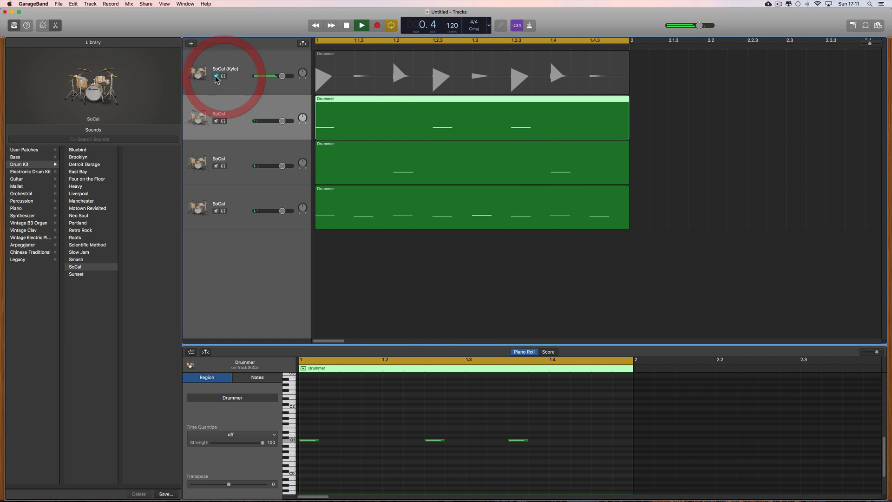
pyautogui.press('space')
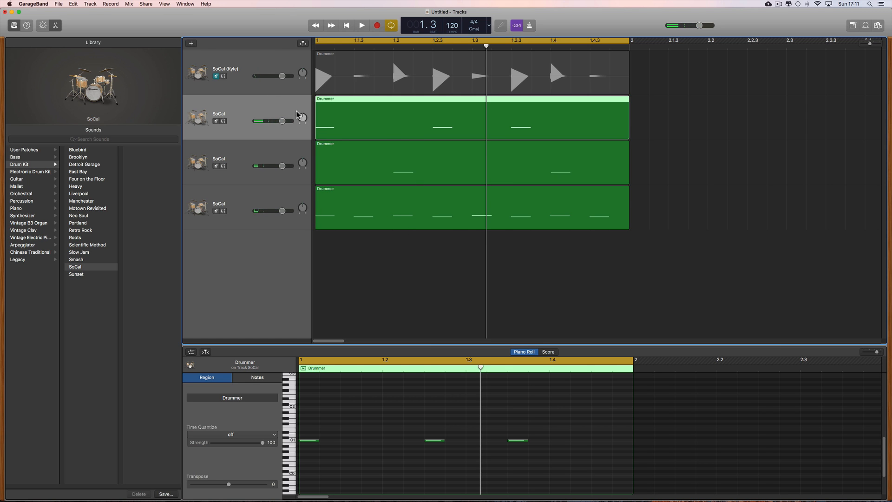
# Show the kick track's Smart Controls, raise its compression amount to just past the middle and play the loop
pyautogui.click(272, 112)
pyautogui.click(42, 26)
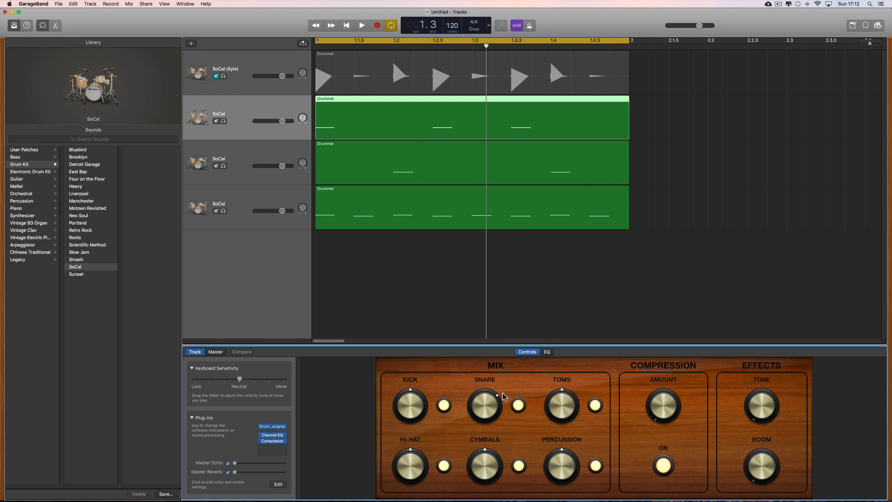
pyautogui.click(668, 390)
pyautogui.press('space')
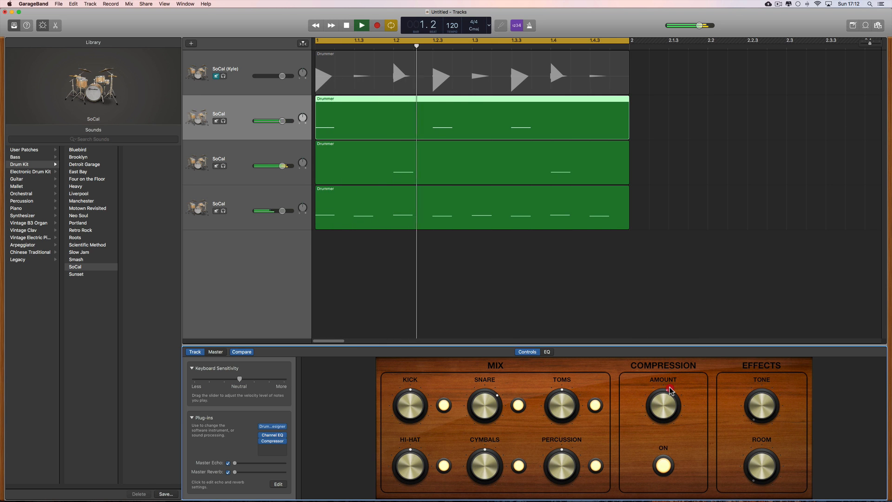
pyautogui.press('space')
# Solo the kick track and lower its compression amount to slightly below the middle while the loop plays
pyautogui.click(223, 121)
pyautogui.press('space')
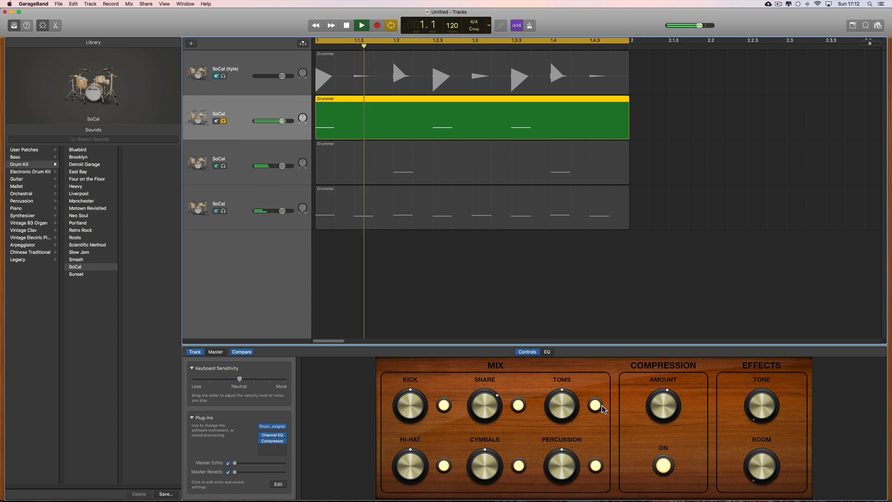
pyautogui.moveTo(655, 407); pyautogui.dragTo(669, 422)
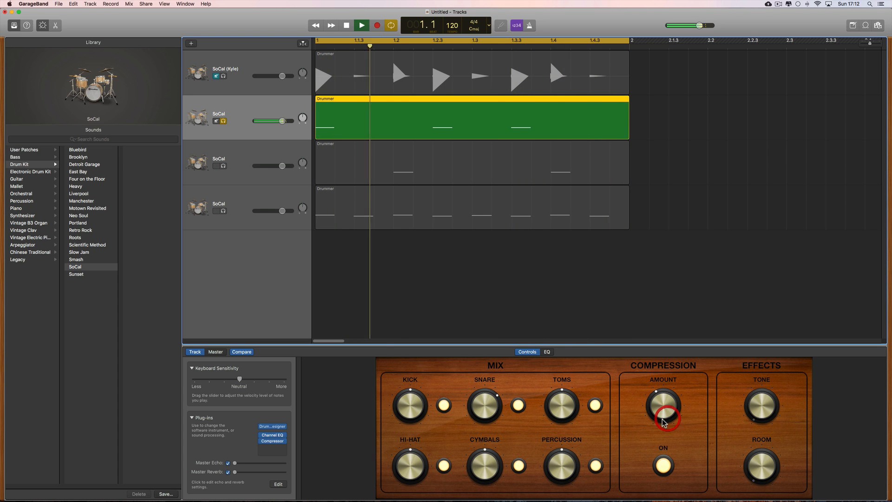
pyautogui.press('space')
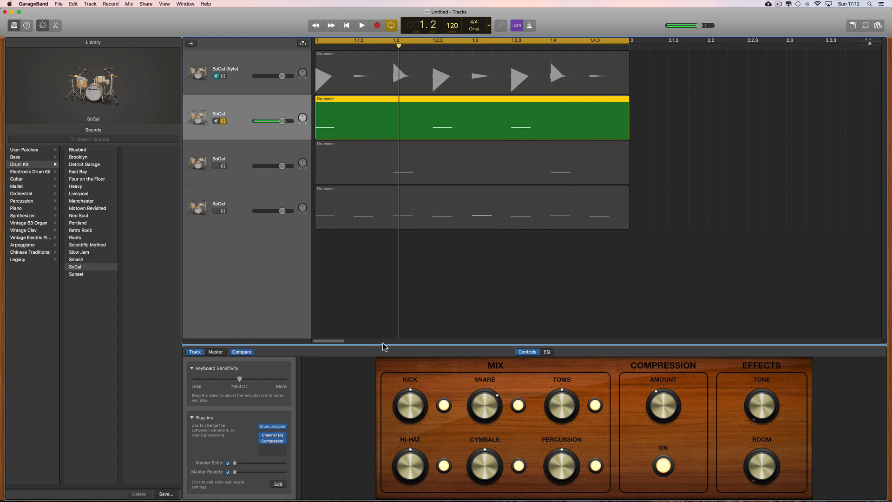
# In the kick track's EQ, boost 106 Hz by about 7.5 dB and cut 510 Hz by about 8 dB
pyautogui.click(547, 352)
pyautogui.moveTo(561, 427); pyautogui.dragTo(564, 442)
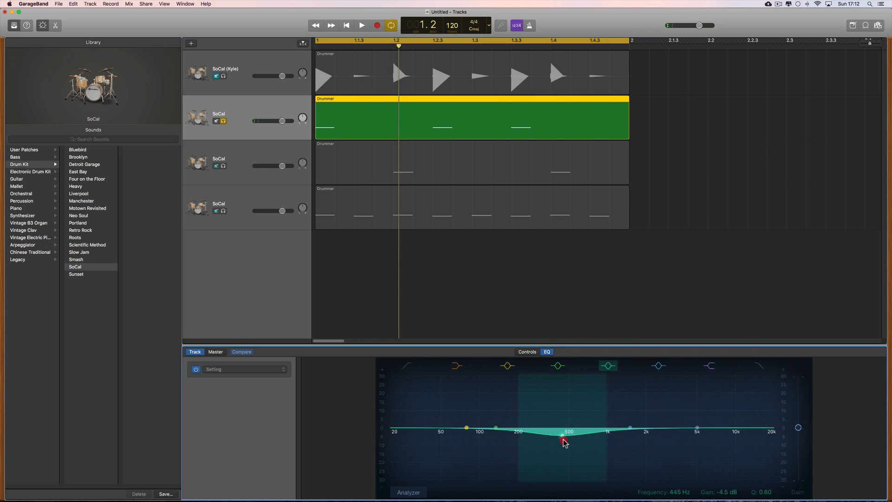
pyautogui.moveTo(495, 427); pyautogui.dragTo(482, 413)
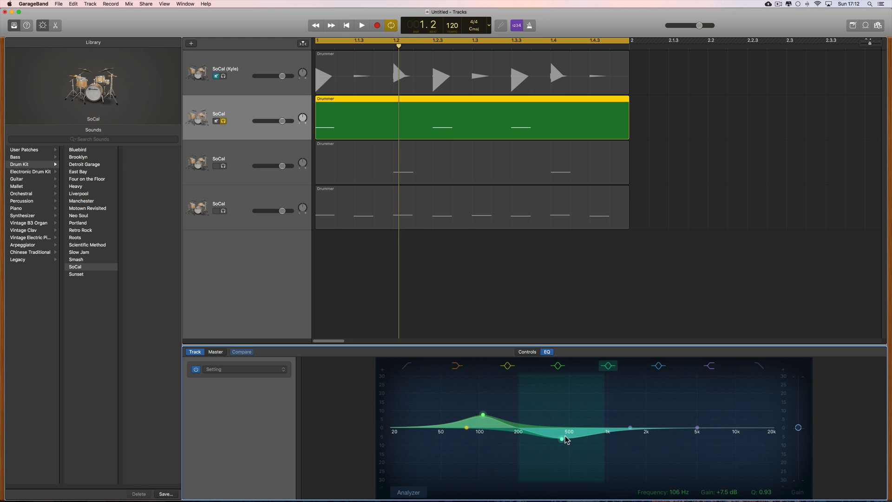
pyautogui.moveTo(562, 439); pyautogui.dragTo(570, 441)
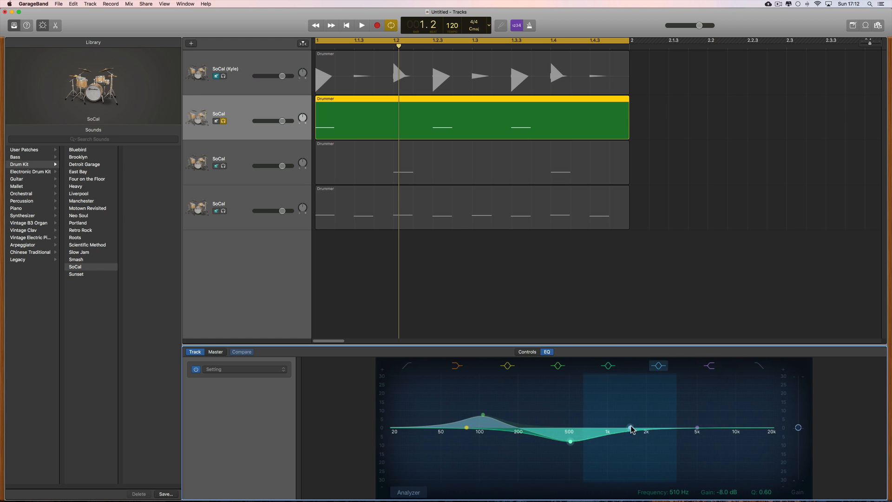
# Boost the kick's EQ by 6 dB at 2700 Hz with Q 0.88, and fine-tune the low boost to +8.5 dB at 110 Hz during playback
pyautogui.moveTo(630, 428); pyautogui.dragTo(666, 414)
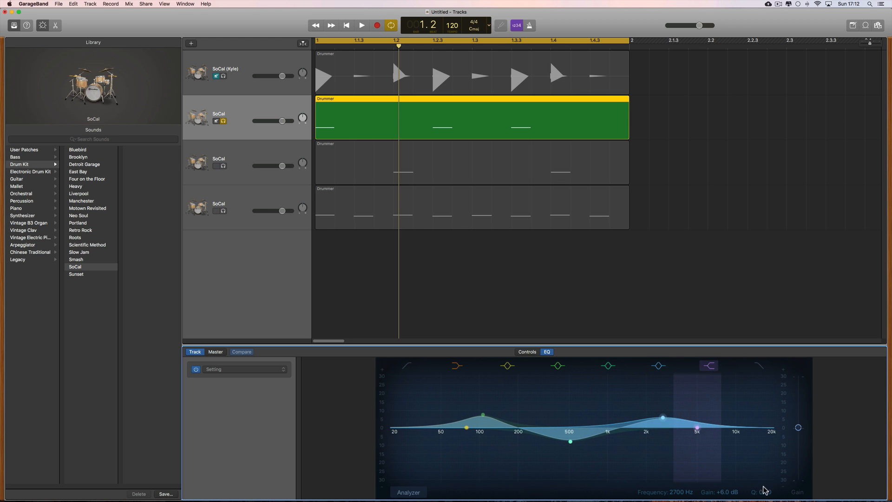
pyautogui.moveTo(762, 488); pyautogui.dragTo(762, 478)
pyautogui.press('space')
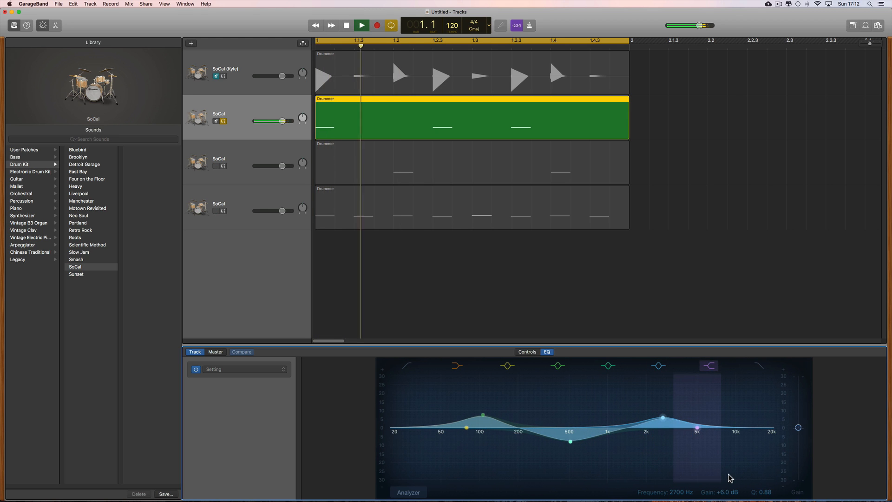
pyautogui.moveTo(483, 414); pyautogui.dragTo(485, 413)
pyautogui.press('space')
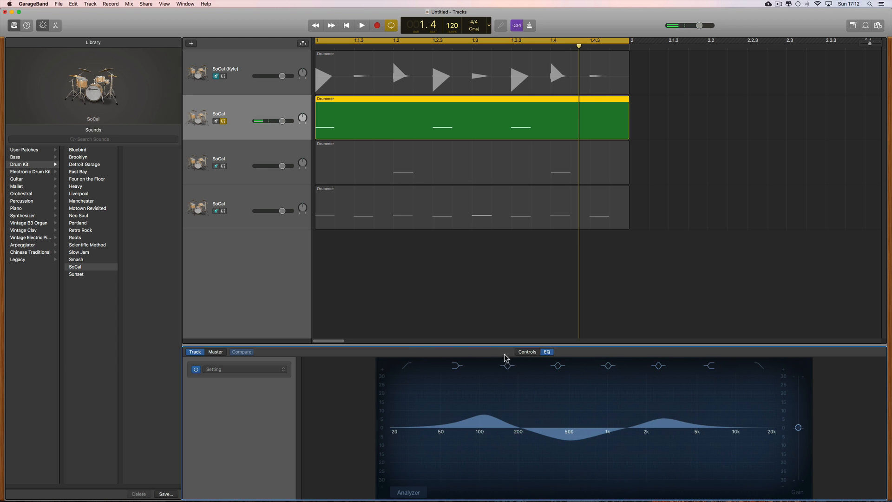
# Open the kick track's Compressor plug-in, compare its settings with the Smart Controls compression amount, and close it
pyautogui.click(531, 354)
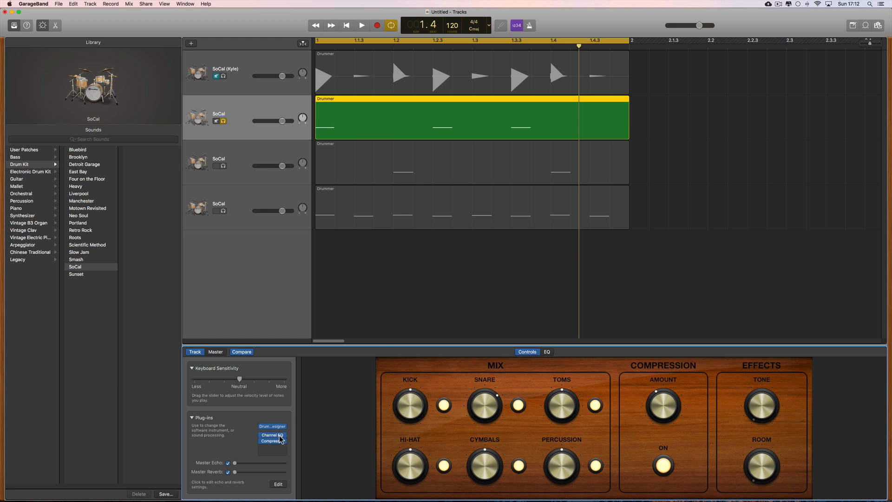
pyautogui.click(547, 352)
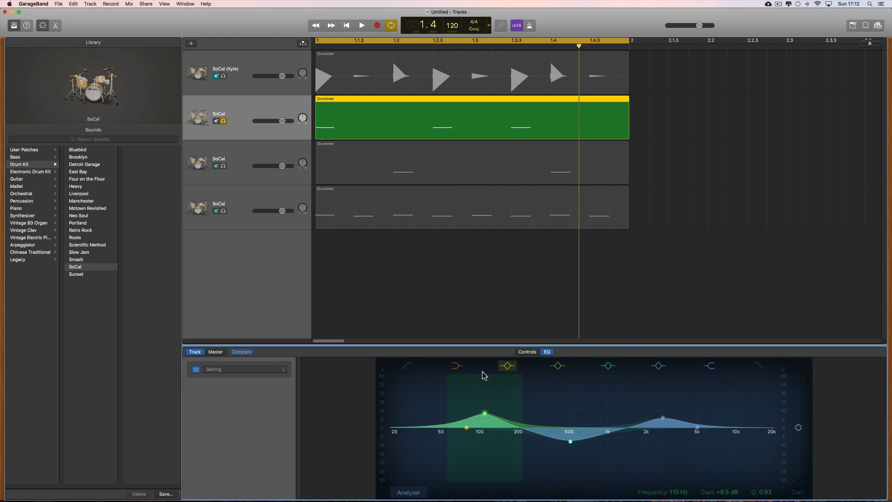
pyautogui.click(527, 352)
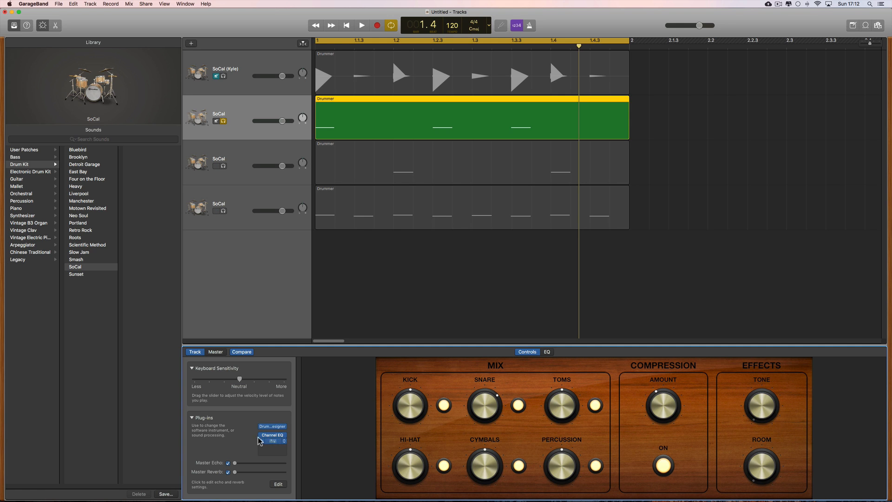
pyautogui.click(192, 417)
pyautogui.click(192, 418)
pyautogui.click(273, 440)
pyautogui.moveTo(138, 35); pyautogui.dragTo(485, 224)
pyautogui.moveTo(662, 416); pyautogui.dragTo(665, 409)
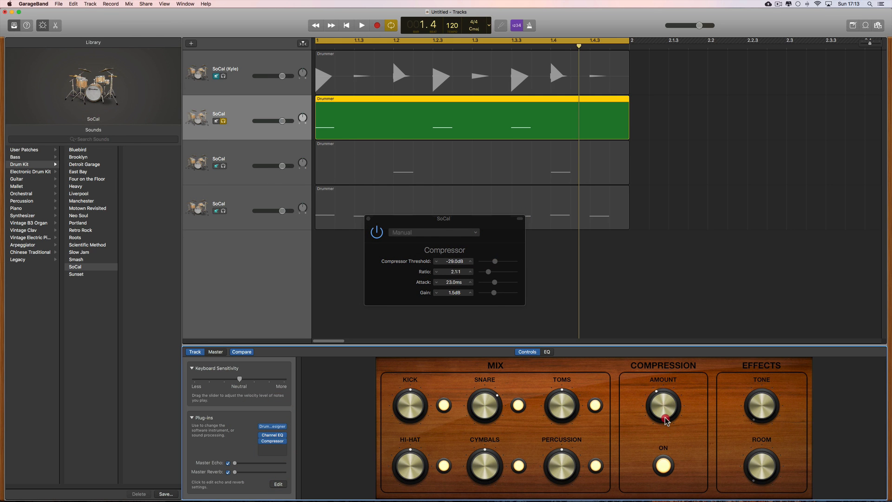
pyautogui.click(368, 218)
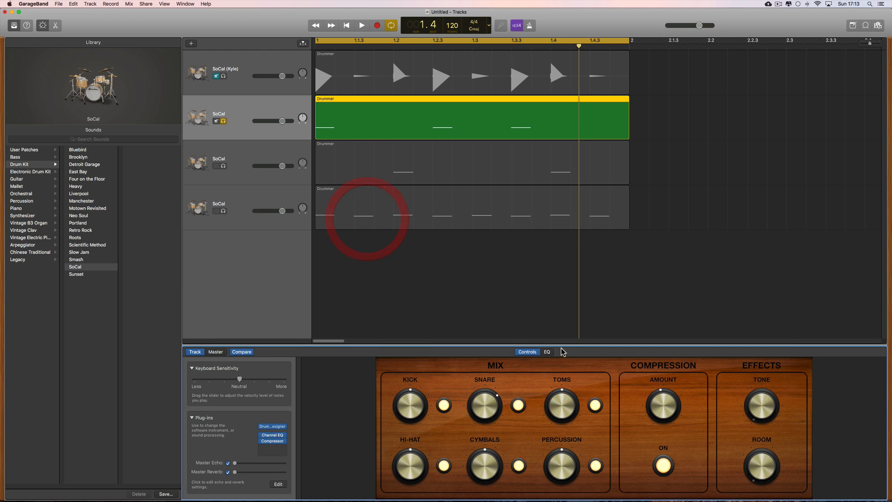
# Compare the kick's Smart Controls EQ curve with the curve in its Channel EQ plug-in
pyautogui.click(549, 352)
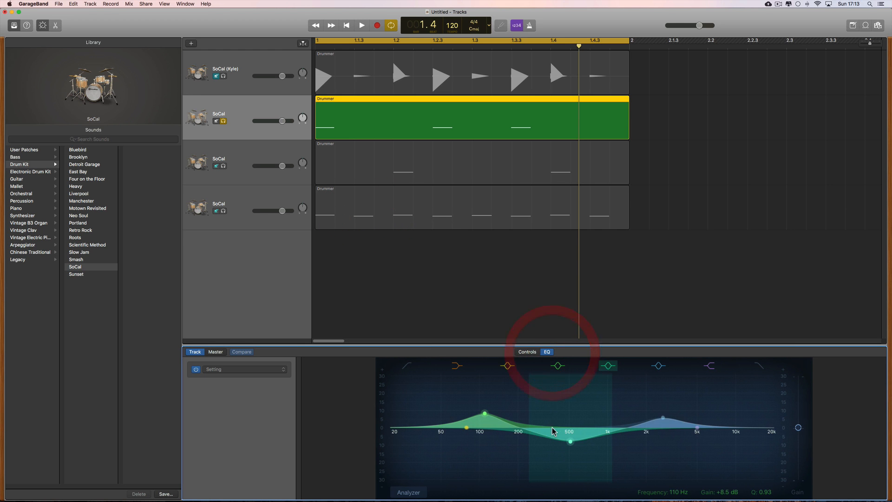
pyautogui.click(527, 352)
pyautogui.click(548, 353)
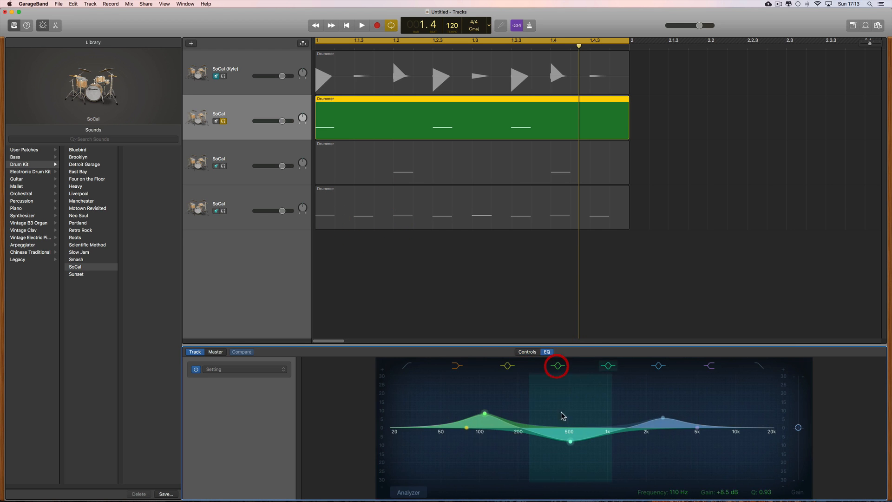
pyautogui.click(531, 353)
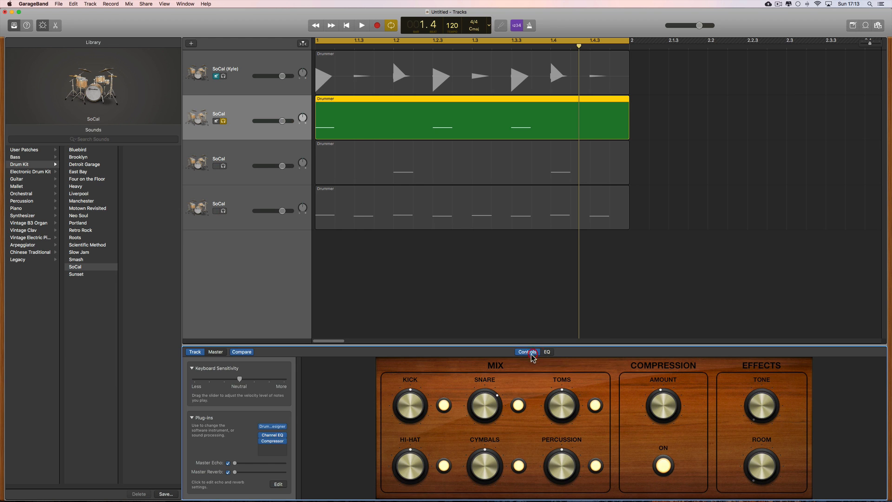
pyautogui.click(274, 436)
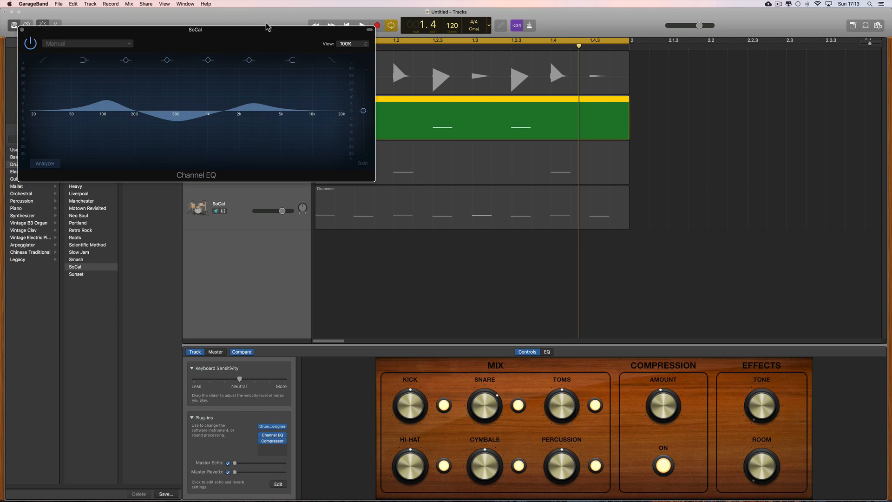
pyautogui.moveTo(267, 29); pyautogui.dragTo(597, 171)
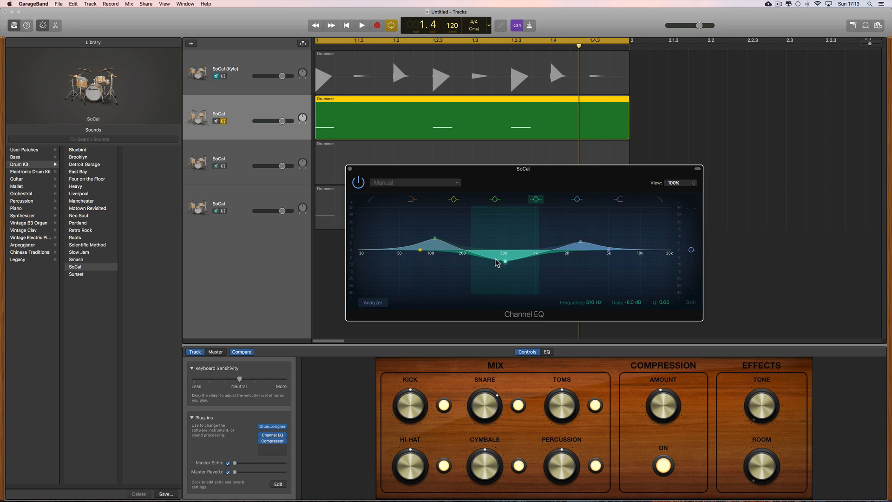
pyautogui.click(547, 352)
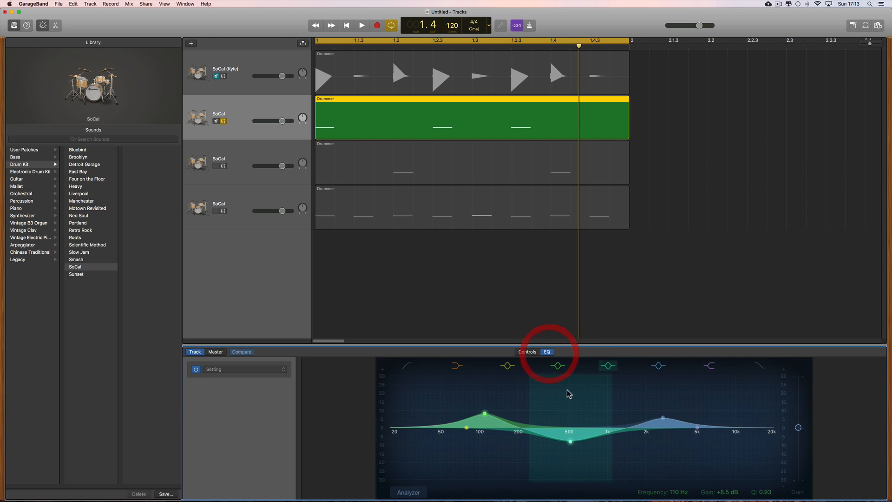
pyautogui.click(527, 352)
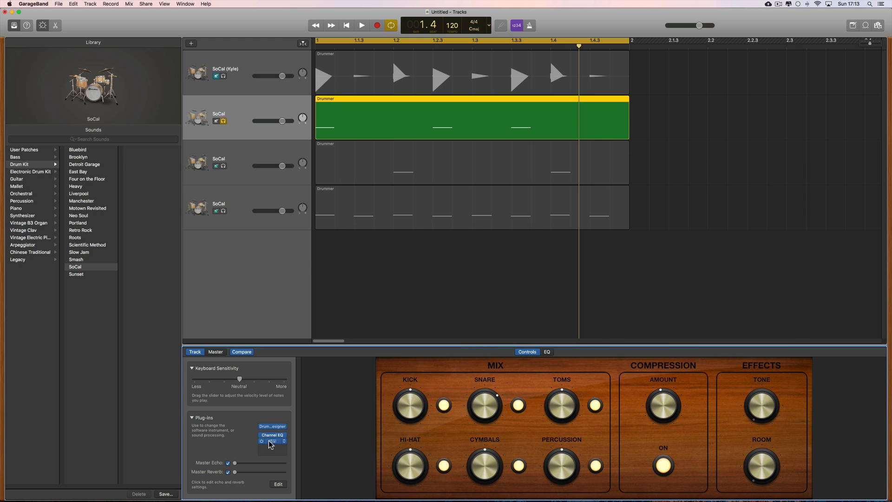
# Play the soloed kick with its Channel EQ plug-in bypassed and enabled to compare the sound, leaving it enabled, and close the plug-in
pyautogui.click(273, 436)
pyautogui.moveTo(491, 173); pyautogui.dragTo(523, 179)
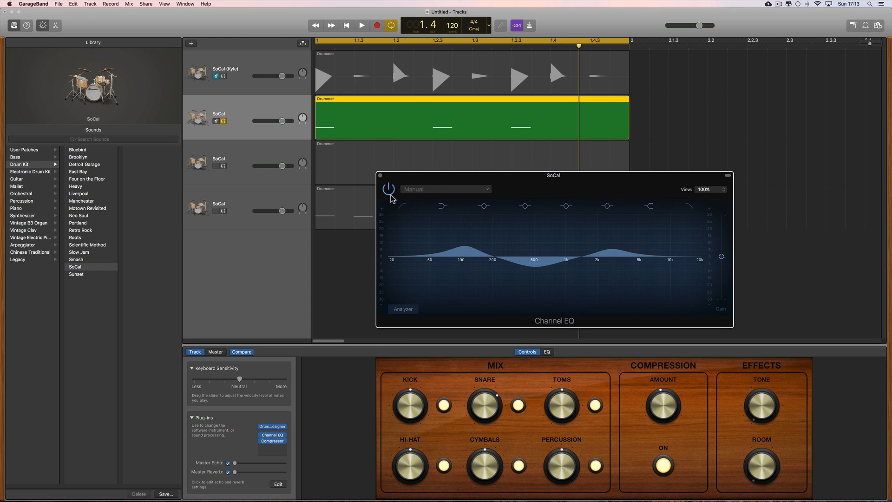
pyautogui.press('space')
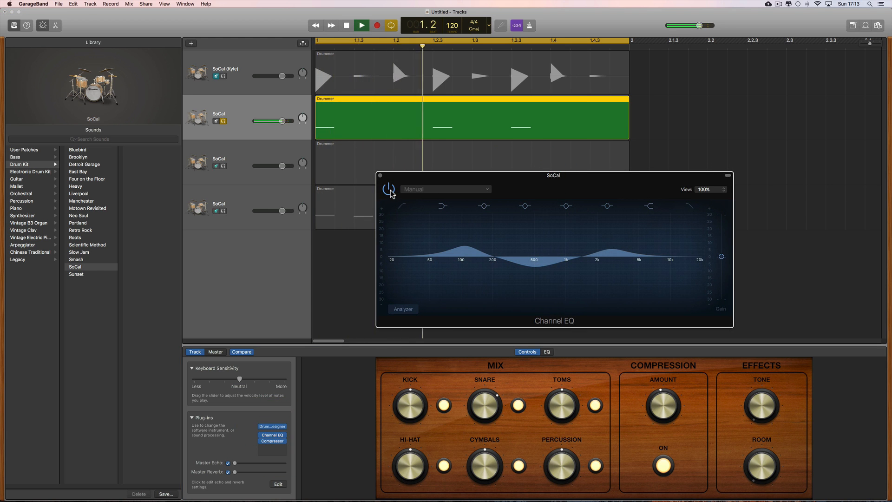
pyautogui.click(389, 190)
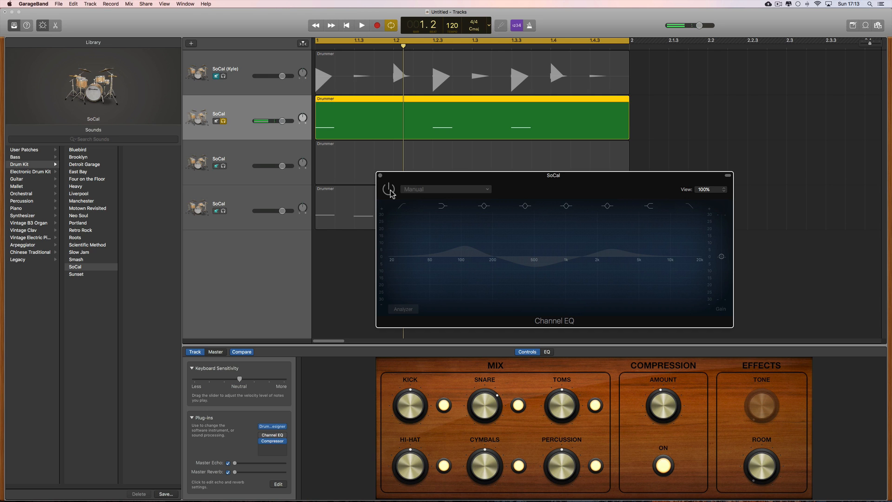
pyautogui.press('space')
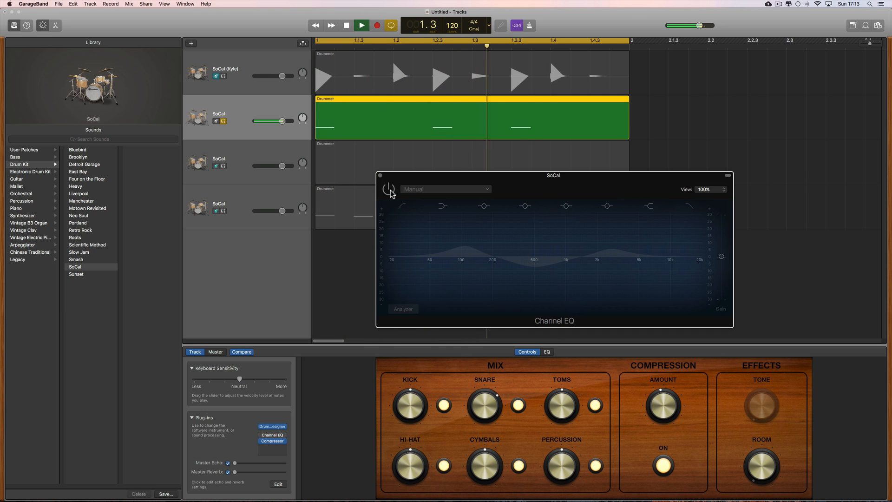
pyautogui.click(390, 190)
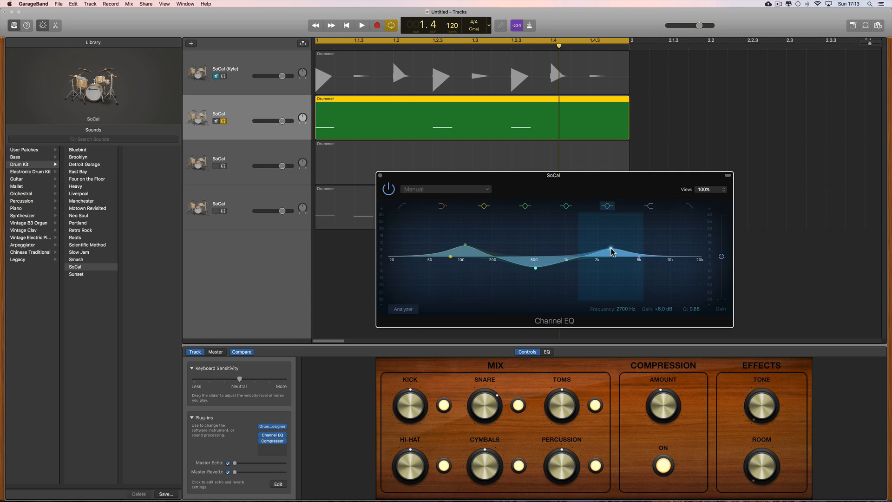
pyautogui.press('space')
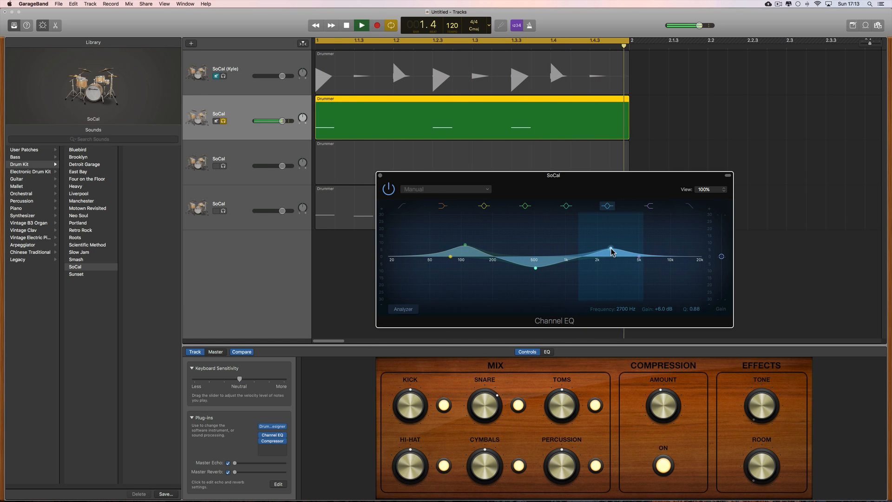
pyautogui.press('space')
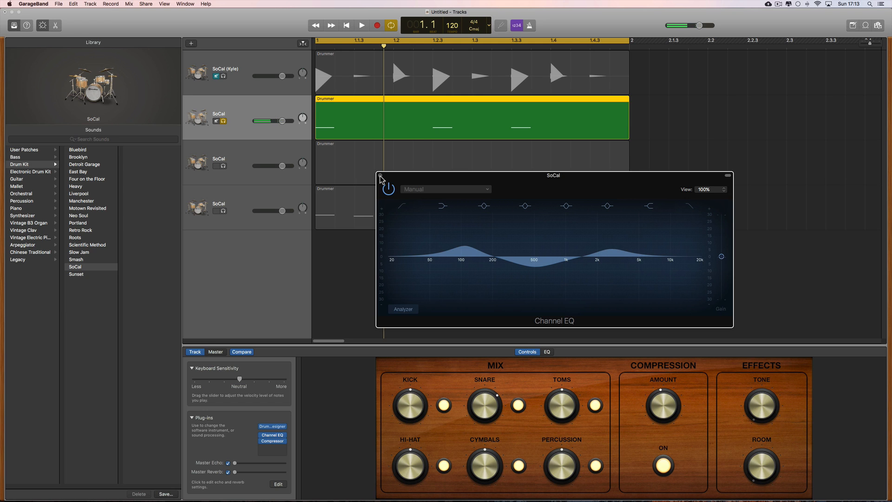
pyautogui.click(380, 175)
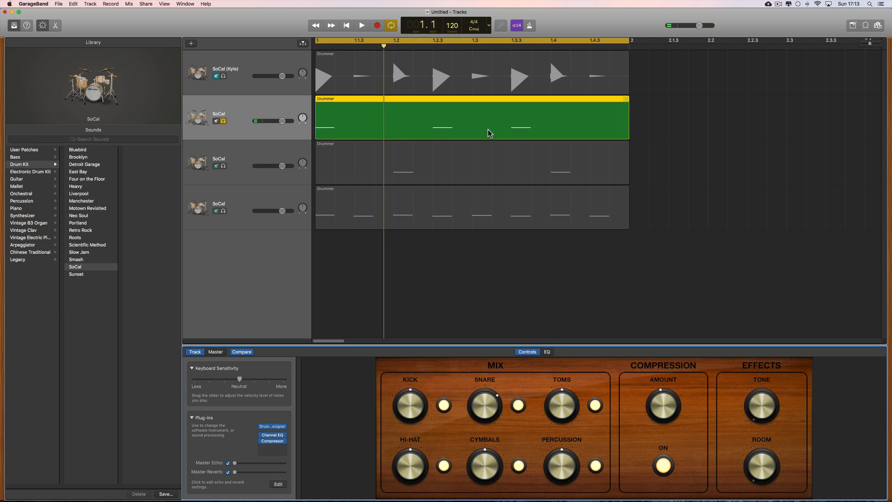
# Solo the snare track instead of the kick and raise its compression amount to about halfway, checking it in playback
pyautogui.click(264, 154)
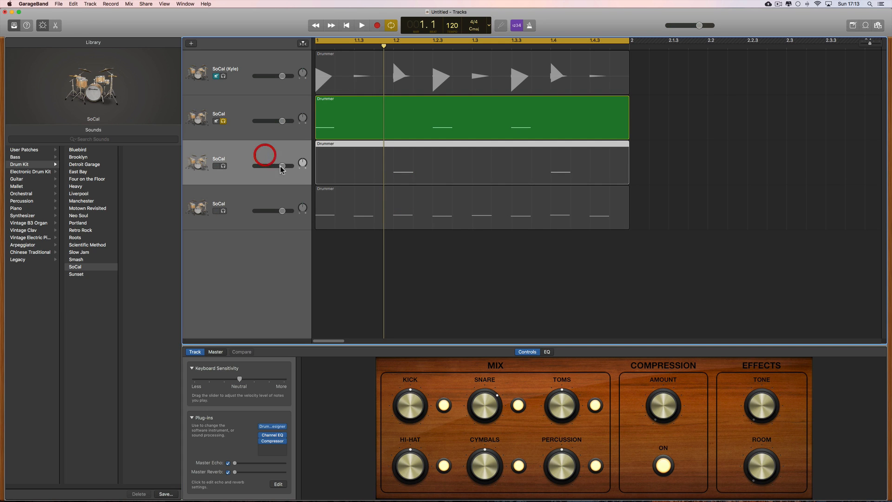
pyautogui.click(224, 121)
pyautogui.click(223, 165)
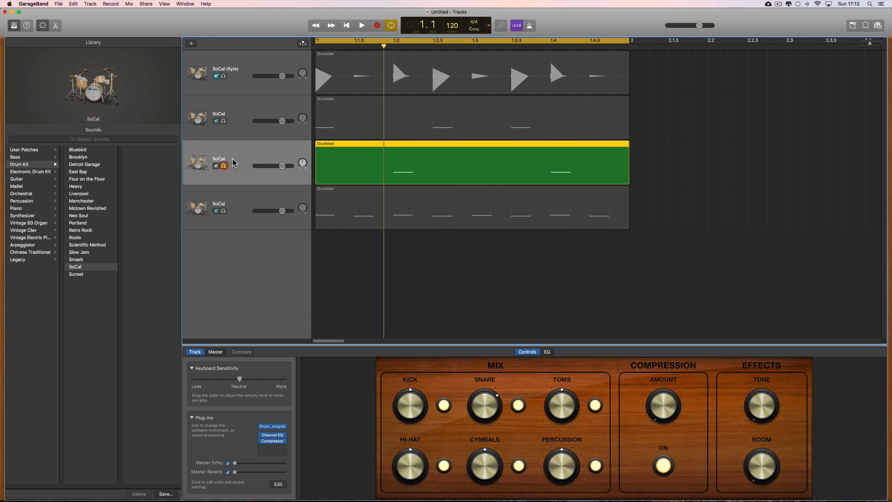
pyautogui.click(651, 412)
pyautogui.moveTo(656, 403); pyautogui.dragTo(662, 394)
pyautogui.press('space')
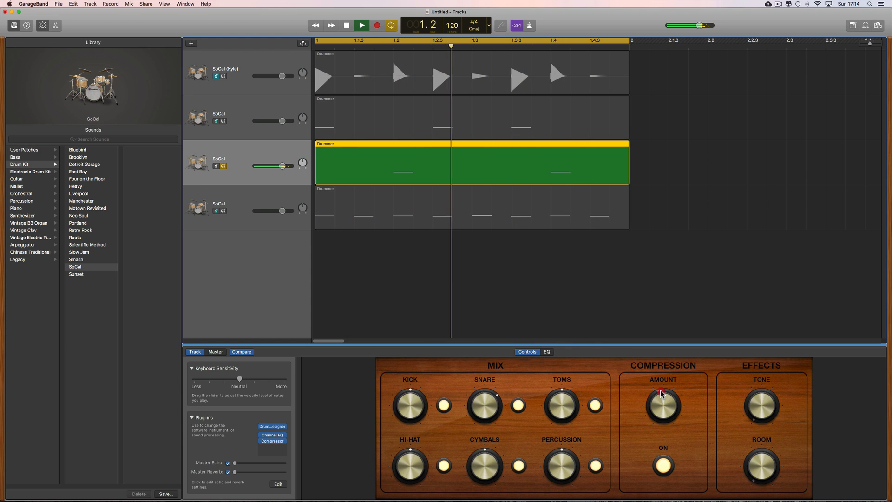
pyautogui.press('space')
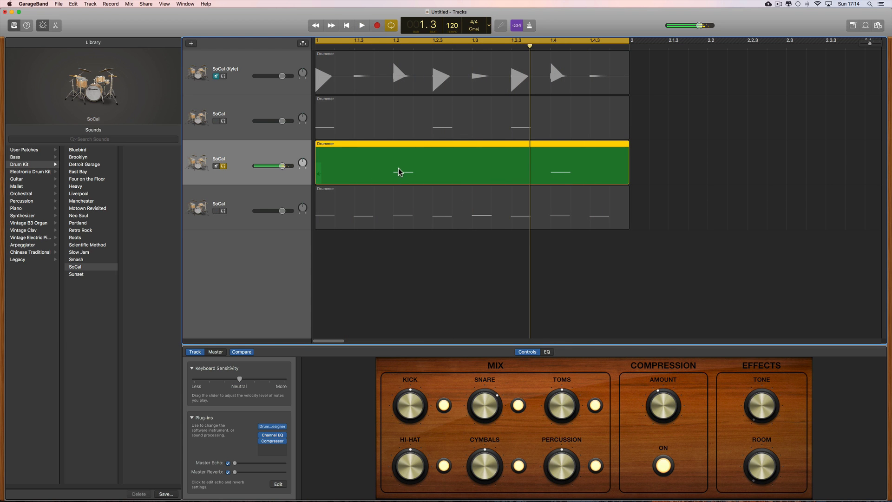
# While the snare plays, boost its EQ near 170 Hz, cut 4.5 dB at 1320 Hz with Q 0.67, and raise the high shelf 0.5 dB at 4850 Hz
pyautogui.click(547, 352)
pyautogui.press('space')
pyautogui.moveTo(543, 427); pyautogui.dragTo(504, 412)
pyautogui.moveTo(630, 427); pyautogui.dragTo(622, 437)
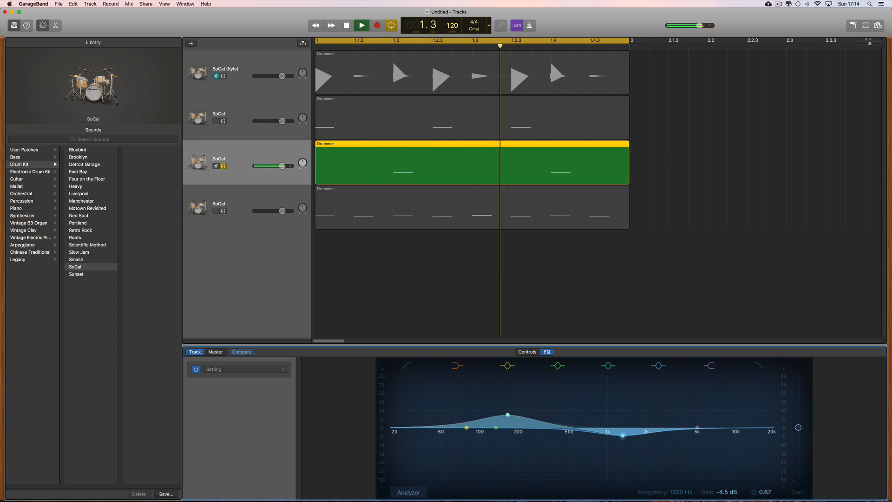
pyautogui.click(695, 426)
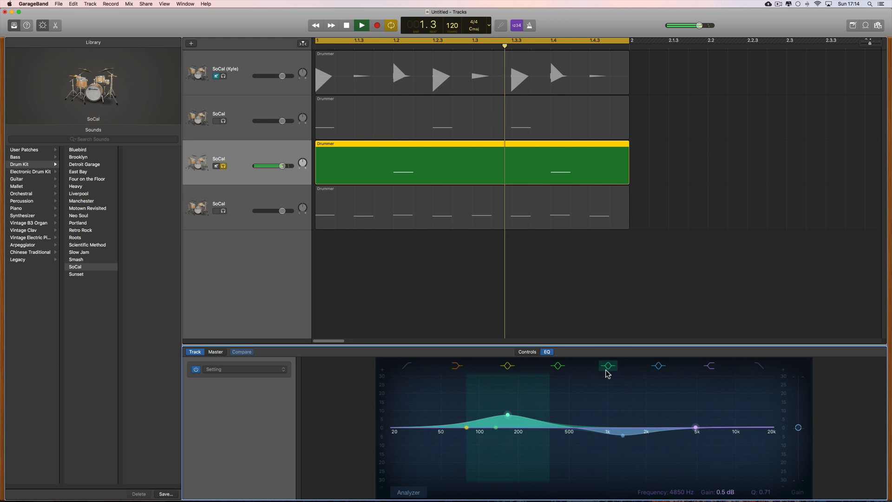
# Reshape the snare's EQ with a cut near 850 Hz, +7.5 dB at 1540 Hz, a boost near 150 Hz and +6.5 dB high shelf at 4800 Hz
pyautogui.moveTo(509, 415)
pyautogui.mouseDown()
pyautogui.moveTo(605, 451)
pyautogui.moveTo(598, 441)
pyautogui.moveTo(666, 415)
pyautogui.moveTo(630, 412)
pyautogui.mouseUp()
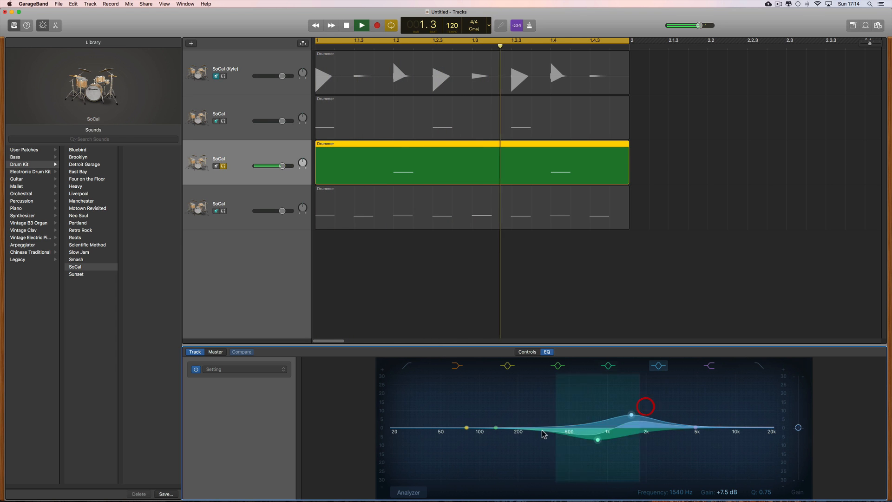
pyautogui.moveTo(496, 427); pyautogui.dragTo(503, 414)
pyautogui.moveTo(696, 427); pyautogui.dragTo(696, 413)
pyautogui.press('space')
# Compare the snare's Smart Controls EQ curve with the curve in its Channel EQ plug-in
pyautogui.click(523, 352)
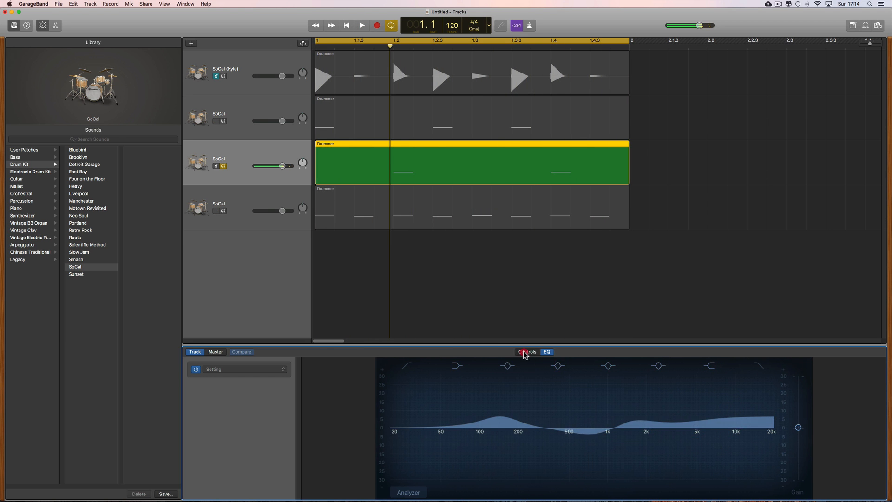
pyautogui.click(660, 402)
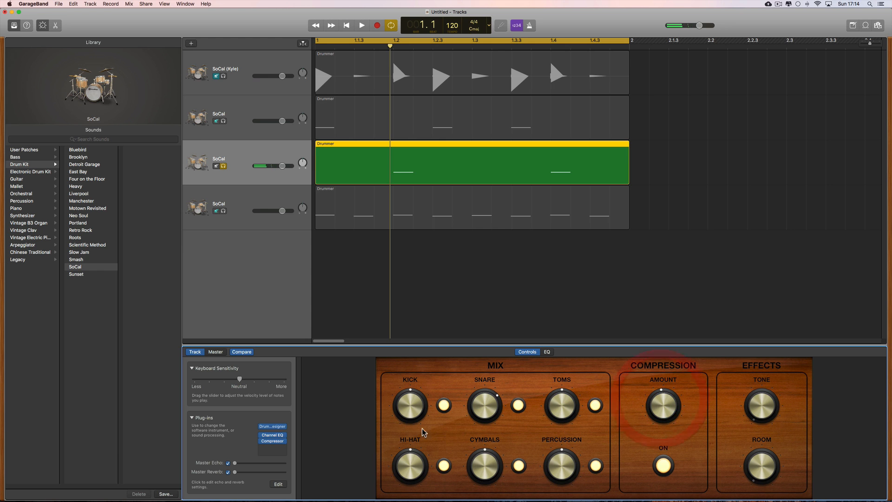
pyautogui.click(546, 352)
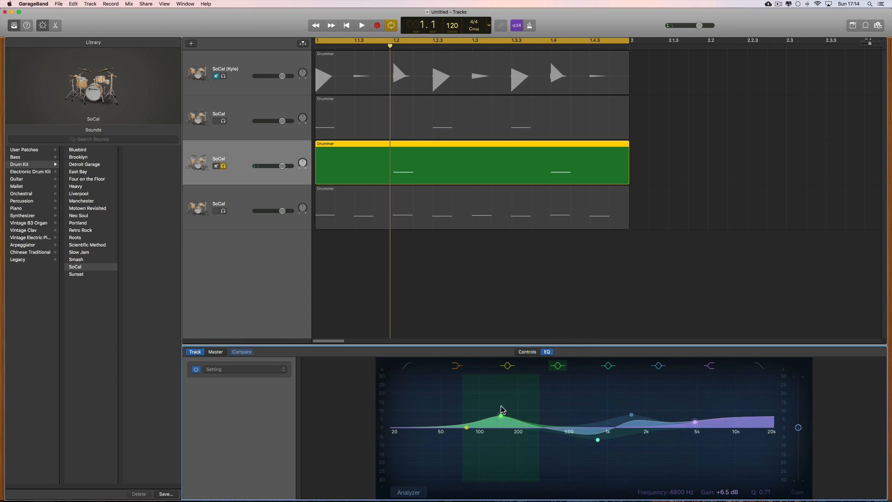
pyautogui.click(528, 351)
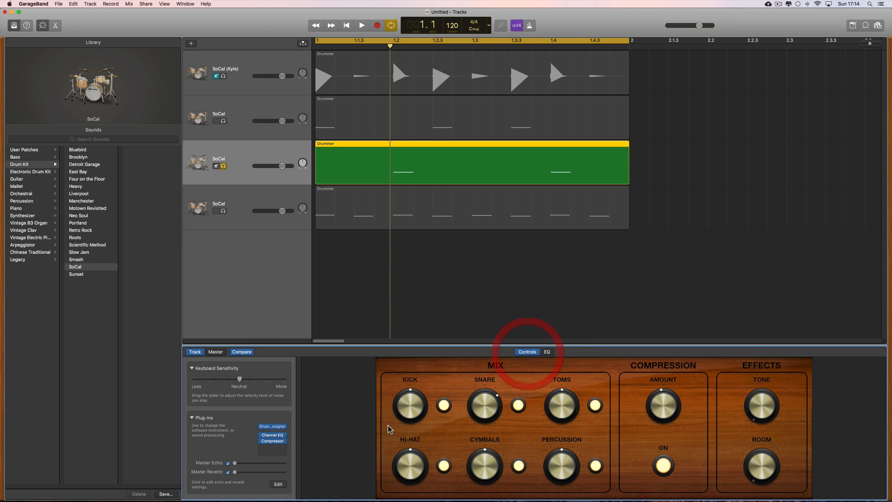
pyautogui.click(273, 436)
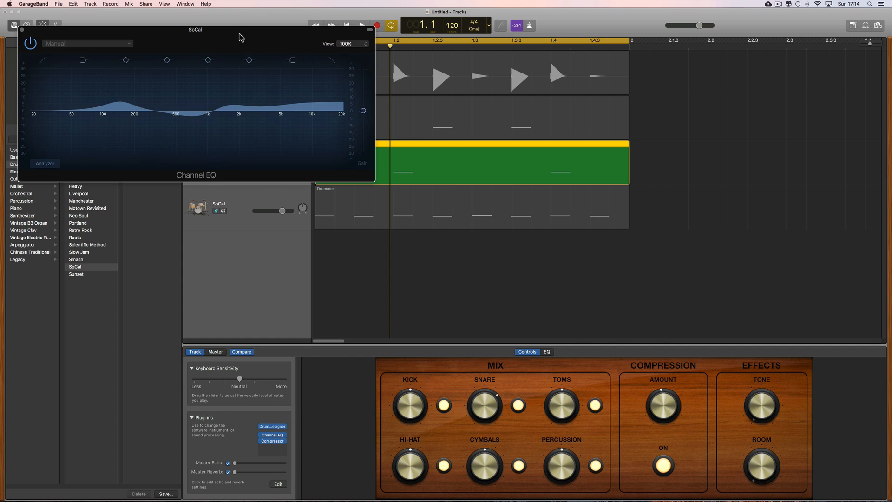
pyautogui.moveTo(239, 32); pyautogui.dragTo(538, 204)
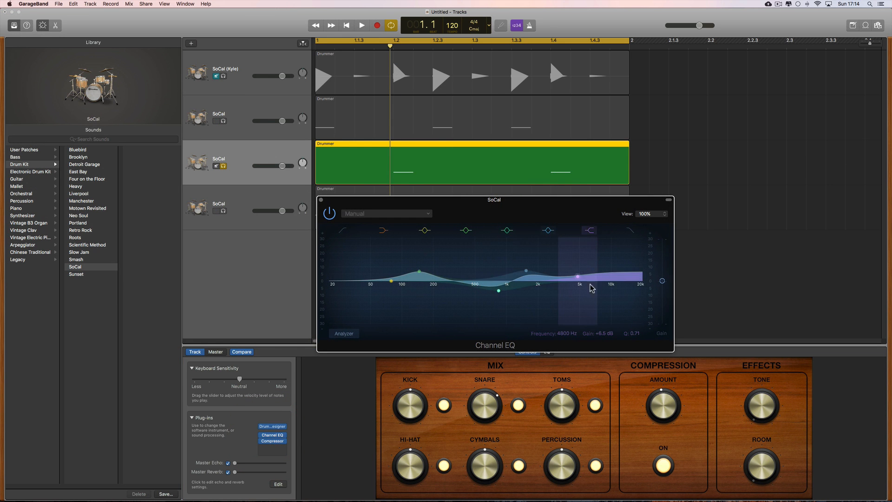
pyautogui.moveTo(618, 200); pyautogui.dragTo(644, 176)
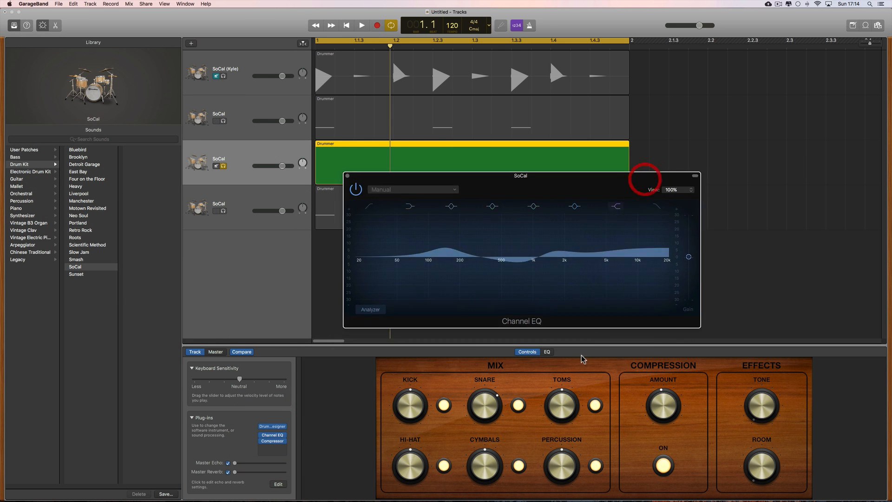
pyautogui.click(548, 352)
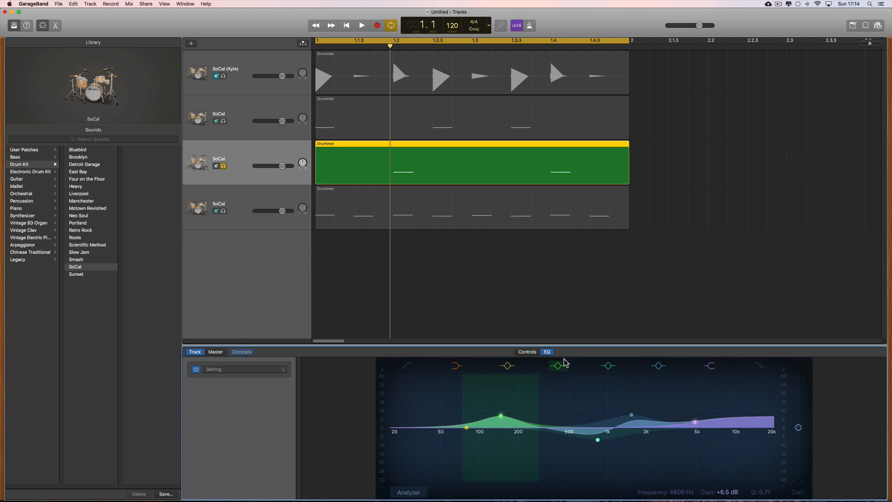
pyautogui.click(521, 351)
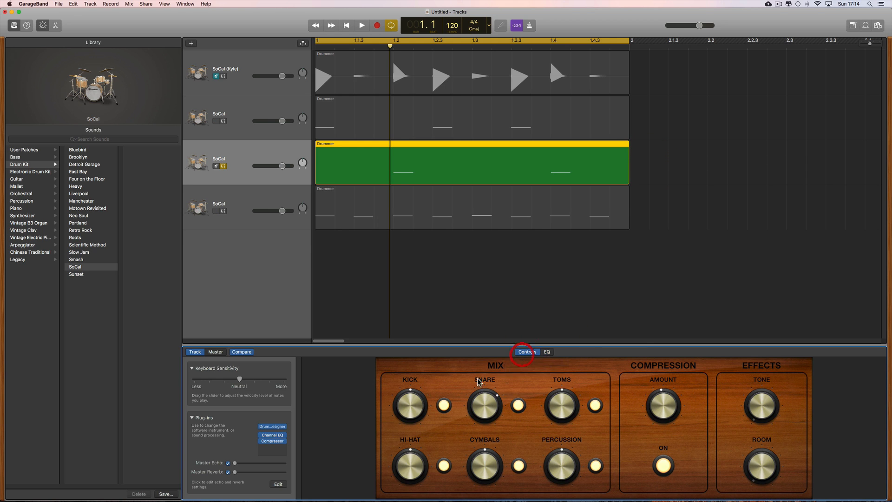
# Play the soloed snare with its Channel EQ plug-in bypassed and enabled, leave it enabled, and close the plug-in
pyautogui.click(272, 437)
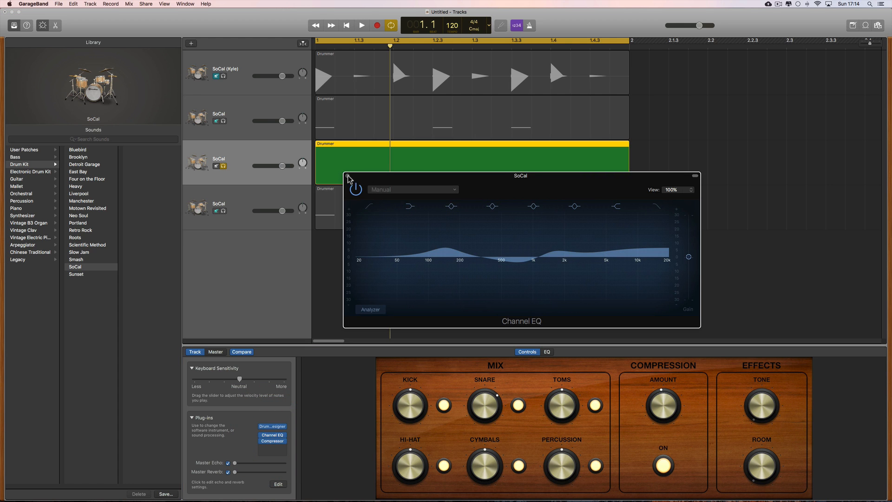
pyautogui.moveTo(370, 178); pyautogui.dragTo(381, 178)
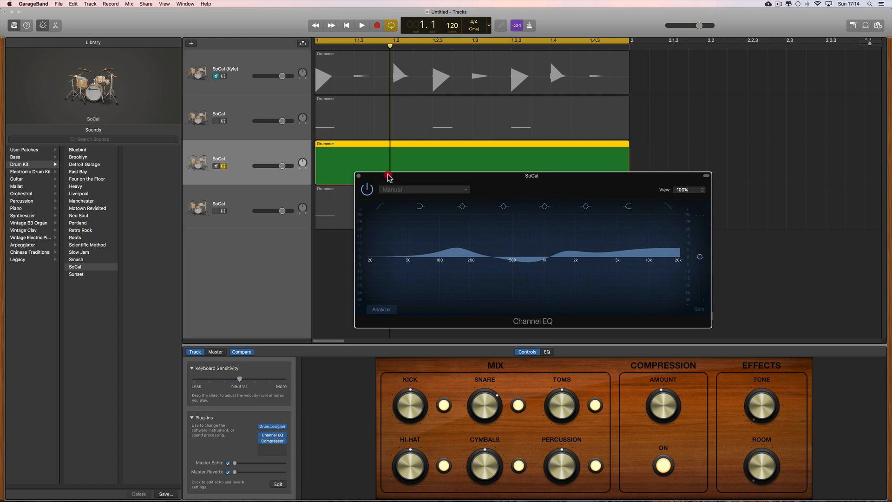
pyautogui.click(368, 191)
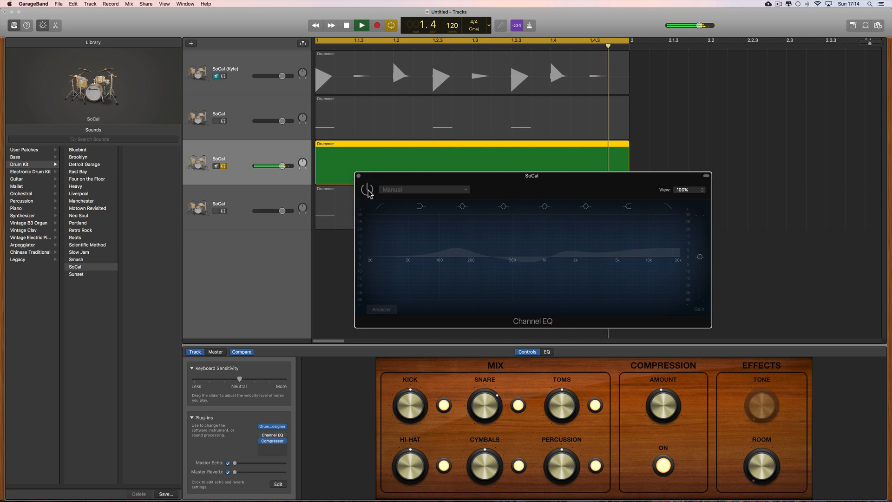
pyautogui.click(368, 191)
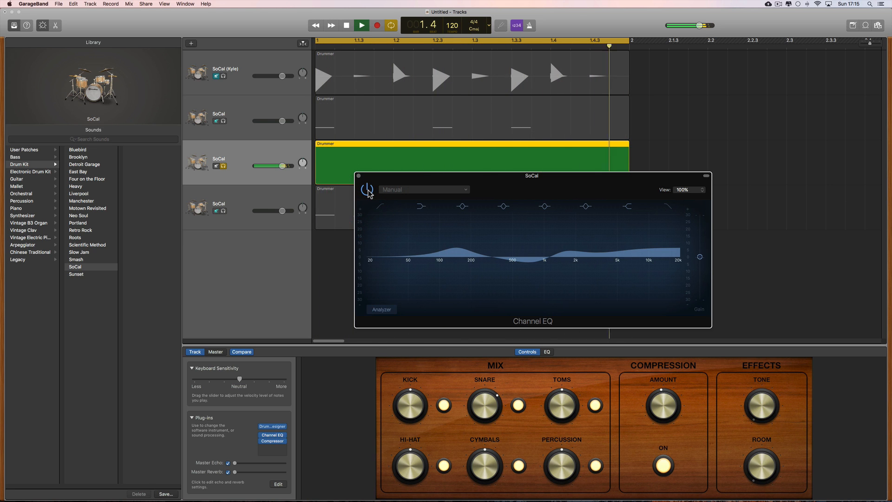
pyautogui.click(360, 177)
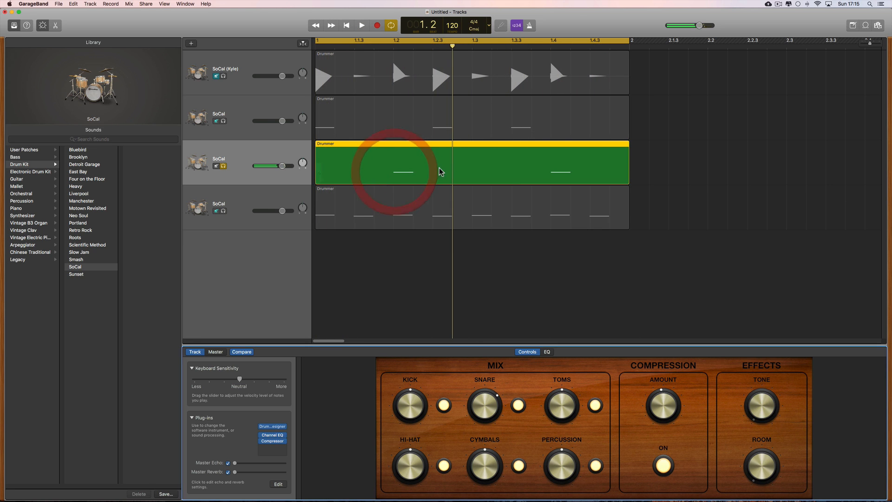
# Solo the hi-hat track instead of the snare and slightly raise its hi-hat level and compression amount, checking the sound in playback
pyautogui.click(222, 166)
pyautogui.click(256, 192)
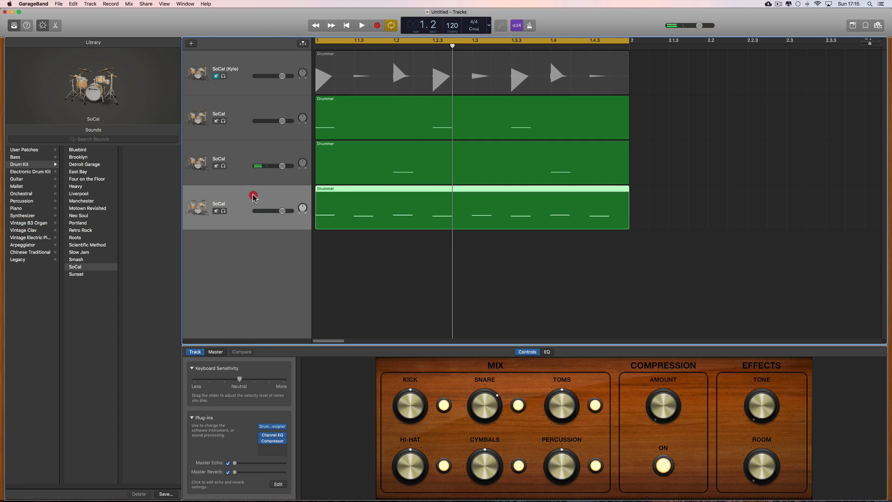
pyautogui.click(224, 210)
pyautogui.press('space')
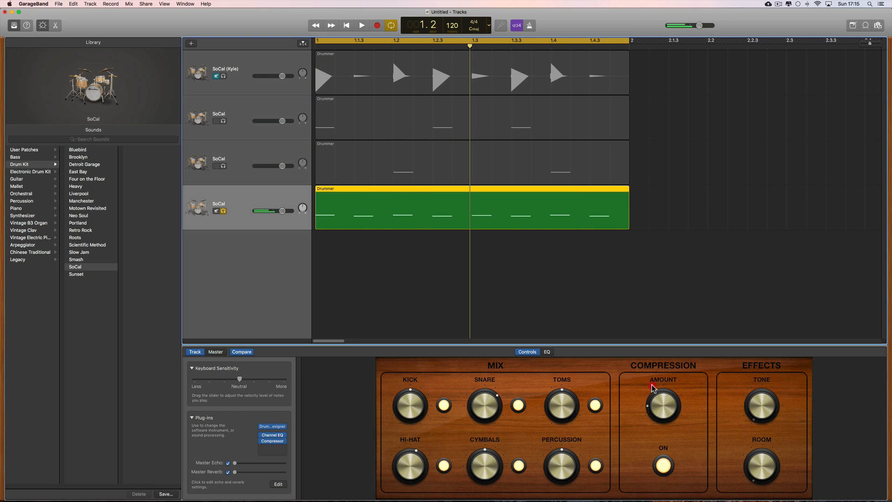
pyautogui.press('space')
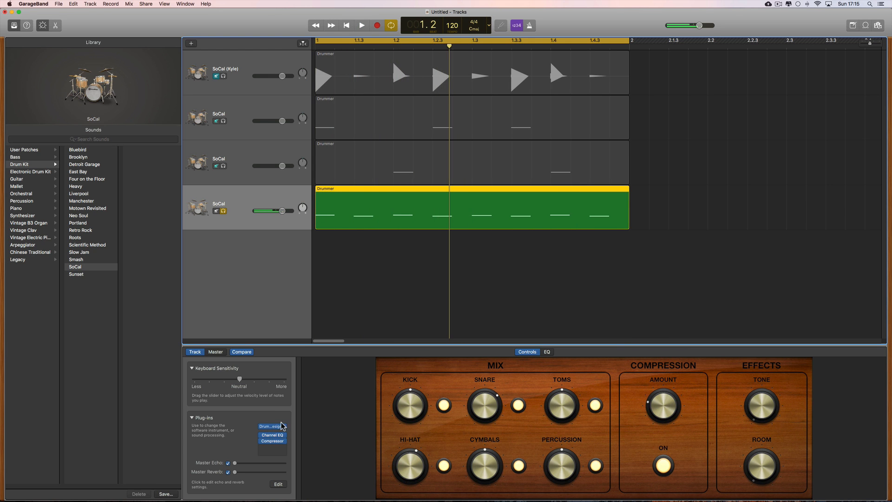
# Set the hi-hat's EQ low shelf to -24 dB at 440 Hz and its high shelf to +9 dB at 1540 Hz
pyautogui.click(547, 352)
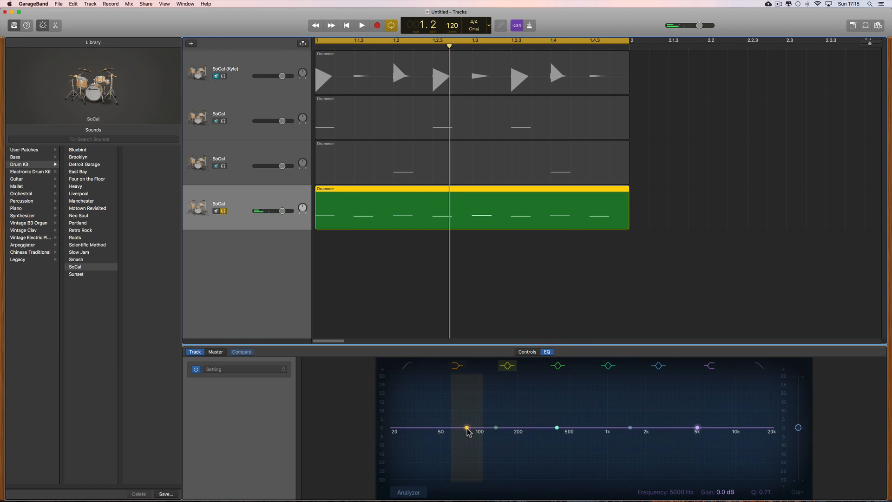
pyautogui.moveTo(467, 428); pyautogui.dragTo(555, 500)
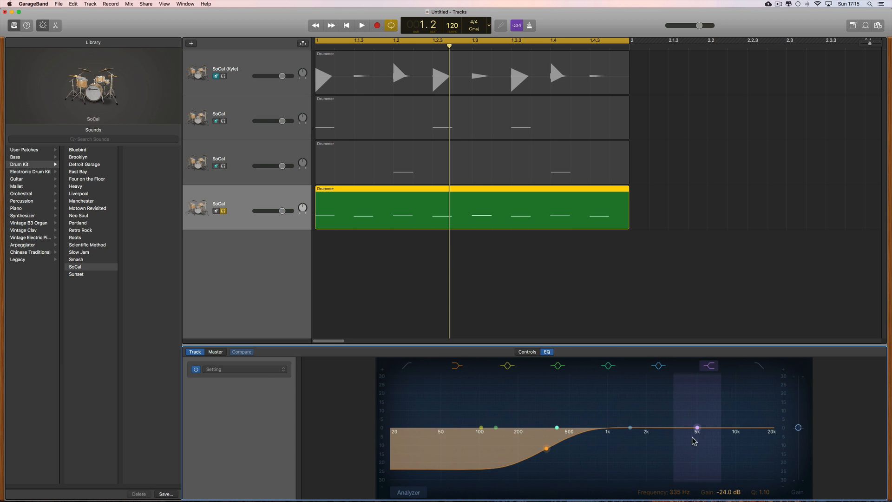
pyautogui.moveTo(697, 427); pyautogui.dragTo(626, 409)
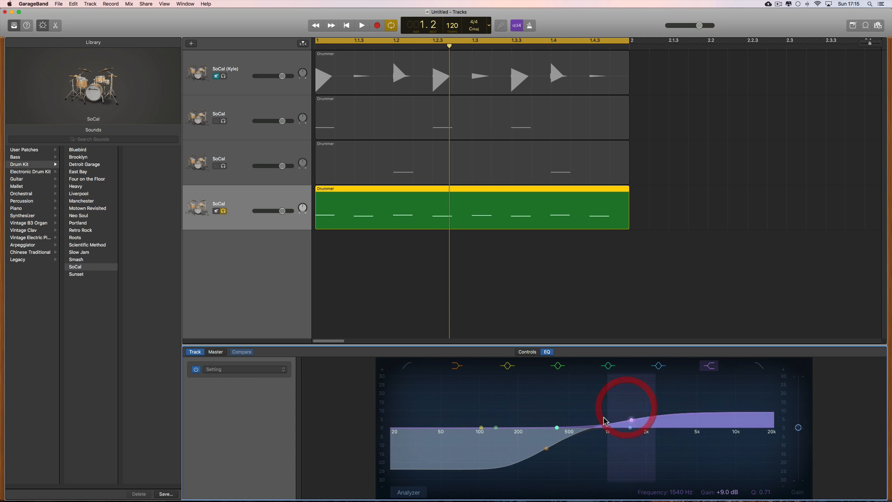
pyautogui.moveTo(547, 448); pyautogui.dragTo(562, 449)
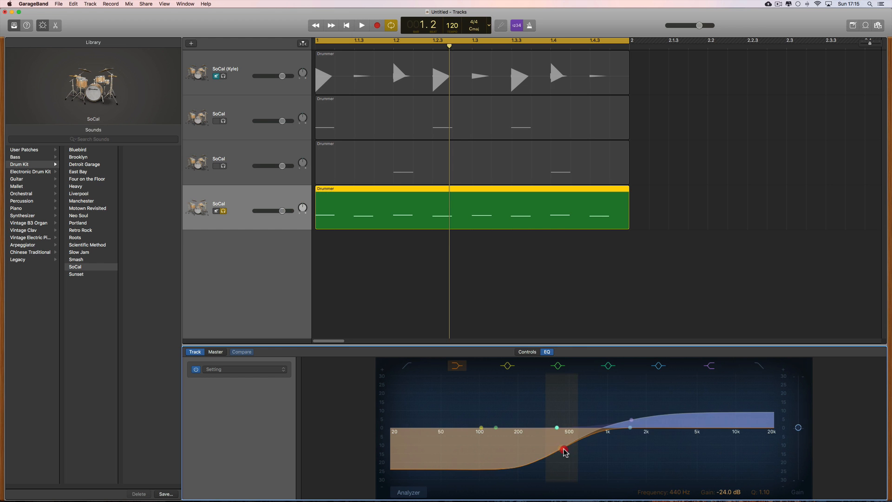
# Fine-tune the hi-hat's EQ to +8.5 dB on the high shelf and -22.5 dB at 315 Hz on the low shelf, listening in playback
pyautogui.click(631, 420)
pyautogui.press('space')
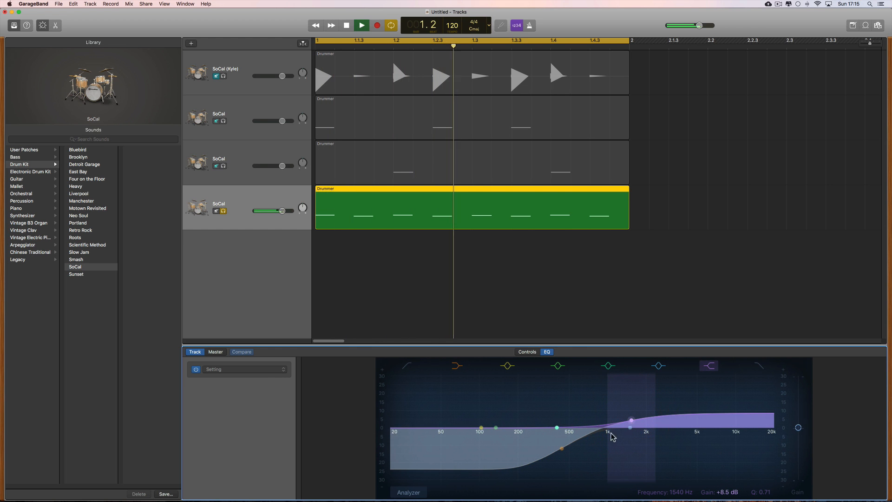
pyautogui.moveTo(562, 448); pyautogui.dragTo(542, 446)
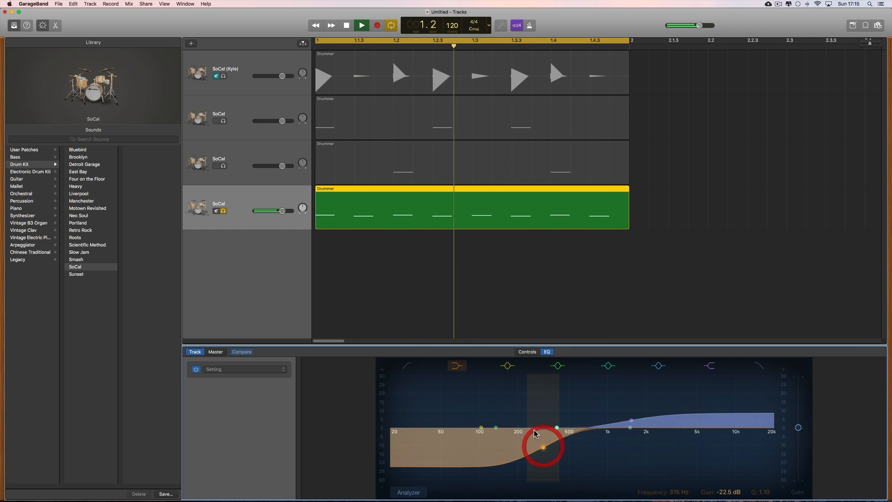
pyautogui.press('space')
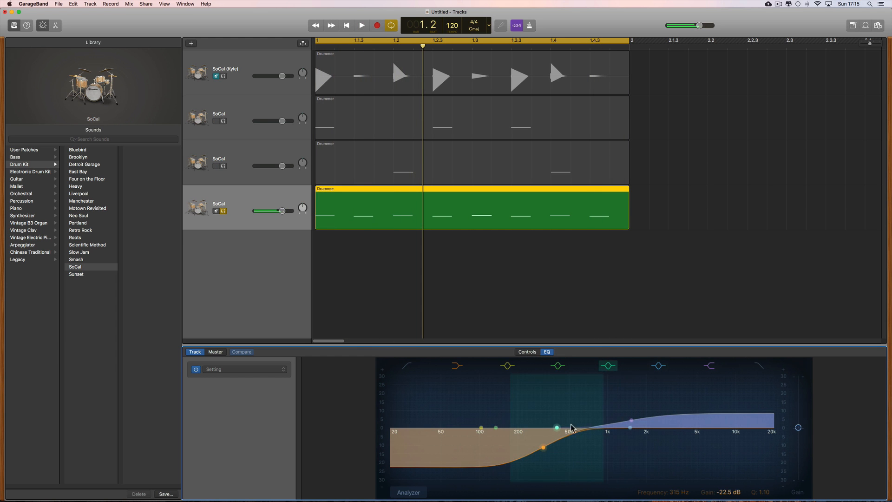
# Open the hi-hat's Channel EQ plug-in, play the track with it bypassed and enabled, leave it enabled, and close the plug-in
pyautogui.click(536, 352)
pyautogui.click(546, 351)
pyautogui.click(534, 352)
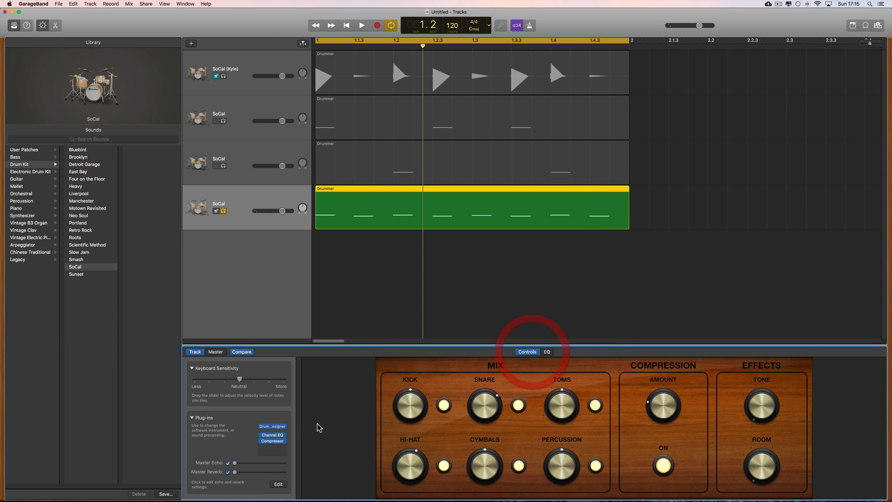
pyautogui.click(273, 436)
pyautogui.moveTo(259, 34); pyautogui.dragTo(552, 199)
pyautogui.moveTo(410, 192); pyautogui.dragTo(436, 249)
pyautogui.press('space')
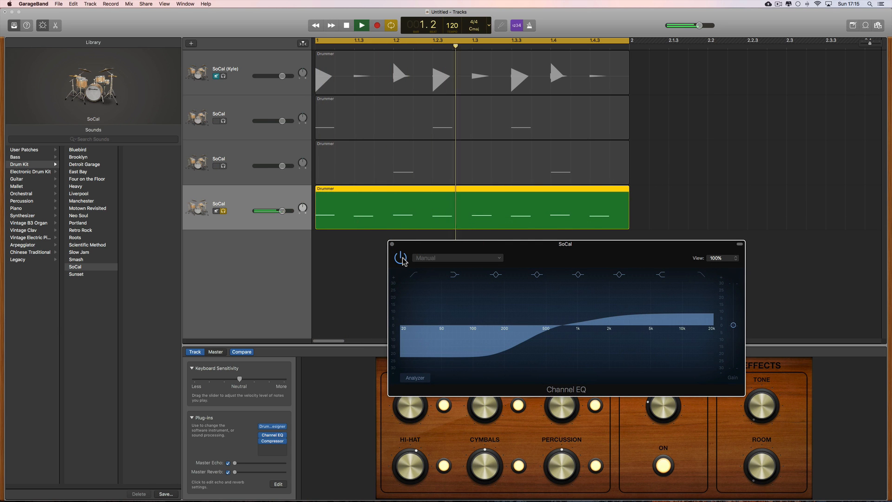
pyautogui.click(401, 258)
pyautogui.press('space')
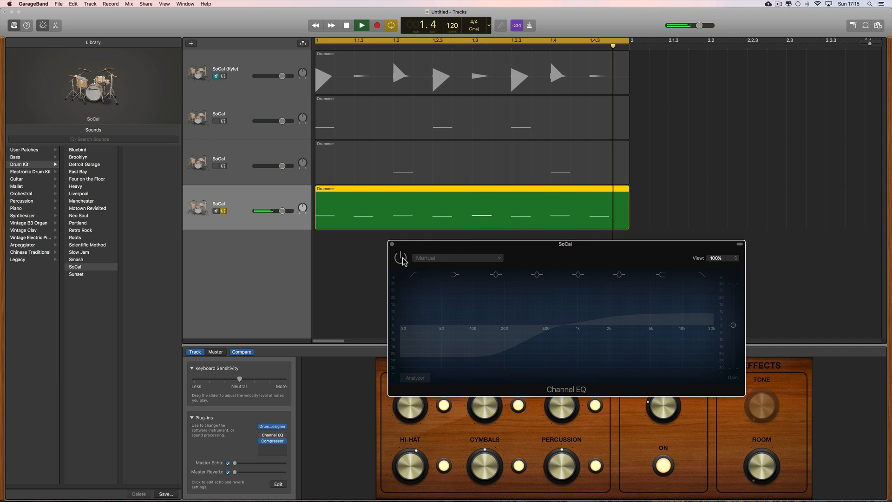
pyautogui.click(401, 258)
pyautogui.press('space')
pyautogui.click(390, 244)
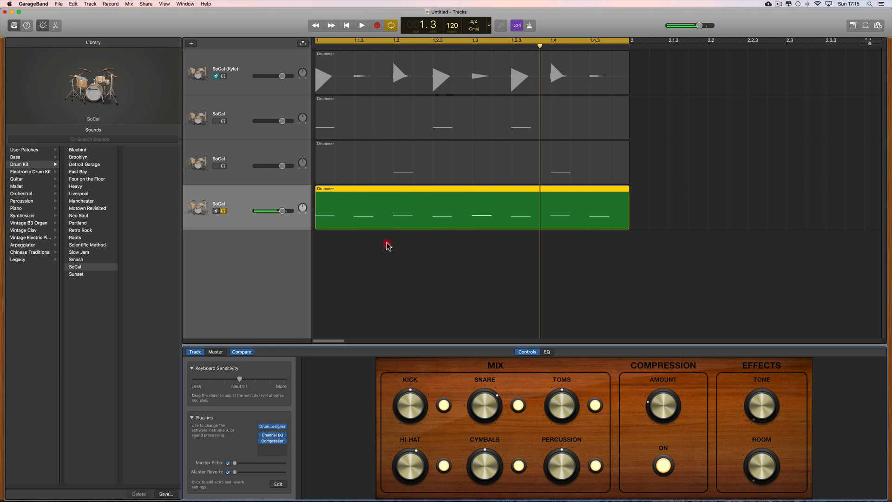
# Slightly lower the hi-hat track's volume, turn off its solo, and play the kick, snare and hi-hat tracks together
pyautogui.click(282, 211)
pyautogui.moveTo(281, 210); pyautogui.dragTo(280, 211)
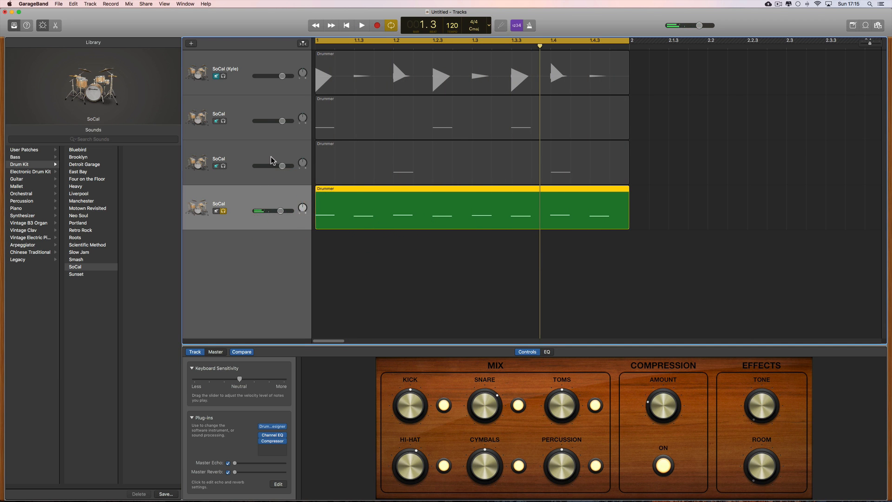
pyautogui.click(265, 157)
pyautogui.keyDown('shift'); pyautogui.click(229, 159); pyautogui.keyUp('shift')
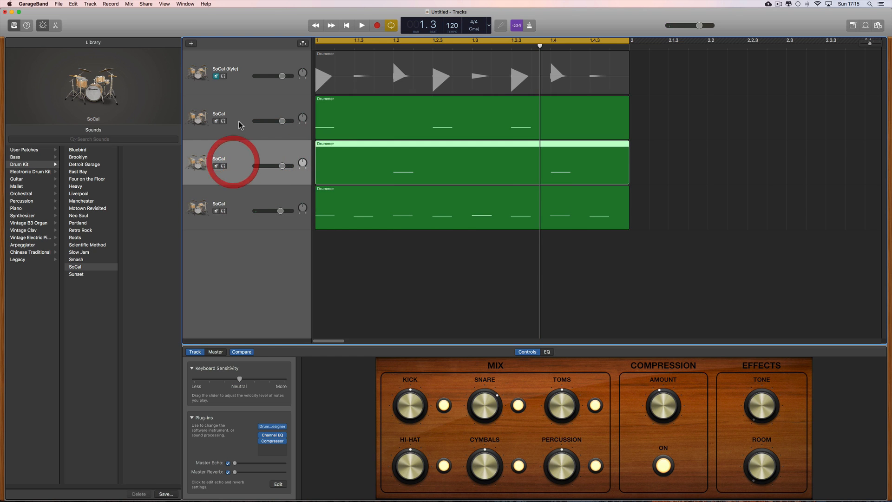
pyautogui.keyDown('shift'); pyautogui.click(239, 124); pyautogui.keyUp('shift')
pyautogui.press('space')
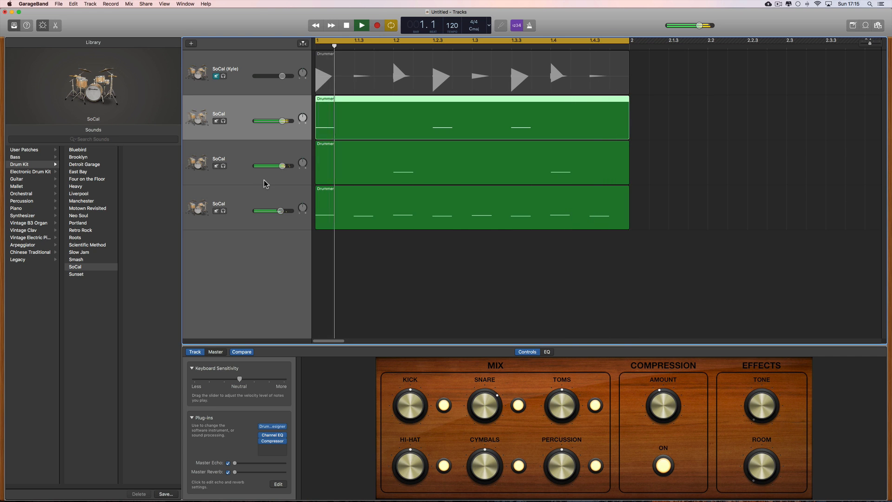
pyautogui.press('space')
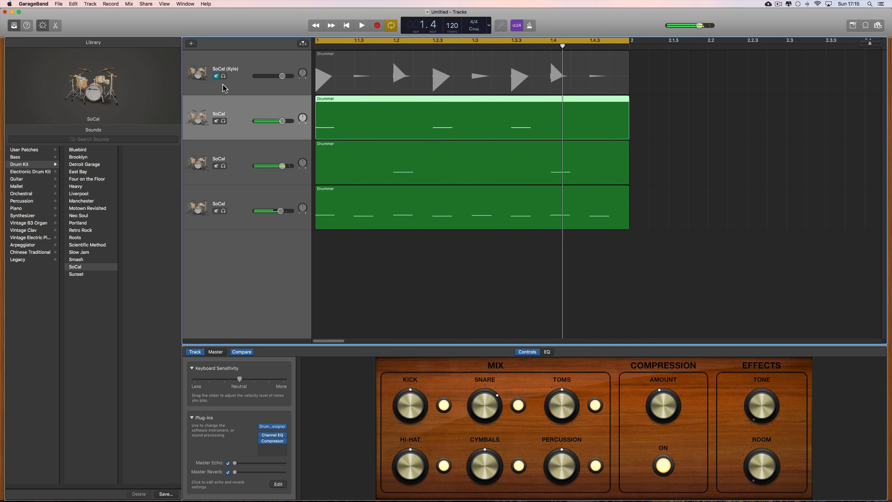
# Compare the original SoCal (Kyle) drummer track in solo with the combined split drum tracks by playing each
pyautogui.click(224, 76)
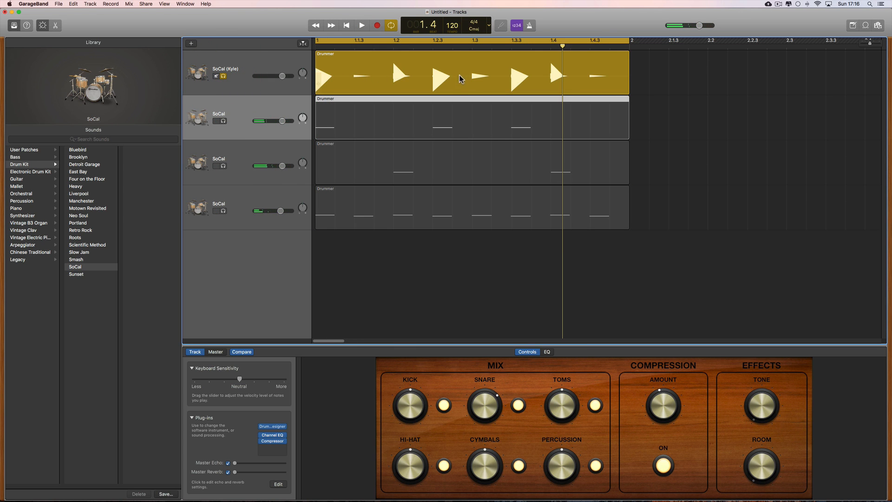
pyautogui.press('space')
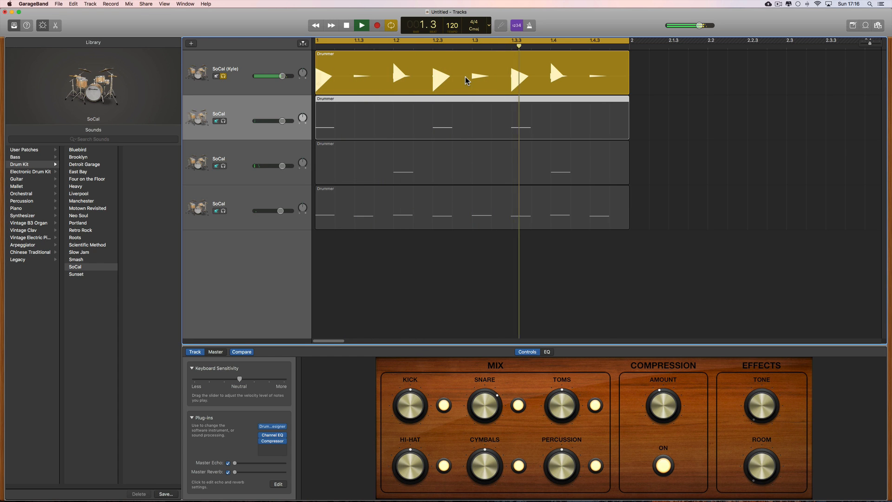
pyautogui.press('space')
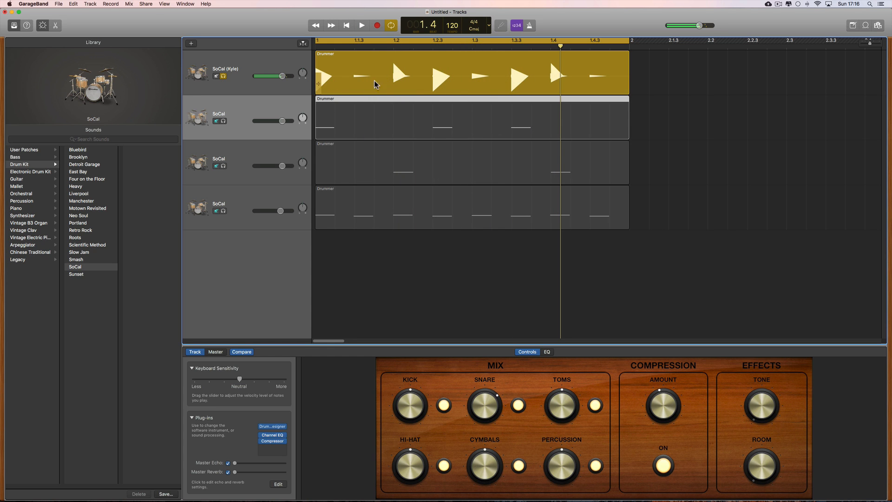
pyautogui.click(224, 76)
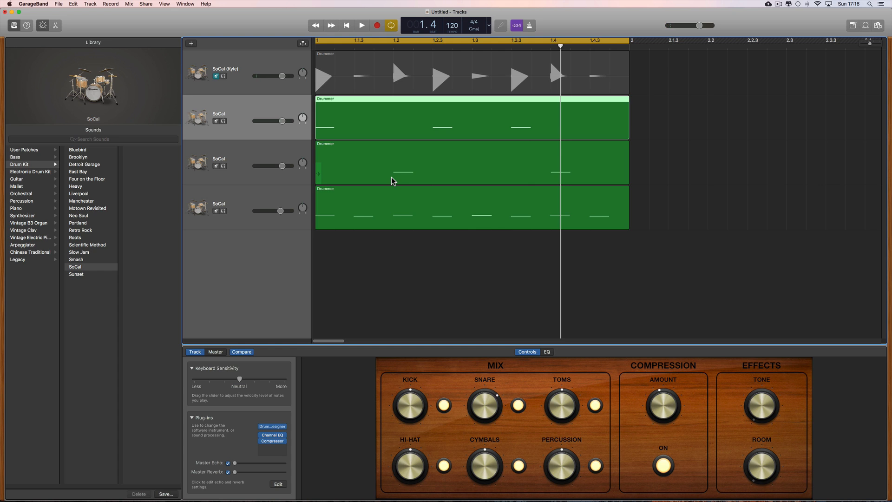
pyautogui.press('space')
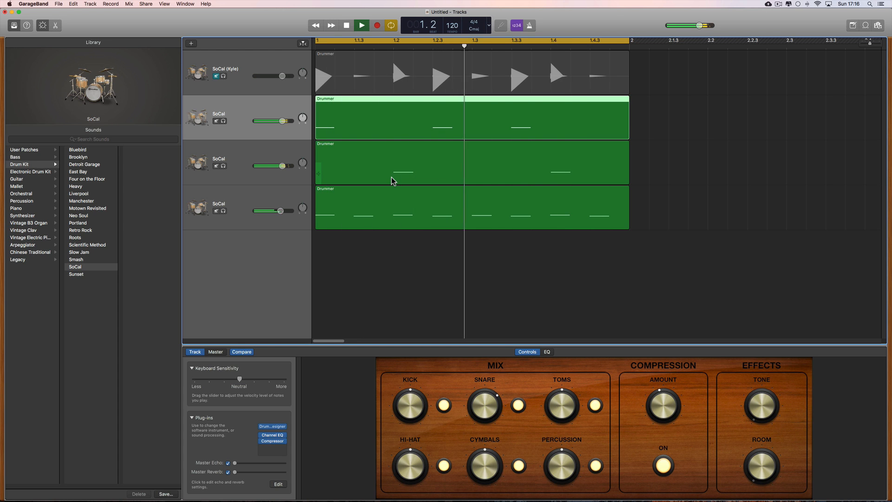
pyautogui.press('space')
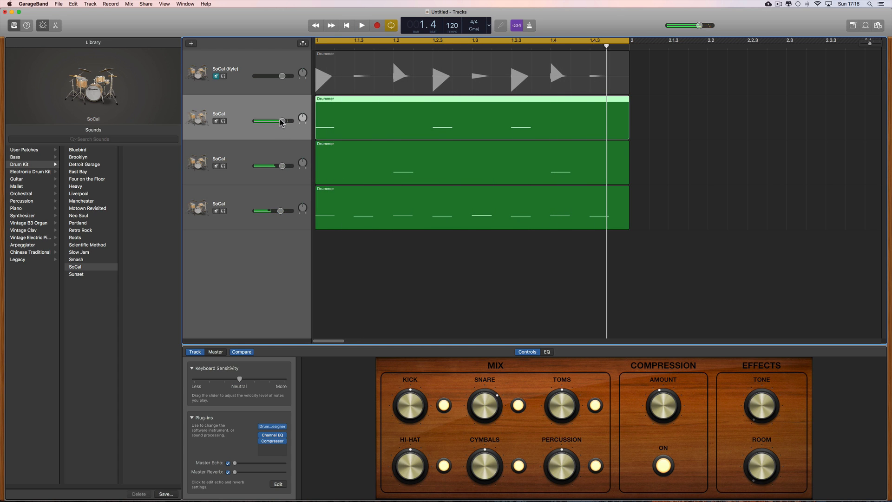
# Lower the kick track's volume to about -2.8 dB and the hi-hat's slightly, checking the balance in playback
pyautogui.moveTo(280, 119); pyautogui.dragTo(275, 126)
pyautogui.press('space')
pyautogui.press('space')
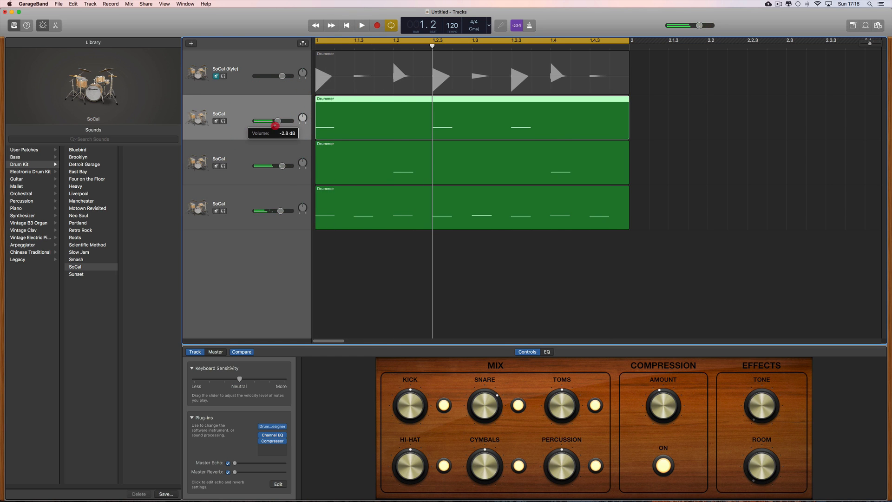
pyautogui.press('space')
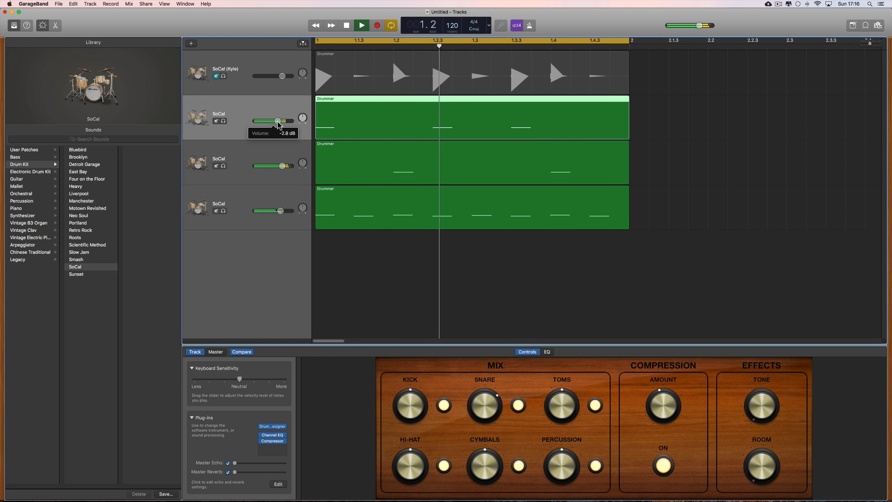
pyautogui.moveTo(280, 210); pyautogui.dragTo(278, 210)
pyautogui.press('space')
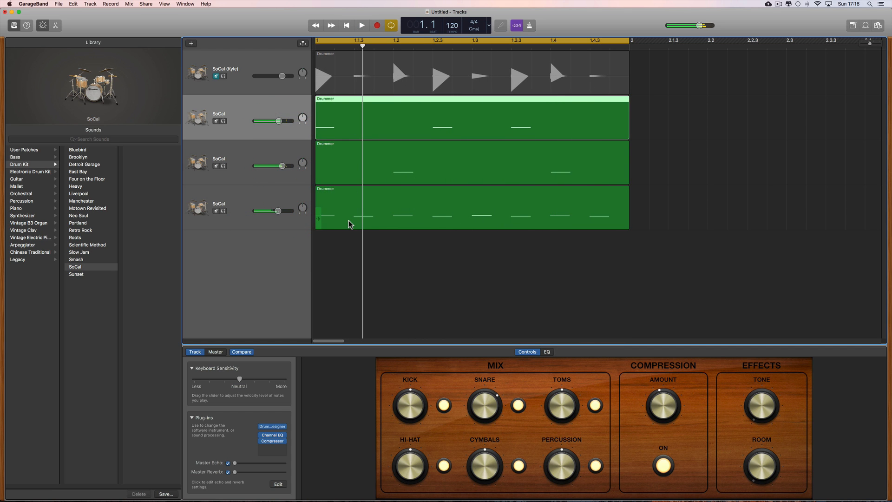
# Add a Flanger plug-in to the snare track and load the Intensity Tuned Flange preset
pyautogui.moveTo(288, 445)
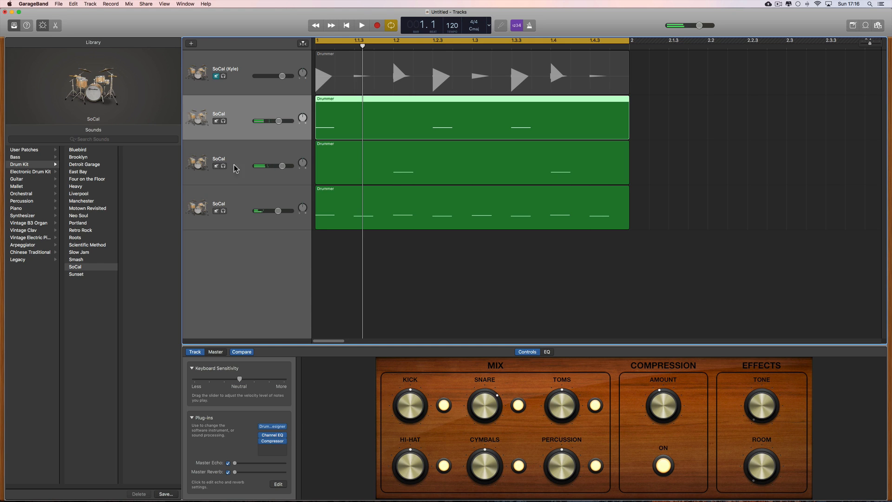
pyautogui.click(263, 157)
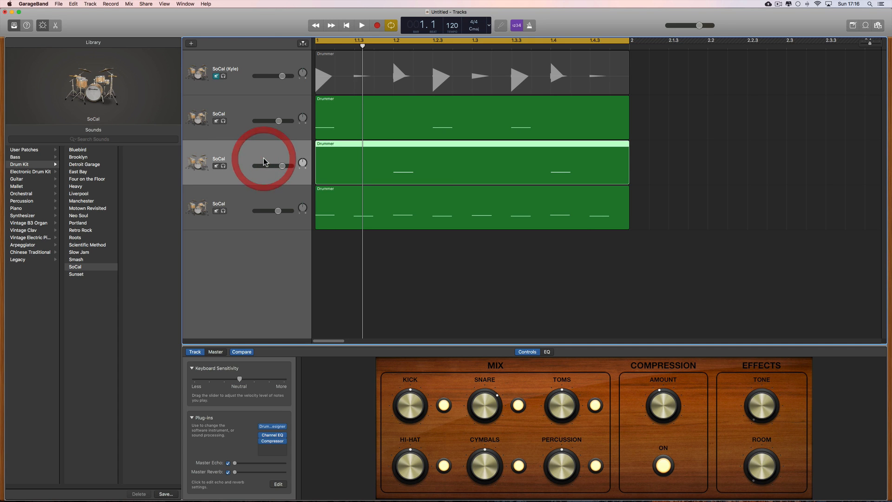
pyautogui.click(285, 448)
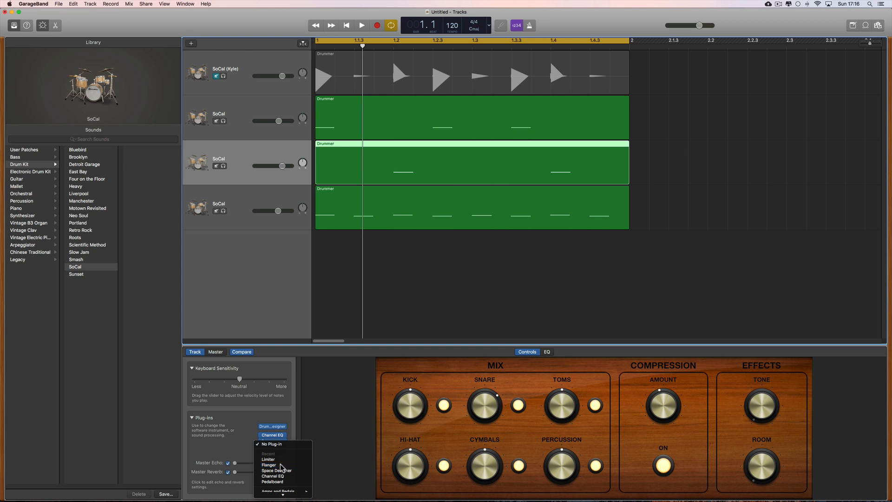
pyautogui.click(281, 465)
pyautogui.moveTo(131, 34); pyautogui.dragTo(492, 251)
pyautogui.click(449, 263)
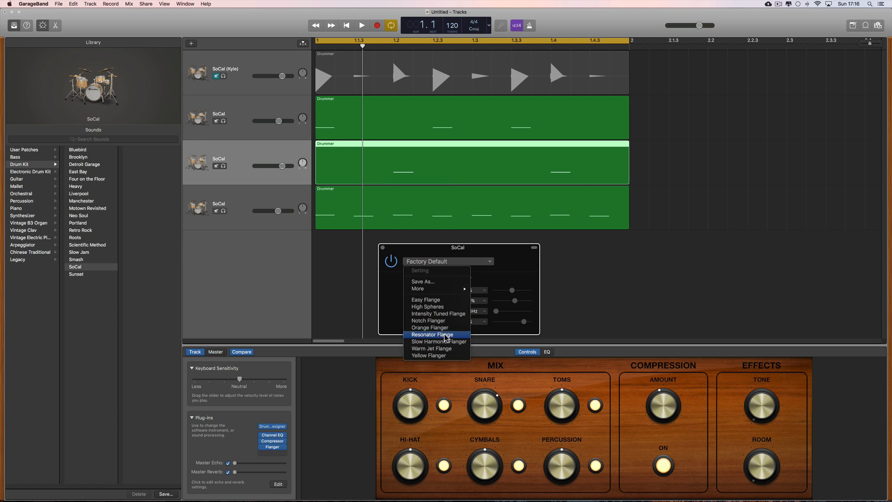
pyautogui.click(448, 314)
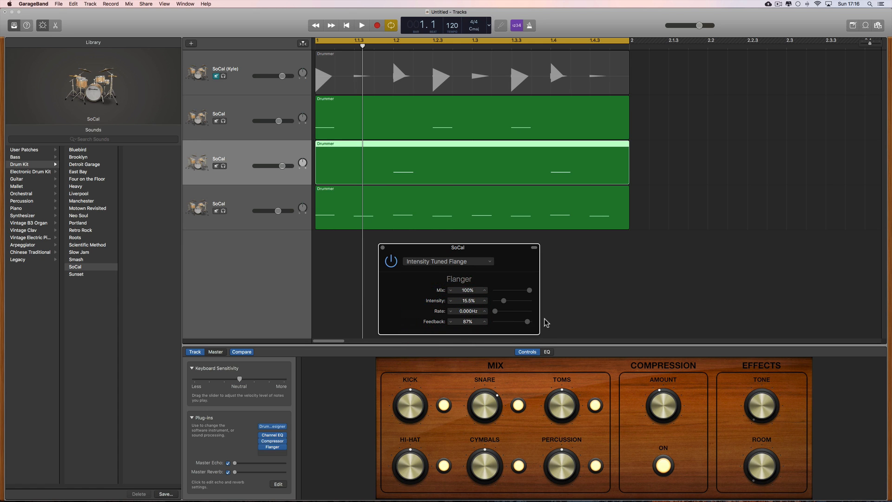
# Play the loop while adjusting the snare's Flanger settings, and close the plug-in window
pyautogui.press('space')
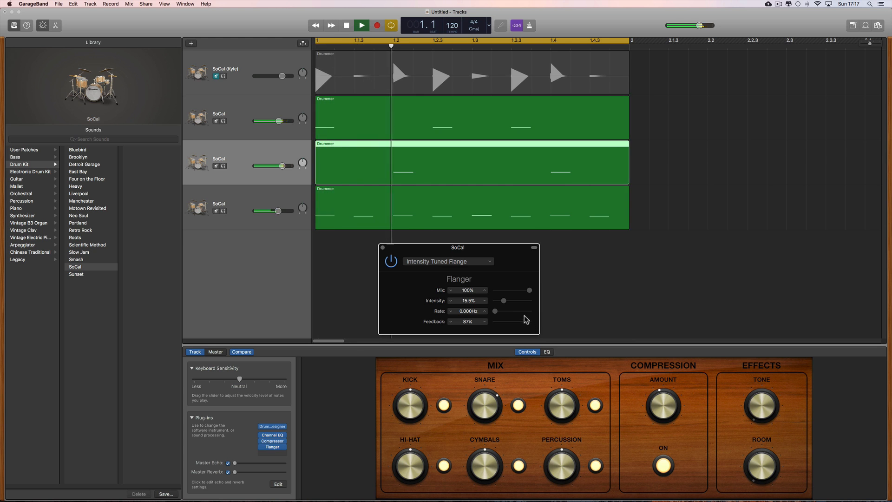
pyautogui.moveTo(497, 310); pyautogui.dragTo(515, 302)
pyautogui.click(383, 247)
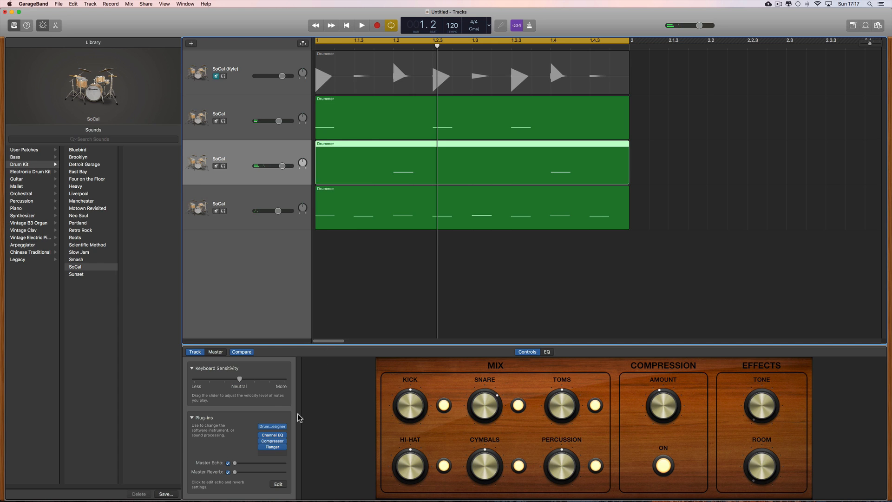
# Browse the available effect categories for the snare's Flanger slot, and remove the Flanger from the track
pyautogui.click(283, 447)
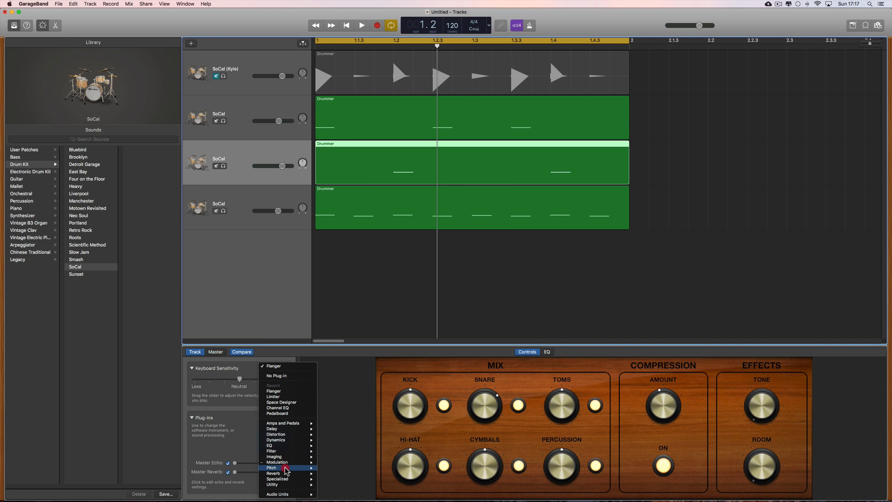
pyautogui.moveTo(285, 467)
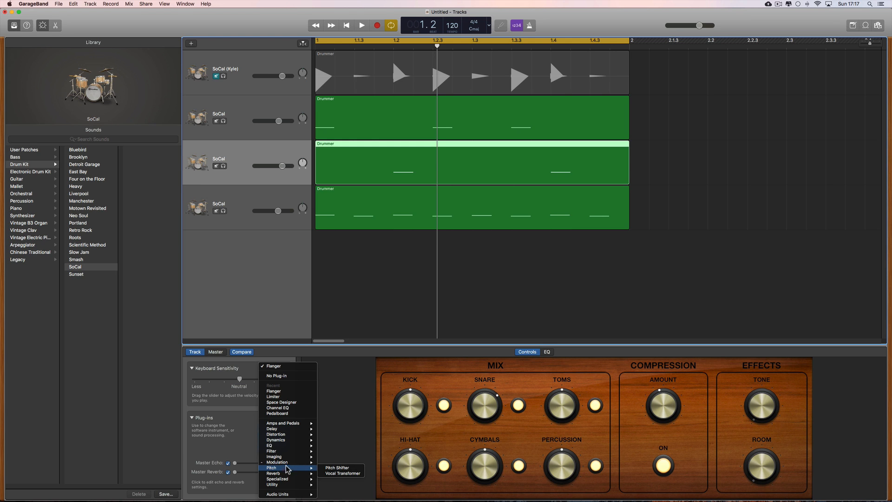
pyautogui.click(326, 399)
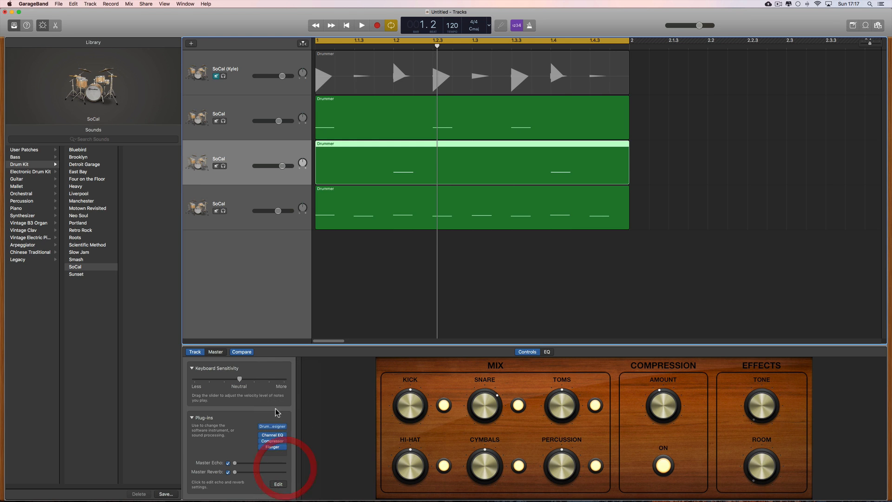
pyautogui.click(283, 446)
pyautogui.click(282, 375)
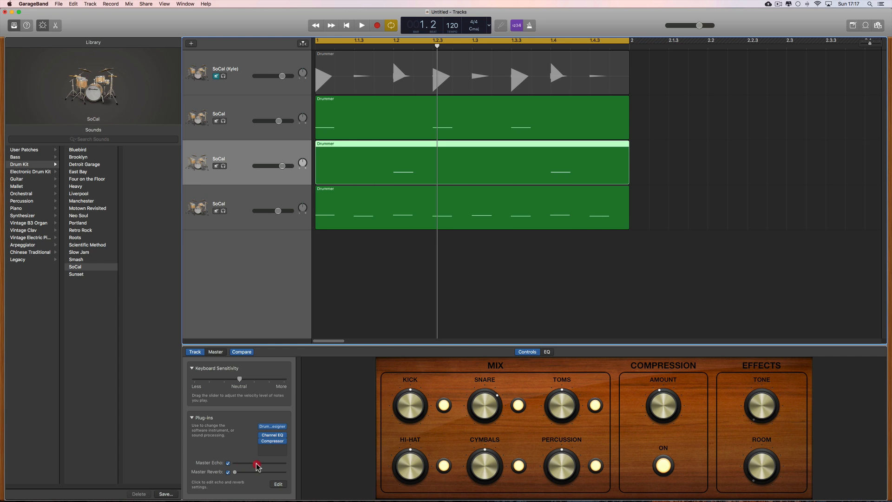
# Try the Master Echo and Master Reverb sends on the snare and kick tracks, returning them to minimum
pyautogui.moveTo(234, 472)
pyautogui.mouseDown()
pyautogui.moveTo(257, 474)
pyautogui.moveTo(234, 473)
pyautogui.mouseUp()
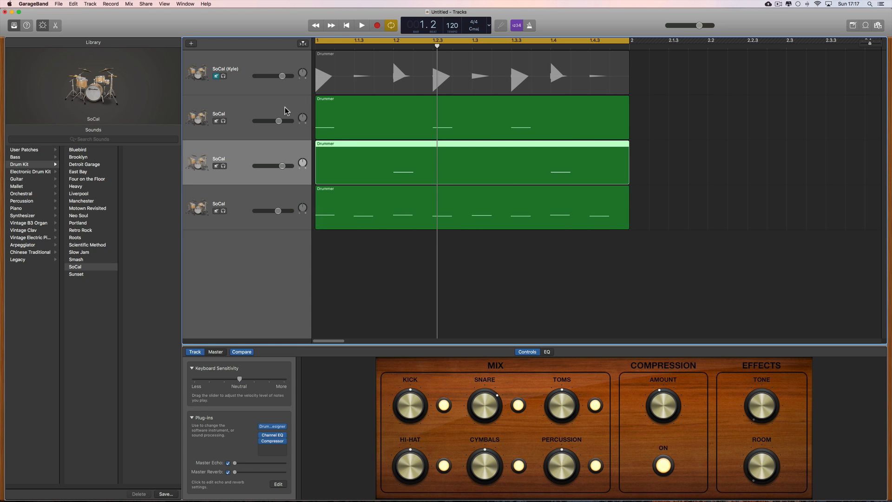
pyautogui.click(264, 117)
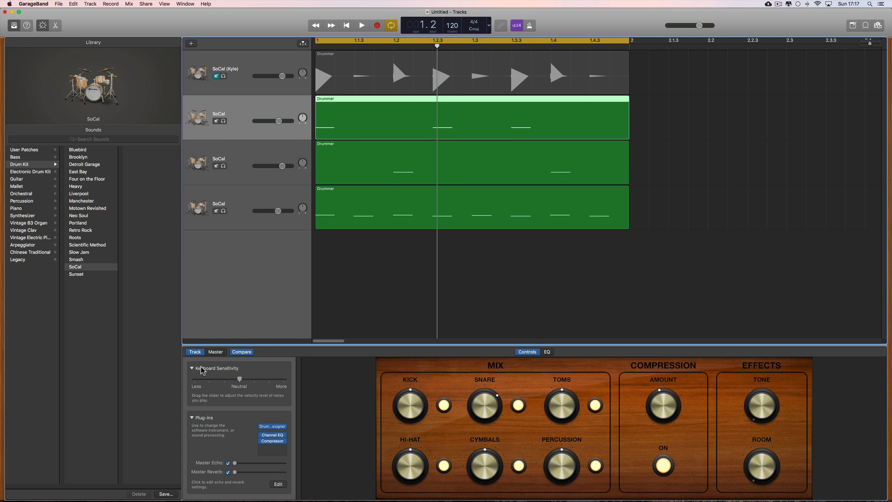
pyautogui.click(193, 417)
pyautogui.click(193, 417)
pyautogui.moveTo(235, 464)
pyautogui.mouseDown()
pyautogui.moveTo(266, 468)
pyautogui.moveTo(235, 464)
pyautogui.moveTo(235, 473)
pyautogui.moveTo(265, 474)
pyautogui.moveTo(235, 473)
pyautogui.mouseUp()
# Examine the Master Echo and Master Reverb settings and their preset lists, and return to the kick track's controls
pyautogui.click(279, 484)
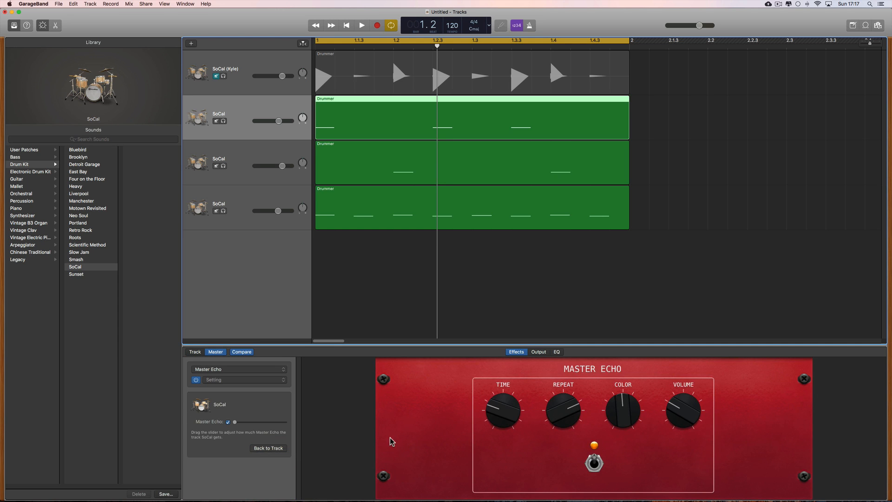
pyautogui.click(227, 372)
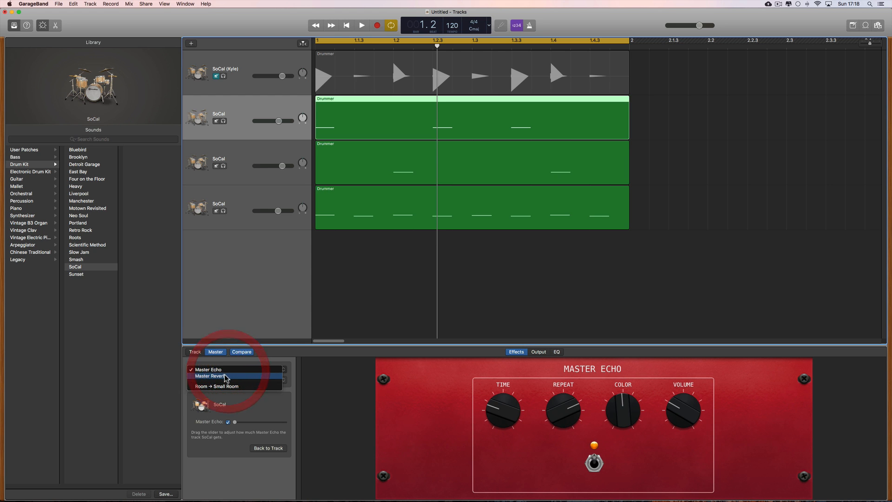
pyautogui.click(228, 378)
pyautogui.click(249, 381)
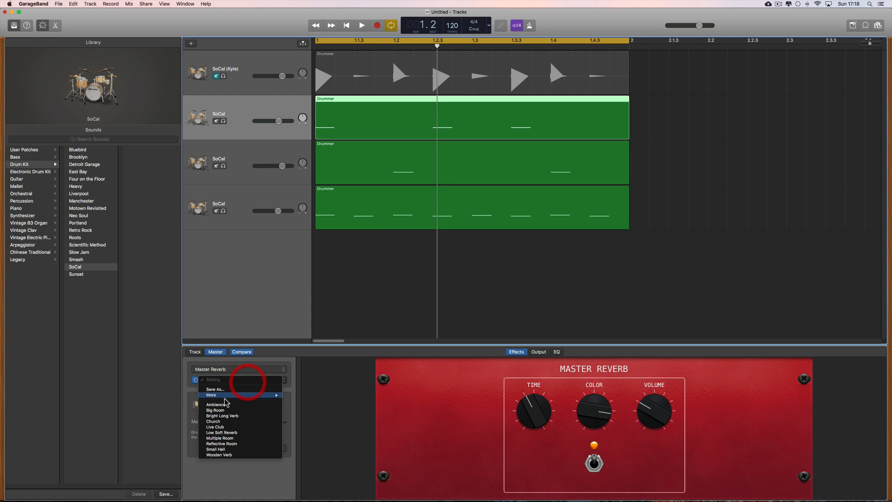
pyautogui.click(300, 397)
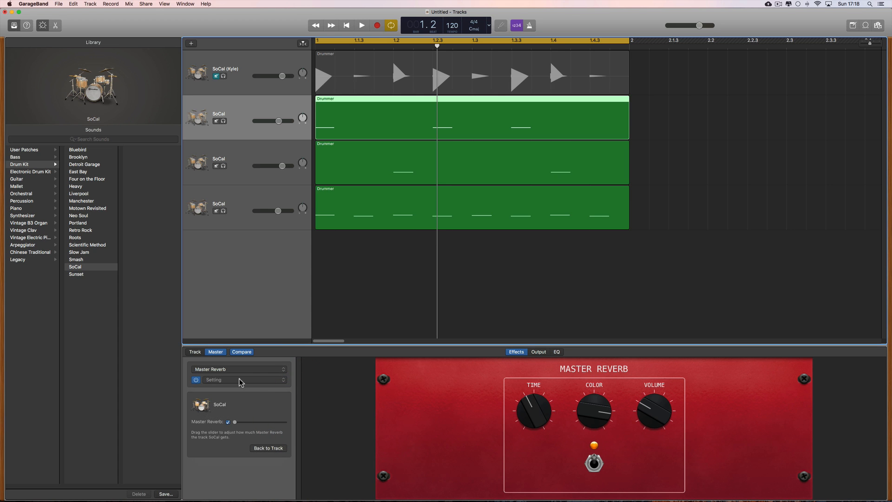
pyautogui.click(227, 371)
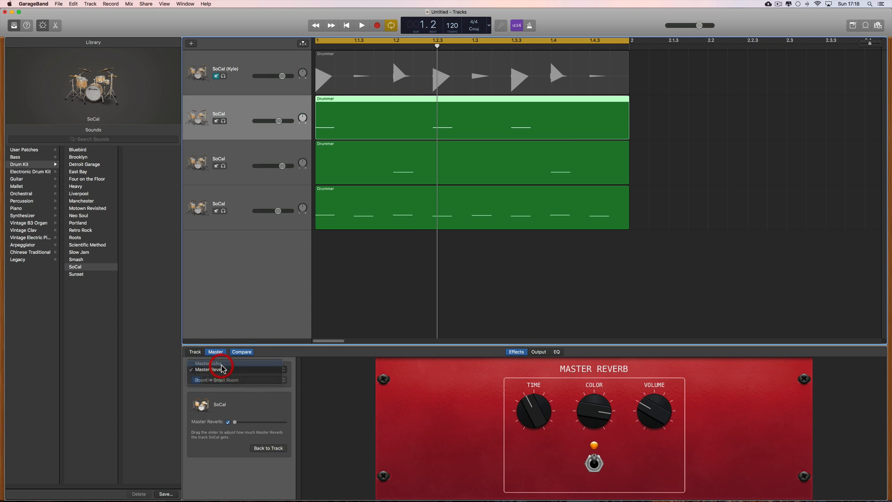
pyautogui.click(224, 362)
pyautogui.click(237, 380)
pyautogui.click(295, 367)
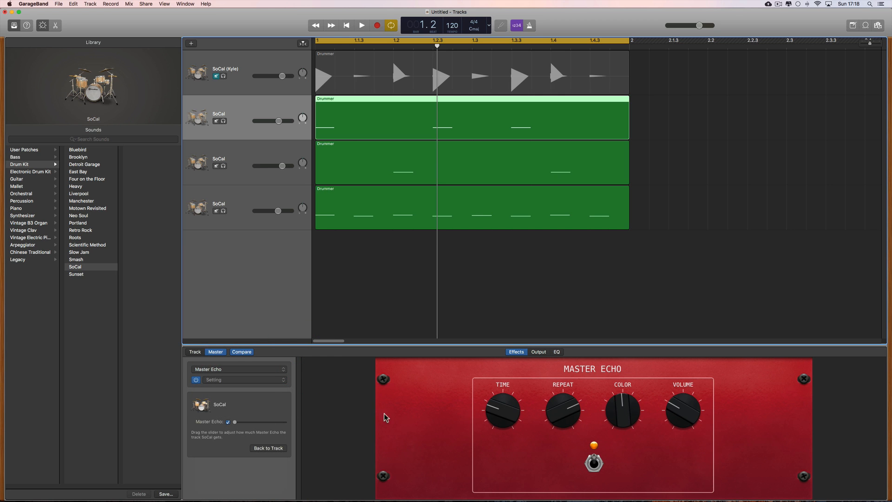
pyautogui.click(195, 352)
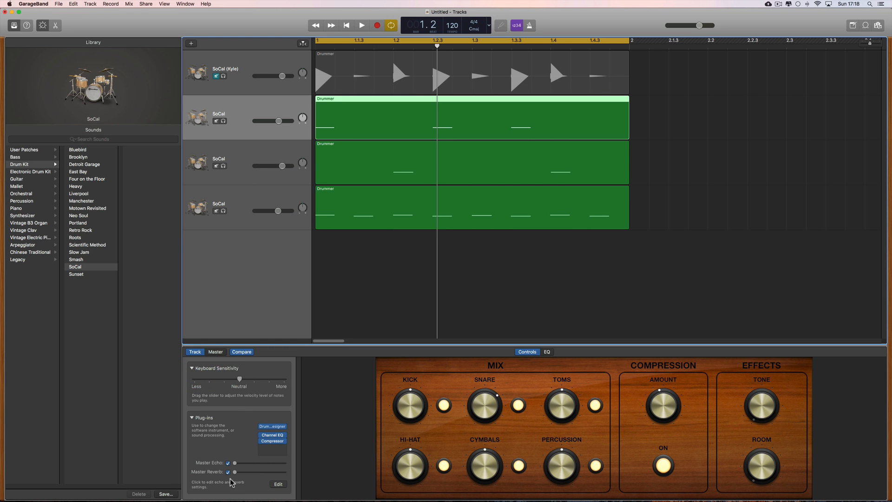
# Try raising the kick's Master Echo and Master Reverb sends, reset both to minimum, and recheck the Master Echo settings
pyautogui.moveTo(234, 465); pyautogui.dragTo(267, 473)
pyautogui.click(235, 464)
pyautogui.click(234, 472)
pyautogui.click(277, 484)
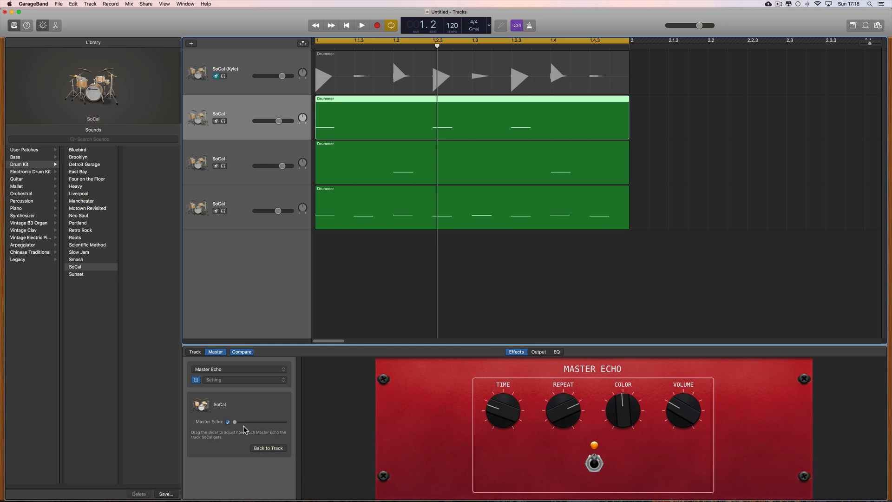
pyautogui.click(195, 353)
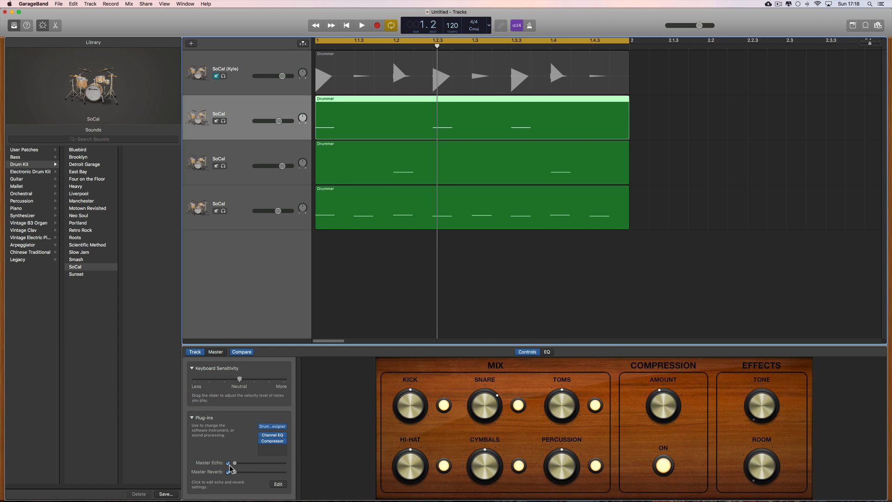
# Examine the master effect choices and the preset list for the Master Echo
pyautogui.click(279, 484)
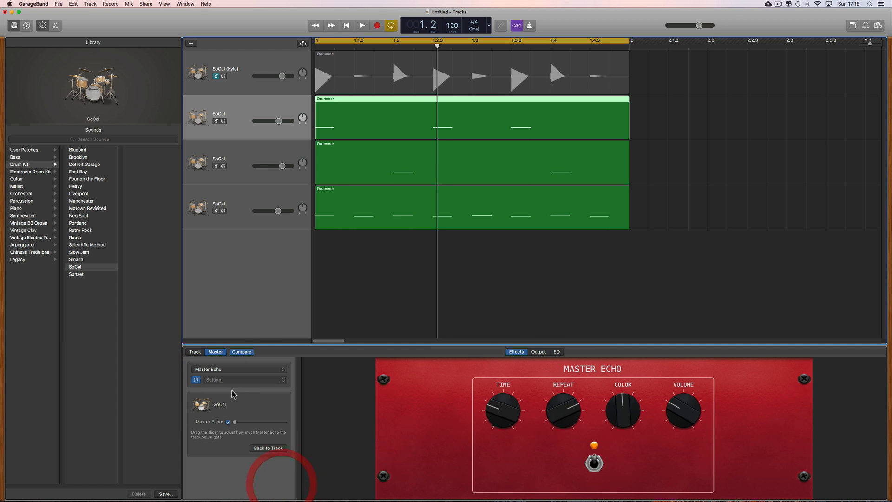
pyautogui.click(220, 370)
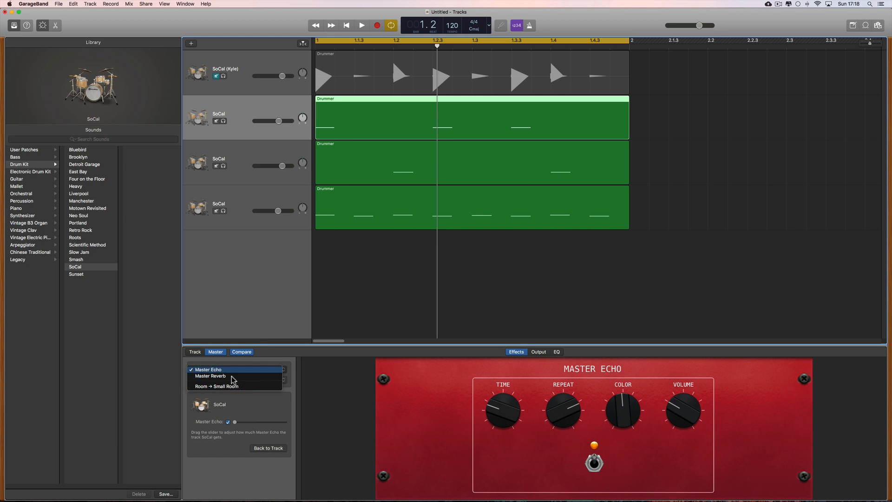
pyautogui.click(240, 405)
pyautogui.click(262, 380)
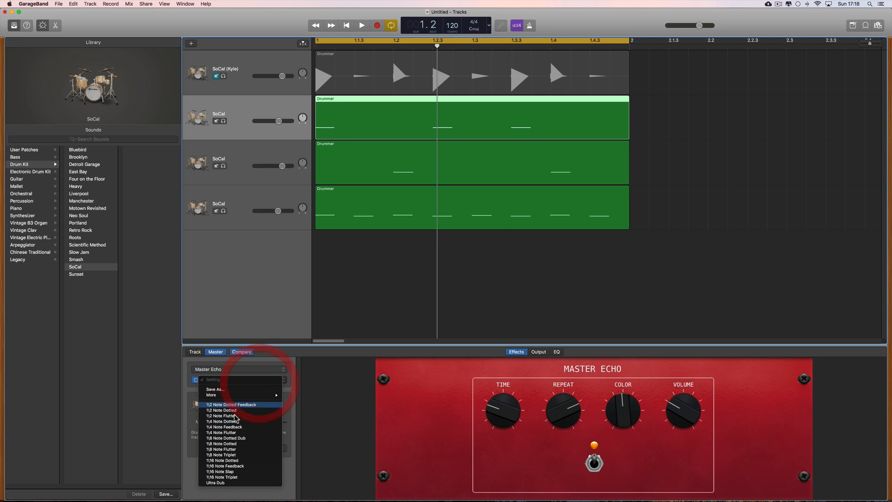
pyautogui.click(289, 389)
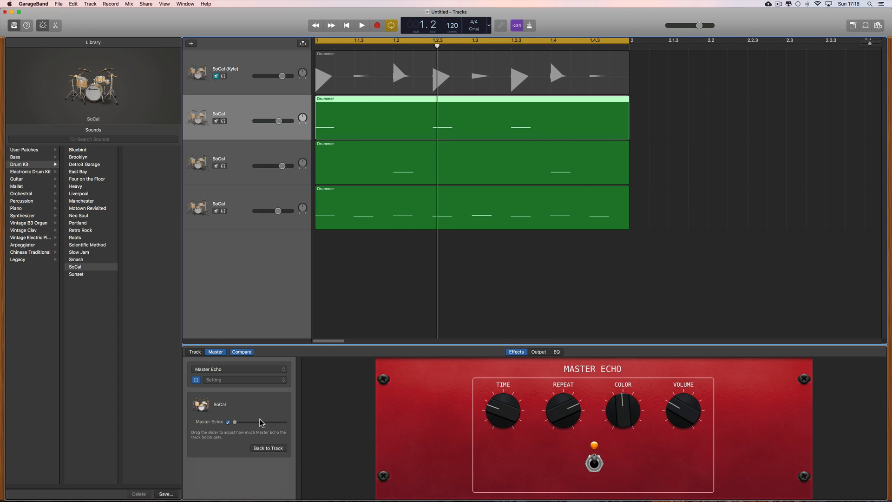
# Show the Master Reverb and examine its preset list and the other master effect choices
pyautogui.click(230, 370)
pyautogui.click(235, 378)
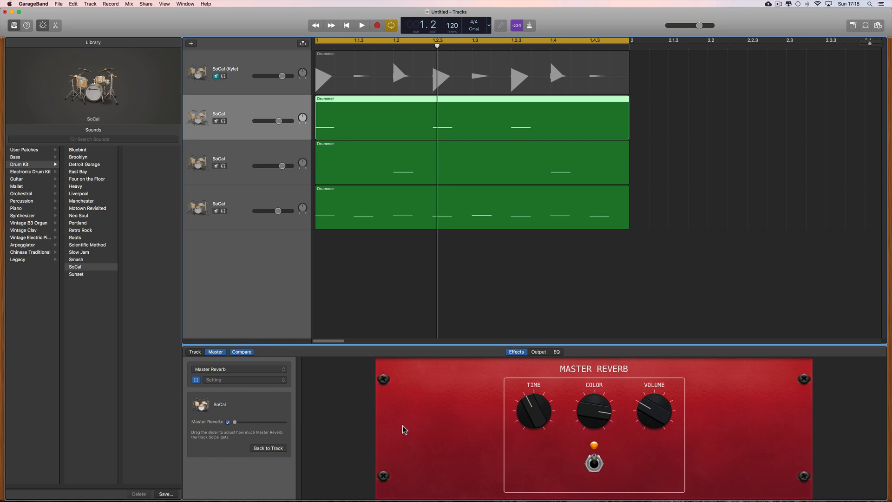
pyautogui.click(246, 381)
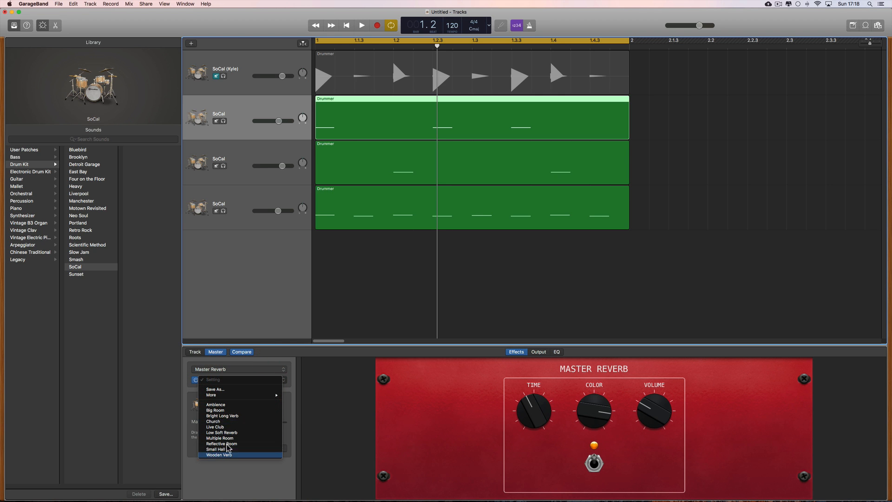
pyautogui.click(289, 365)
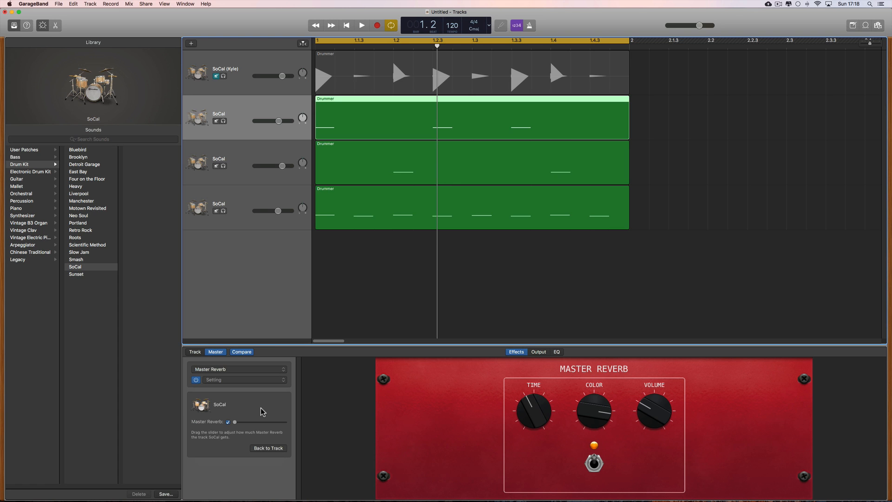
pyautogui.click(245, 379)
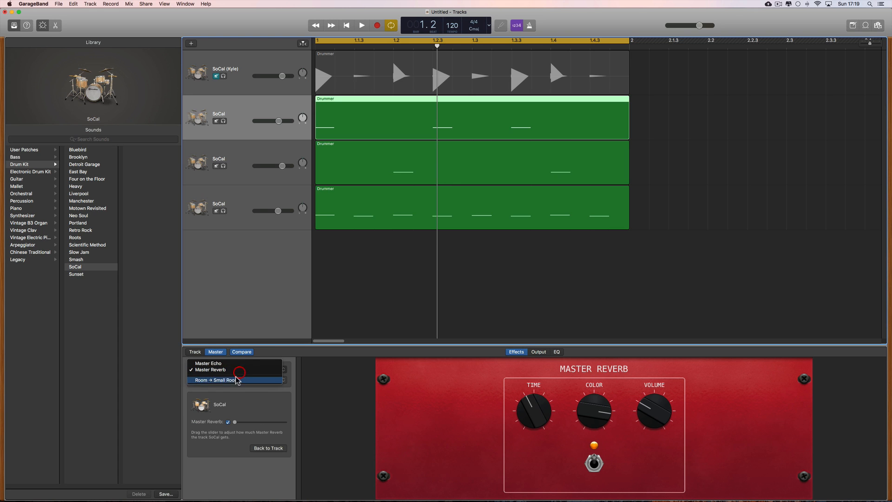
pyautogui.click(297, 369)
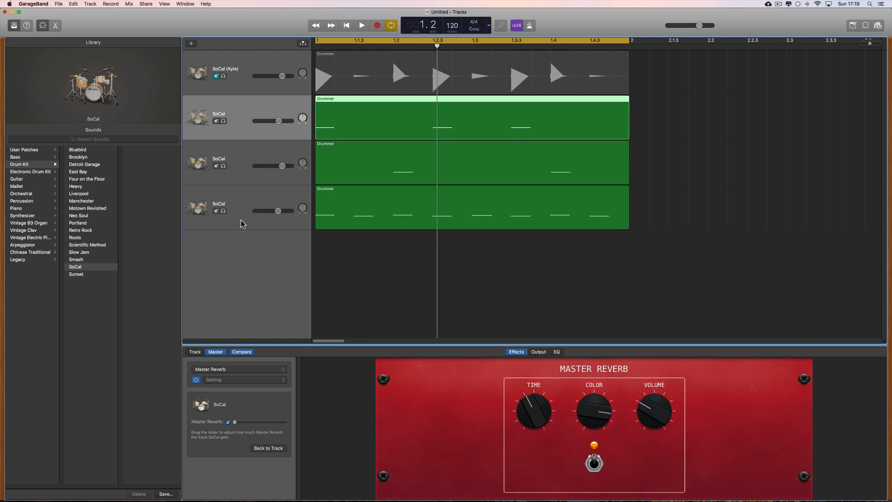
# Raise the Master Reverb send to just under halfway on the kick and just over halfway on the snare, and play the loop
pyautogui.click(196, 352)
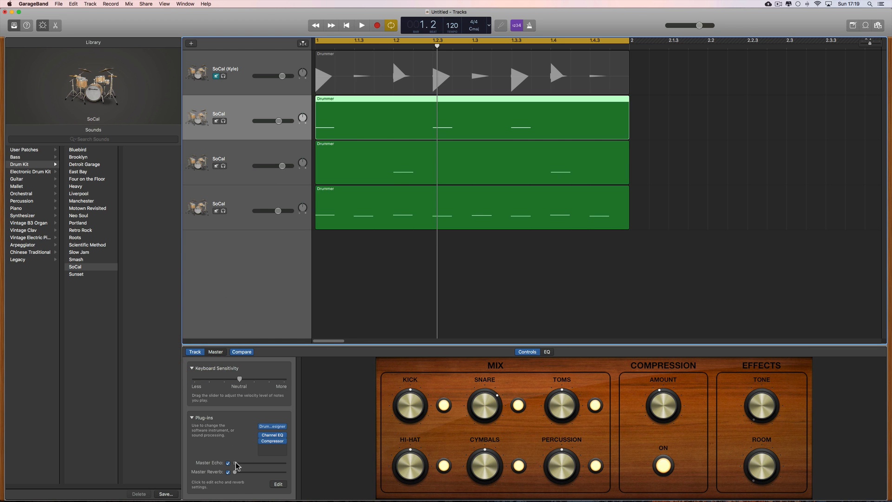
pyautogui.moveTo(236, 463); pyautogui.dragTo(257, 472)
pyautogui.click(251, 162)
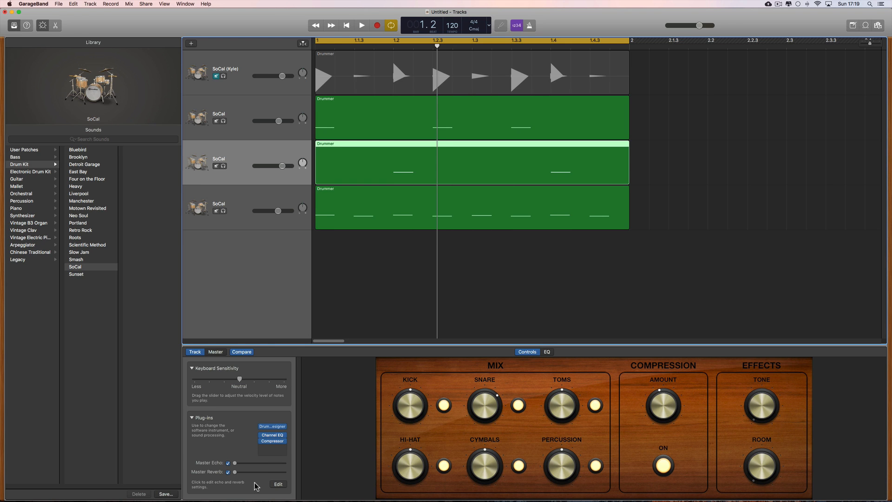
pyautogui.moveTo(235, 473); pyautogui.dragTo(265, 472)
pyautogui.press('space')
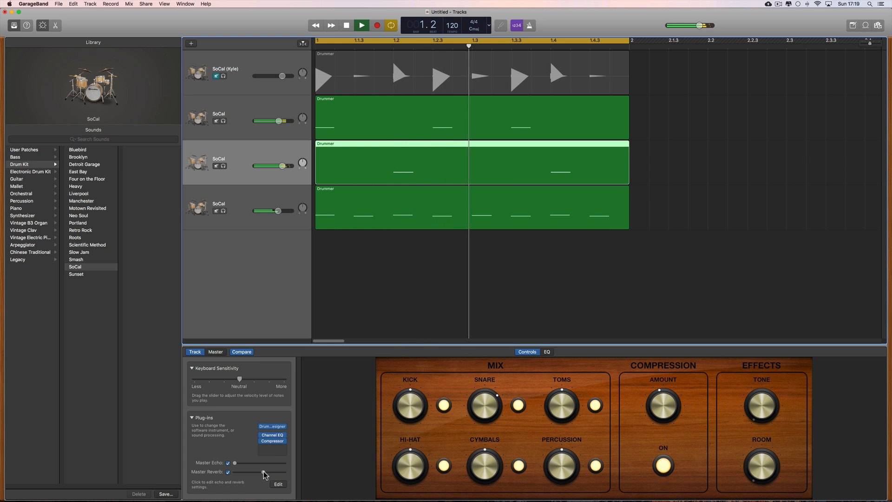
pyautogui.press('space')
# Try the Live Club preset on the Master Reverb and play the loop
pyautogui.click(279, 484)
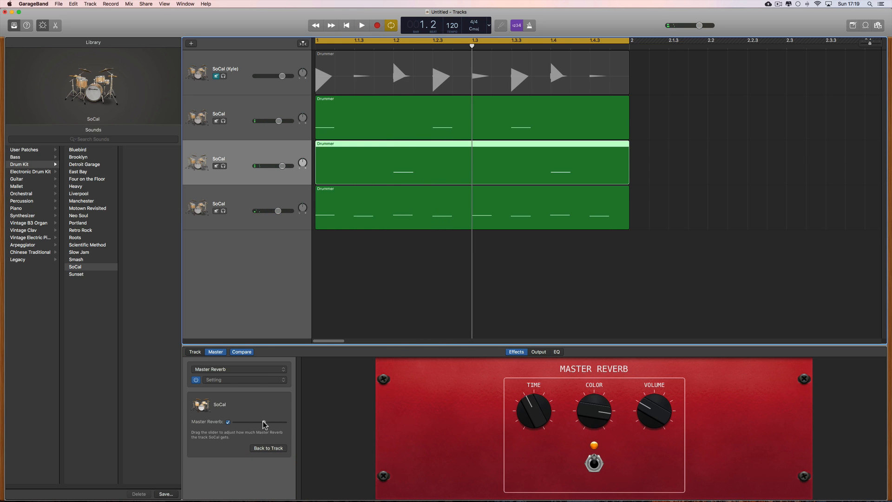
pyautogui.click(238, 378)
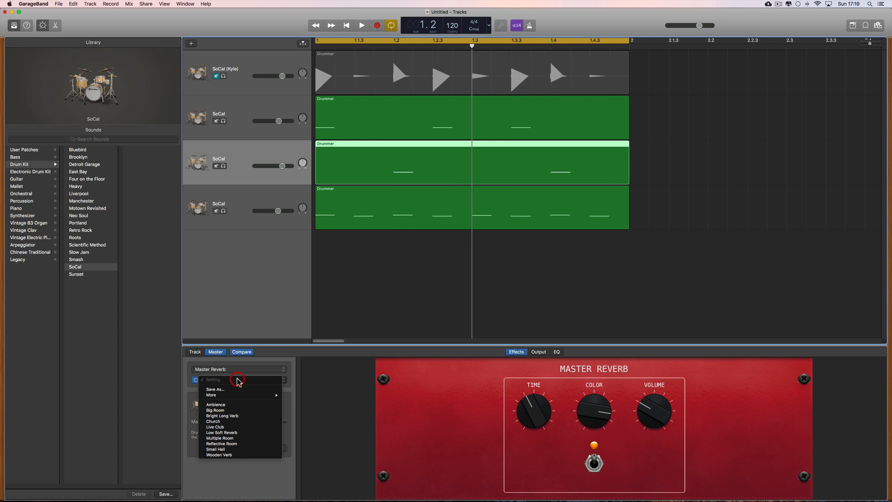
pyautogui.click(231, 428)
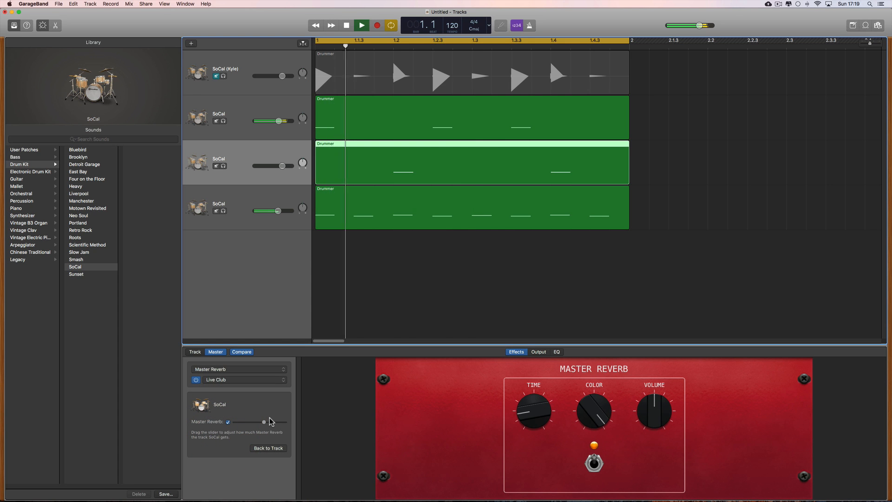
pyautogui.press('space')
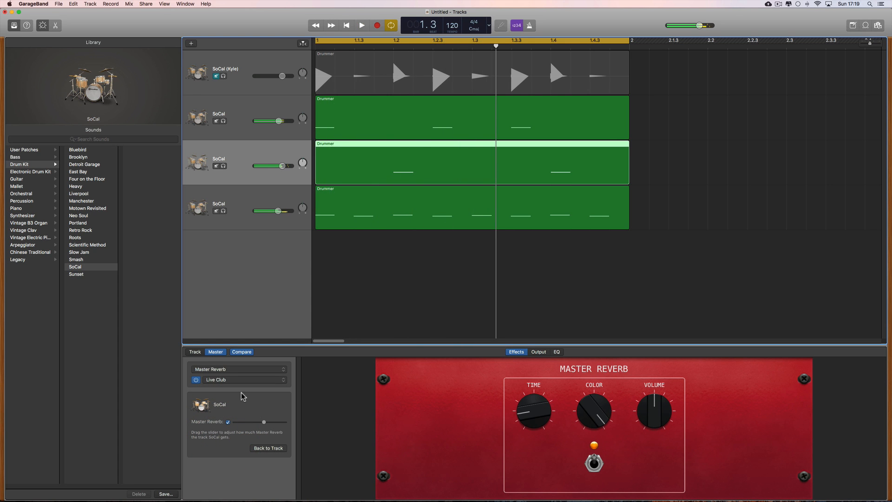
# Try the snare's Master Reverb send at maximum and listen to the loop with the Live Club reverb
pyautogui.click(195, 352)
pyautogui.moveTo(264, 471); pyautogui.dragTo(289, 474)
pyautogui.press('space')
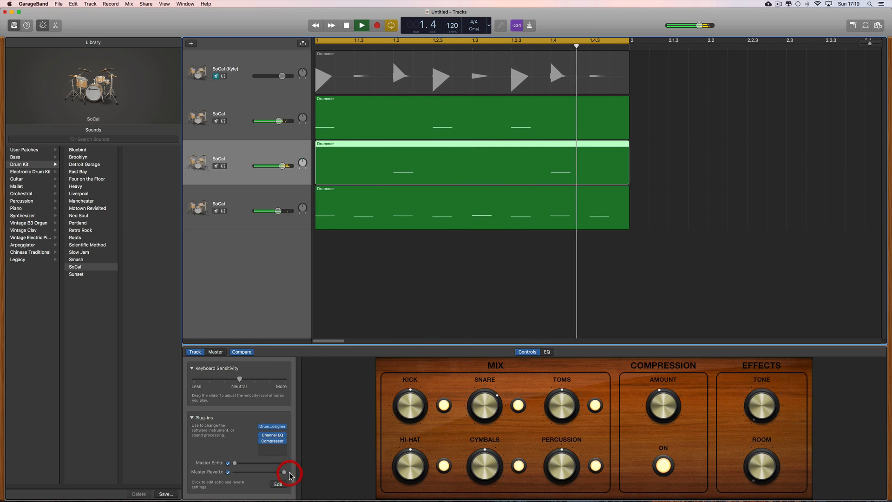
pyautogui.press('space')
pyautogui.click(279, 483)
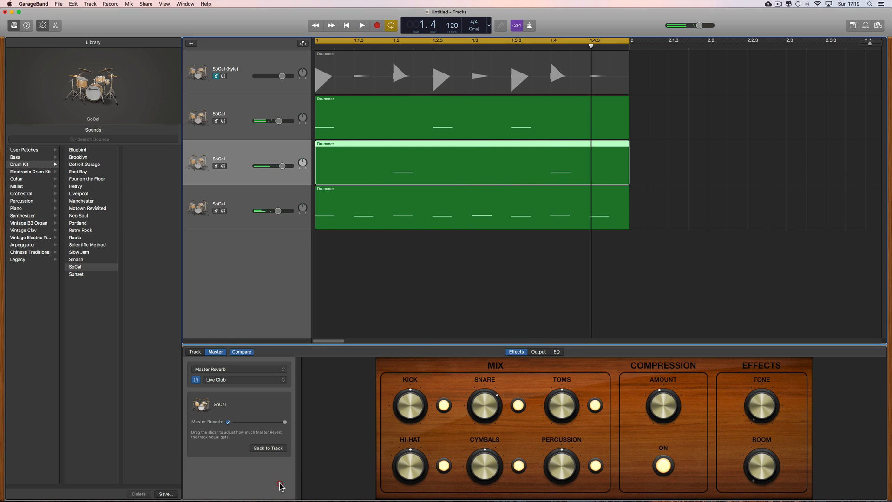
pyautogui.press('space')
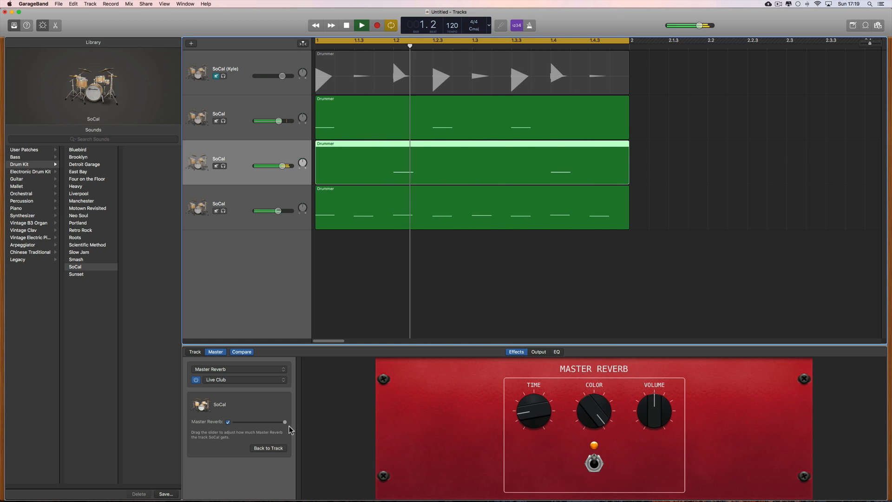
pyautogui.press('space')
# Try a higher Volume and a longer Time on the Live Club Master Reverb while replaying the loop
pyautogui.click(647, 413)
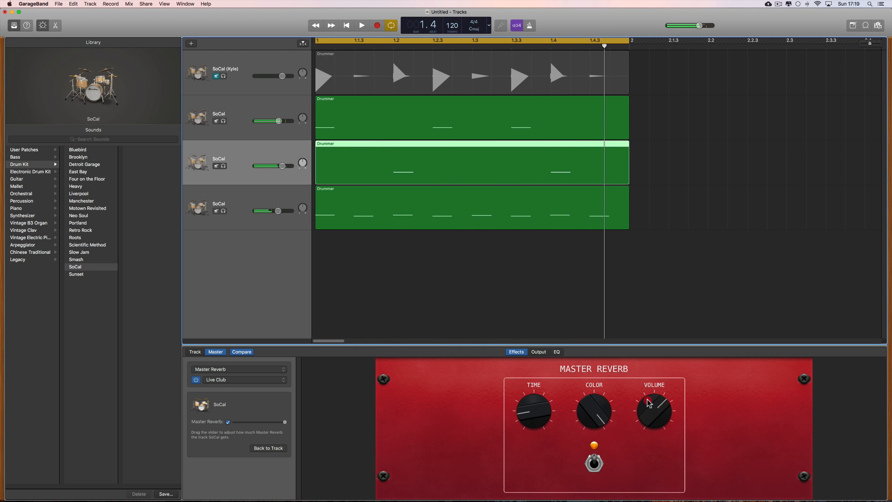
pyautogui.press('space')
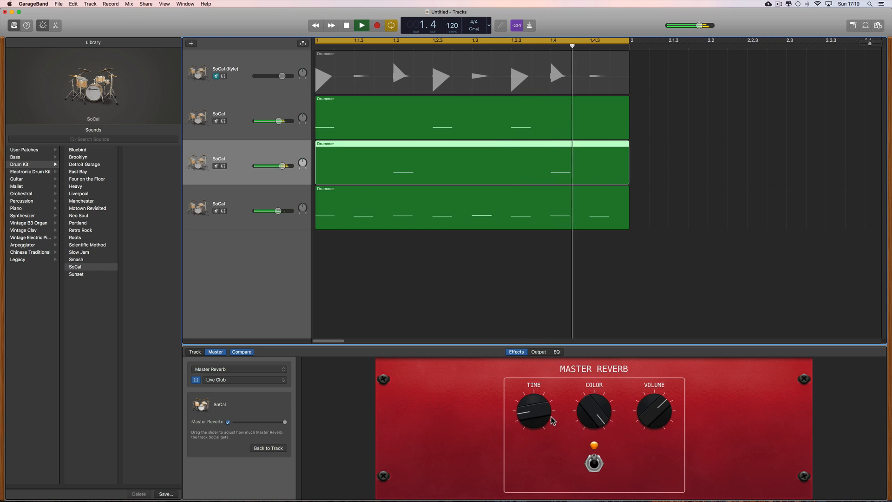
pyautogui.press('space')
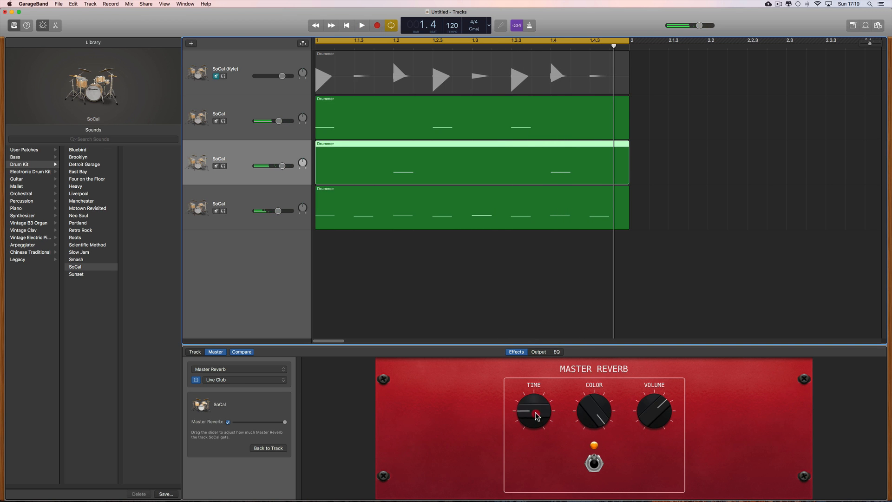
pyautogui.press('space')
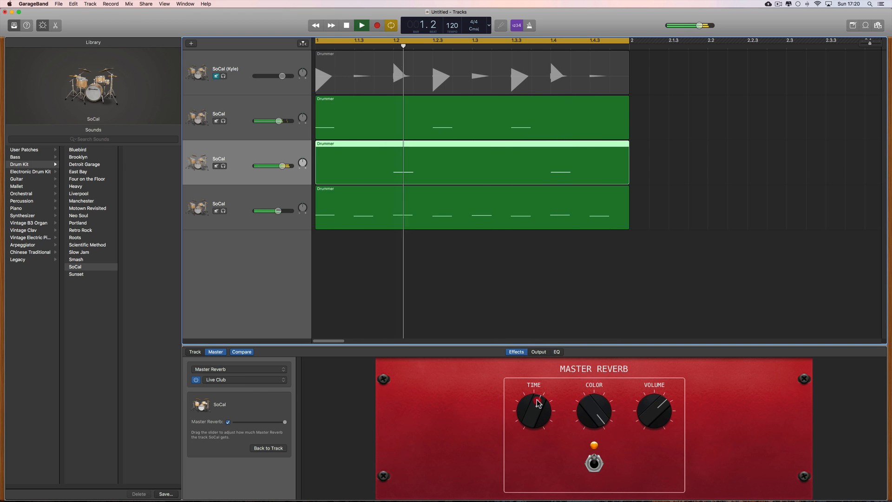
pyautogui.moveTo(537, 400)
pyautogui.mouseDown()
pyautogui.moveTo(538, 414)
pyautogui.moveTo(536, 389)
pyautogui.mouseUp()
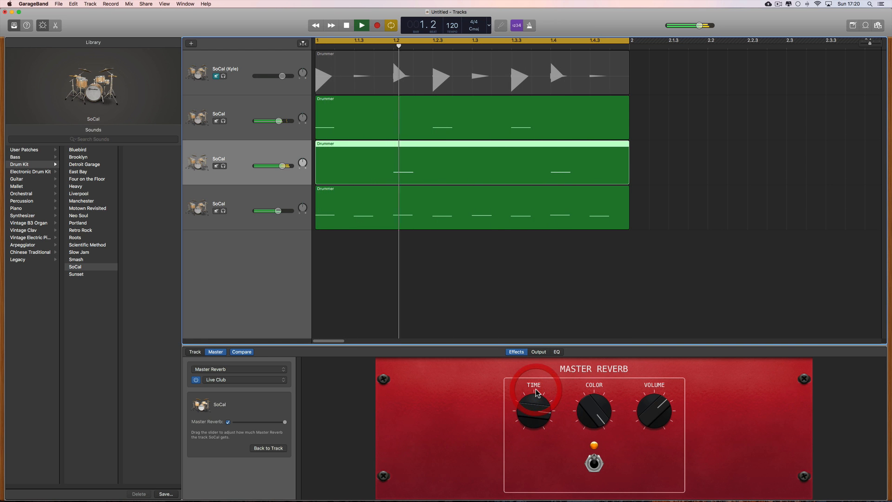
# Try the snare's reverb send at about three quarters, with the Master Reverb's Time and Volume reduced and Color fine-tuned
pyautogui.moveTo(285, 421); pyautogui.dragTo(274, 422)
pyautogui.moveTo(539, 415); pyautogui.dragTo(549, 460)
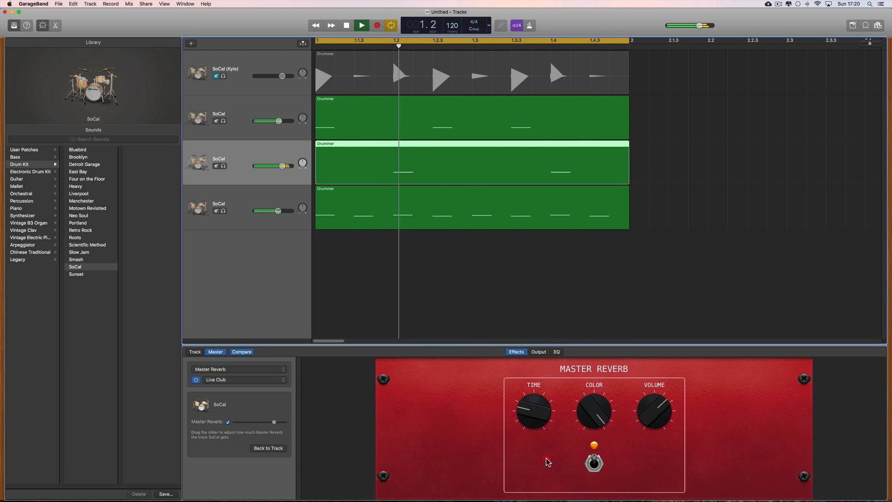
pyautogui.moveTo(591, 407)
pyautogui.mouseDown()
pyautogui.moveTo(588, 435)
pyautogui.moveTo(595, 407)
pyautogui.mouseUp()
pyautogui.press('space')
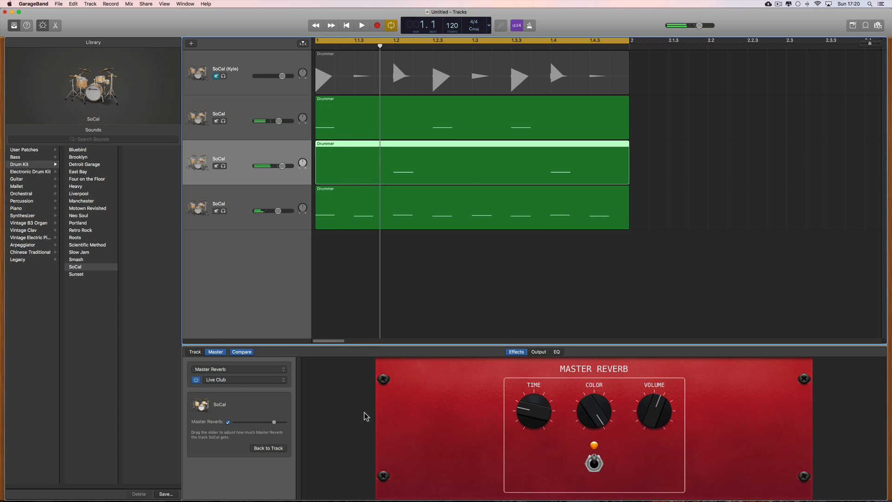
# Apply the Multiple Room preset to the Master Reverb and play the loop
pyautogui.click(228, 381)
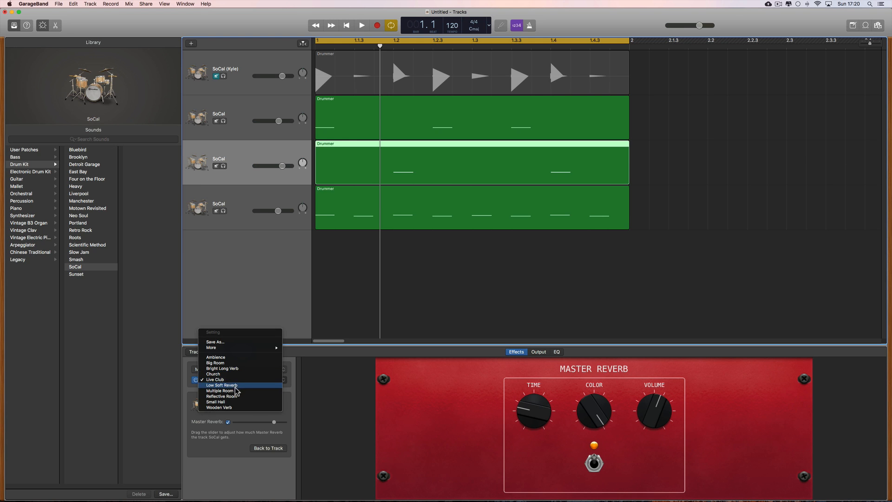
pyautogui.click(236, 393)
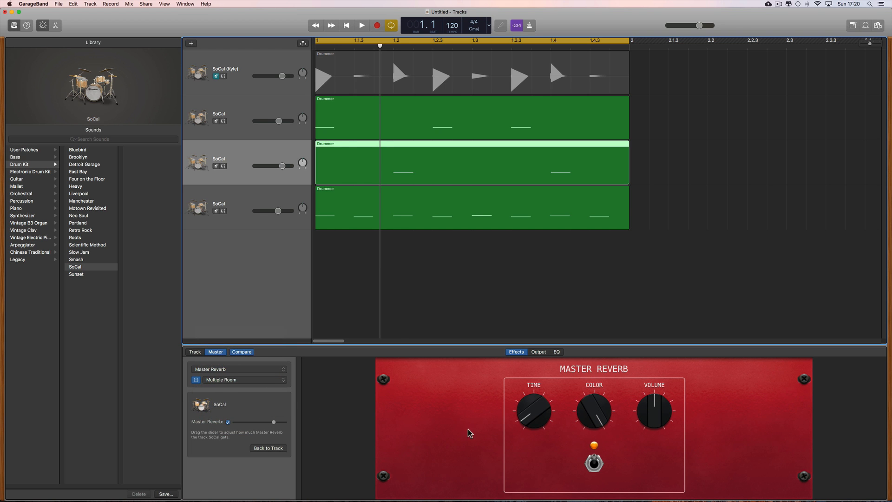
pyautogui.press('space')
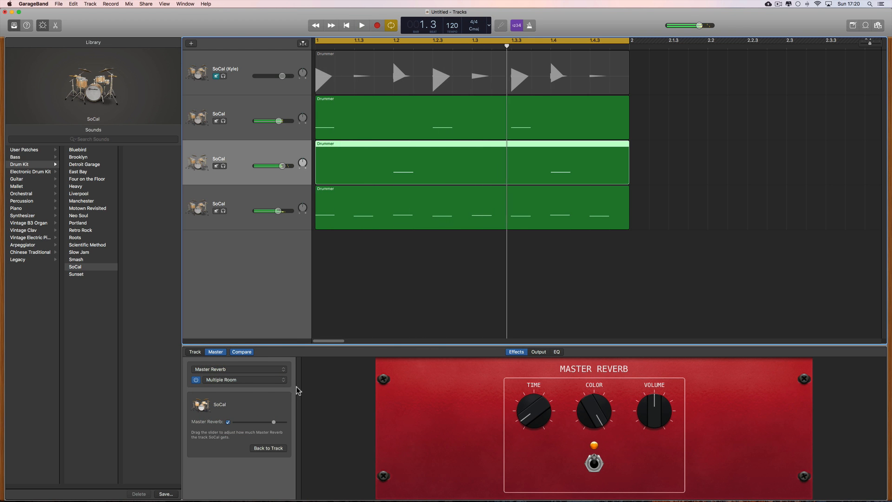
pyautogui.press('space')
# Raise the snare's Master Reverb send to about four fifths and increase the Master Reverb's Volume while playing the loop
pyautogui.click(195, 351)
pyautogui.click(273, 472)
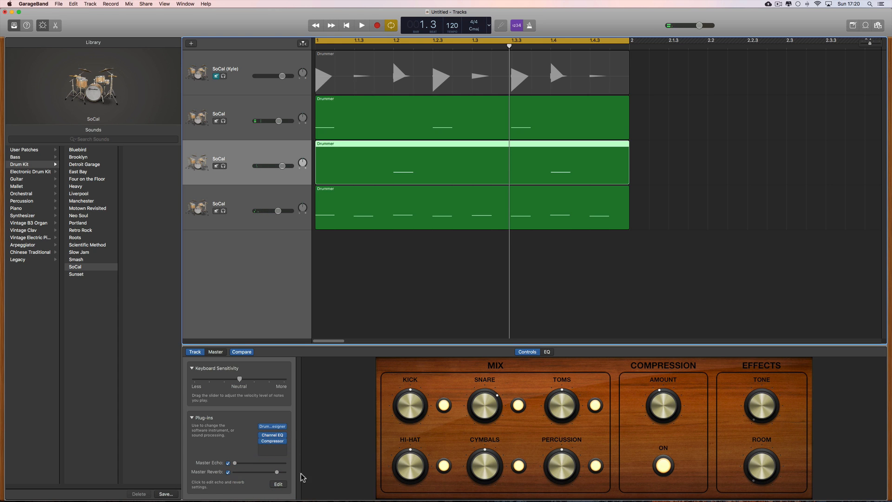
pyautogui.click(283, 484)
pyautogui.press('space')
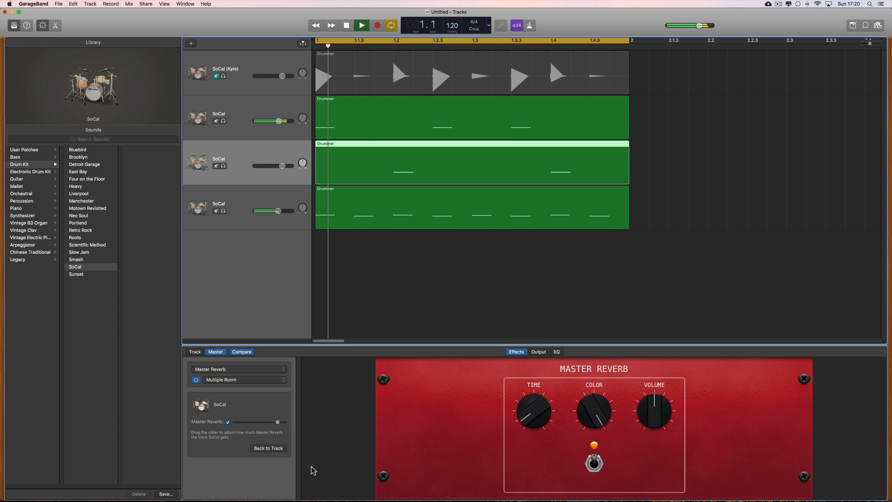
pyautogui.moveTo(640, 411); pyautogui.dragTo(645, 394)
pyautogui.press('space')
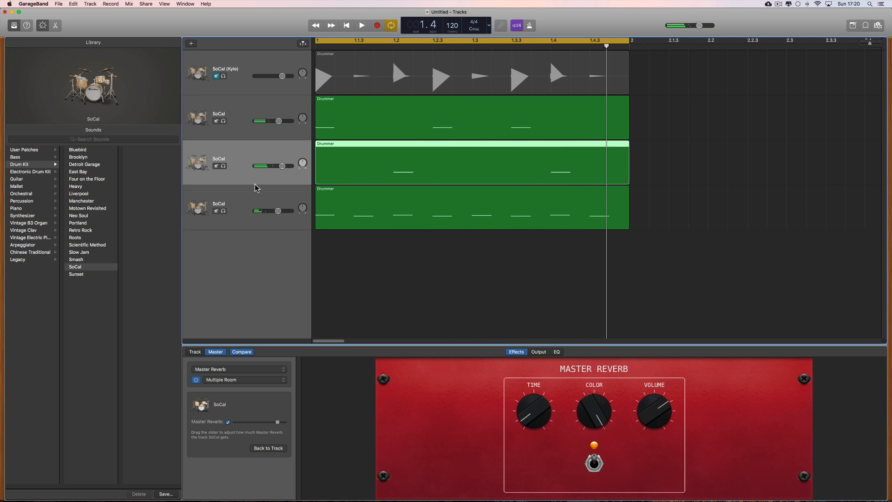
# Play the loop while trying a raised Master Reverb send on the hi-hat track, and return that send to zero
pyautogui.click(249, 112)
pyautogui.press('space')
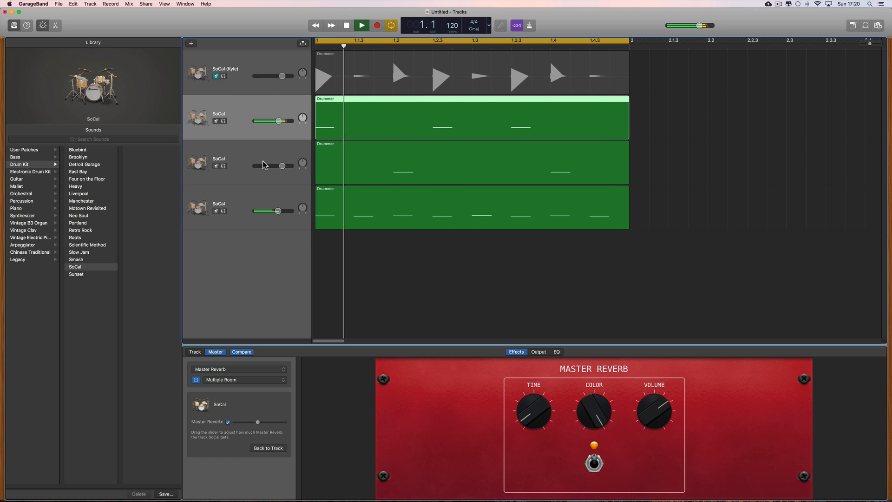
pyautogui.click(261, 207)
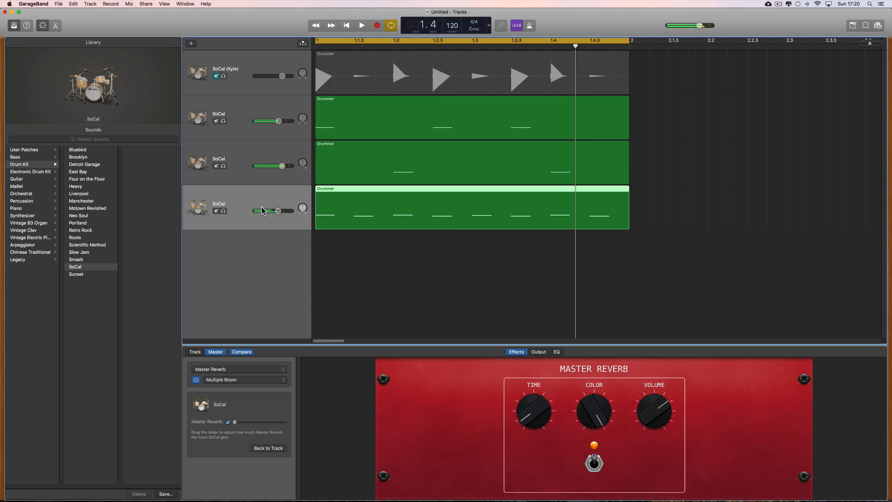
pyautogui.click(200, 353)
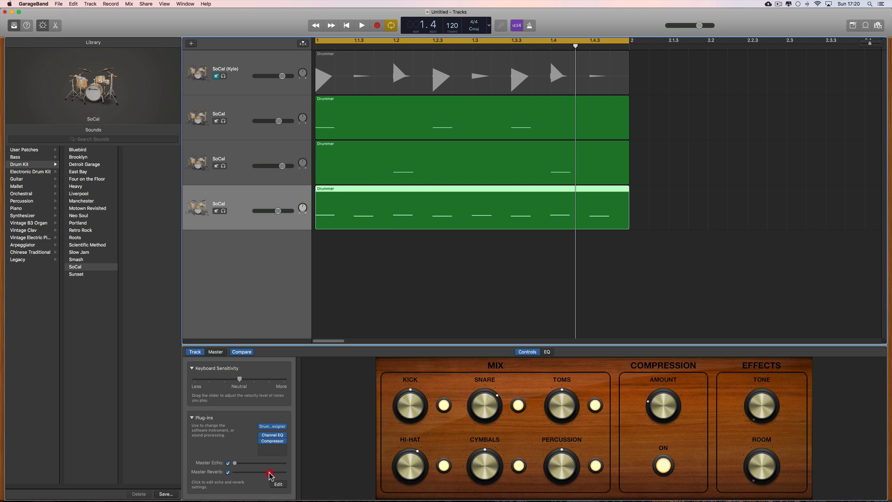
pyautogui.press('space')
pyautogui.moveTo(275, 473); pyautogui.dragTo(235, 473)
pyautogui.press('space')
# Turn the kick track's Master Reverb and Master Echo sends down to zero while playing the loop
pyautogui.click(248, 124)
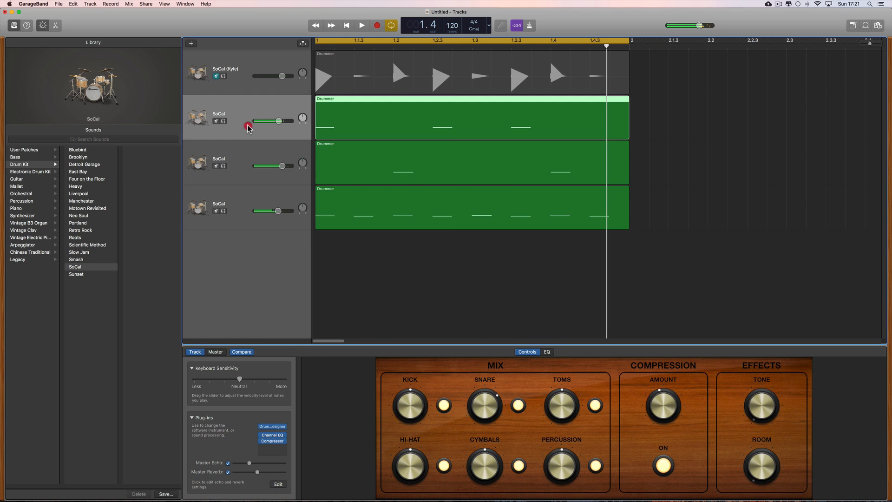
pyautogui.moveTo(257, 472); pyautogui.dragTo(231, 470)
pyautogui.press('space')
pyautogui.click(227, 463)
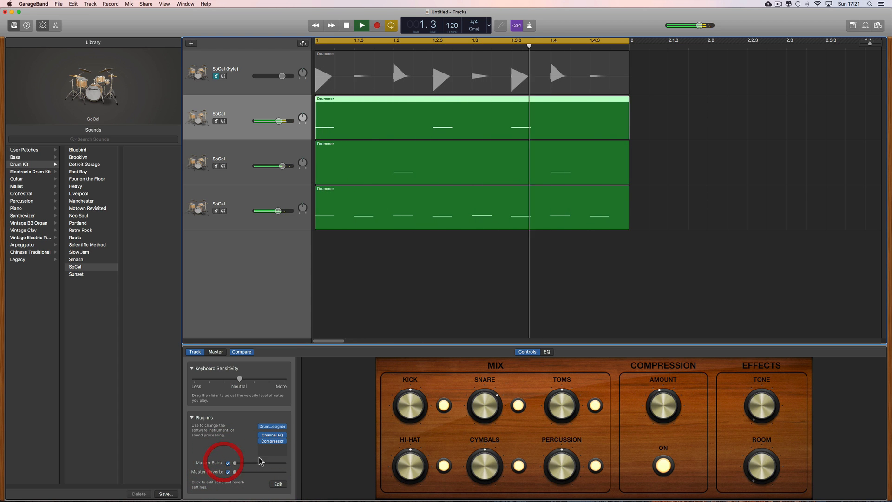
pyautogui.press('space')
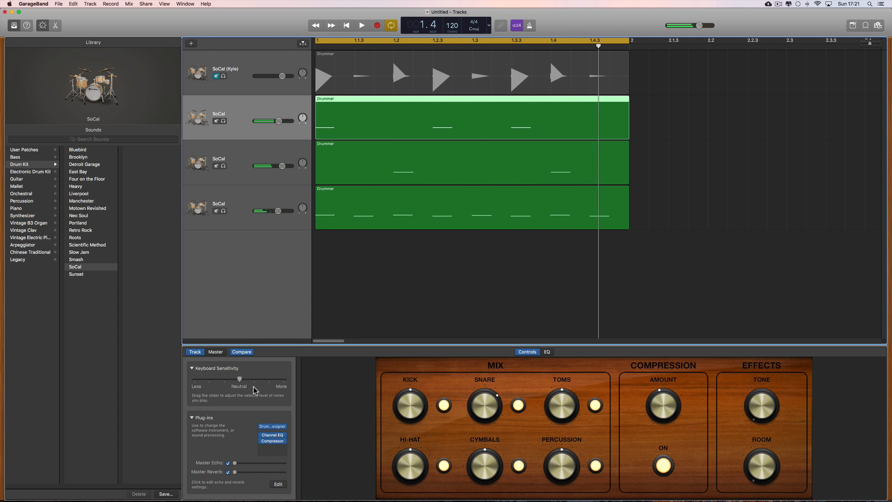
# Raise the hi-hat track's Master Echo send to about three quarters while playing the loop
pyautogui.click(285, 194)
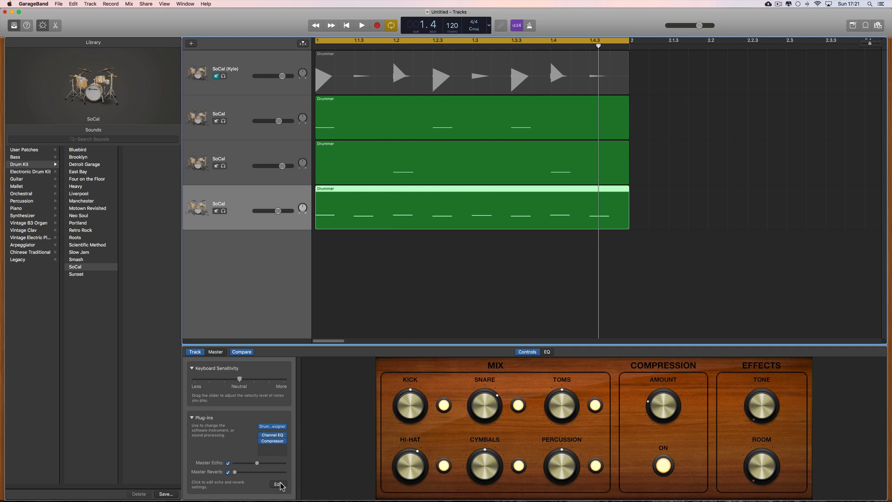
pyautogui.press('space')
pyautogui.moveTo(257, 463); pyautogui.dragTo(272, 464)
pyautogui.press('space')
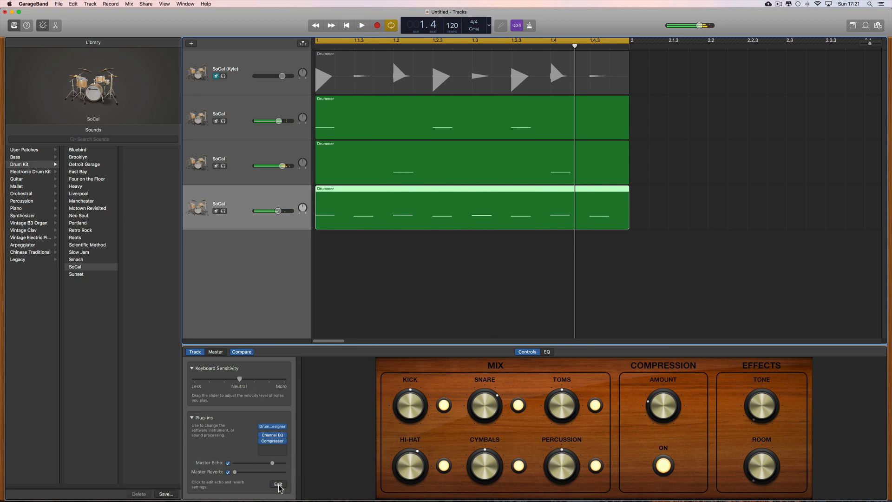
# Apply the 1/8 Note Flutter preset to the Master Echo and play the loop
pyautogui.click(278, 484)
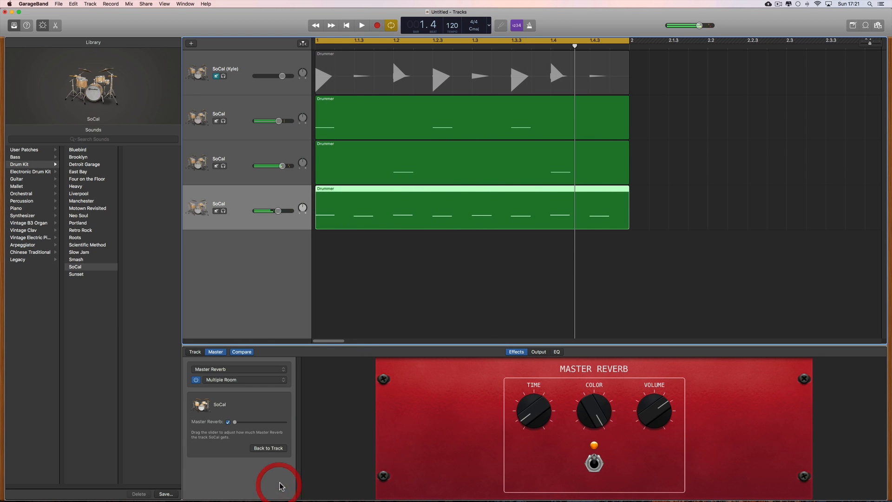
pyautogui.click(249, 380)
pyautogui.click(291, 369)
pyautogui.click(243, 370)
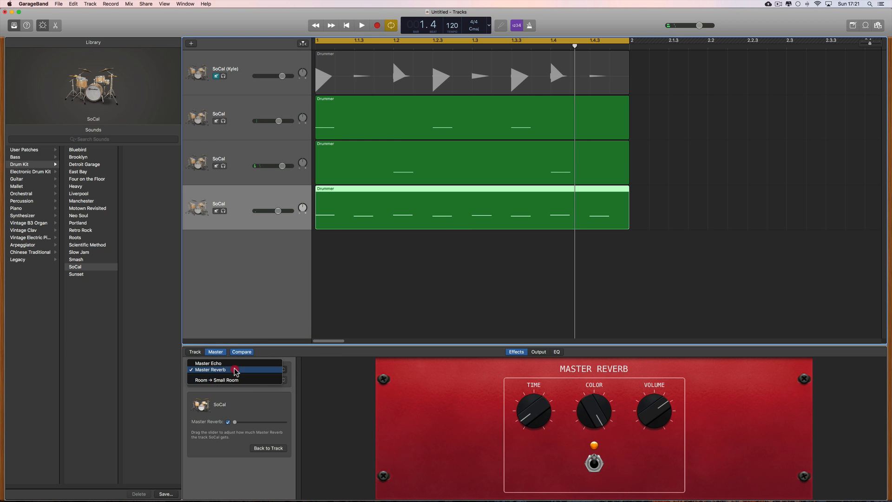
pyautogui.click(238, 370)
pyautogui.click(228, 380)
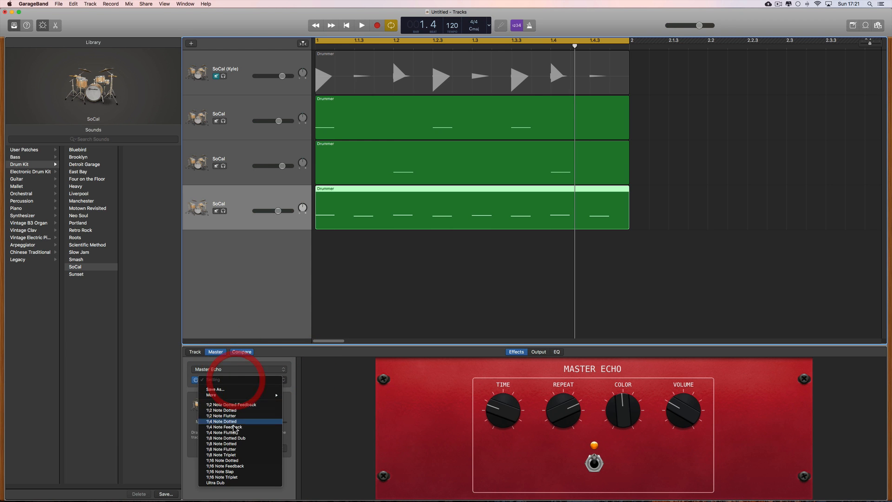
pyautogui.click(245, 449)
pyautogui.press('space')
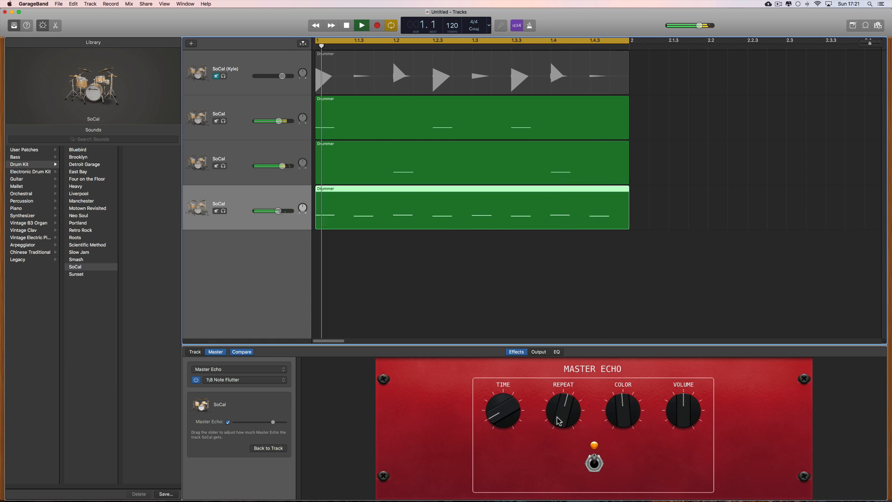
# Raise the Repeat and Color settings of the 1/8 Note Flutter master echo while listening to the loop
pyautogui.moveTo(555, 423); pyautogui.dragTo(559, 407)
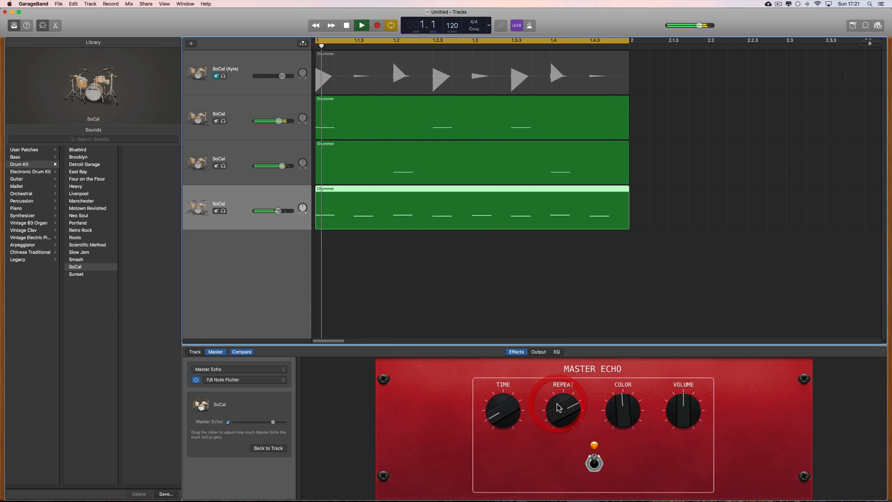
pyautogui.moveTo(628, 410); pyautogui.dragTo(631, 398)
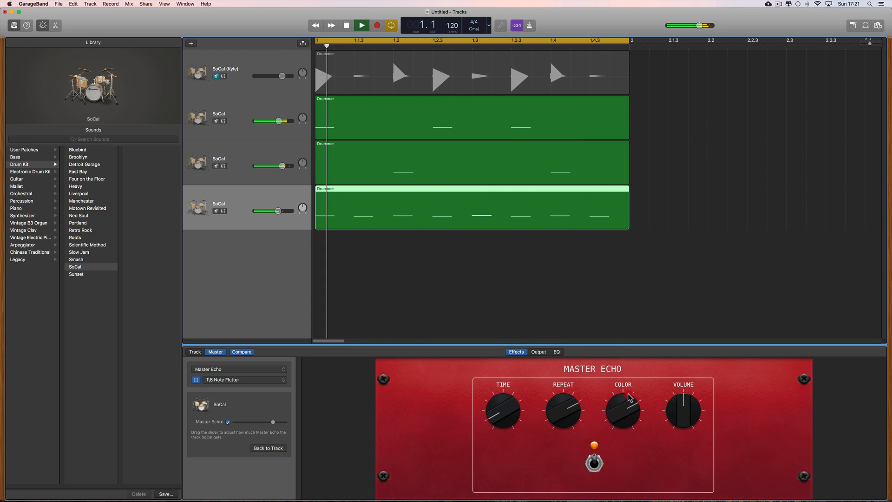
pyautogui.press('space')
# Switch the master echo preset to 1/8 Note Dotted and adjust its Repeat and Color during playback
pyautogui.click(237, 380)
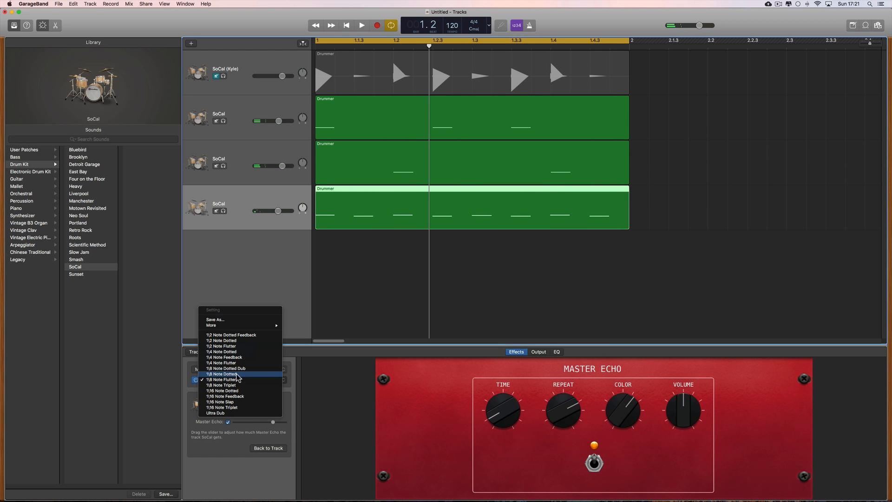
pyautogui.click(239, 374)
pyautogui.press('space')
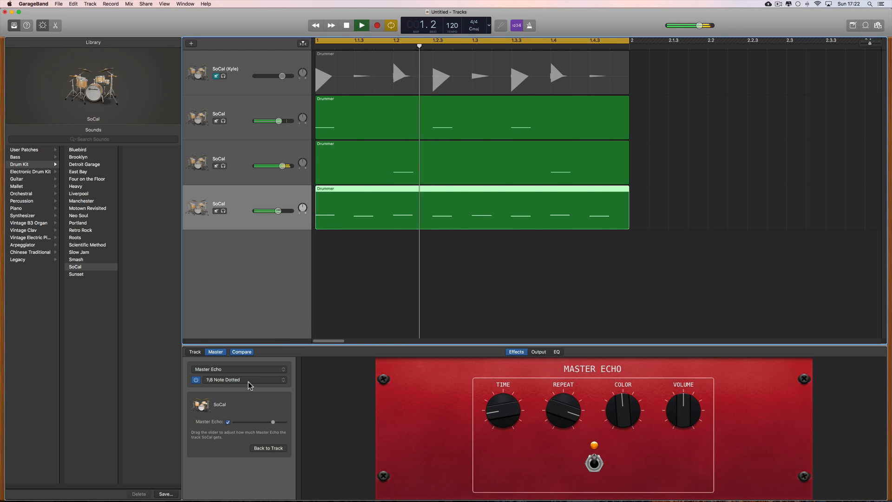
pyautogui.moveTo(562, 408); pyautogui.dragTo(564, 412)
pyautogui.moveTo(619, 409)
pyautogui.mouseDown()
pyautogui.moveTo(618, 397)
pyautogui.moveTo(619, 405)
pyautogui.mouseUp()
pyautogui.press('space')
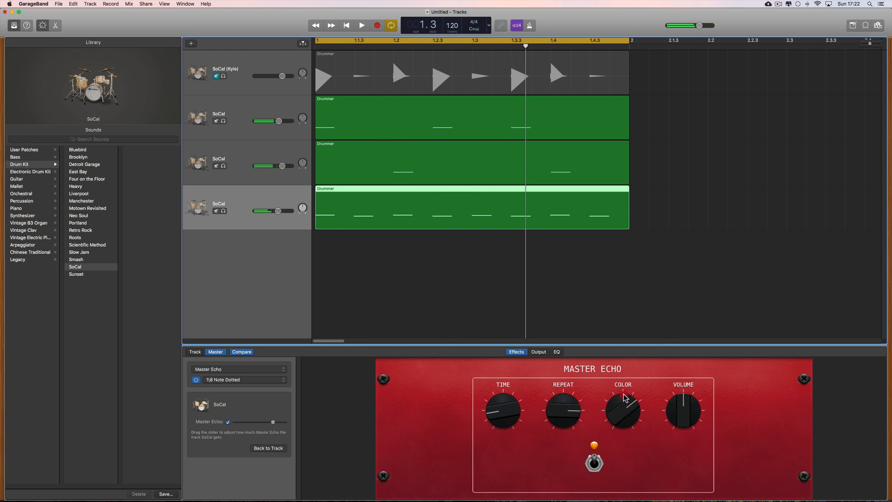
# Fine-tune the master echo during playback, trying Color at its extremes before leaving it just above the midpoint
pyautogui.click(624, 373)
pyautogui.press('space')
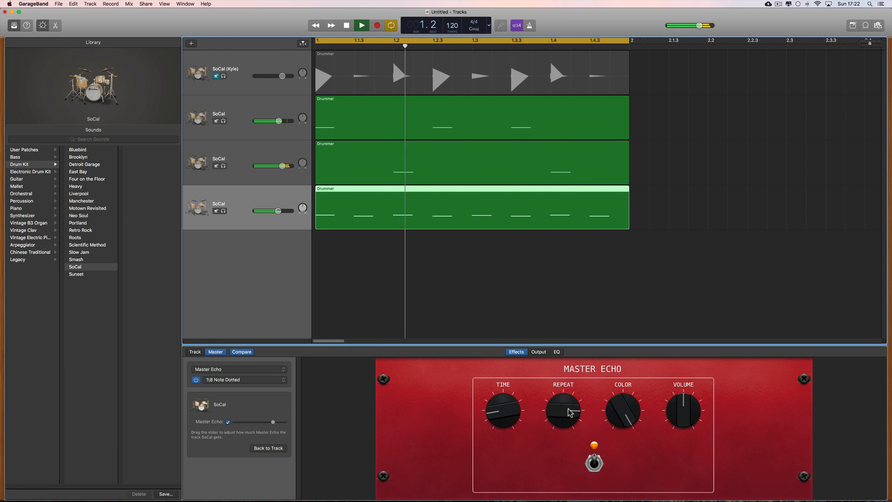
pyautogui.moveTo(567, 409); pyautogui.dragTo(568, 405)
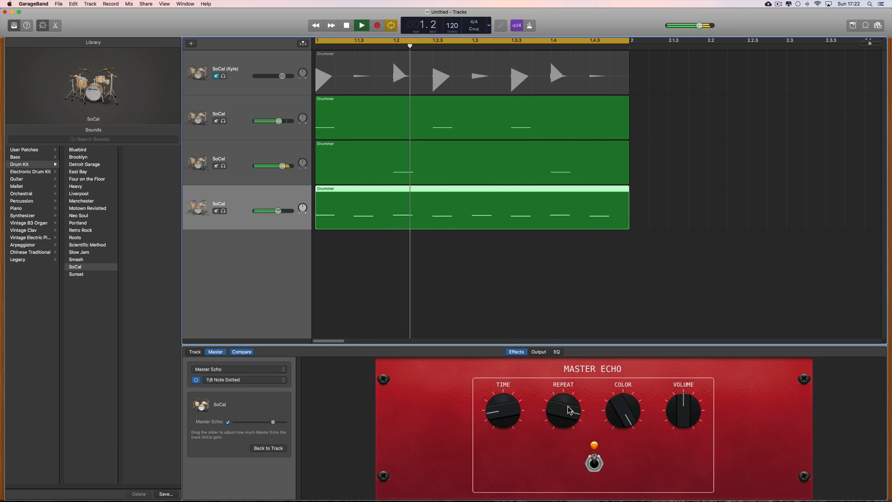
pyautogui.press('space')
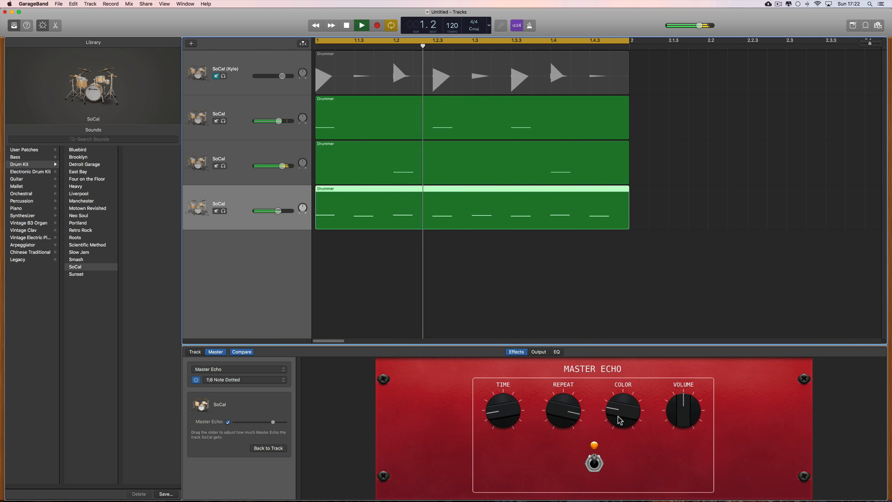
pyautogui.moveTo(620, 415); pyautogui.dragTo(622, 390)
pyautogui.press('space')
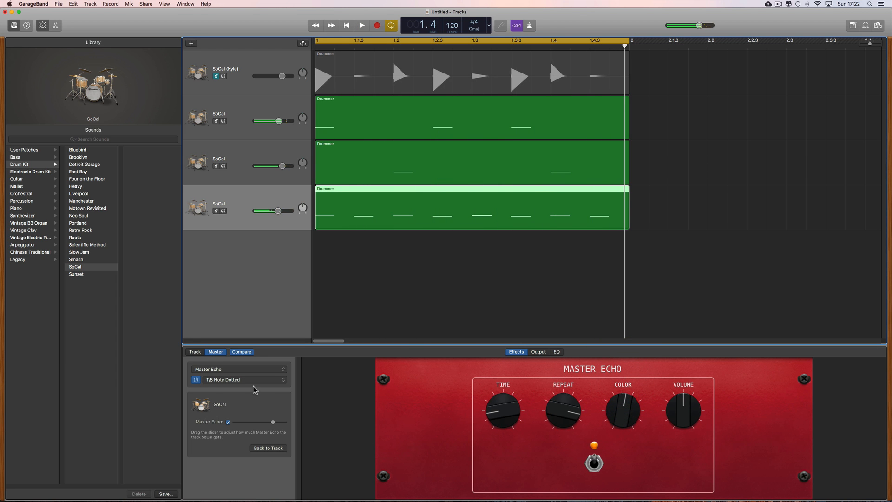
# Reduce the Master Echo send of the hi-hat track to about a third and audition the loop
pyautogui.click(198, 353)
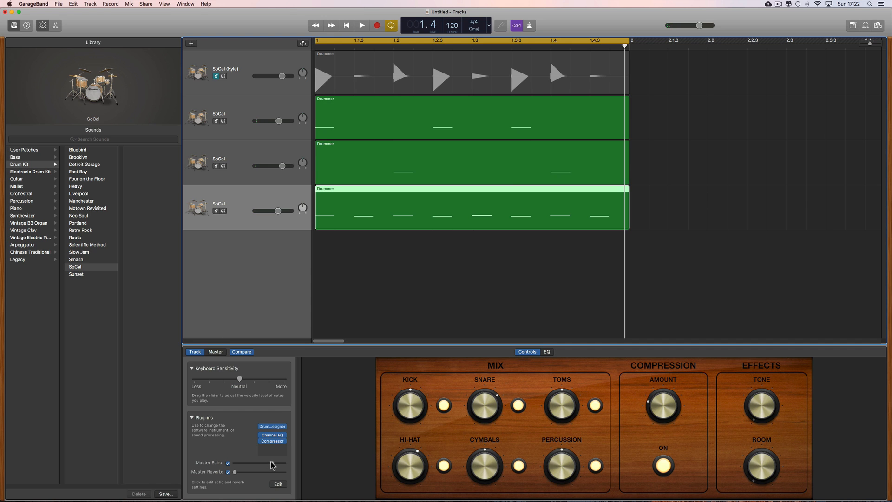
pyautogui.moveTo(261, 462); pyautogui.dragTo(250, 463)
pyautogui.press('space')
pyautogui.press('space')
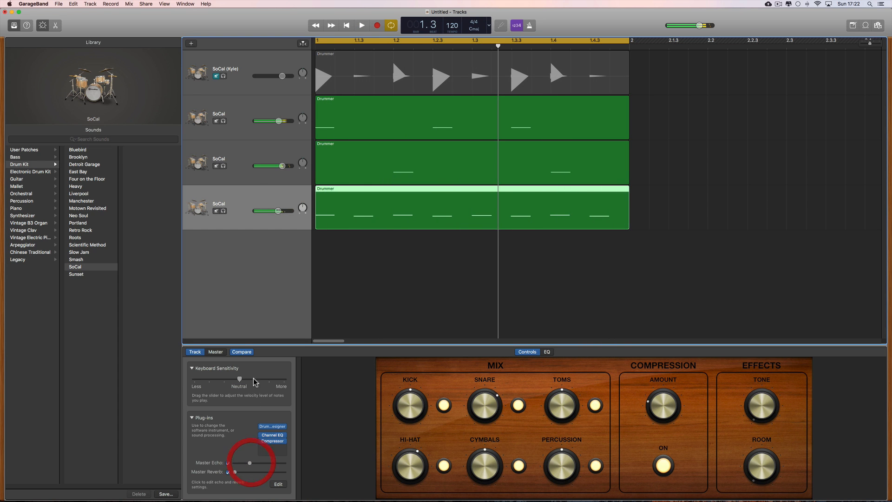
# Lower the Master Reverb send of the snare track slightly and audition the loop
pyautogui.click(247, 169)
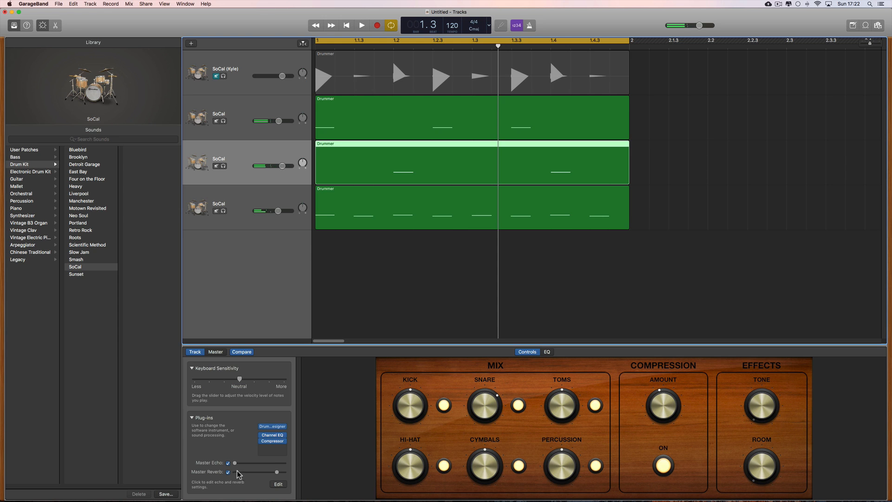
pyautogui.moveTo(277, 471); pyautogui.dragTo(266, 472)
pyautogui.press('space')
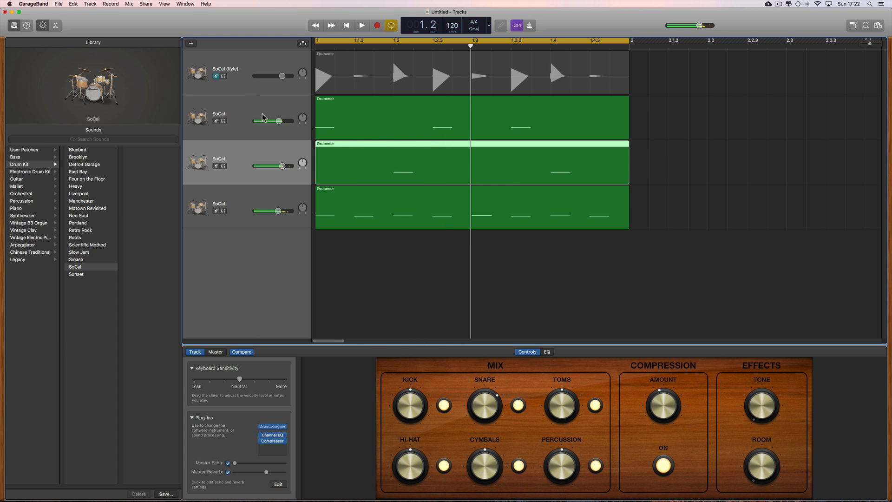
# Raise the volume of the kick track slightly and play the loop
pyautogui.click(253, 115)
pyautogui.moveTo(283, 122); pyautogui.dragTo(284, 122)
pyautogui.click(259, 252)
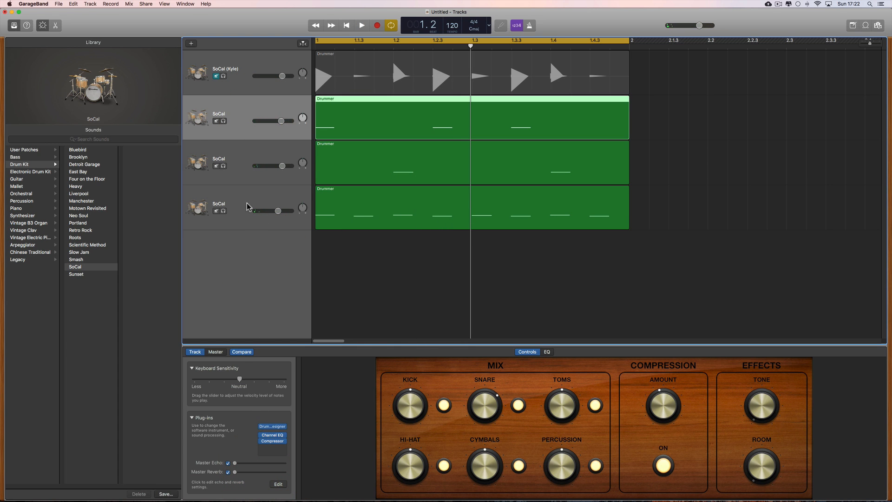
pyautogui.press('space')
# Raise the Master Echo send of the snare track to about a quarter, adjusting it while the loop plays
pyautogui.click(249, 151)
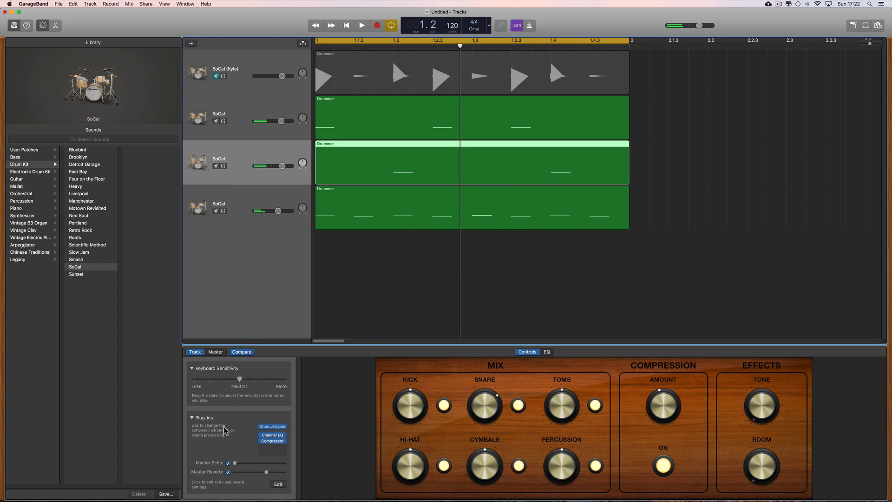
pyautogui.press('space')
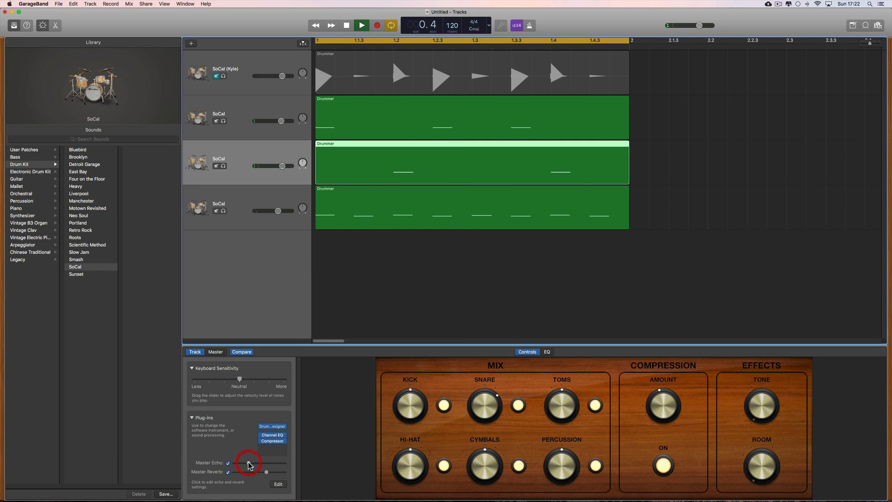
pyautogui.moveTo(247, 464); pyautogui.dragTo(252, 465)
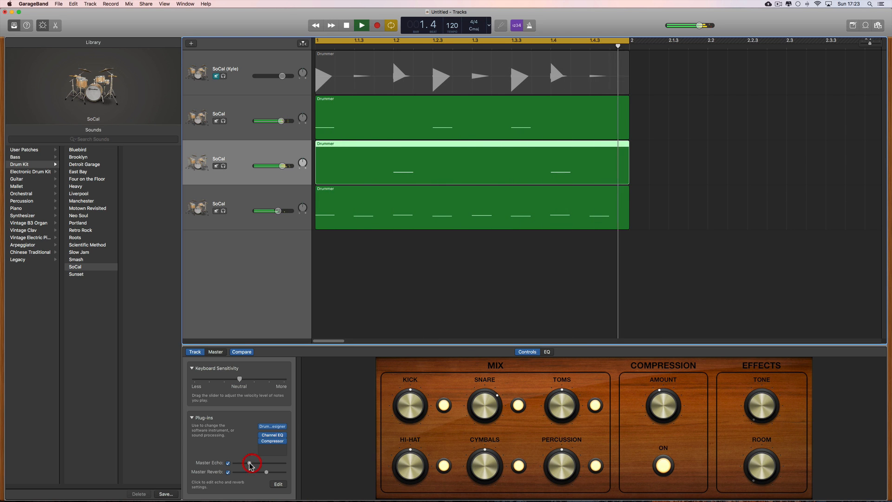
pyautogui.press('space')
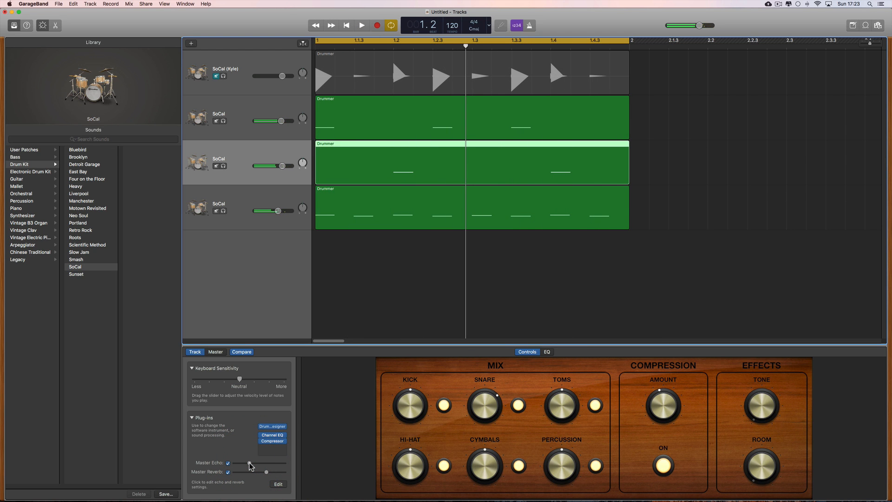
pyautogui.press('space')
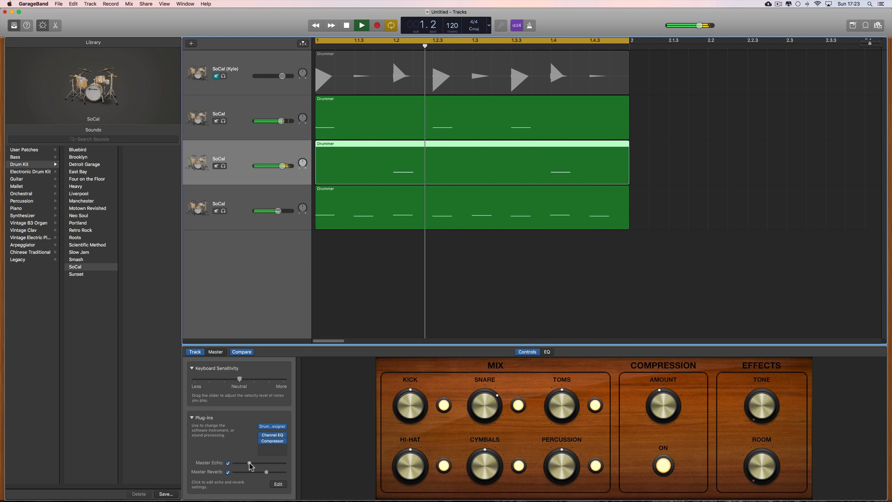
pyautogui.moveTo(249, 463); pyautogui.dragTo(248, 463)
pyautogui.press('space')
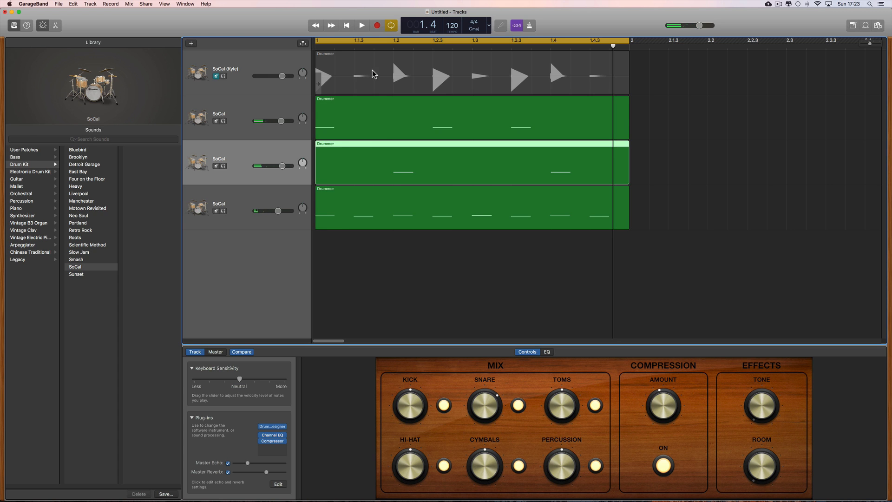
# Open the original Drummer region in the editor and compare it with the notes in the separate kick, snare and hi-hat tracks
pyautogui.click(357, 68)
pyautogui.doubleClick(357, 70)
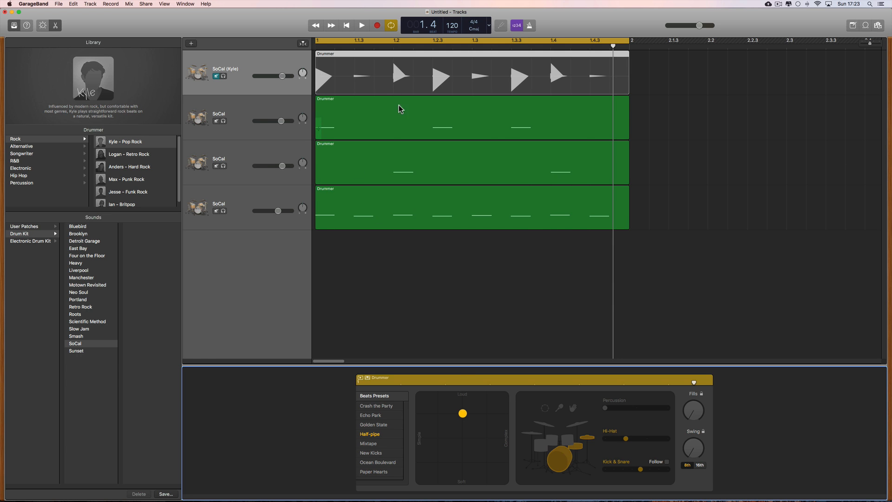
pyautogui.click(268, 116)
pyautogui.click(265, 162)
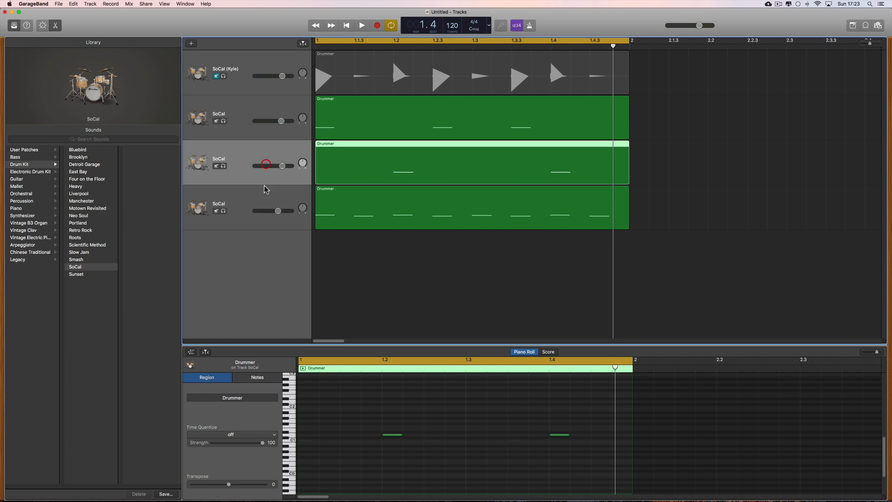
pyautogui.click(266, 210)
pyautogui.click(259, 103)
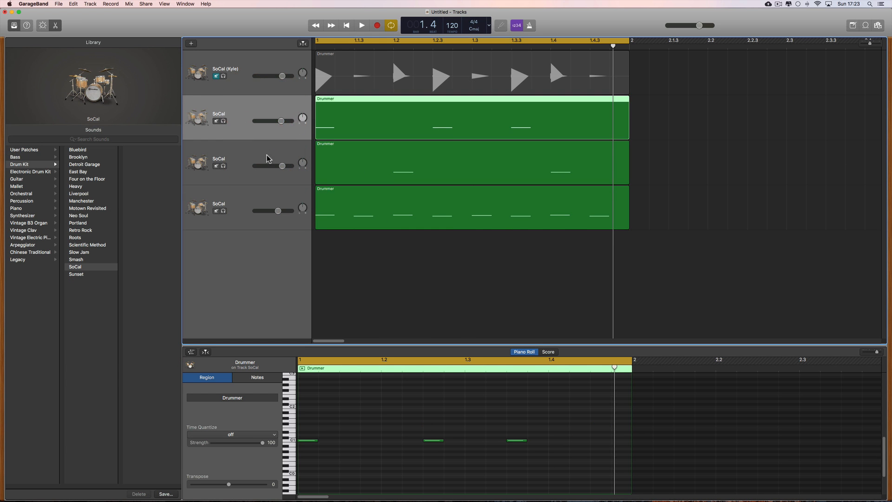
pyautogui.click(267, 155)
pyautogui.click(234, 114)
pyautogui.click(235, 113)
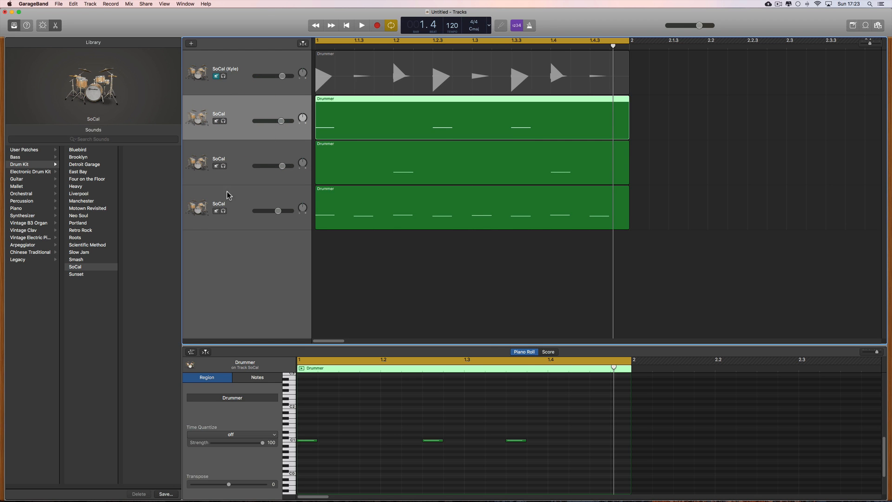
pyautogui.click(235, 77)
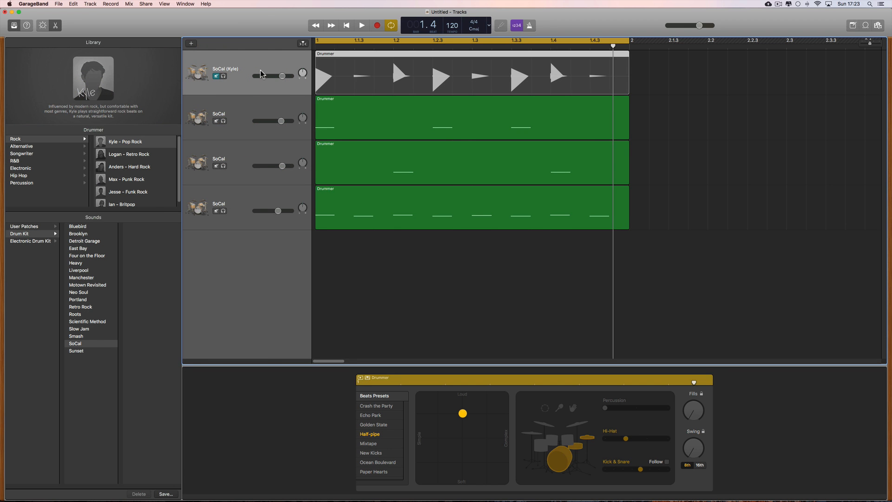
pyautogui.click(246, 114)
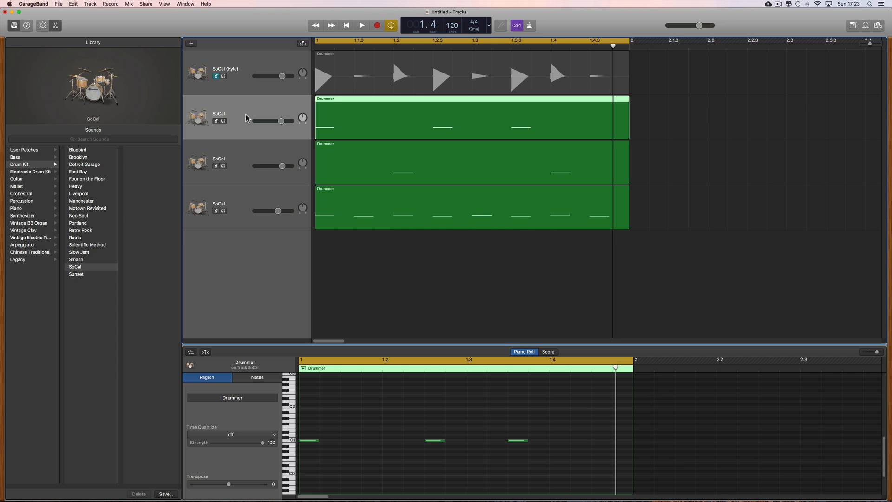
pyautogui.click(252, 161)
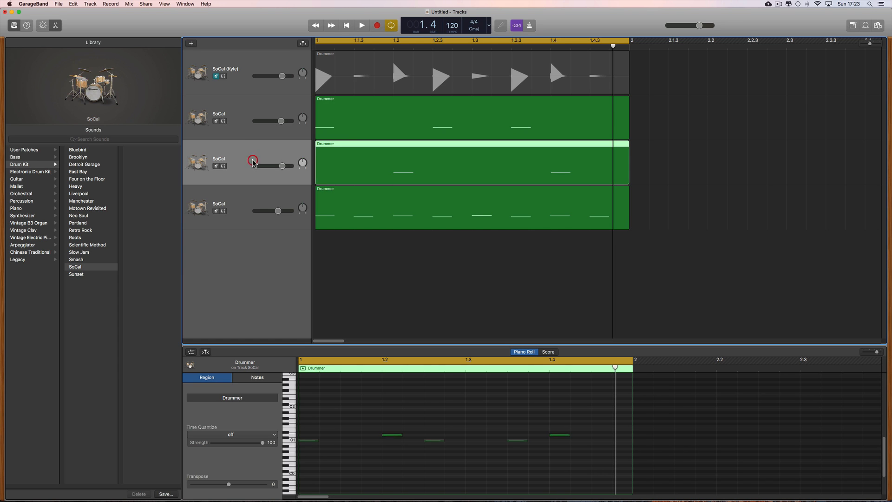
pyautogui.click(274, 201)
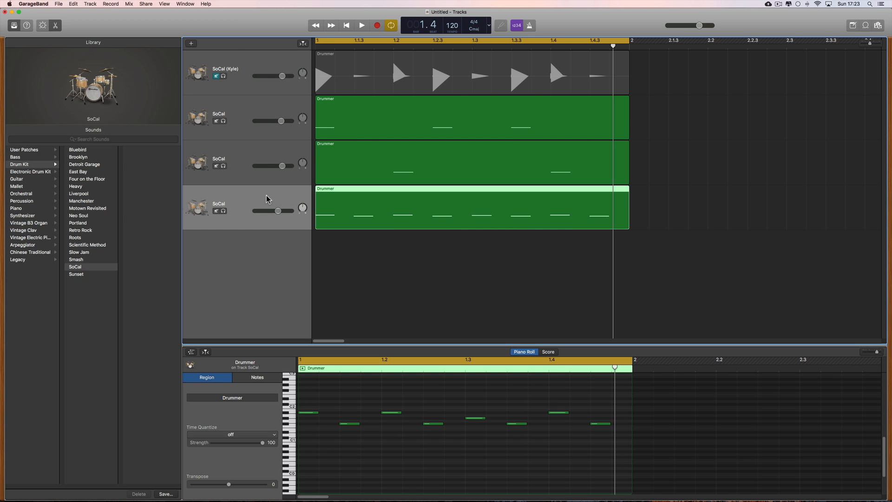
pyautogui.click(270, 72)
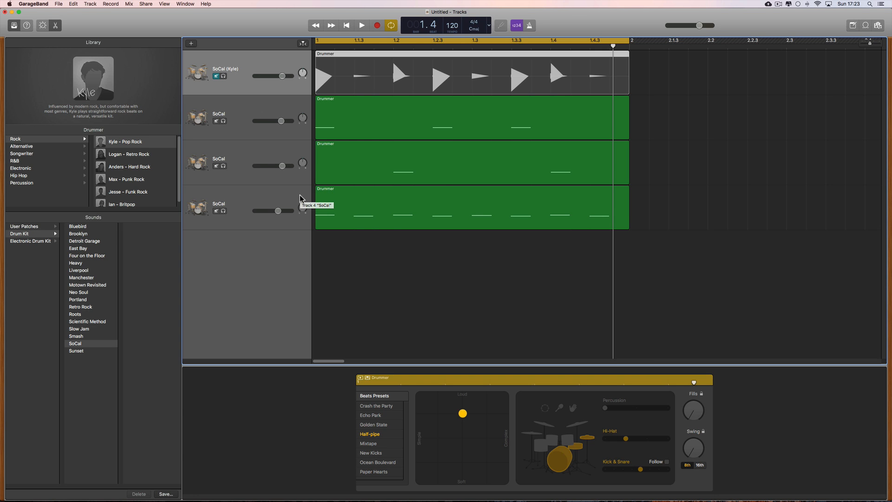
# Play the loop briefly and review the kick, snare and hi-hat tracks one after another
pyautogui.press('space')
pyautogui.press('space')
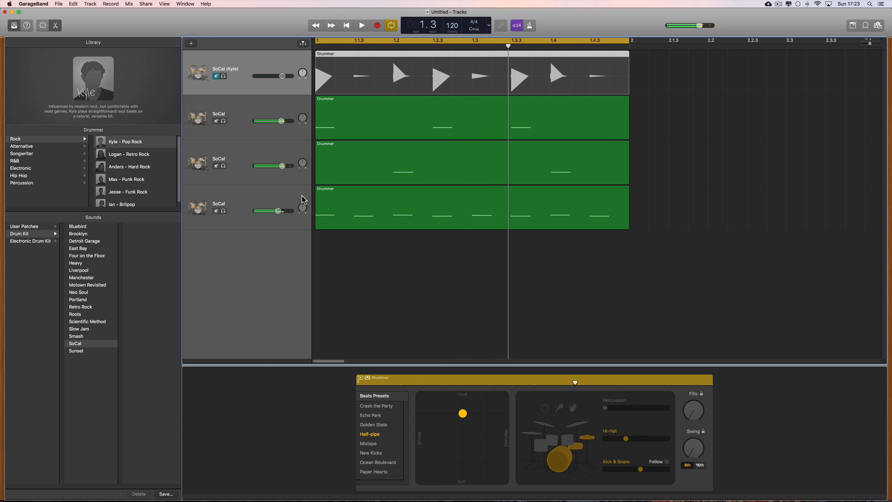
pyautogui.click(241, 124)
pyautogui.click(245, 163)
pyautogui.click(249, 194)
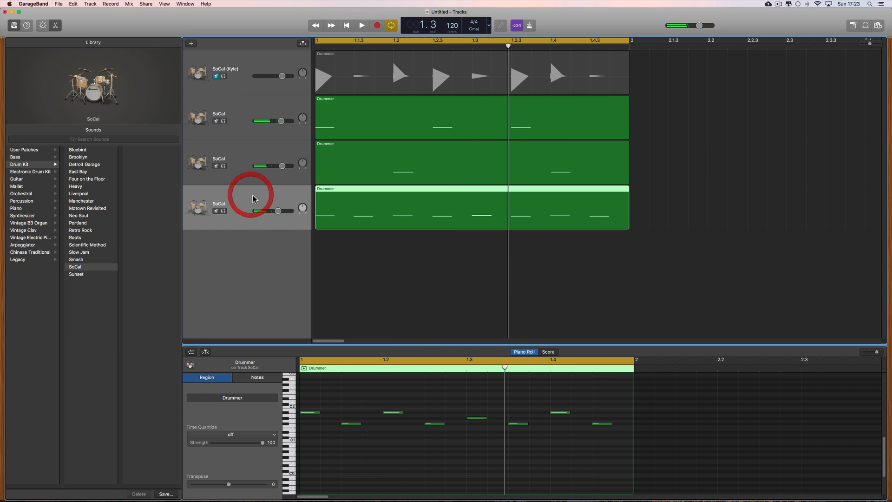
pyautogui.click(236, 132)
pyautogui.click(248, 149)
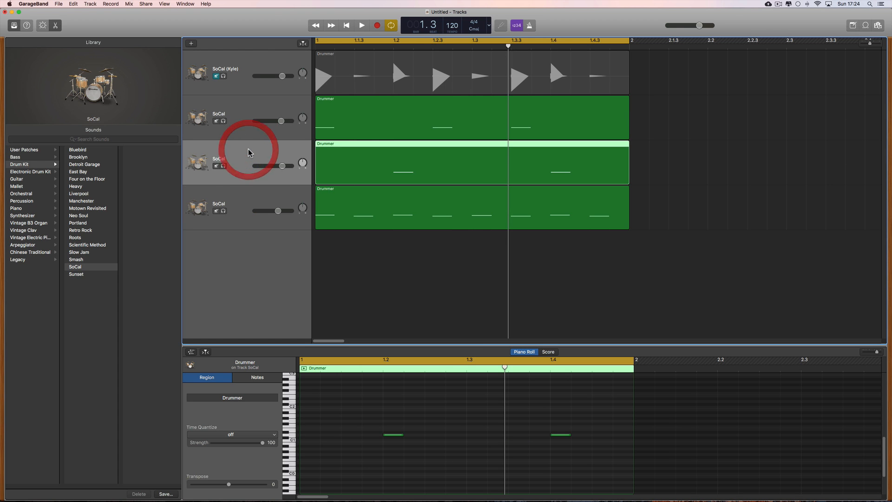
pyautogui.click(250, 203)
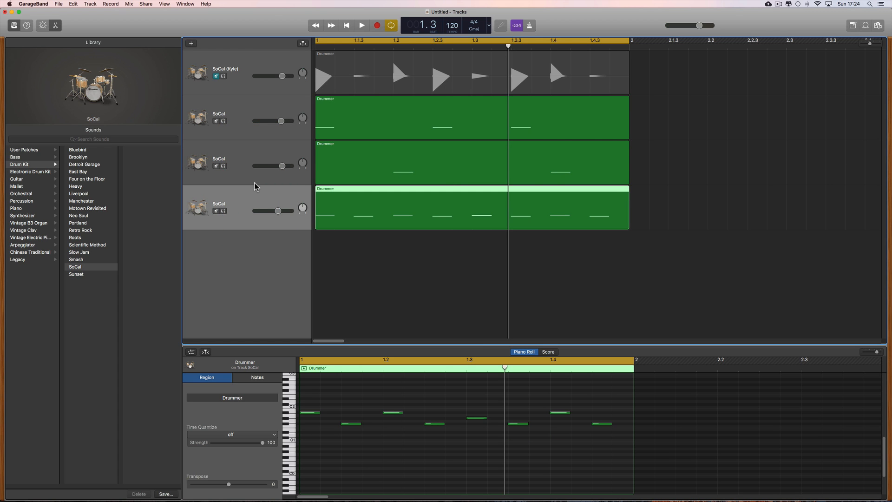
# Change the kick track's drum kit to Heavy
pyautogui.click(240, 134)
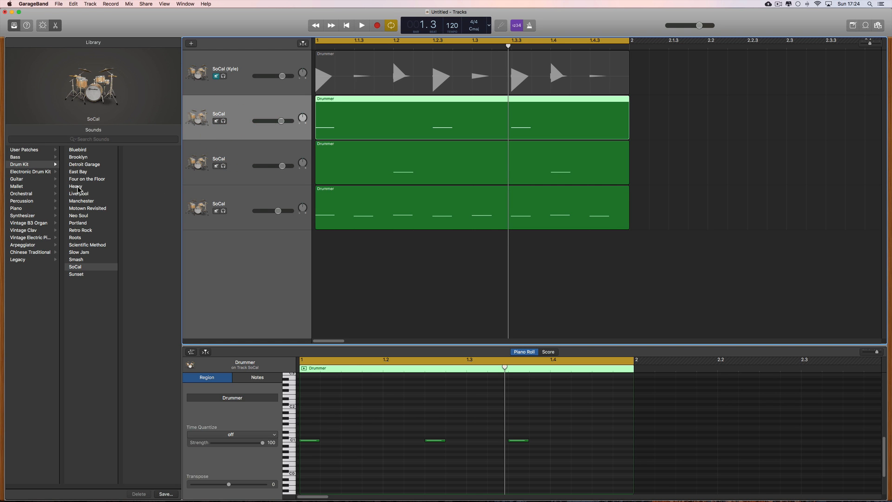
pyautogui.click(76, 186)
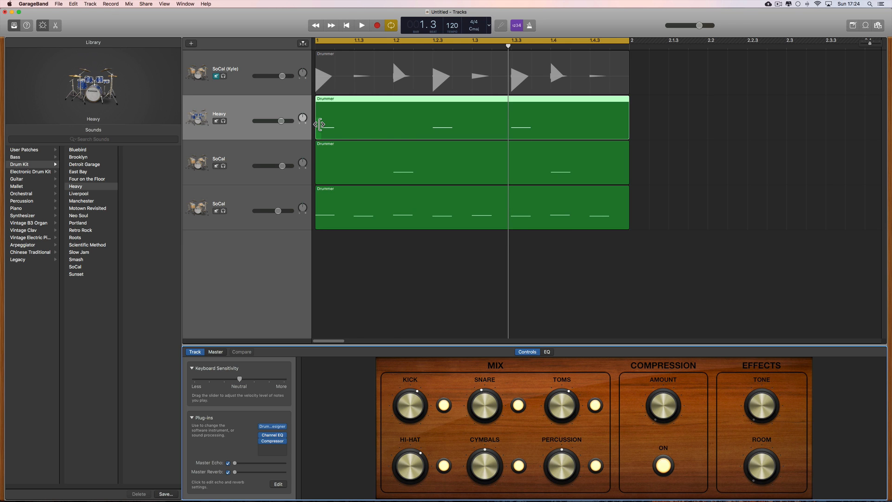
# Play the loop from the start to hear the Heavy kick together with the snare and hi-hat tracks
pyautogui.press('Return')
pyautogui.press('space')
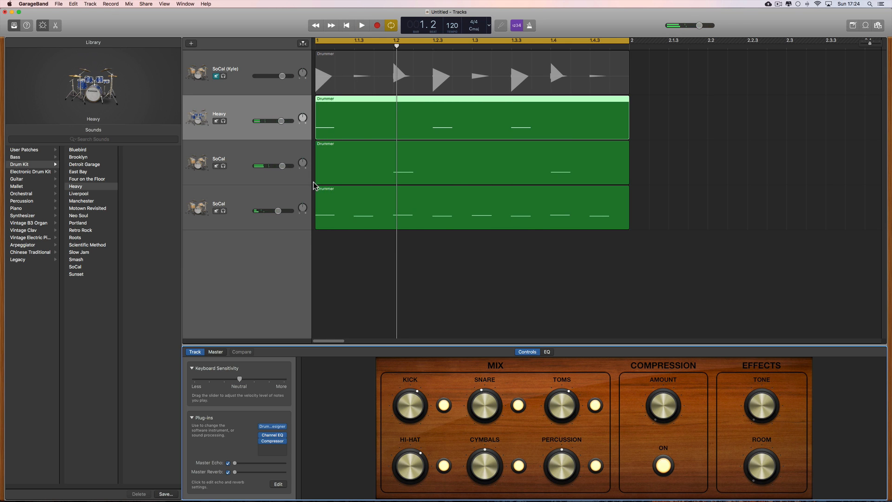
pyautogui.press('space')
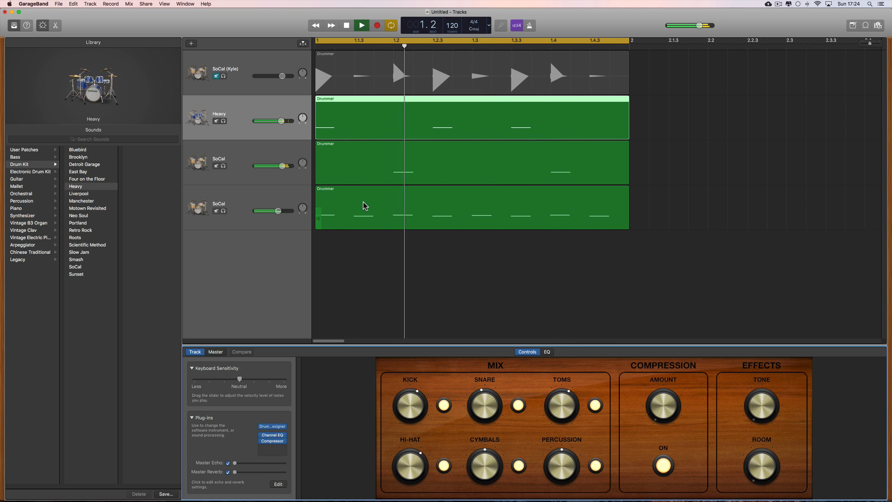
pyautogui.press('space')
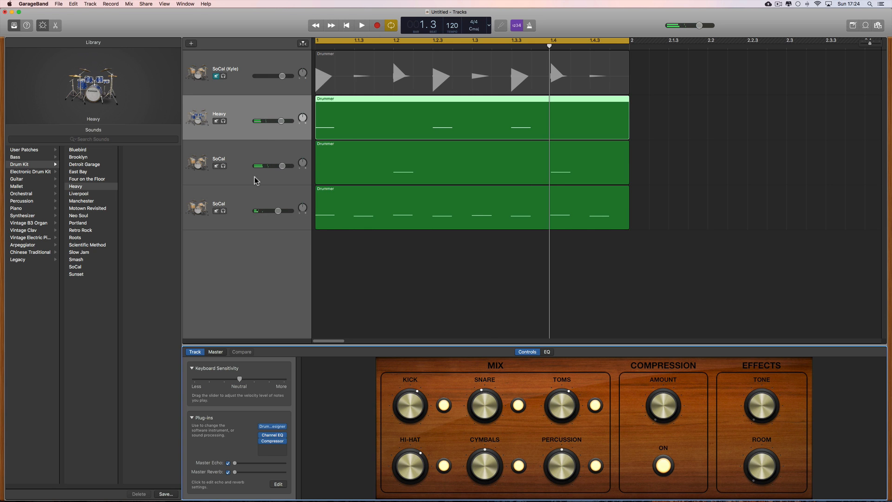
# Shape the kick track's EQ: boost about 9 dB at 112 Hz and 5.5 dB near 3 kHz, cut 8.5 dB at 430 Hz
pyautogui.click(548, 352)
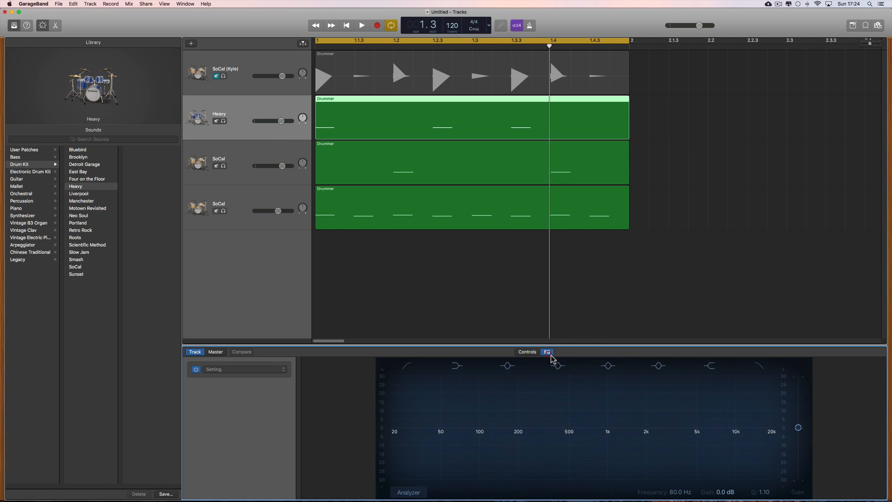
pyautogui.moveTo(560, 427); pyautogui.dragTo(563, 439)
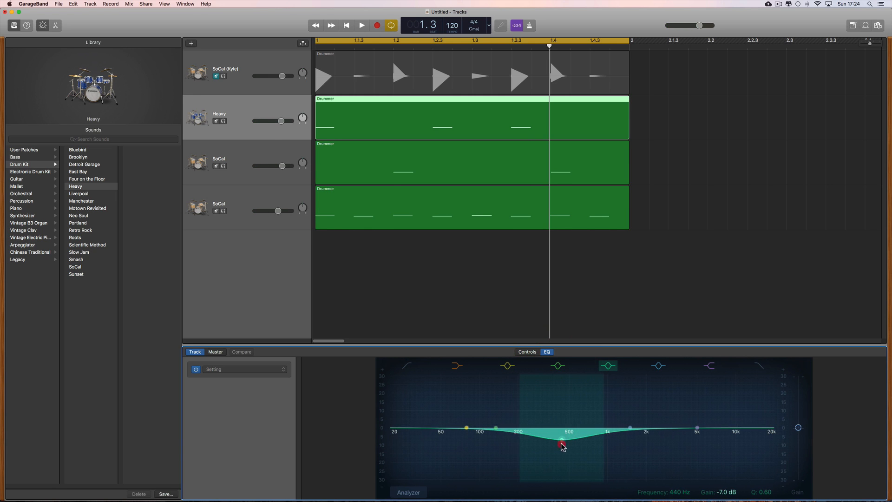
pyautogui.moveTo(495, 427); pyautogui.dragTo(485, 413)
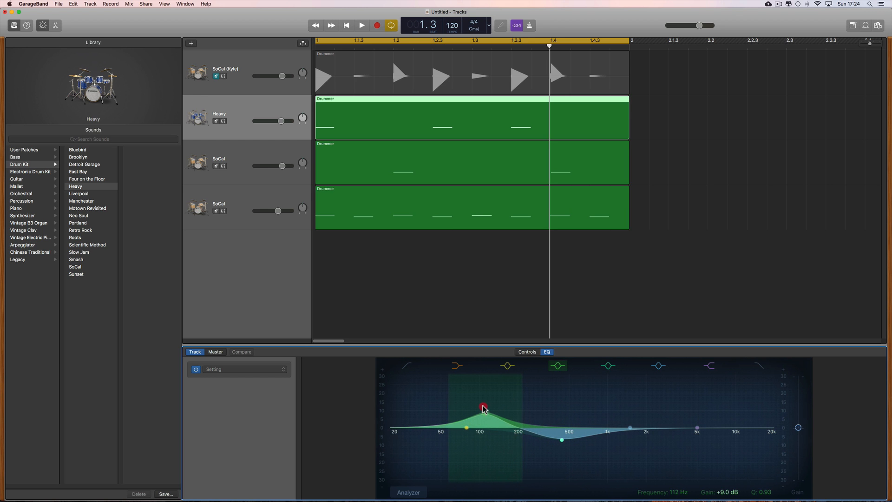
pyautogui.moveTo(629, 427); pyautogui.dragTo(674, 417)
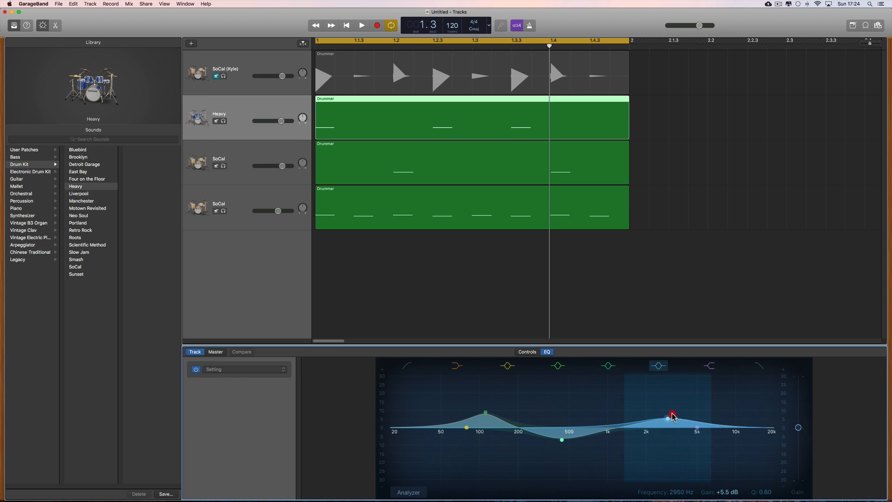
pyautogui.moveTo(764, 492); pyautogui.dragTo(765, 486)
pyautogui.moveTo(560, 439); pyautogui.dragTo(559, 442)
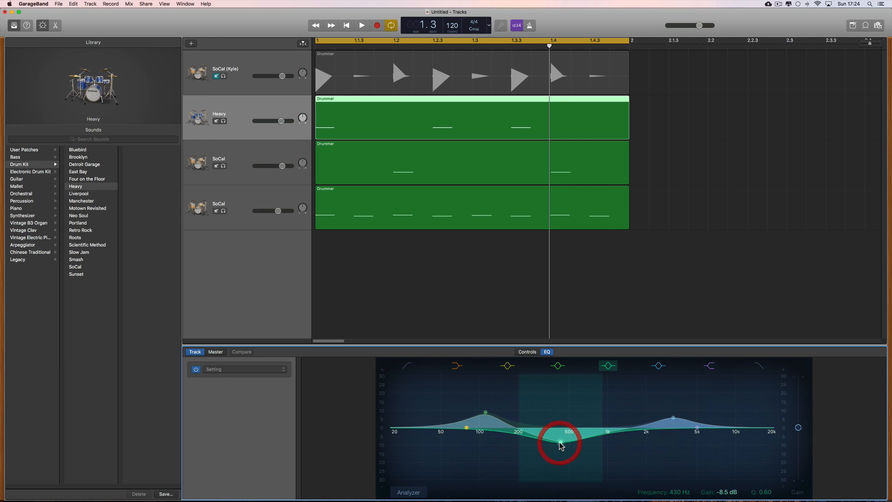
# Refine the kick EQ's low boost to +10.5 dB at 102 Hz, checking it against loop playback
pyautogui.press('space')
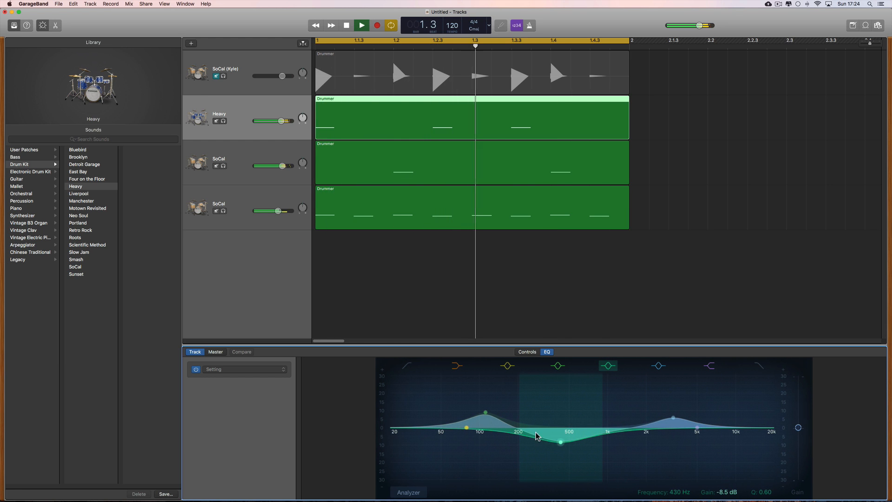
pyautogui.click(485, 412)
pyautogui.moveTo(485, 412); pyautogui.dragTo(481, 414)
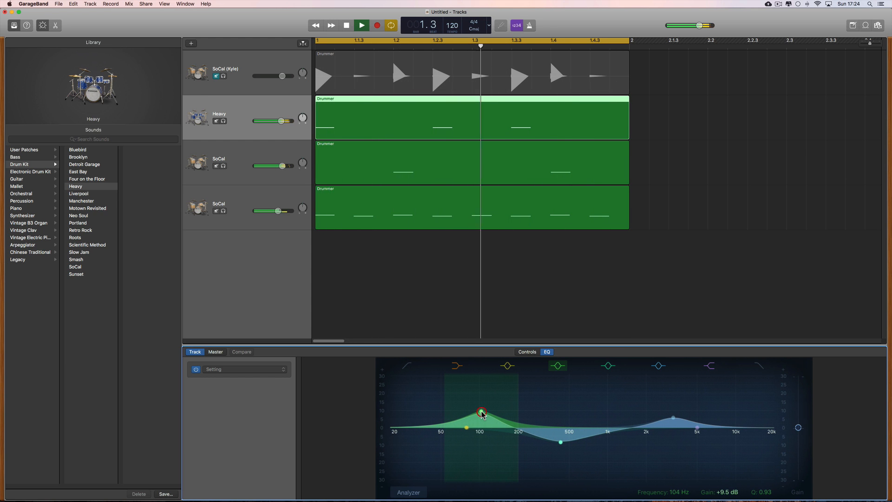
pyautogui.press('space')
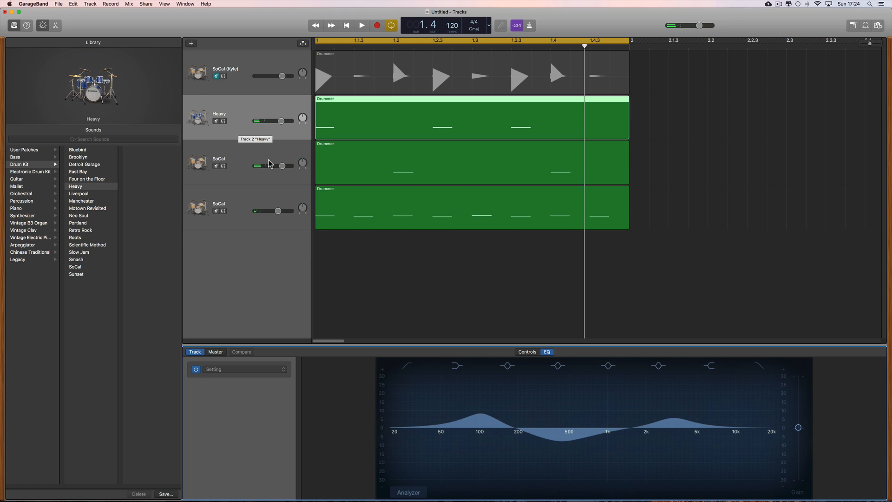
pyautogui.moveTo(483, 409)
pyautogui.moveTo(482, 413); pyautogui.dragTo(480, 411)
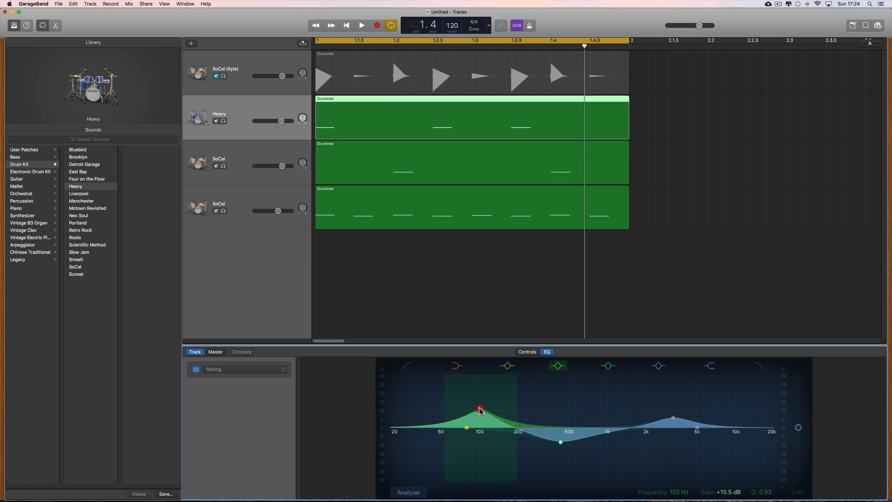
pyautogui.press('space')
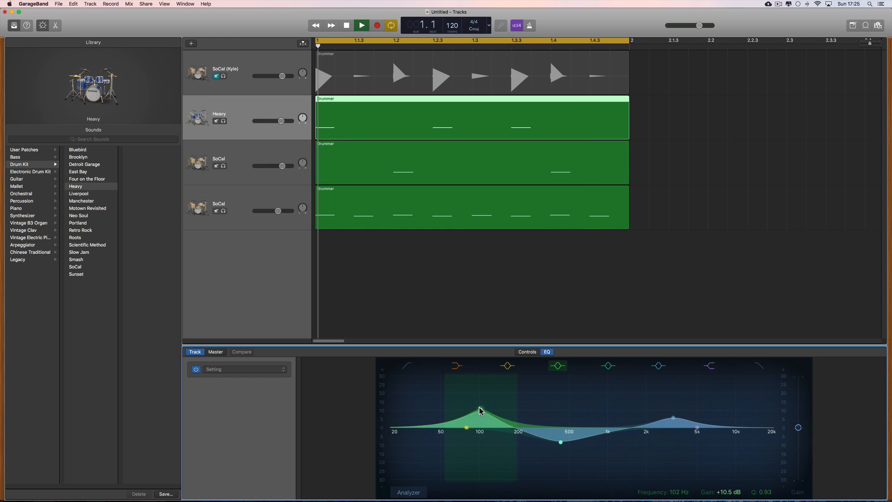
pyautogui.press('space')
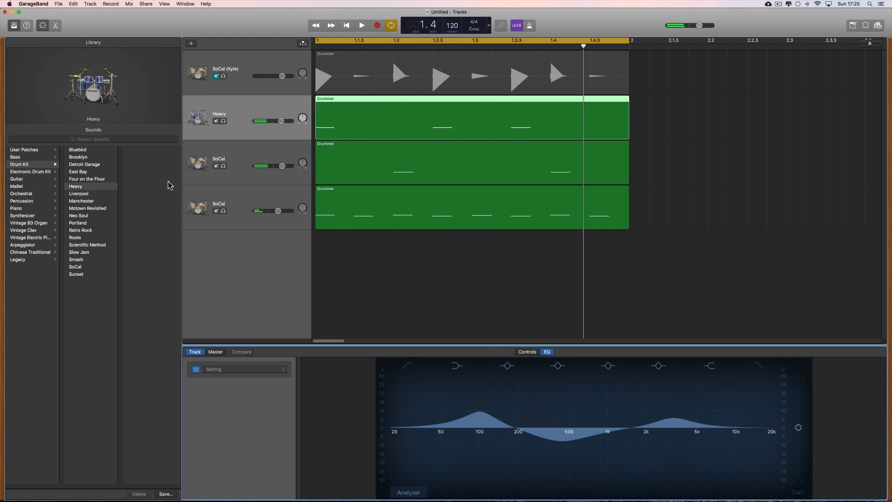
# Change the kick track's drum kit to East Bay, solo the track and play it
pyautogui.click(249, 116)
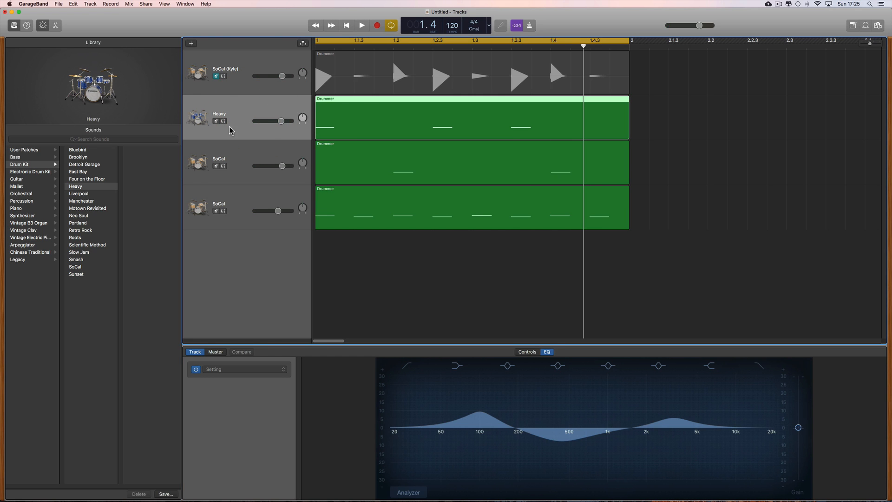
pyautogui.click(84, 172)
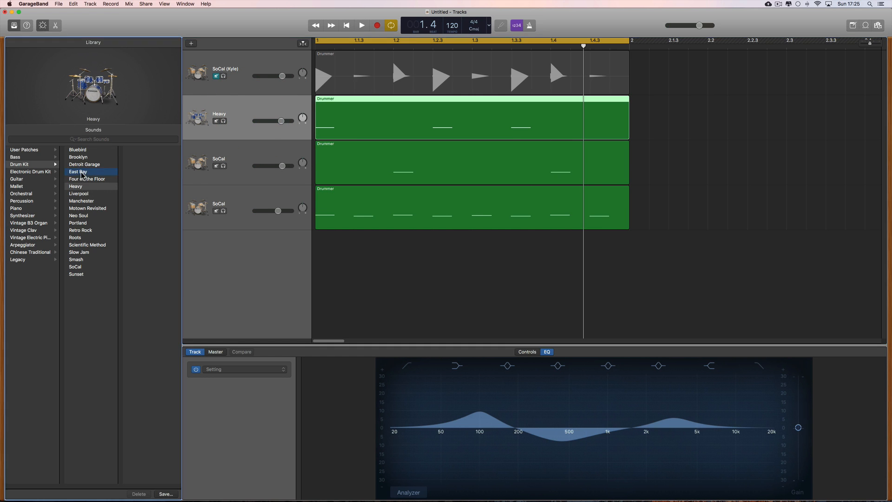
pyautogui.click(500, 176)
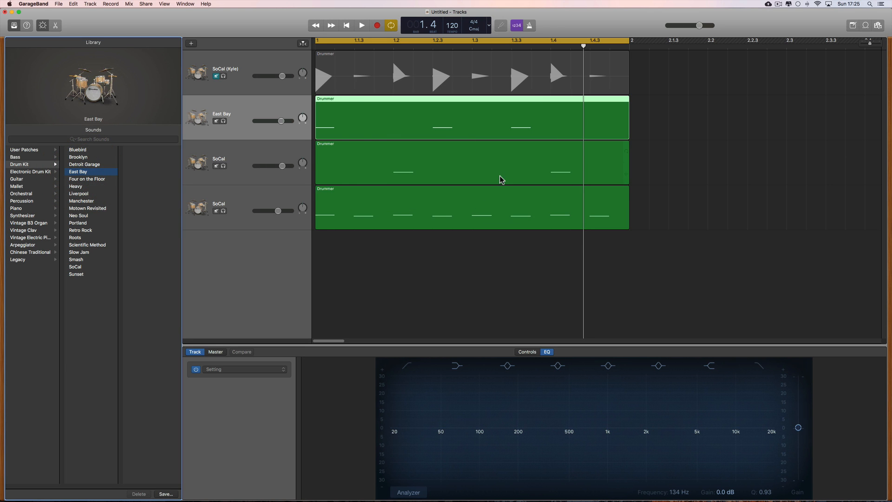
pyautogui.click(225, 121)
pyautogui.press('space')
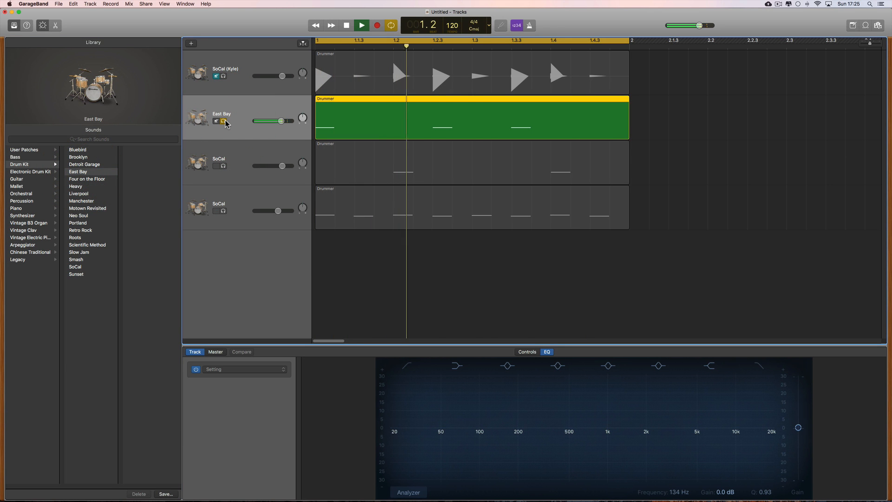
pyautogui.press('space')
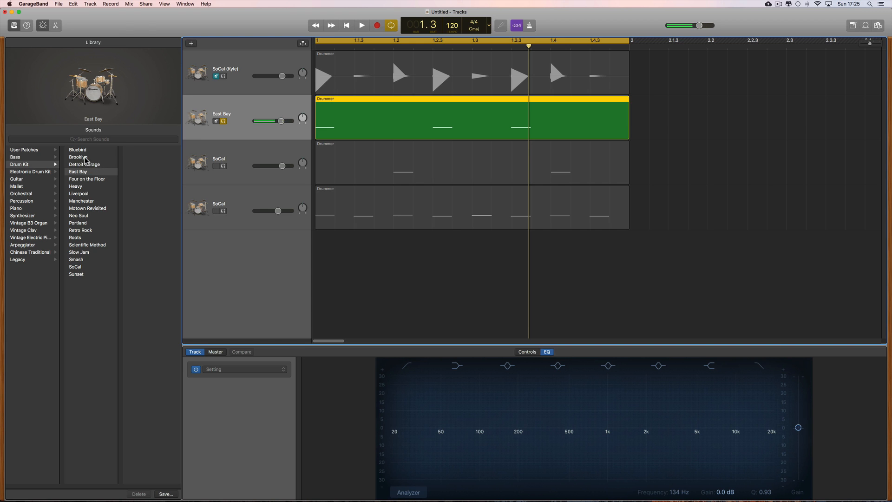
# Audition the Brooklyn and Bluebird drum kits on the soloed kick track
pyautogui.click(85, 159)
pyautogui.press('space')
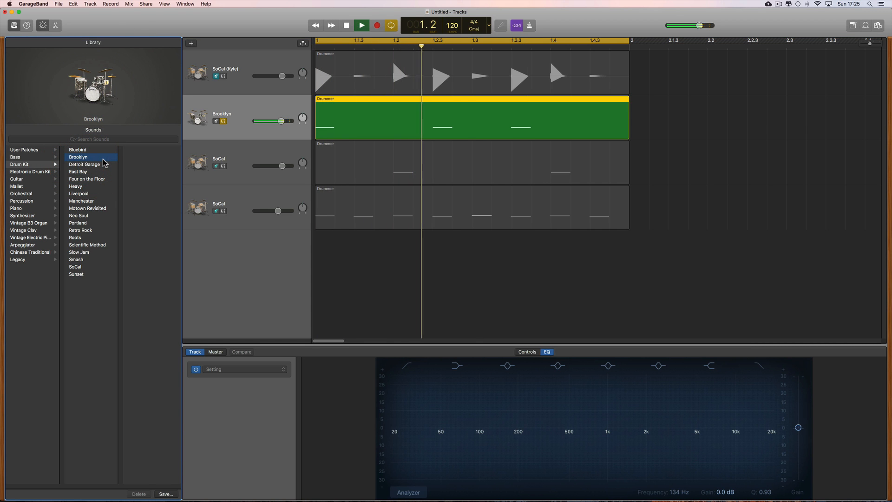
pyautogui.press('space')
pyautogui.click(90, 150)
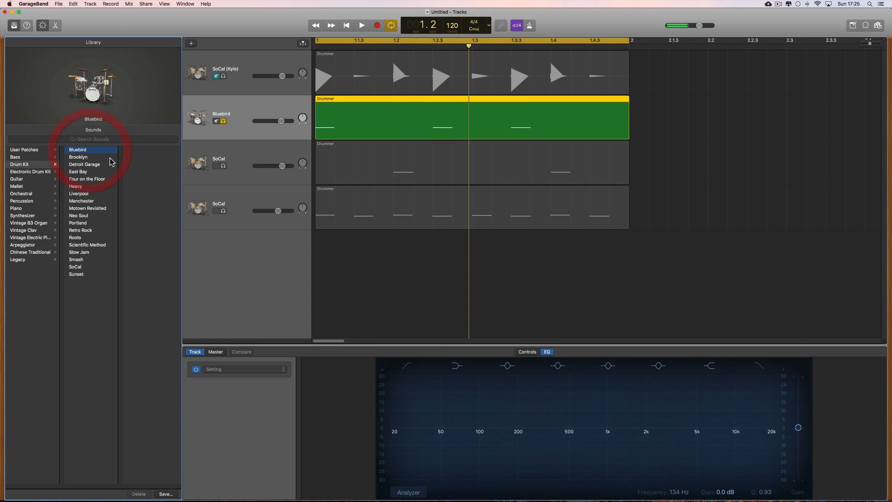
pyautogui.press('space')
pyautogui.press('space')
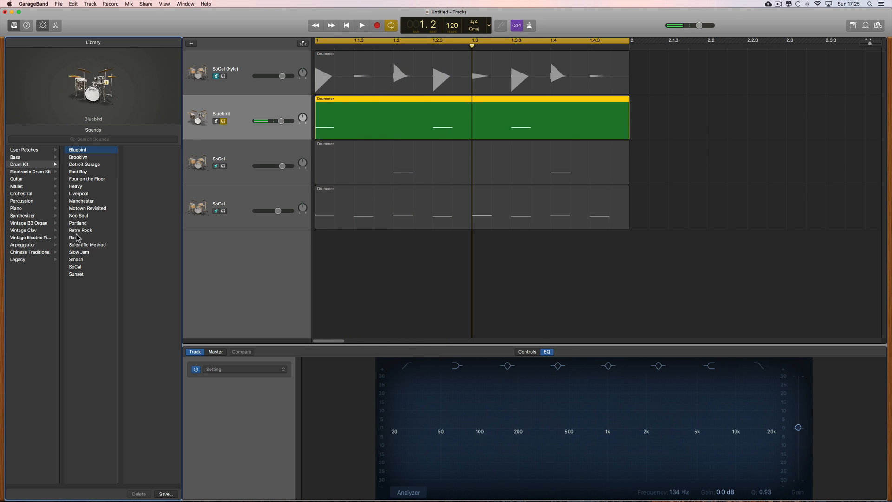
# Try the Four on the Floor and Liverpool drum kits on the kick track, playing the loop with each
pyautogui.click(84, 179)
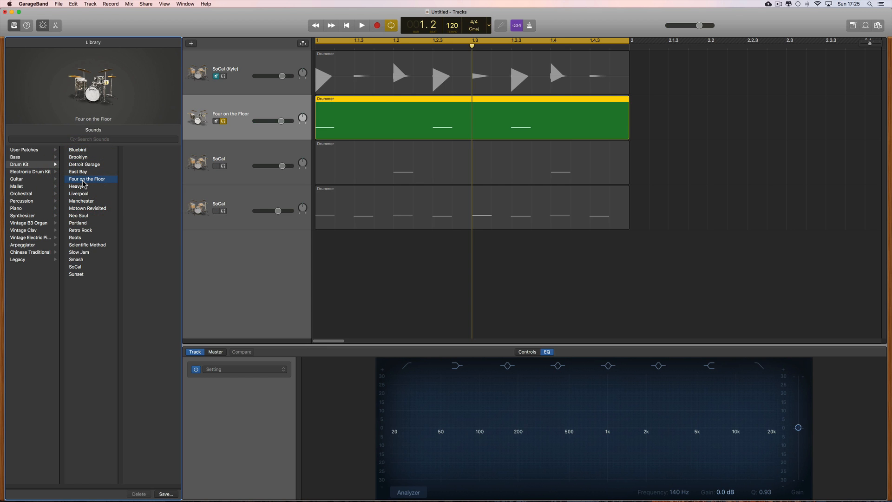
pyautogui.press('space')
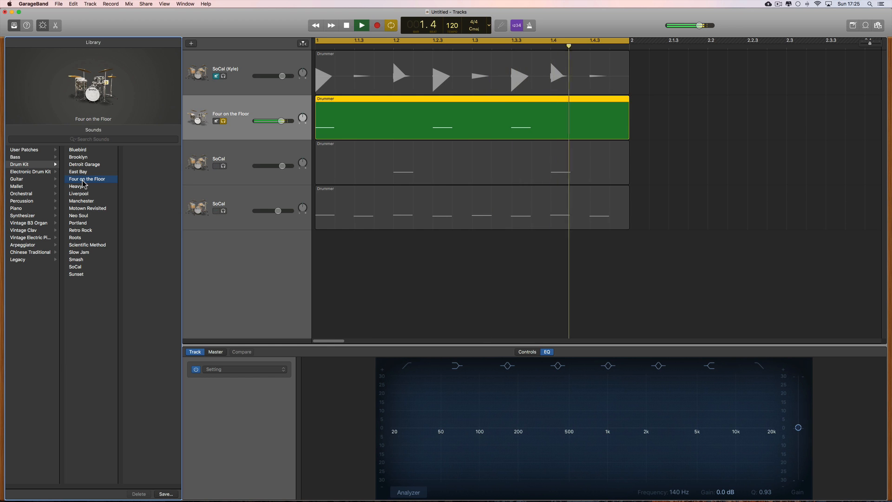
pyautogui.press('space')
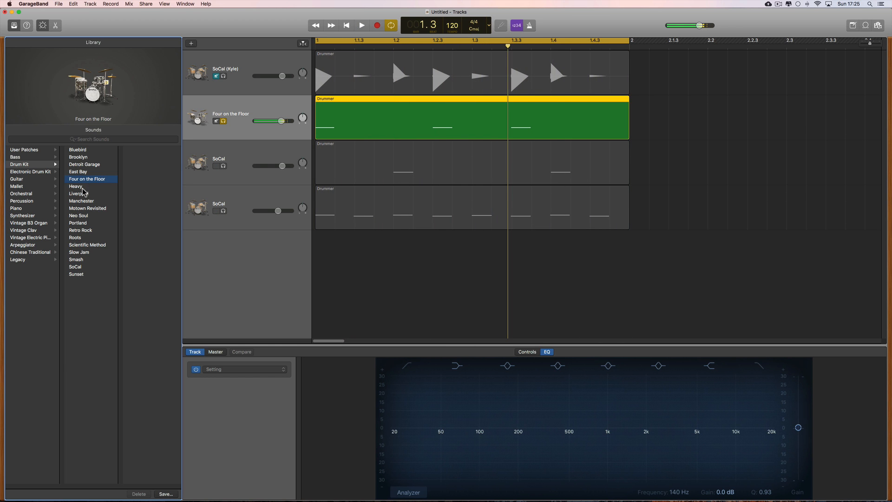
pyautogui.click(83, 194)
pyautogui.press('space')
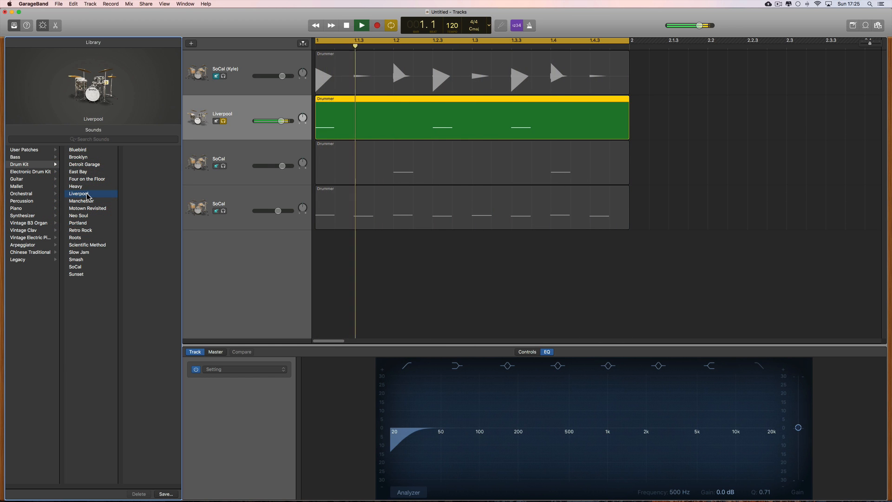
pyautogui.press('space')
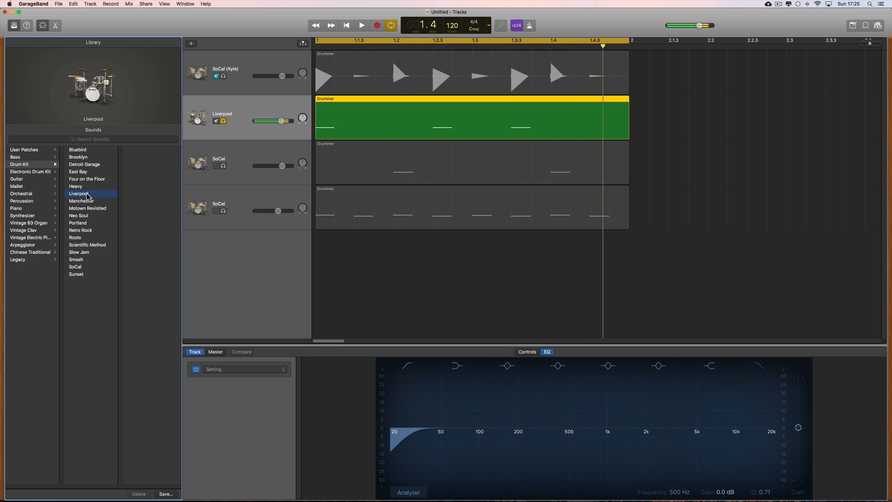
# Audition the kick track with the Manchester and Motown Revisited drum kits
pyautogui.click(81, 201)
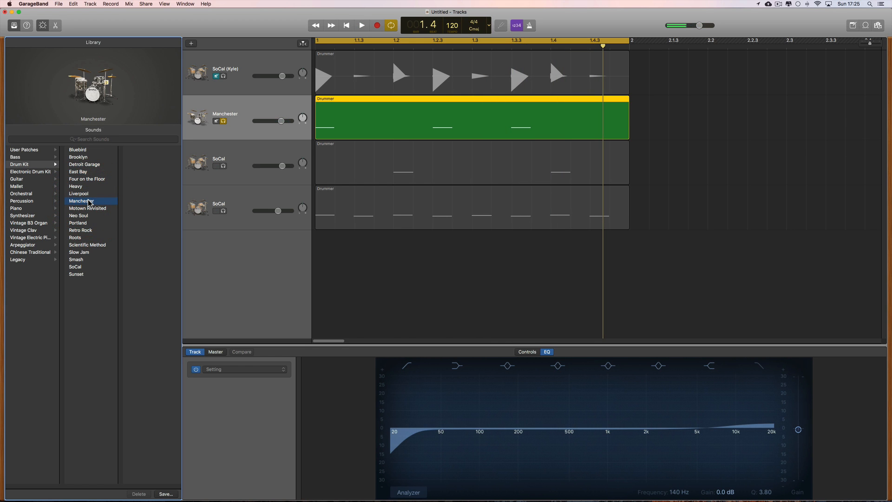
pyautogui.press('space')
pyautogui.press('space')
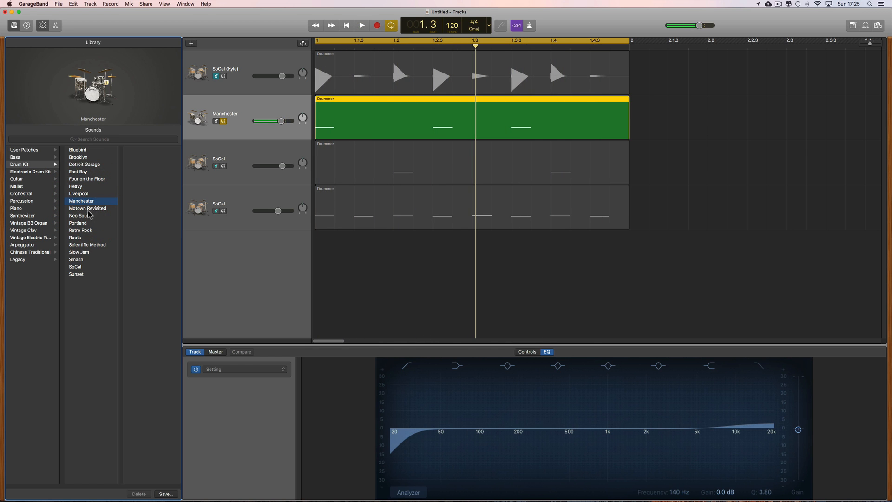
pyautogui.click(88, 208)
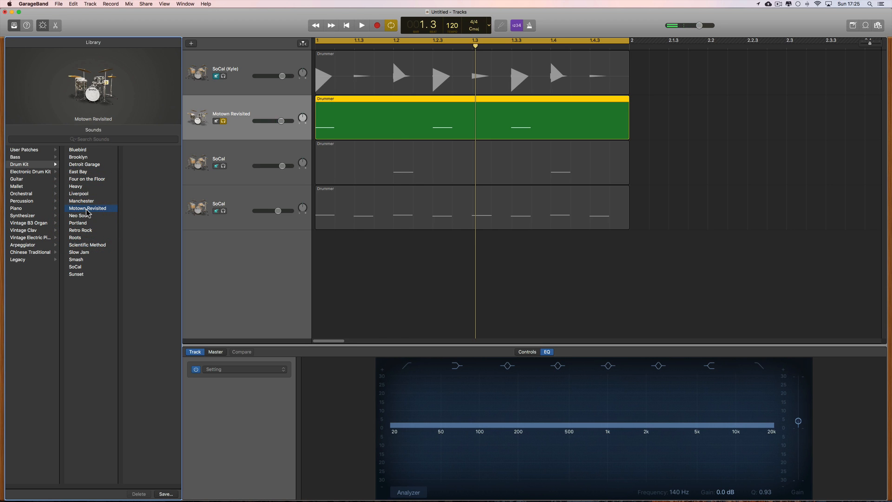
pyautogui.press('space')
pyautogui.press('space')
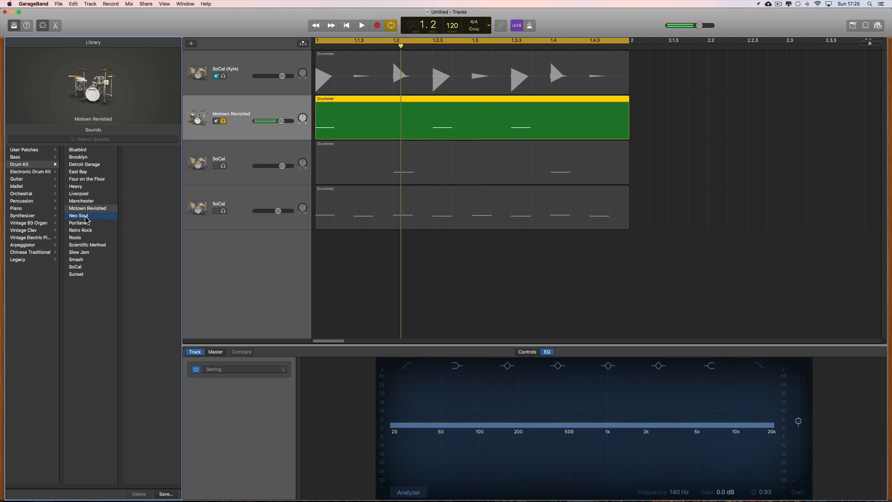
# Audition the kick track with the Neo Soul and Portland drum kits, and switch it to Retro Rock for playback
pyautogui.click(86, 216)
pyautogui.press('space')
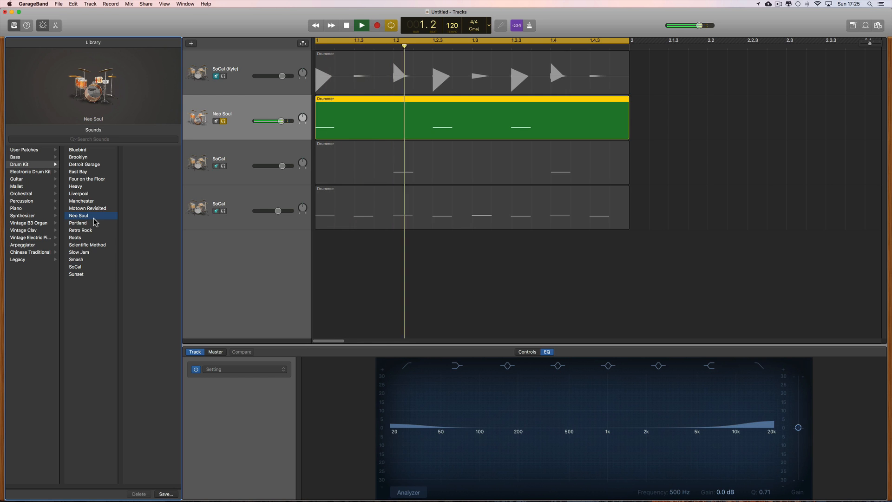
pyautogui.press('space')
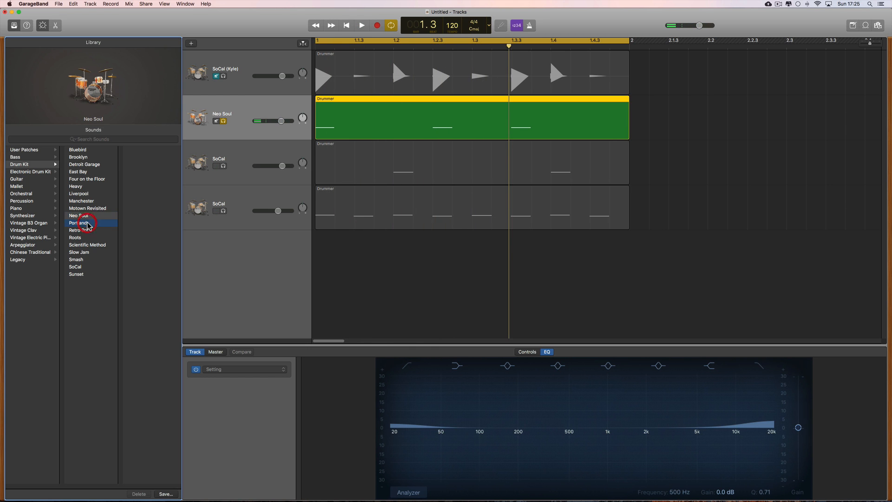
pyautogui.click(88, 223)
pyautogui.press('space')
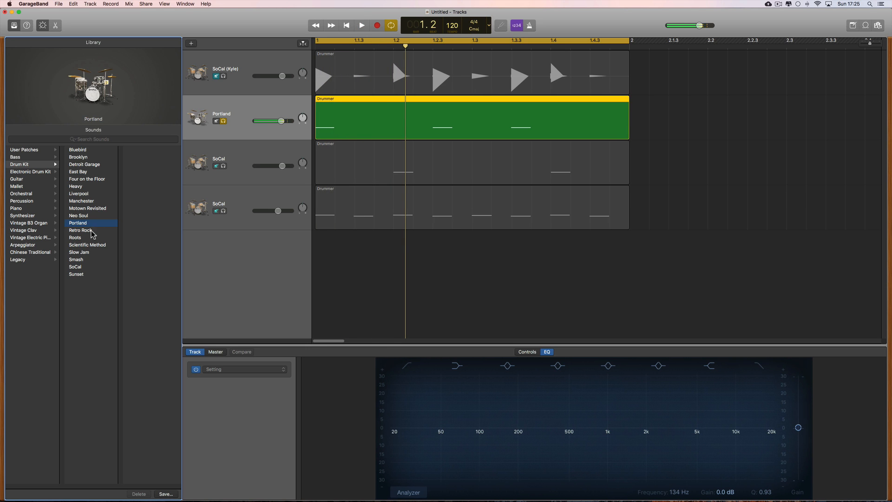
pyautogui.press('space')
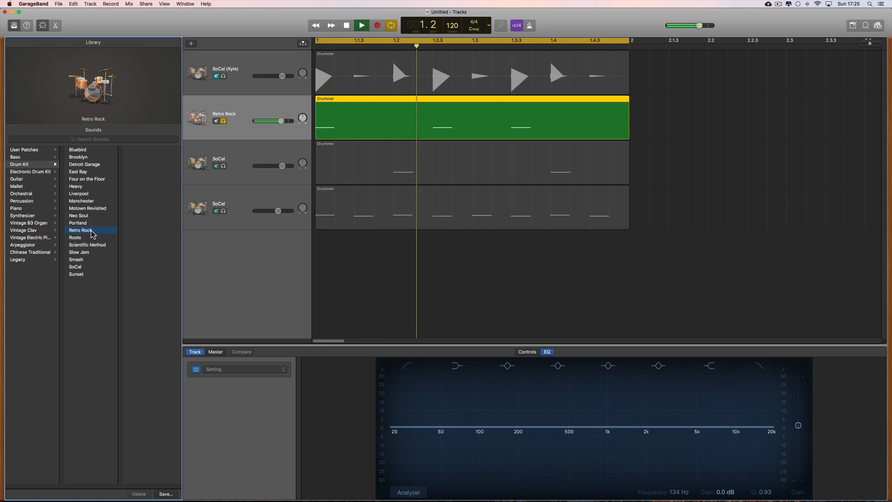
# Try the Roots, Scientific Method and Slow Jam drum kits on the soloed kick track, playing the loop between changes
pyautogui.click(85, 238)
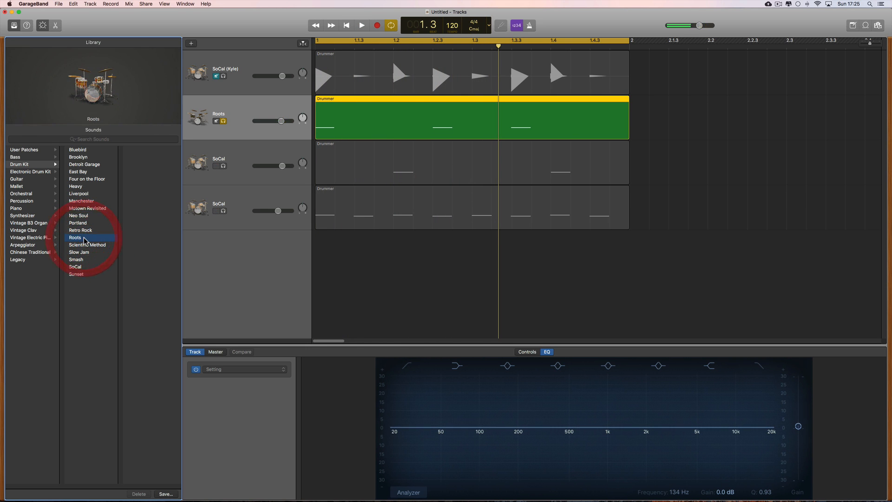
pyautogui.press('space')
pyautogui.click(86, 245)
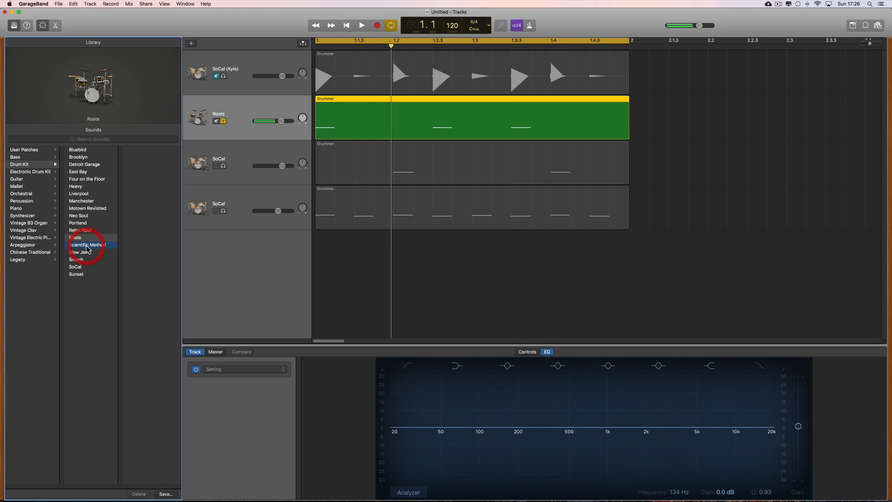
pyautogui.click(88, 252)
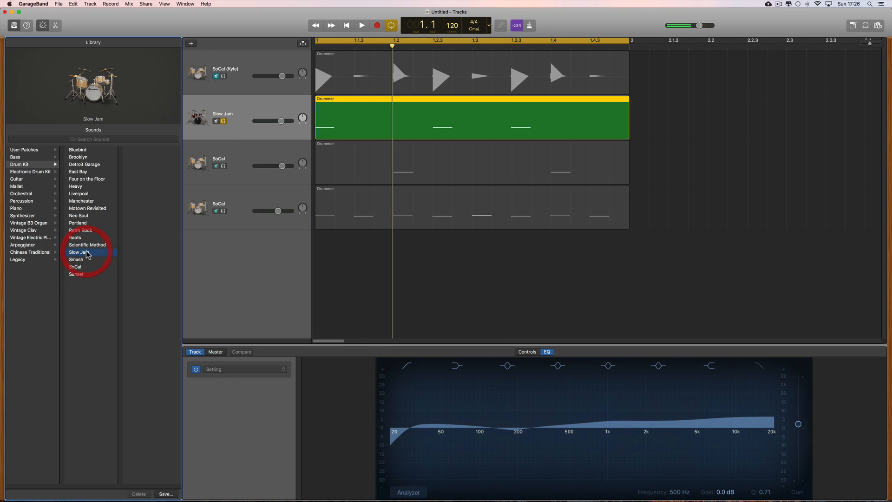
pyautogui.press('space')
pyautogui.press('space')
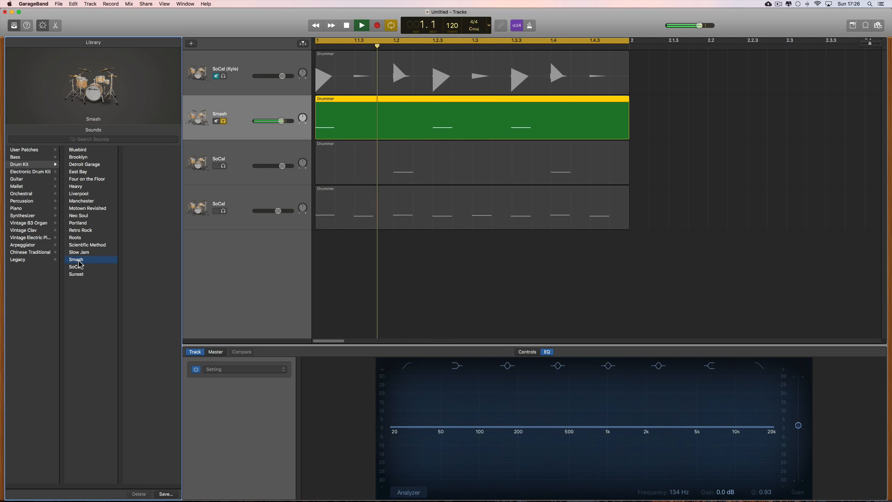
# Compare the SoCal, Smash and Sunset drum kits on the kick track and go back to Retro Rock
pyautogui.click(81, 267)
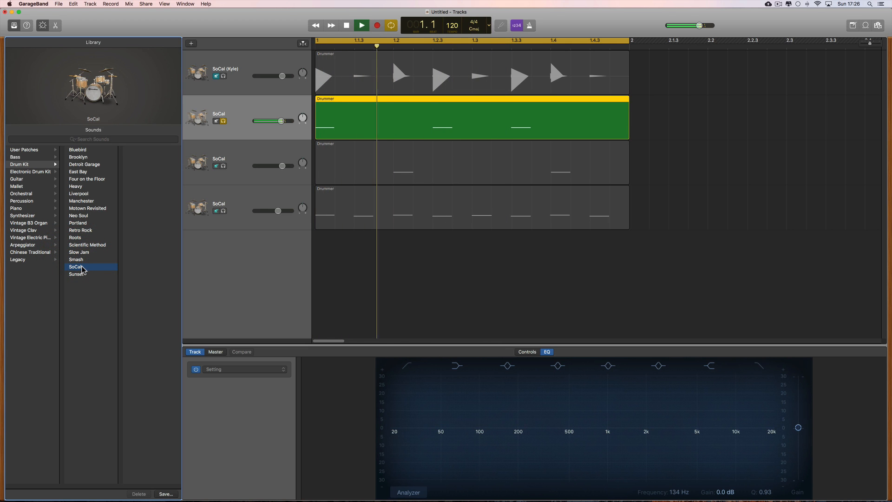
pyautogui.press('space')
pyautogui.click(80, 261)
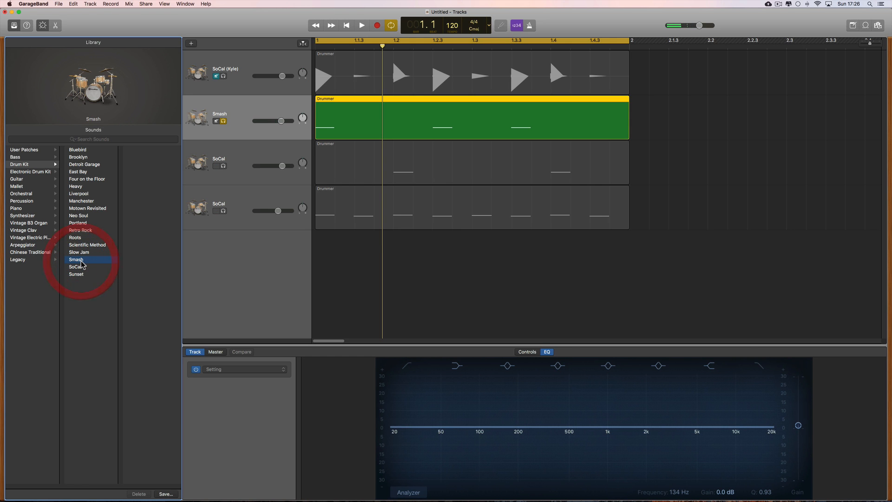
pyautogui.press('space')
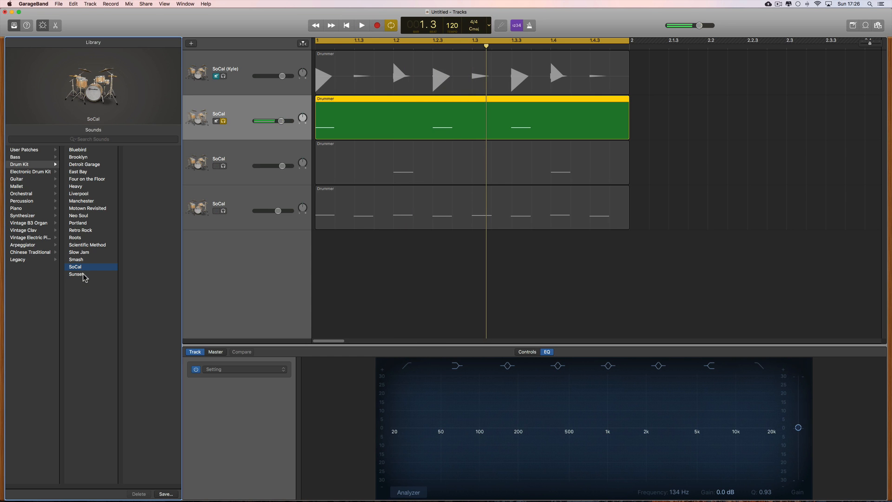
pyautogui.click(83, 274)
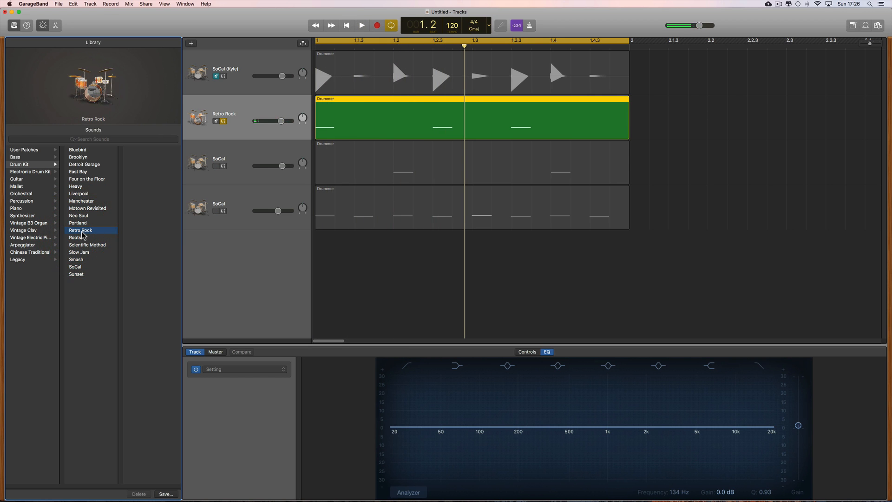
pyautogui.press('space')
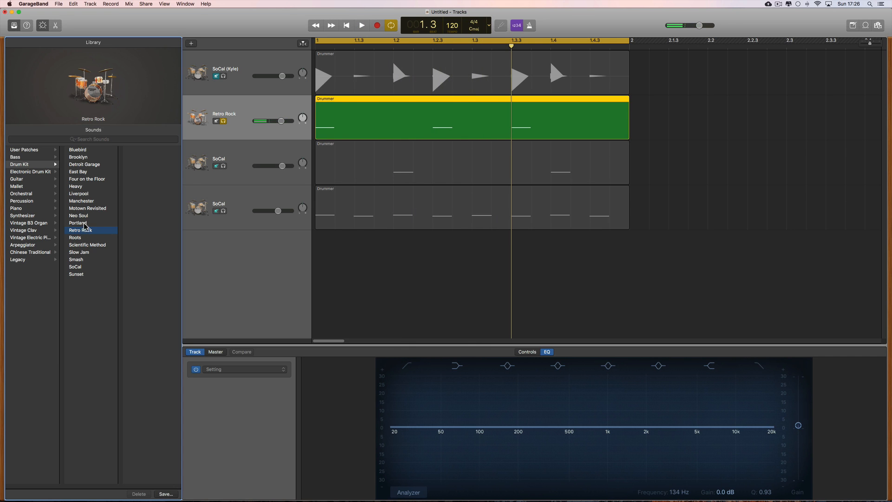
# Switch the kick track to the Liverpool drum kit and play the loop with it
pyautogui.click(80, 195)
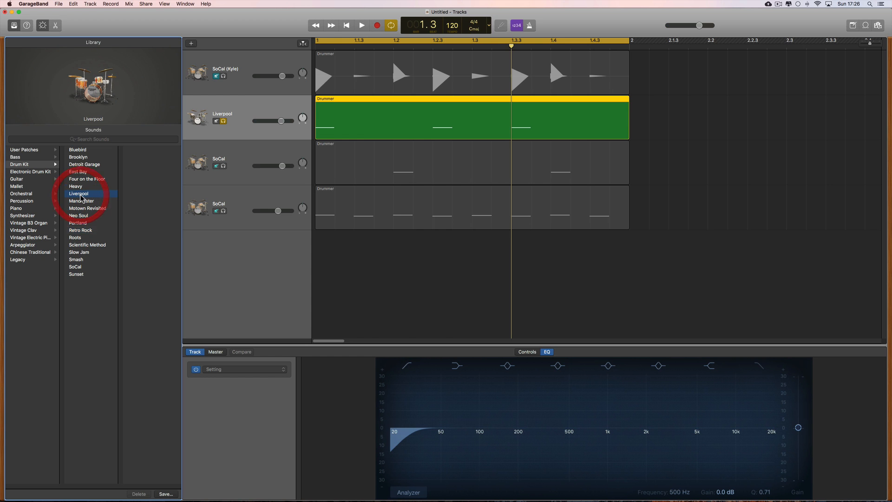
pyautogui.press('space')
pyautogui.press('space')
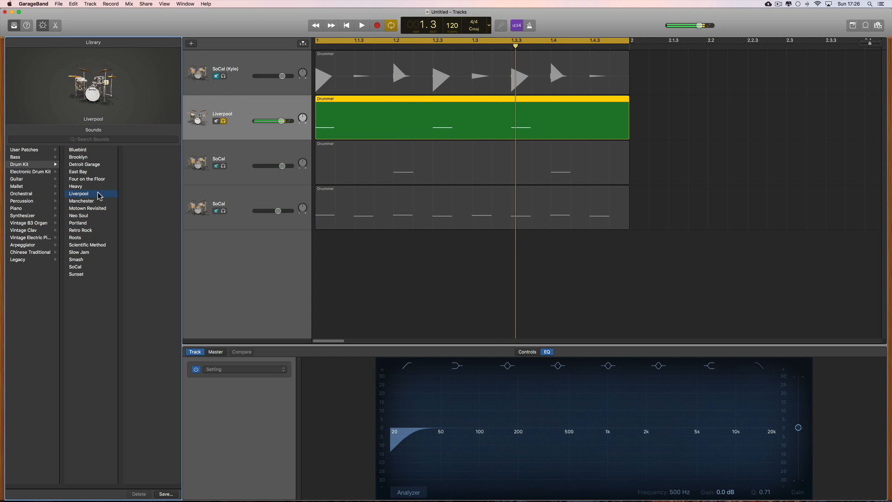
# Shape the kick track's EQ by cutting around 500 Hz, boosting around 110 Hz and adding 7 dB at 3600 Hz
pyautogui.moveTo(560, 416)
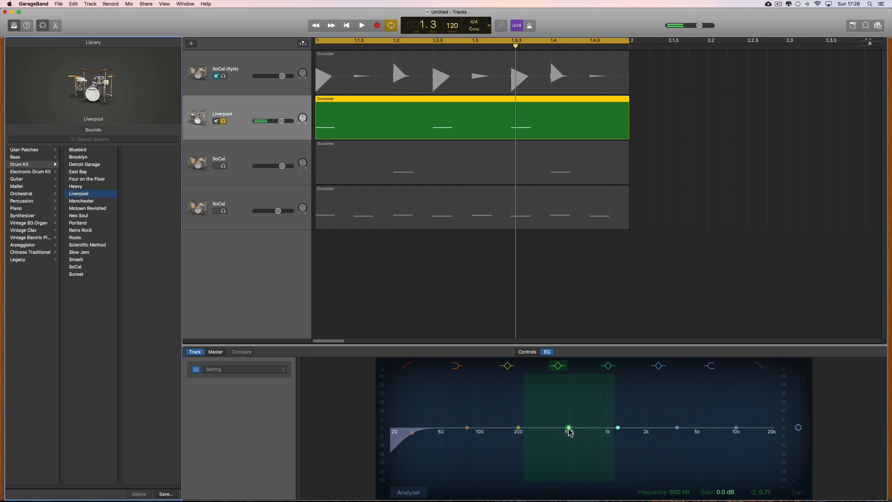
pyautogui.moveTo(569, 431); pyautogui.dragTo(567, 443)
pyautogui.moveTo(518, 428); pyautogui.dragTo(486, 410)
pyautogui.moveTo(676, 427); pyautogui.dragTo(677, 415)
pyautogui.press('space')
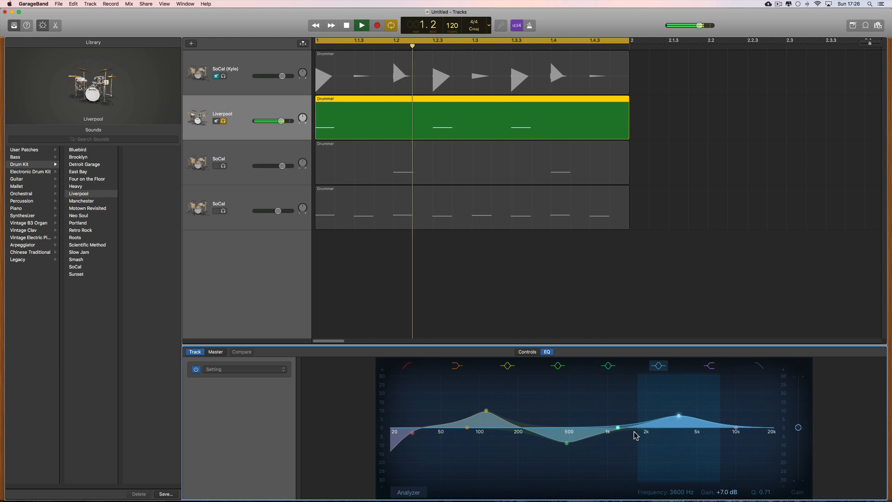
# Refine the kick EQ to -12.5 dB at 730 Hz with Q 0.39, +8 dB at 3250 Hz and +13 dB at 106 Hz
pyautogui.moveTo(567, 444); pyautogui.dragTo(594, 454)
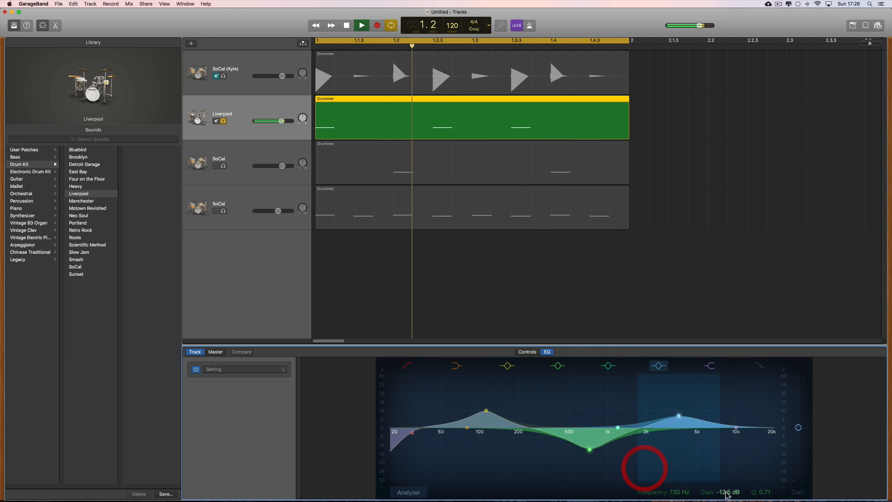
pyautogui.moveTo(762, 493); pyautogui.dragTo(762, 486)
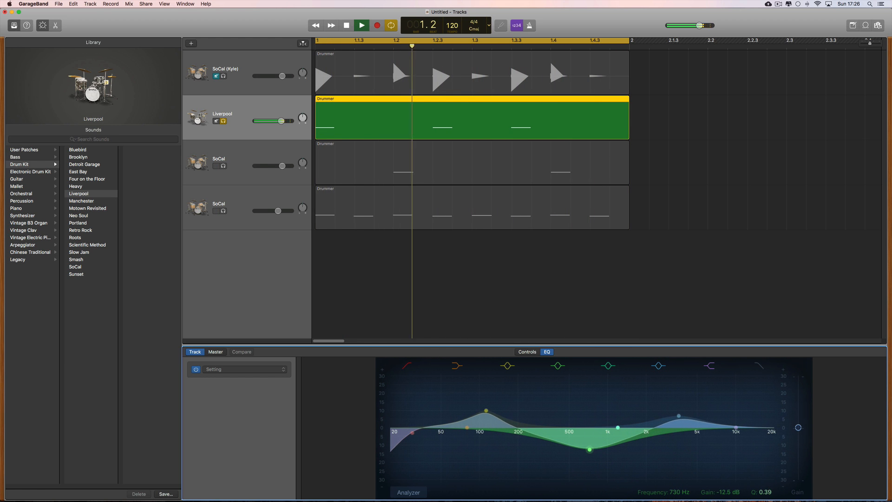
pyautogui.click(677, 415)
pyautogui.moveTo(677, 415); pyautogui.dragTo(674, 413)
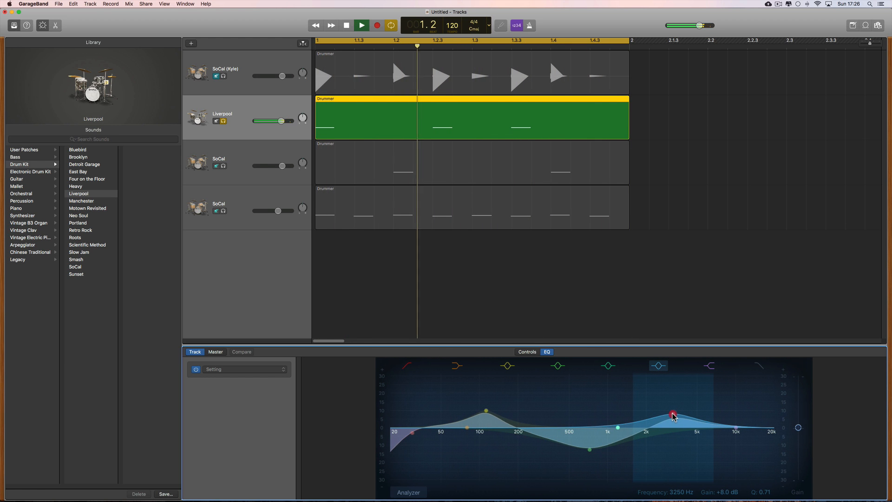
pyautogui.moveTo(485, 411); pyautogui.dragTo(481, 406)
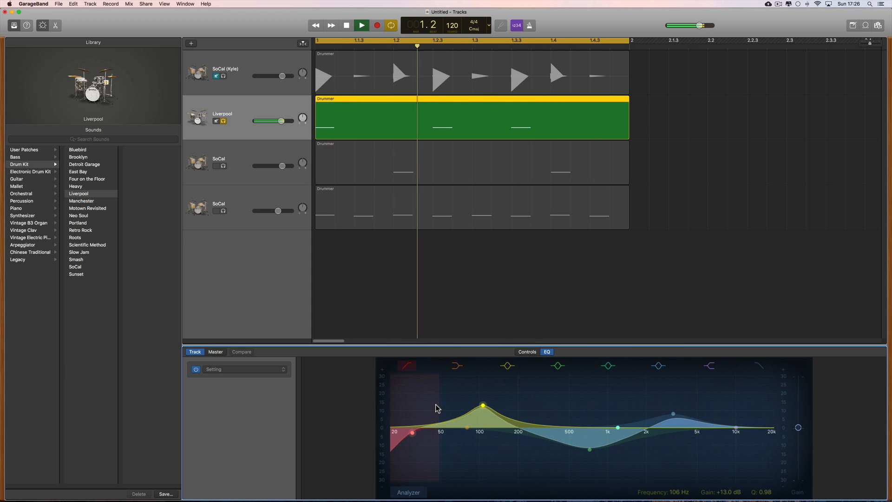
pyautogui.press('space')
# Set the kick track's volume to about -0.8 dB, unsolo it and select the hi-hat track
pyautogui.moveTo(281, 122); pyautogui.dragTo(280, 121)
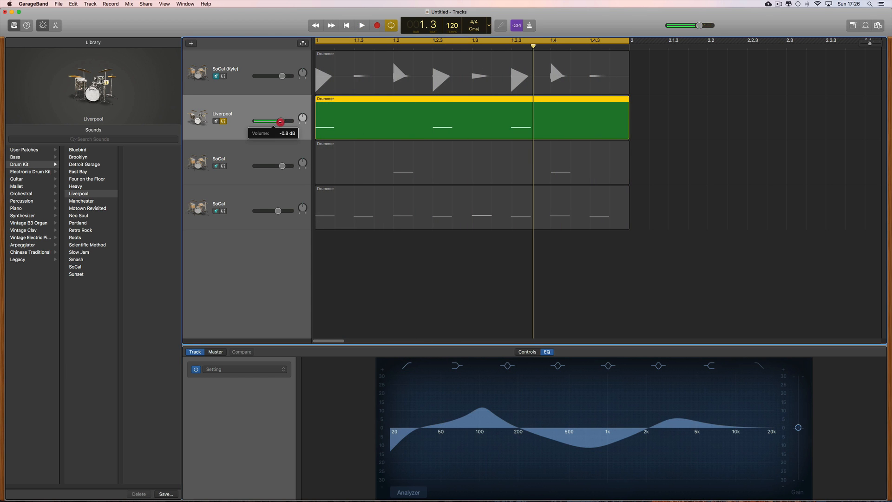
pyautogui.click(224, 121)
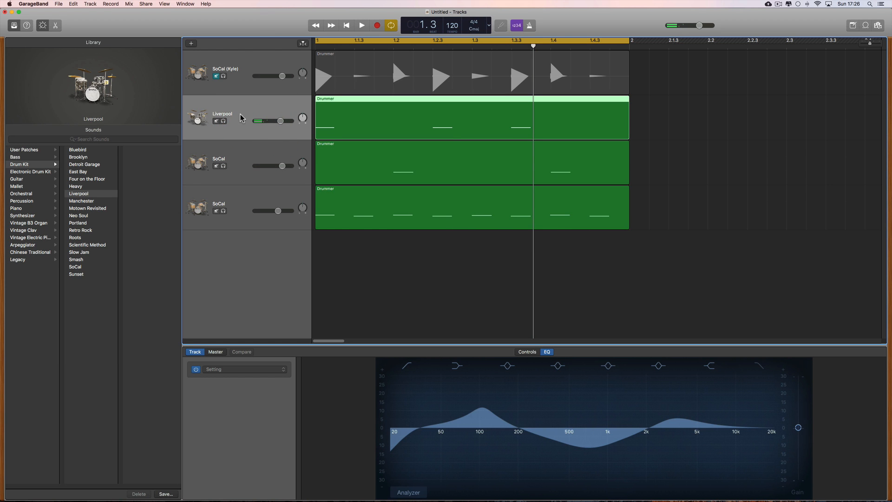
pyautogui.click(282, 159)
pyautogui.click(272, 191)
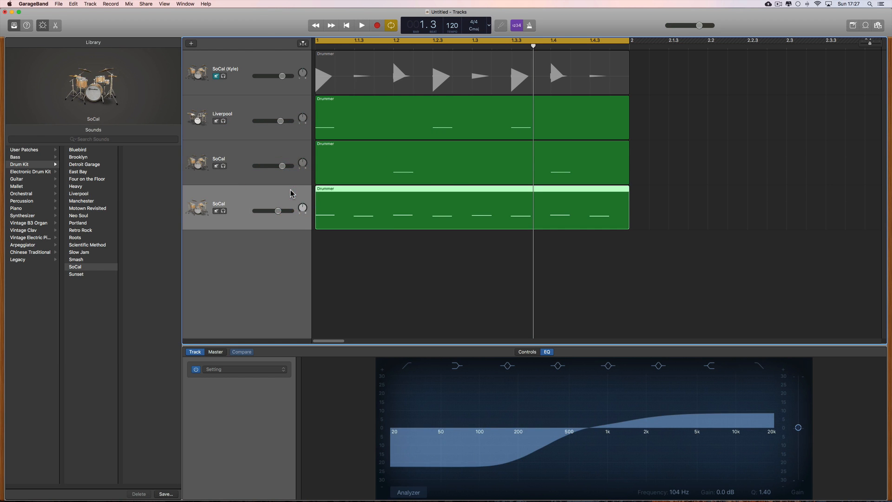
# Play all three drum tracks together, setting the kick volume to about -0.4 dB and lowering the snare volume slightly
pyautogui.press('space')
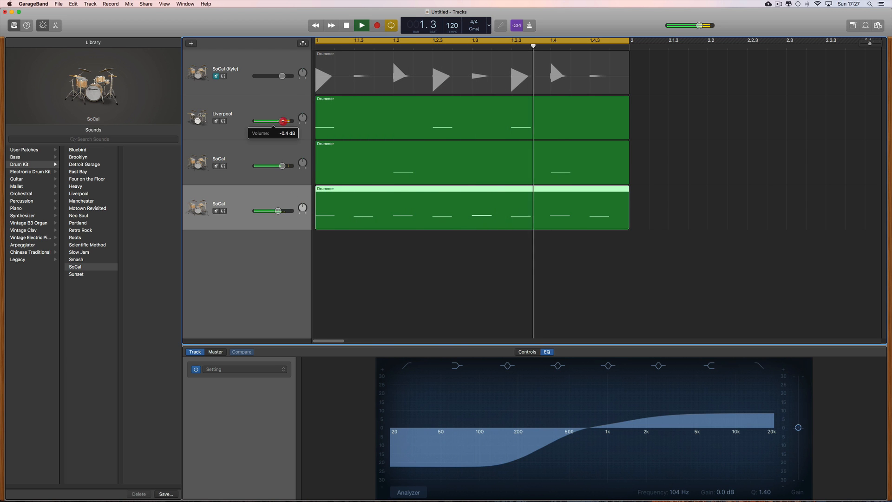
pyautogui.click(284, 135)
pyautogui.moveTo(282, 167); pyautogui.dragTo(278, 166)
pyautogui.press('space')
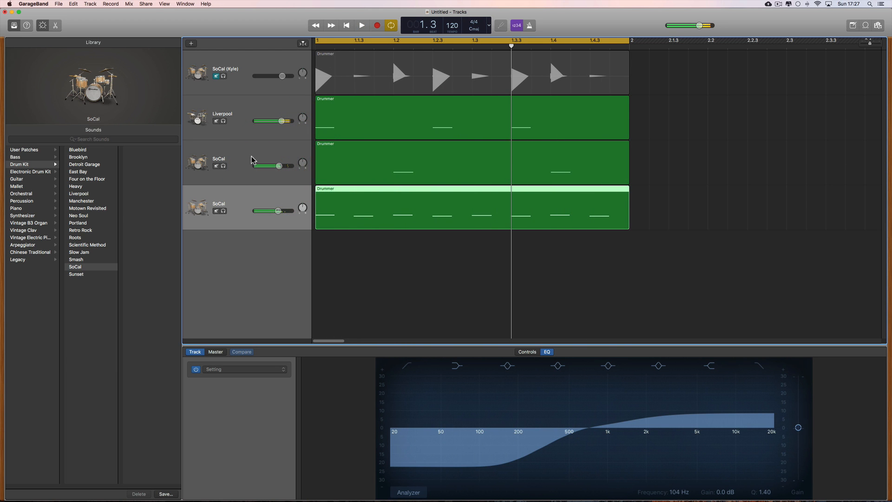
# Try the Bluebird and Brooklyn drum kits on the snare track while playing the full loop
pyautogui.click(251, 157)
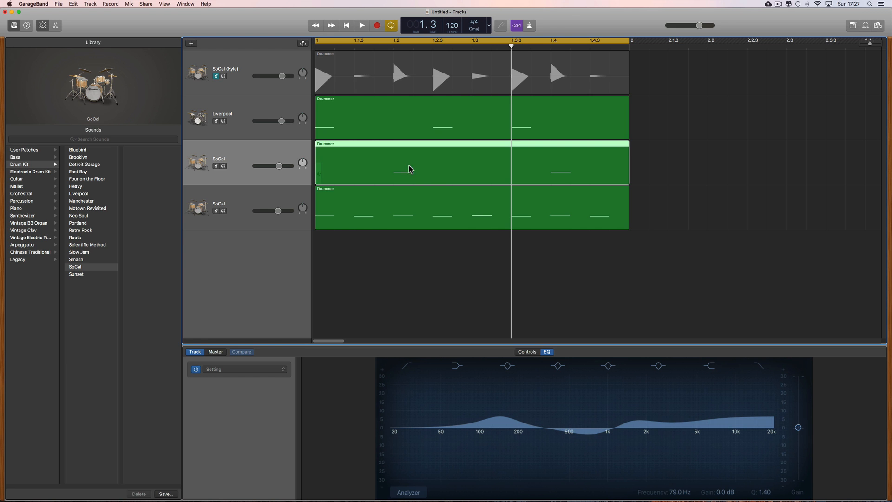
pyautogui.click(86, 158)
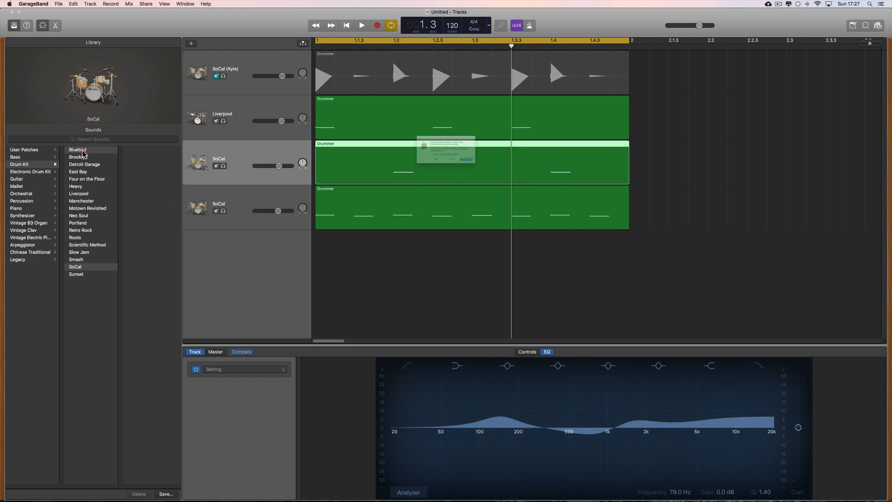
pyautogui.click(505, 177)
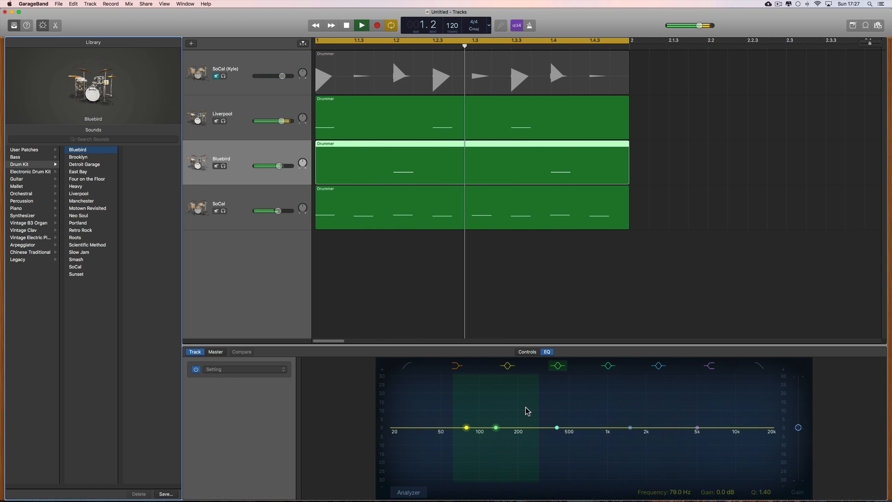
pyautogui.press('space')
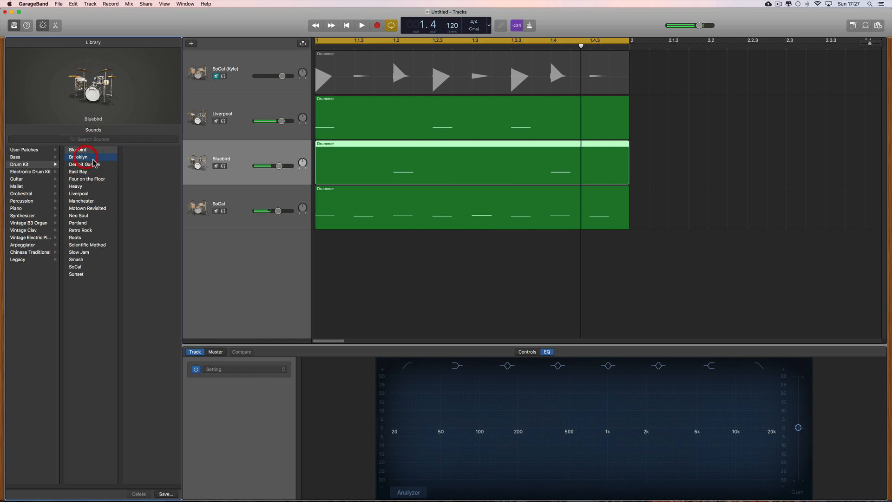
pyautogui.press('space')
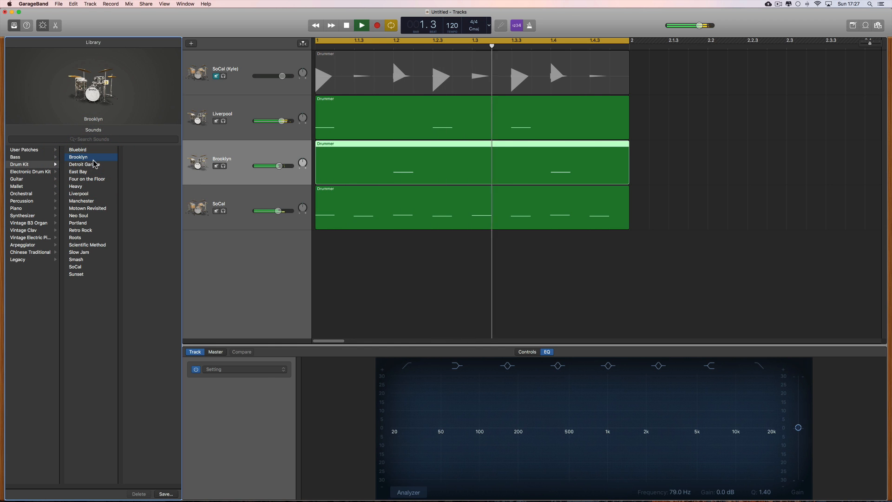
# Audition the Detroit Garage, East Bay and Four on the Floor drum kits on the snare track
pyautogui.click(95, 164)
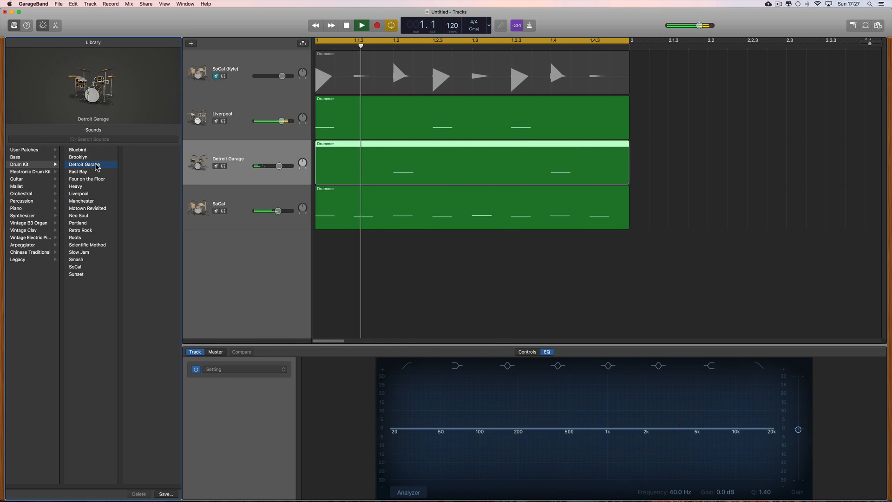
pyautogui.press('space')
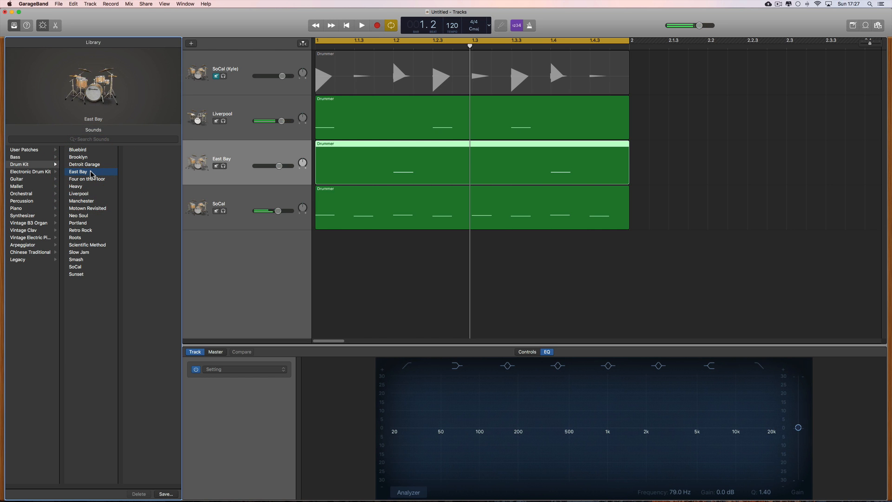
pyautogui.press('space')
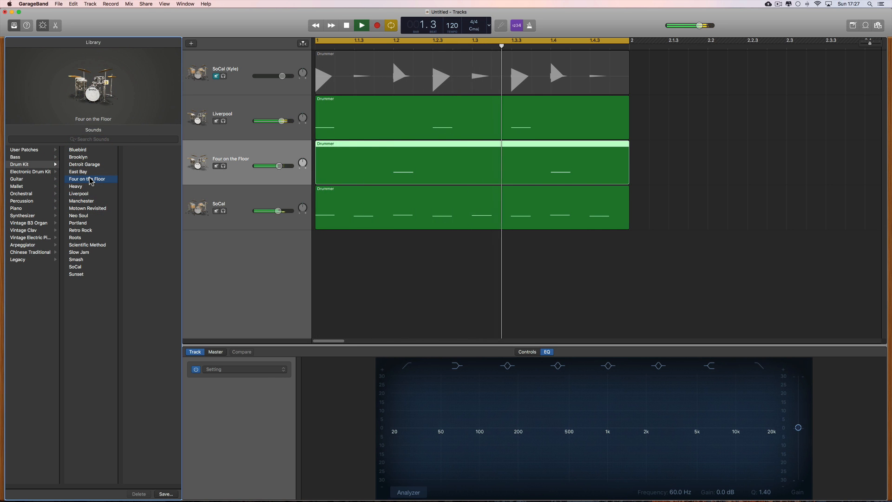
pyautogui.press('space')
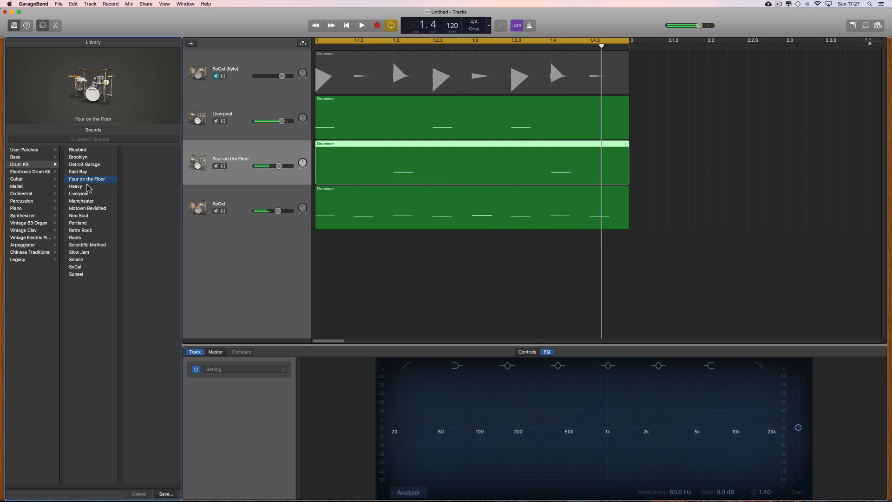
# Audition the Heavy, Liverpool and Manchester drum kits on the snare track within the full loop
pyautogui.press('space')
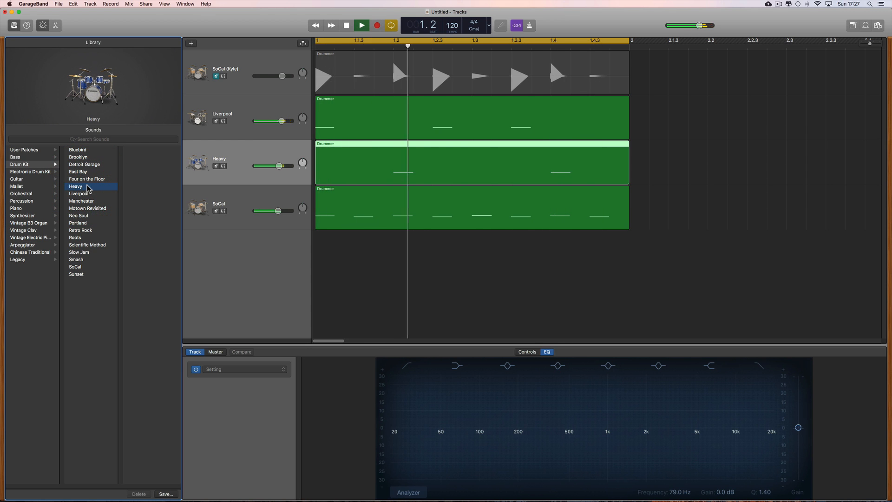
pyautogui.press('space')
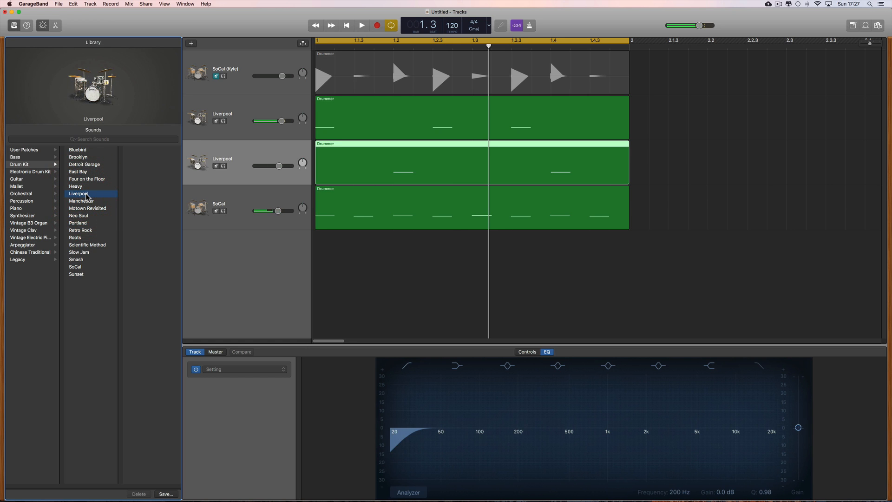
pyautogui.press('space')
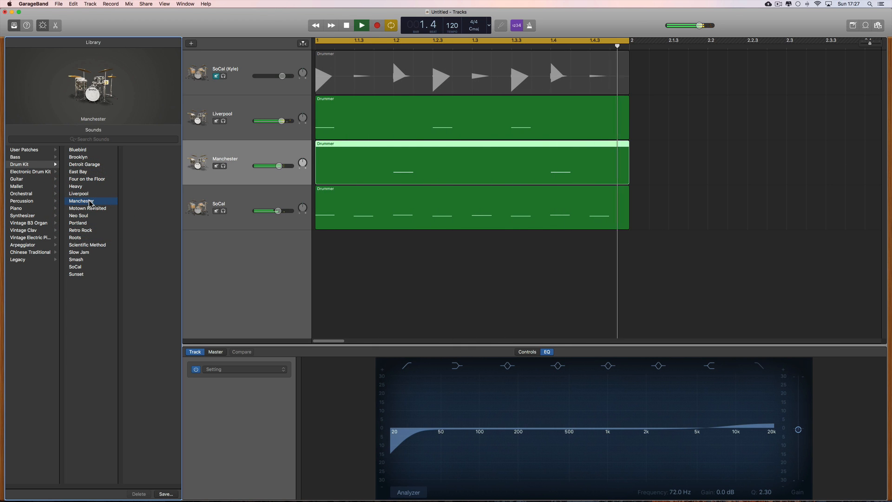
pyautogui.press('space')
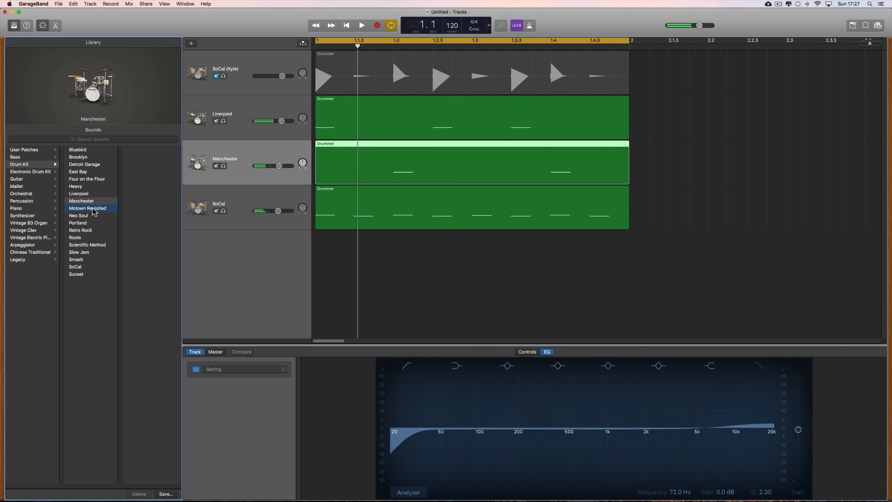
# Switch the snare track to the Neo Soul drum kit, boost its EQ about 9 dB at 3150 Hz, and play the full loop
pyautogui.press('space')
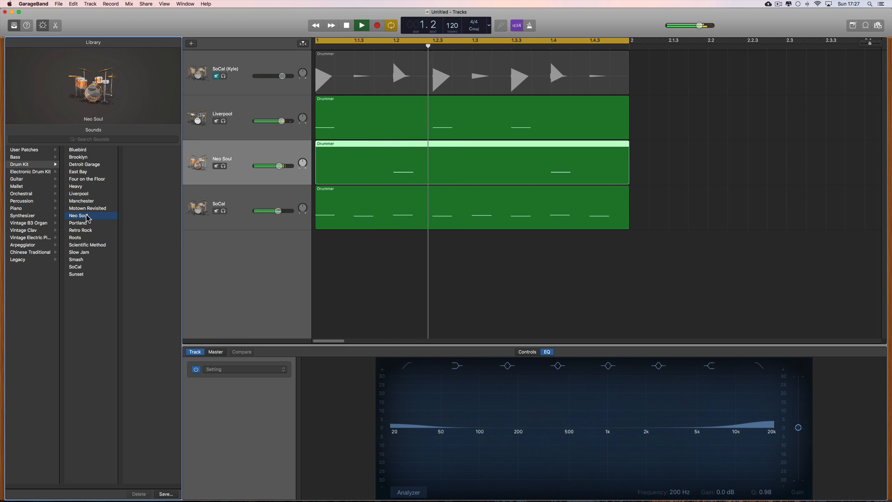
pyautogui.press('space')
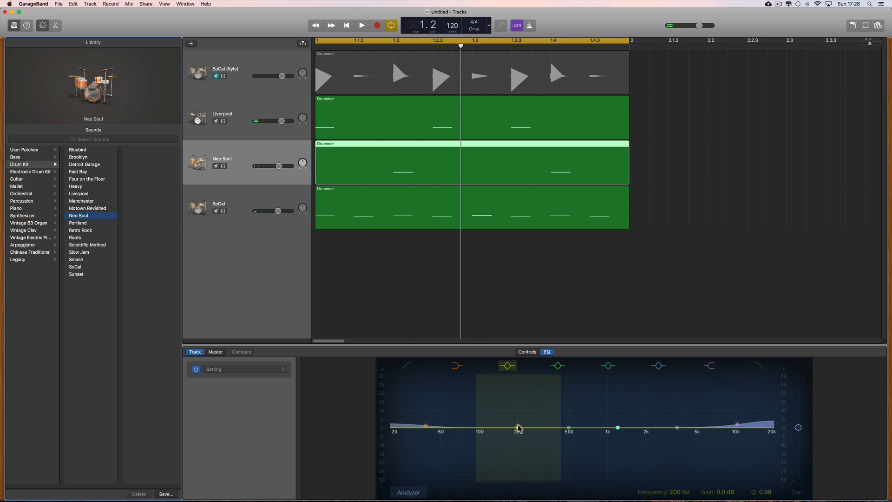
pyautogui.moveTo(676, 428)
pyautogui.mouseDown()
pyautogui.moveTo(655, 407)
pyautogui.moveTo(601, 408)
pyautogui.moveTo(669, 412)
pyautogui.mouseUp()
pyautogui.press('space')
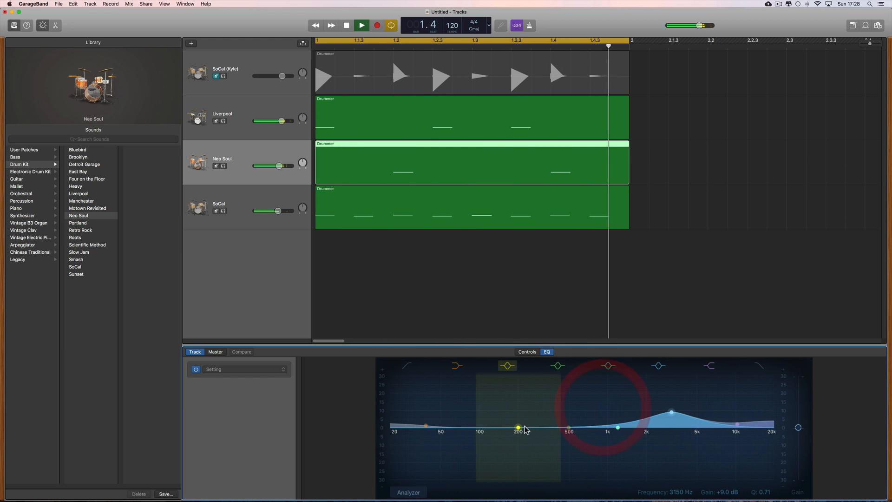
# Boost the snare EQ around 200 Hz and enable the low-cut filter with its cutoff between 50 and 100 Hz
pyautogui.moveTo(518, 426); pyautogui.dragTo(520, 411)
pyautogui.click(407, 365)
pyautogui.moveTo(412, 433); pyautogui.dragTo(442, 445)
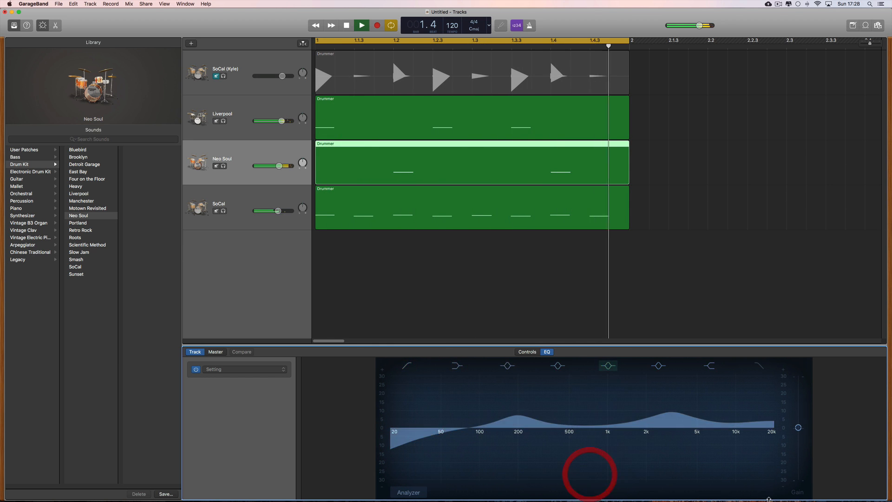
pyautogui.moveTo(765, 491); pyautogui.dragTo(726, 487)
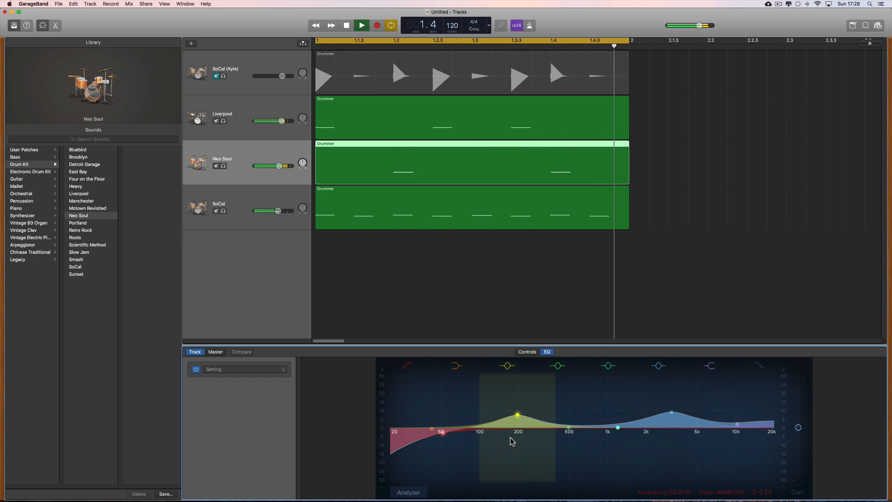
pyautogui.moveTo(444, 436); pyautogui.dragTo(484, 445)
# Raise the snare EQ's upper peak to about +12 dB at 2950 Hz with Q 1.10, and cut about 6 dB at 1160 Hz
pyautogui.moveTo(568, 427); pyautogui.dragTo(631, 440)
pyautogui.moveTo(671, 412)
pyautogui.mouseDown()
pyautogui.moveTo(660, 408)
pyautogui.moveTo(669, 409)
pyautogui.mouseUp()
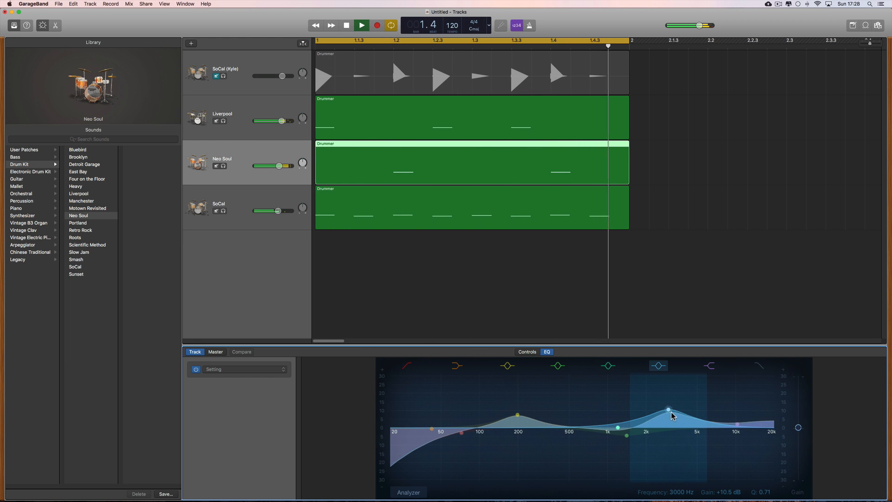
pyautogui.moveTo(765, 492); pyautogui.dragTo(765, 483)
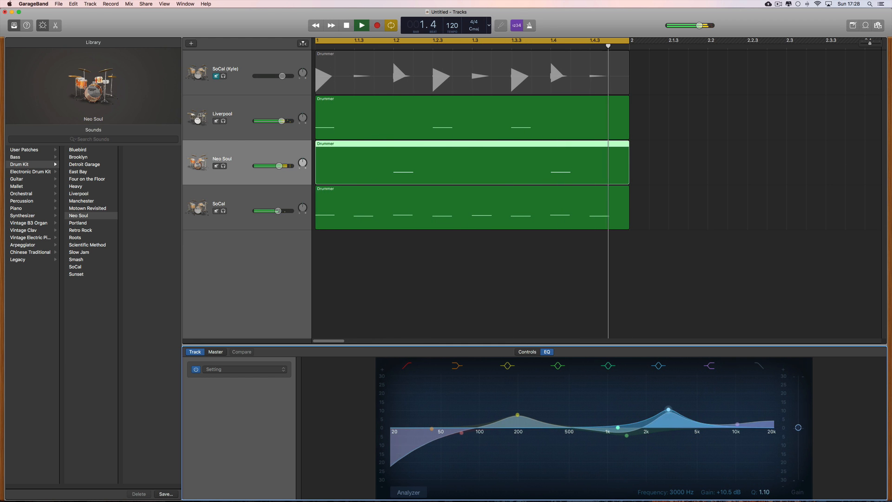
pyautogui.moveTo(674, 417); pyautogui.dragTo(664, 406)
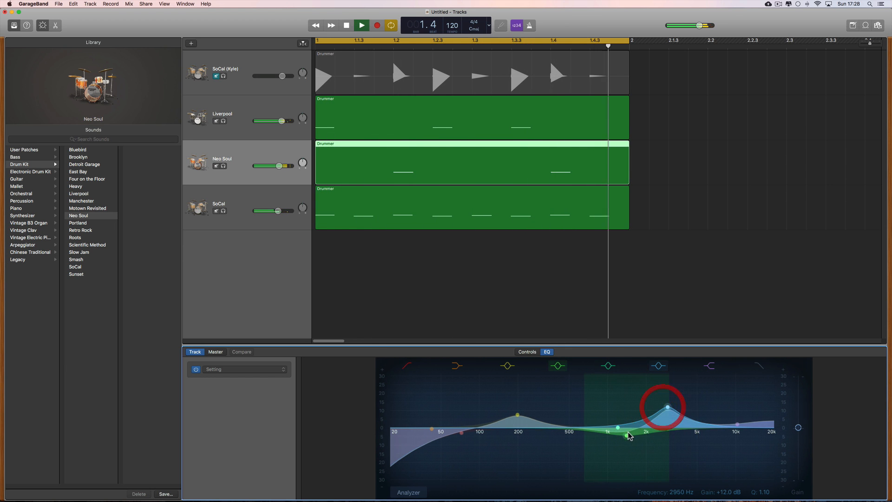
pyautogui.moveTo(626, 434); pyautogui.dragTo(615, 439)
pyautogui.press('space')
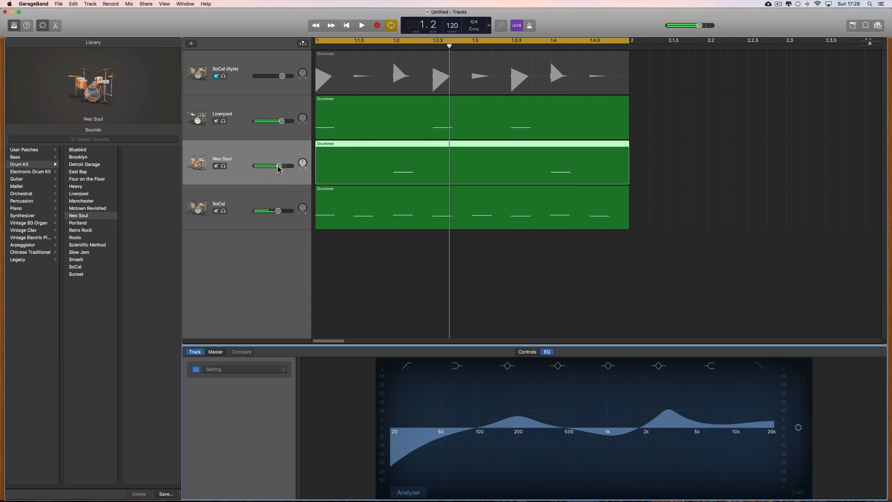
# Raise the snare track's volume slightly and lower the kick track's volume slightly while checking the loop
pyautogui.moveTo(278, 166); pyautogui.dragTo(283, 165)
pyautogui.press('space')
pyautogui.moveTo(282, 121); pyautogui.dragTo(282, 147)
pyautogui.press('space')
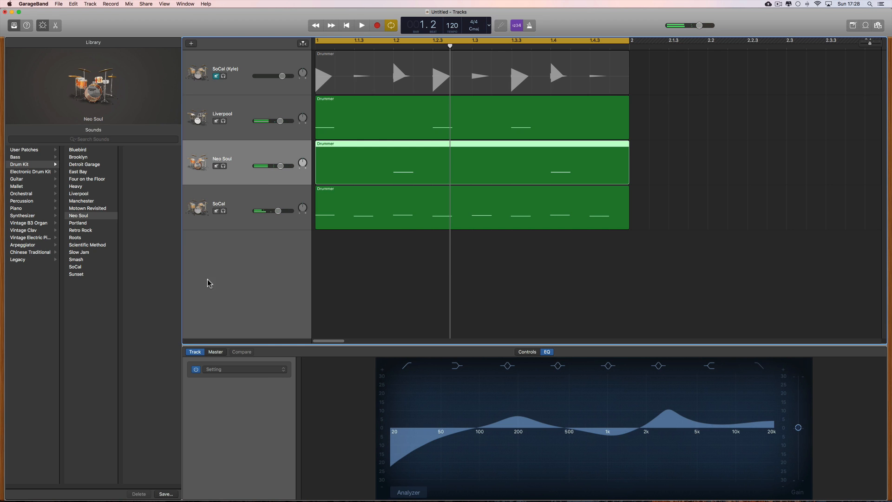
# Display the snare track's sound controls and raise its Master Reverb amount to over half while playing the loop
pyautogui.click(43, 26)
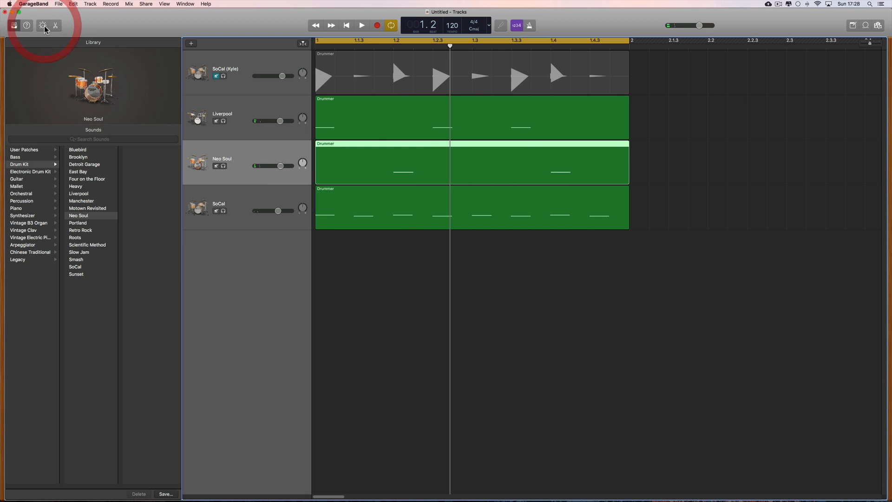
pyautogui.click(43, 26)
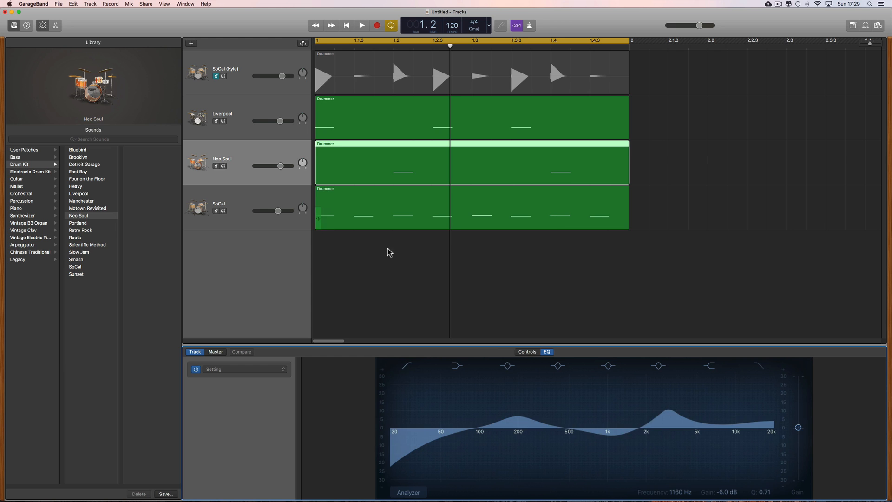
pyautogui.click(522, 351)
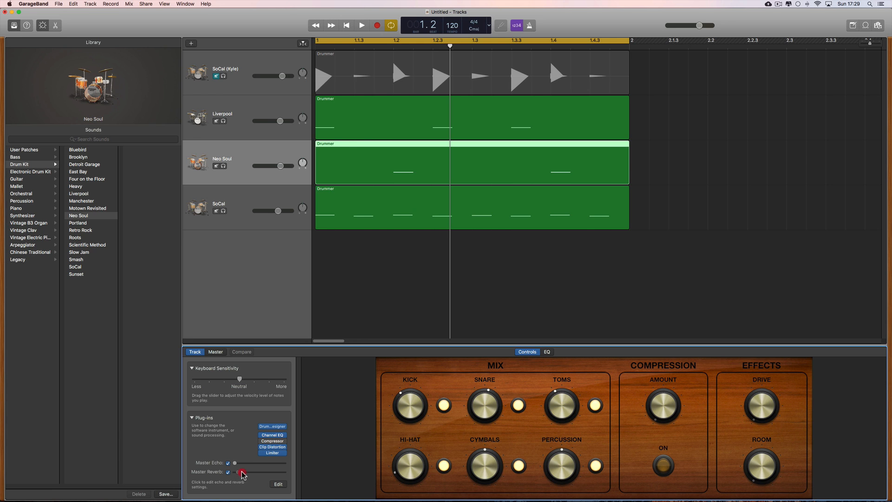
pyautogui.press('space')
pyautogui.moveTo(241, 473); pyautogui.dragTo(269, 471)
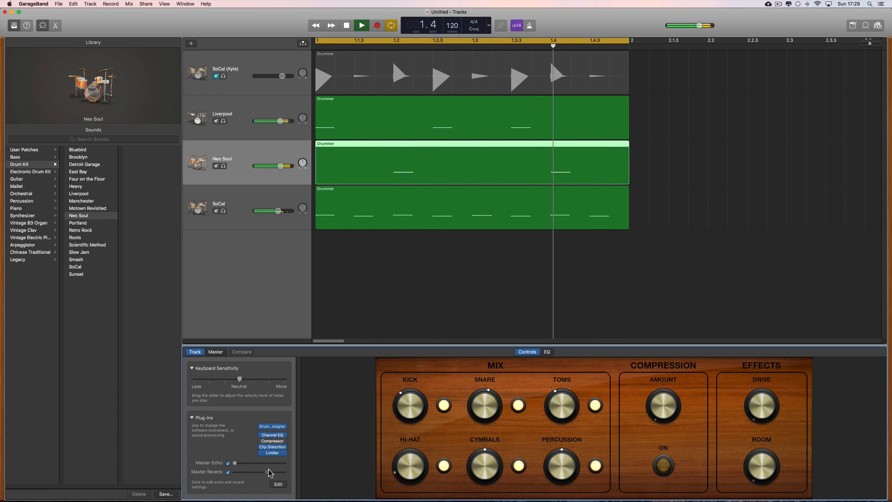
pyautogui.press('space')
# Open the master effects settings, display the Master Reverb and apply its Reflective Room preset
pyautogui.click(278, 484)
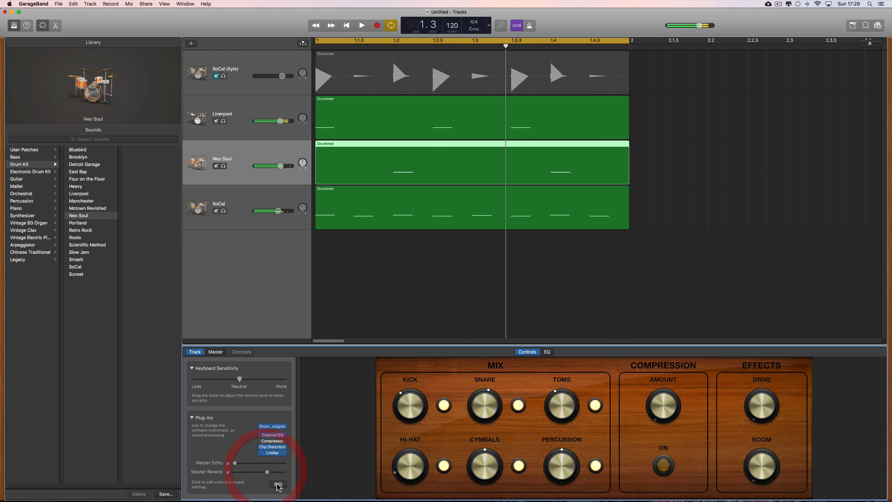
pyautogui.press('space')
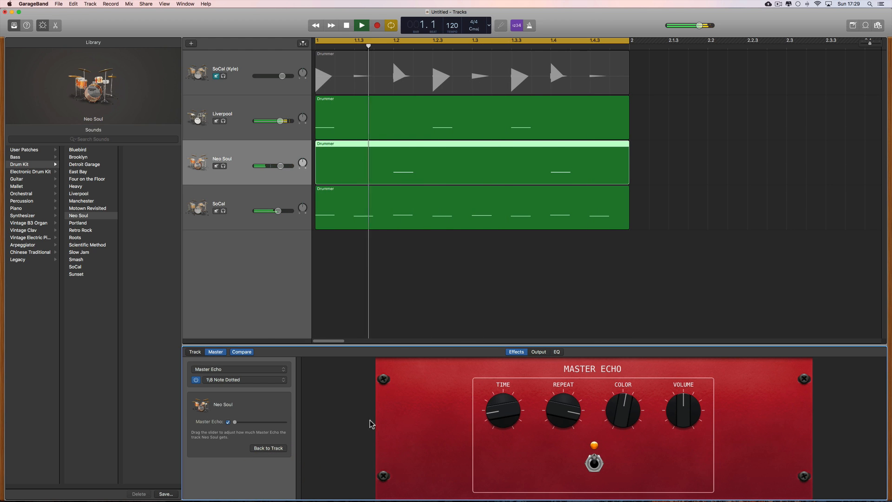
pyautogui.press('space')
pyautogui.click(239, 369)
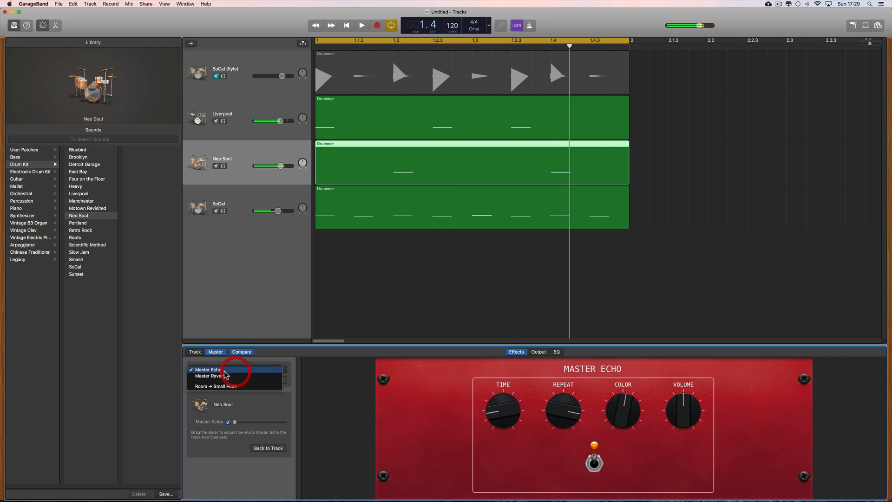
pyautogui.click(218, 377)
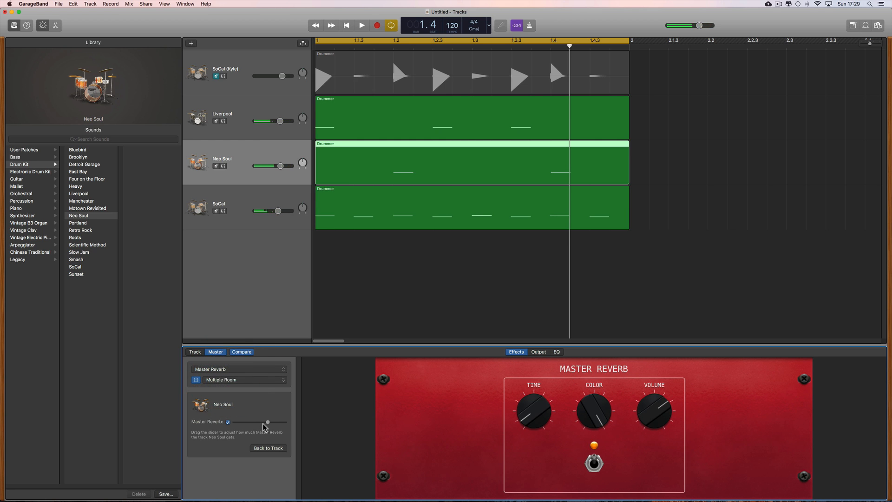
pyautogui.click(243, 380)
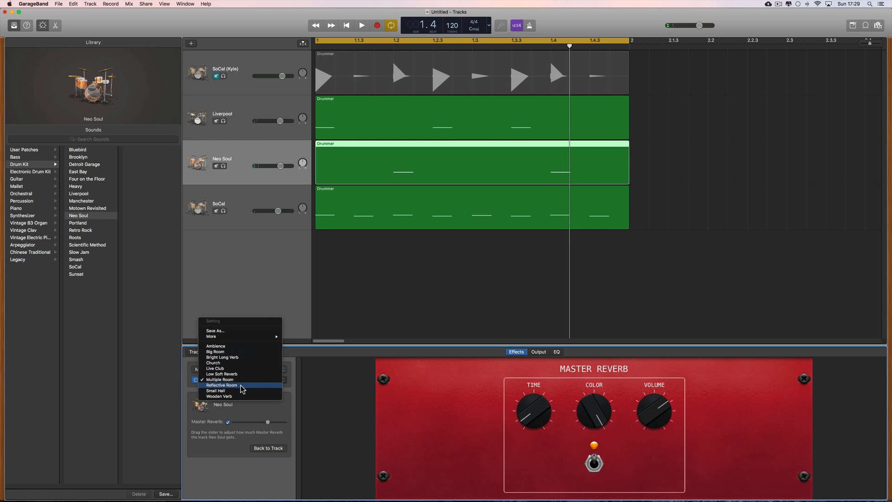
pyautogui.click(241, 385)
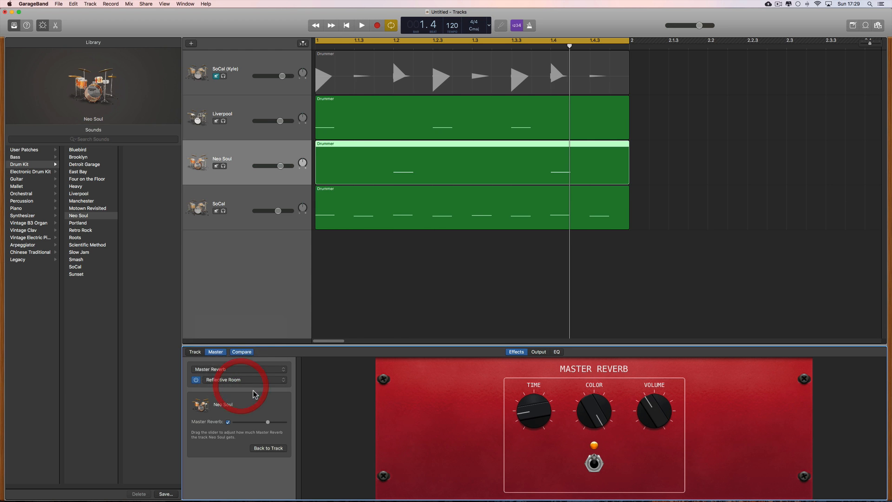
# Lower the Master Reverb's Time and Color and raise its Volume to just past the middle while the loop plays
pyautogui.press('space')
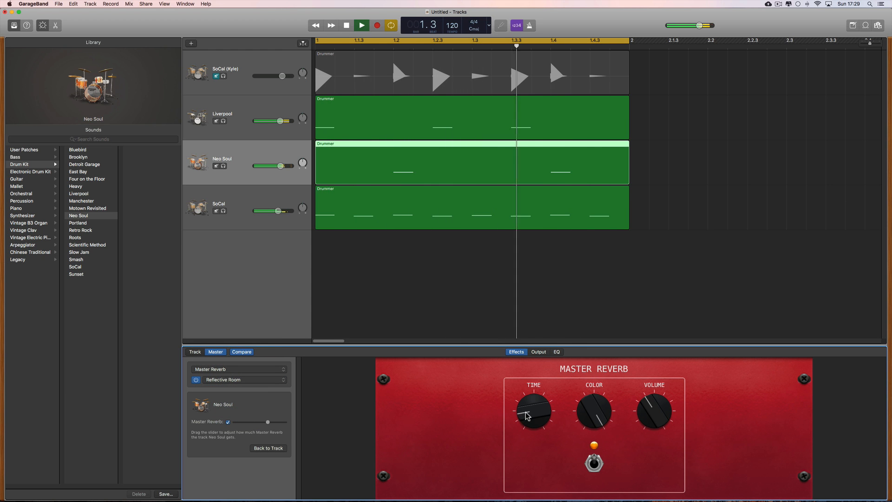
pyautogui.moveTo(526, 412)
pyautogui.mouseDown()
pyautogui.moveTo(527, 398)
pyautogui.moveTo(528, 420)
pyautogui.mouseUp()
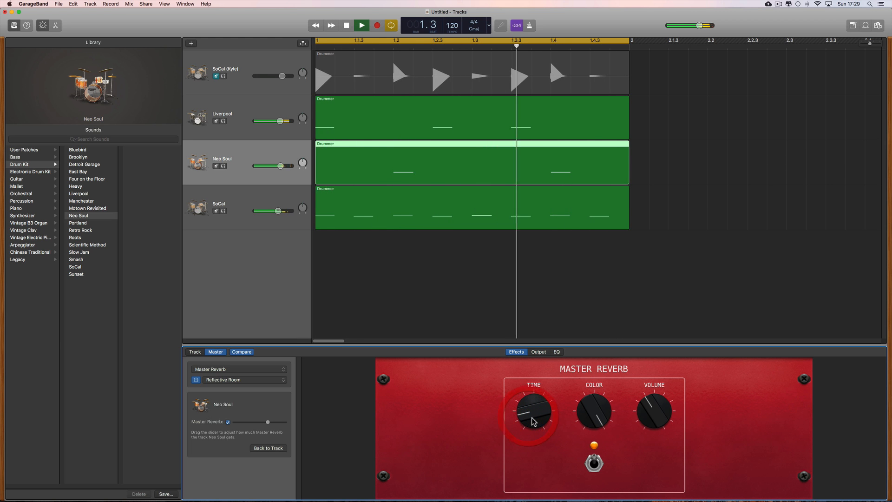
pyautogui.moveTo(589, 414); pyautogui.dragTo(590, 423)
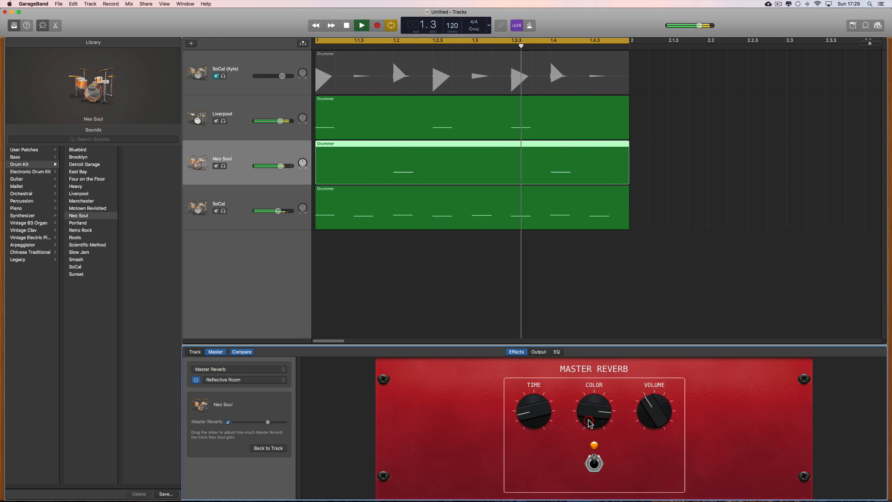
pyautogui.press('space')
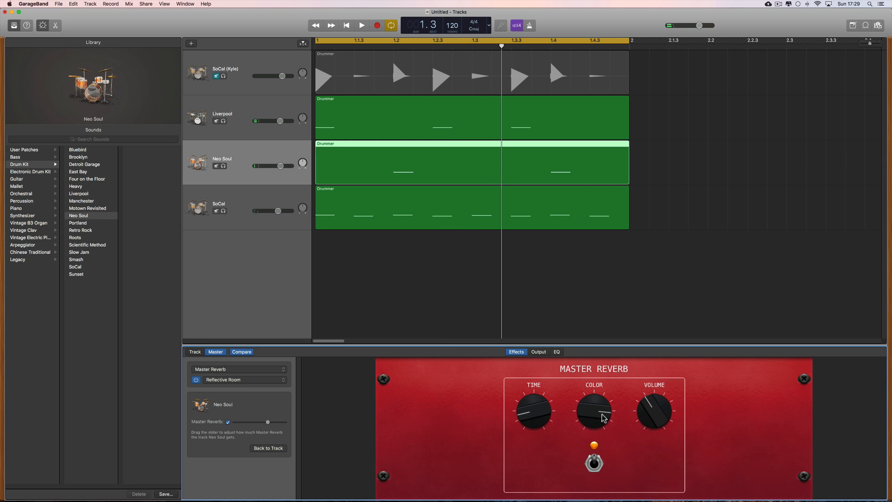
pyautogui.press('space')
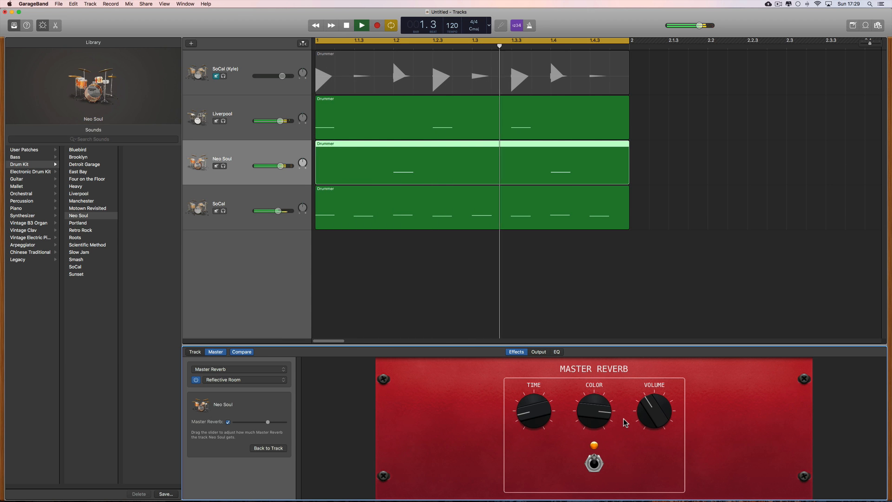
pyautogui.moveTo(659, 415); pyautogui.dragTo(661, 401)
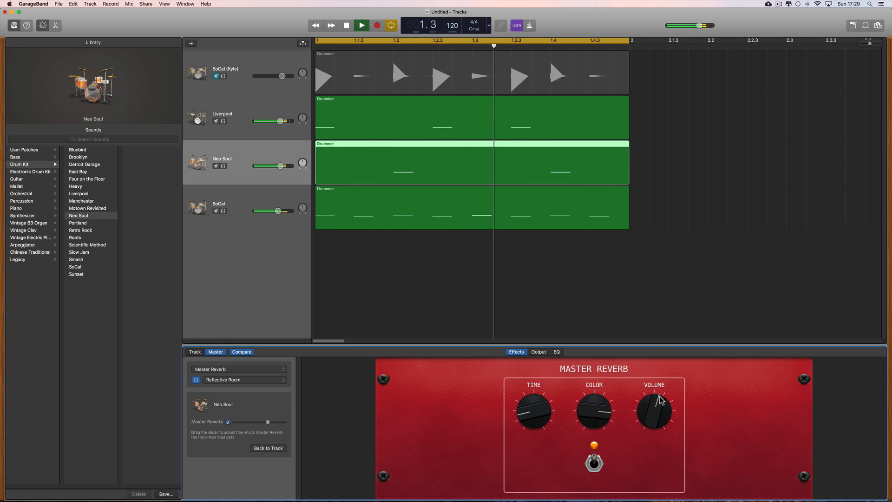
pyautogui.press('space')
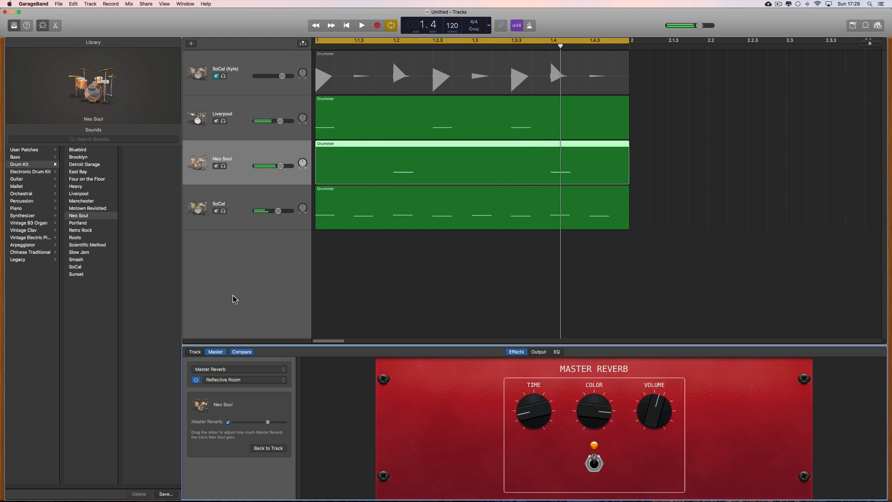
# Change the Master Reverb preset to Small Hall and reduce its Color while listening to the loop
pyautogui.click(244, 384)
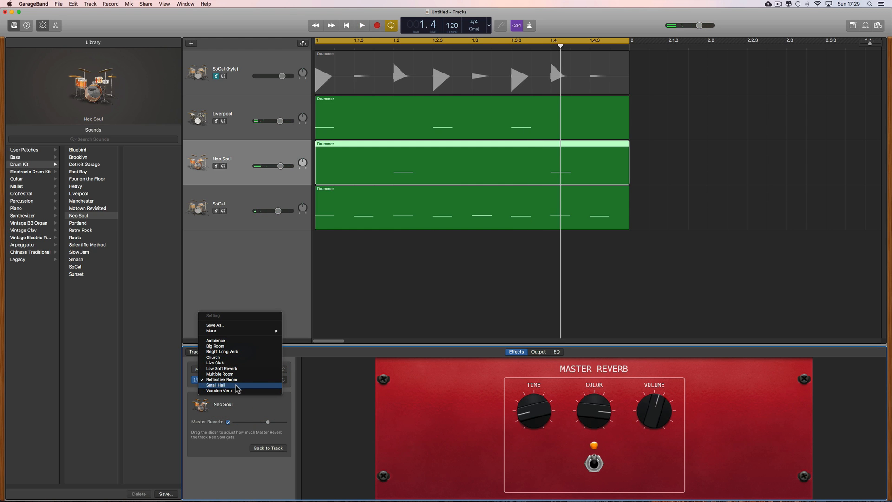
pyautogui.click(236, 386)
pyautogui.press('space')
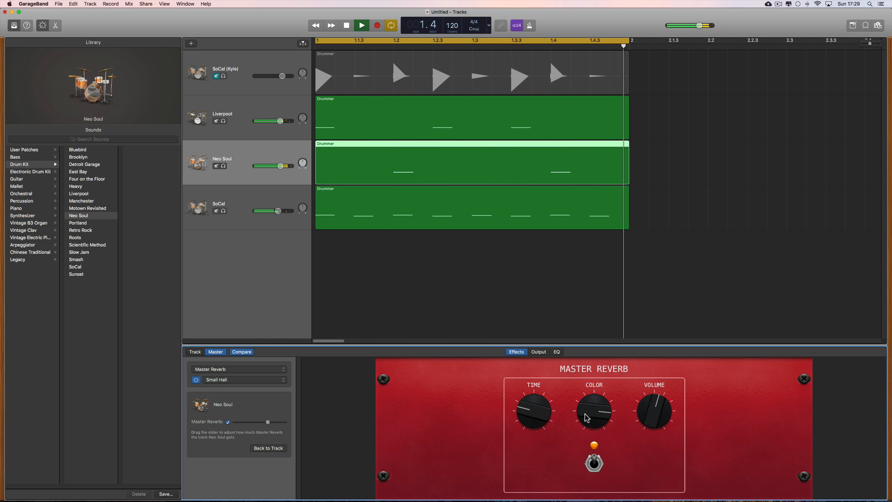
pyautogui.moveTo(584, 415); pyautogui.dragTo(587, 427)
pyautogui.press('space')
# Return to the snare track's own settings and reduce its Master Reverb amount to a bit under half
pyautogui.click(196, 352)
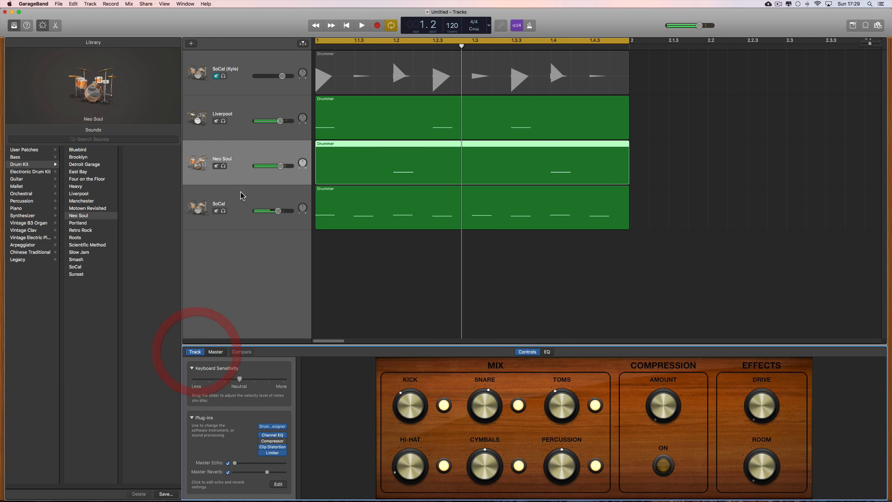
pyautogui.click(256, 473)
pyautogui.press('space')
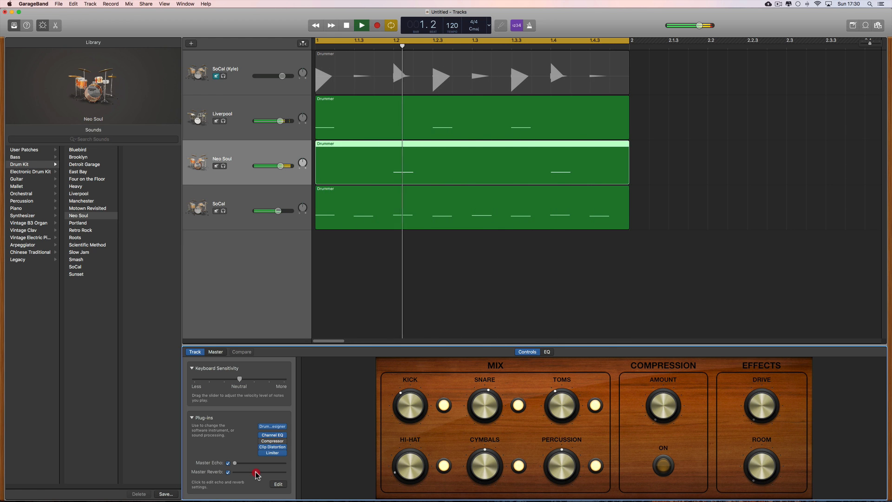
# Turn on compression for the snare track and set its Amount to about halfway while listening to the loop
pyautogui.moveTo(663, 405); pyautogui.dragTo(653, 370)
pyautogui.click(663, 465)
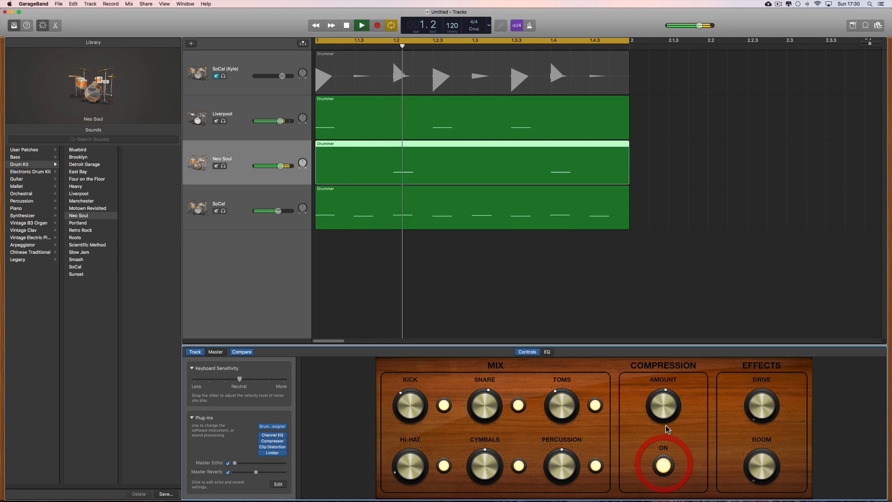
pyautogui.moveTo(665, 420); pyautogui.dragTo(664, 422)
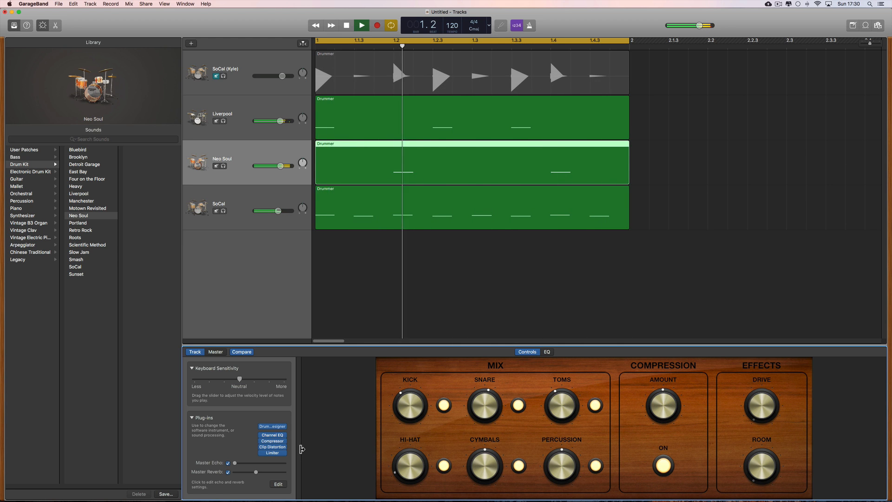
pyautogui.press('space')
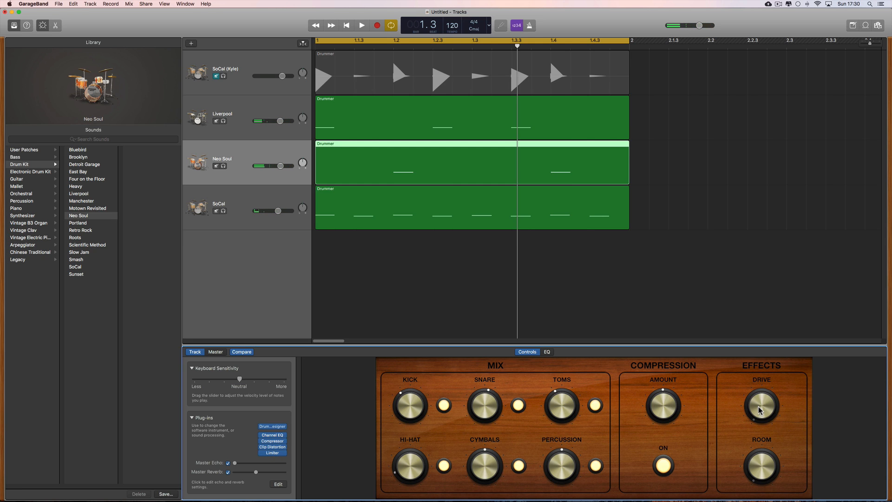
# Open the snare track's Clip Distortion plug-in and try more Drive while the loop plays, returning it to zero and closing the plug-in
pyautogui.click(278, 449)
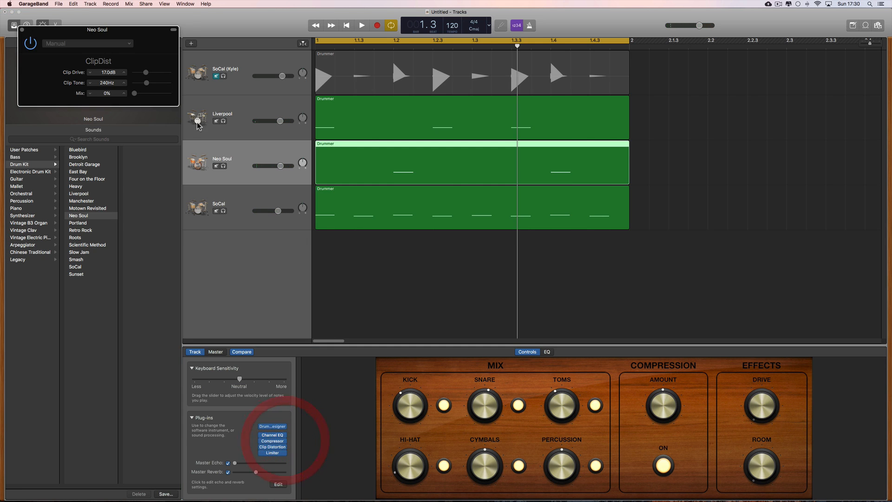
pyautogui.moveTo(140, 40); pyautogui.dragTo(588, 271)
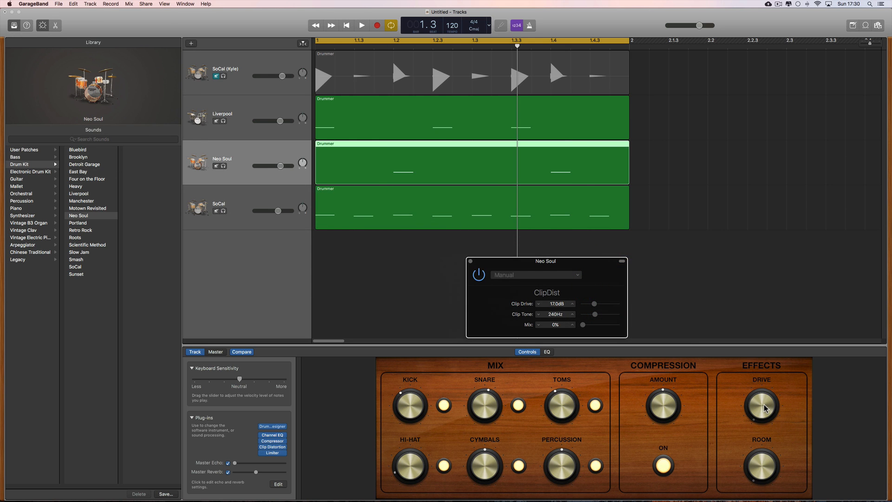
pyautogui.press('space')
pyautogui.moveTo(764, 408)
pyautogui.mouseDown()
pyautogui.moveTo(775, 313)
pyautogui.moveTo(778, 406)
pyautogui.mouseUp()
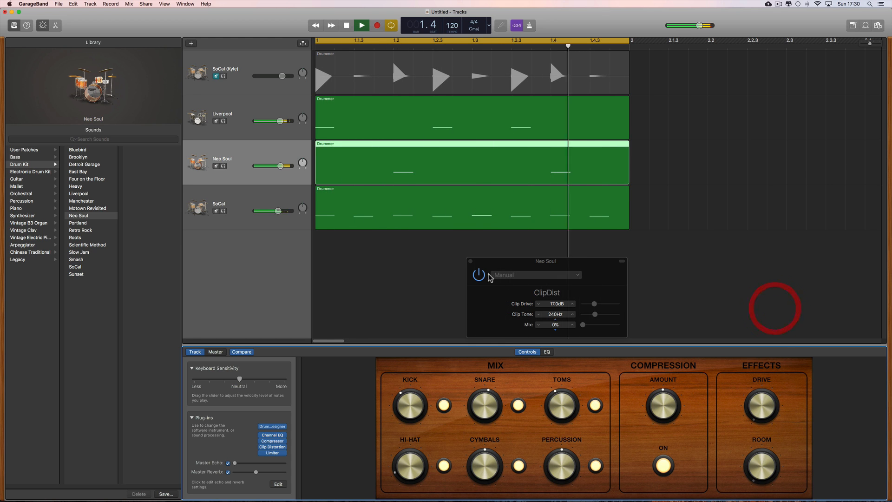
pyautogui.click(470, 261)
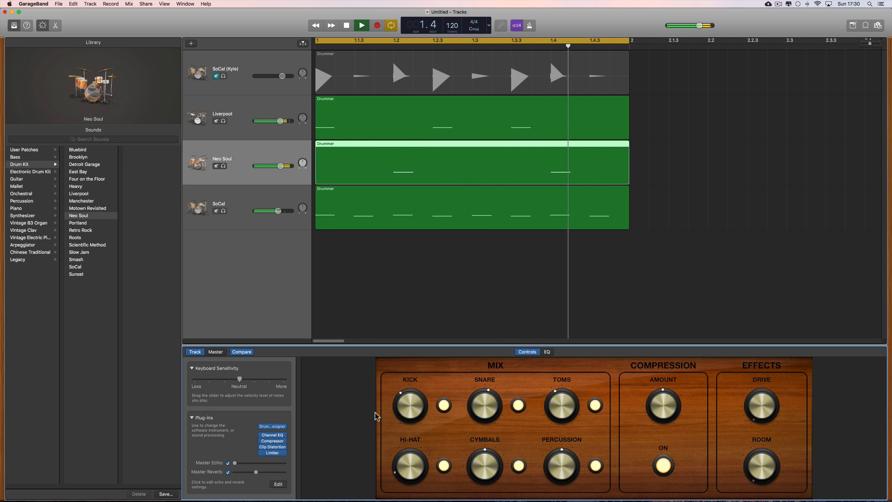
pyautogui.press('space')
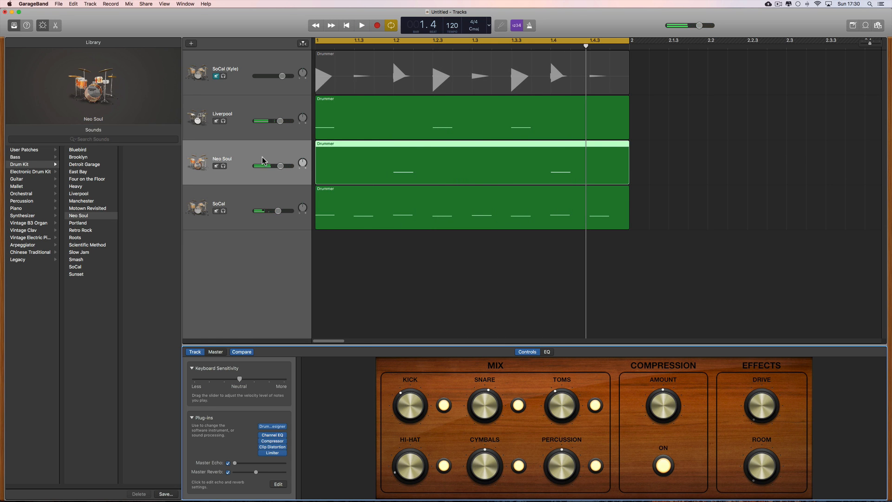
# Compare the separate kick, snare and hi-hat tracks with the original Drummer track played solo
pyautogui.click(248, 114)
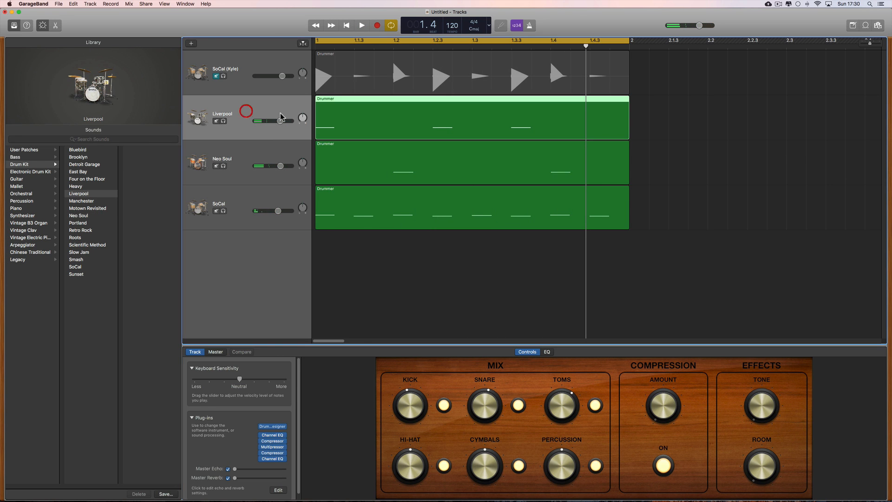
pyautogui.click(259, 154)
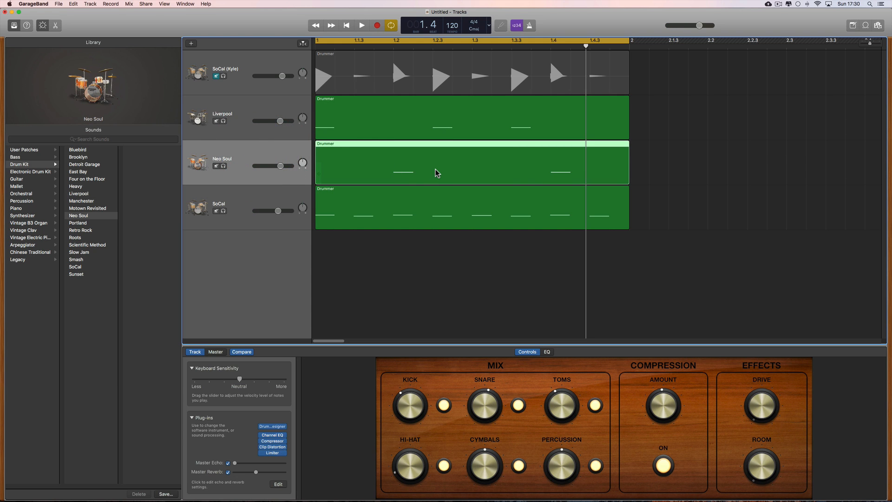
pyautogui.click(293, 197)
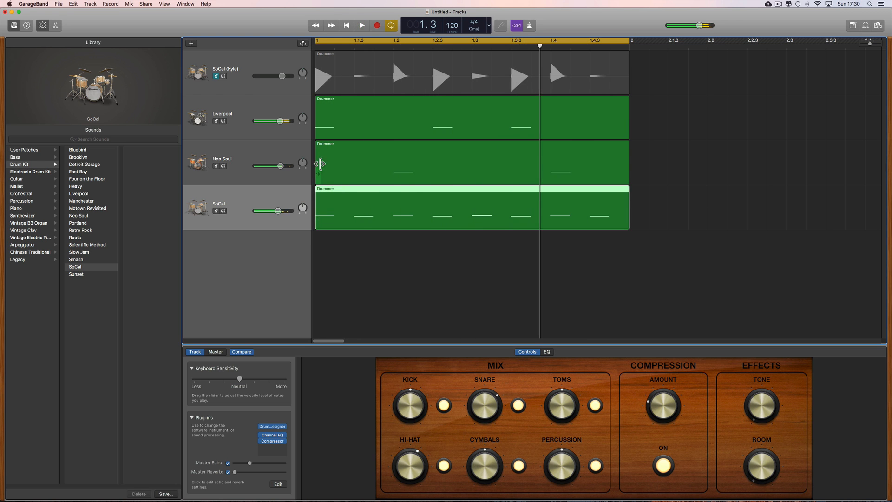
pyautogui.click(223, 76)
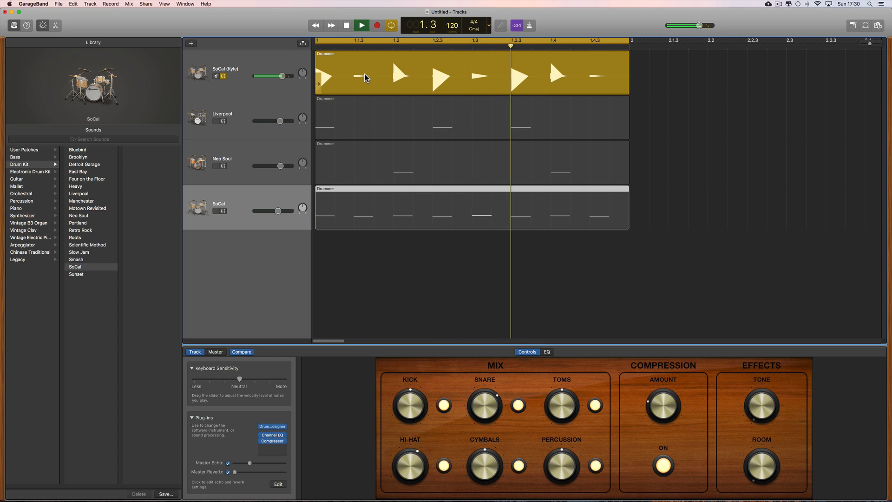
pyautogui.click(223, 76)
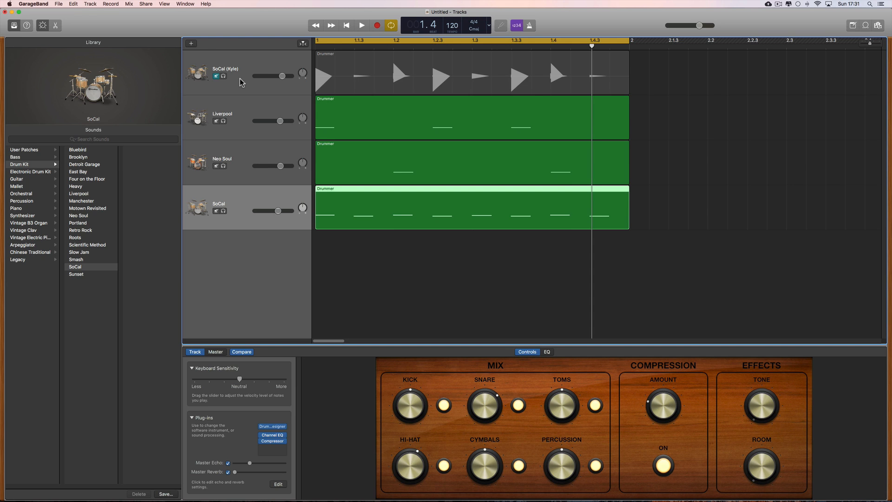
pyautogui.click(249, 107)
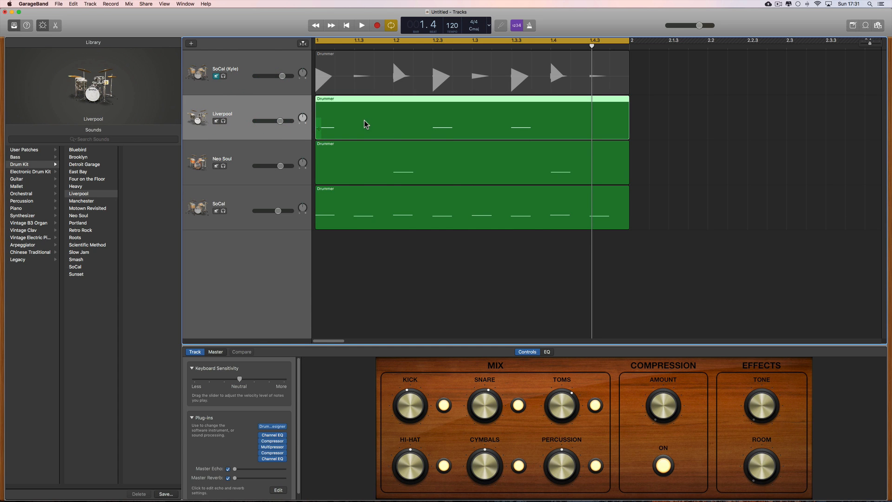
pyautogui.click(284, 152)
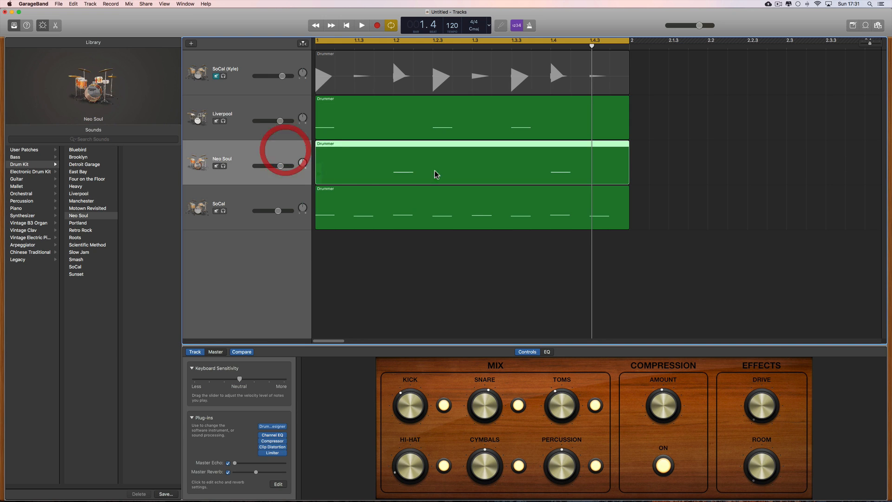
pyautogui.click(273, 203)
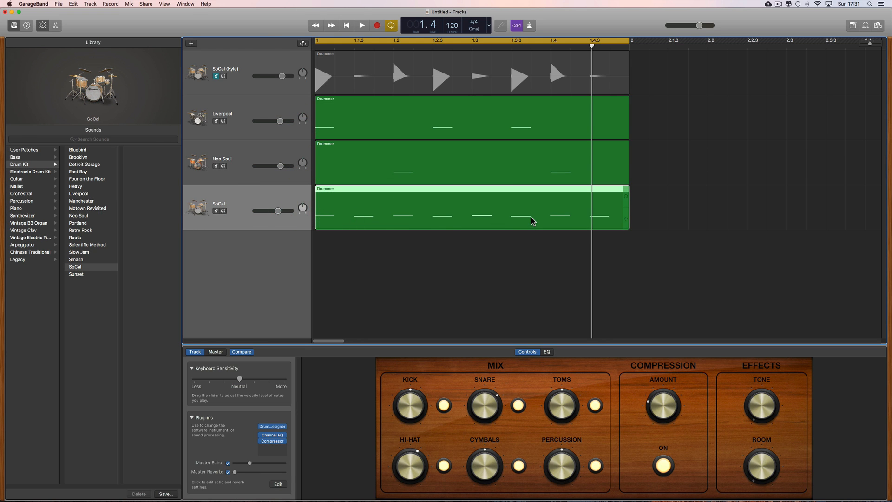
# Solo the original Drummer track and switch its kit pieces from kick, snare and hi-hat to toms only
pyautogui.click(459, 81)
pyautogui.click(223, 76)
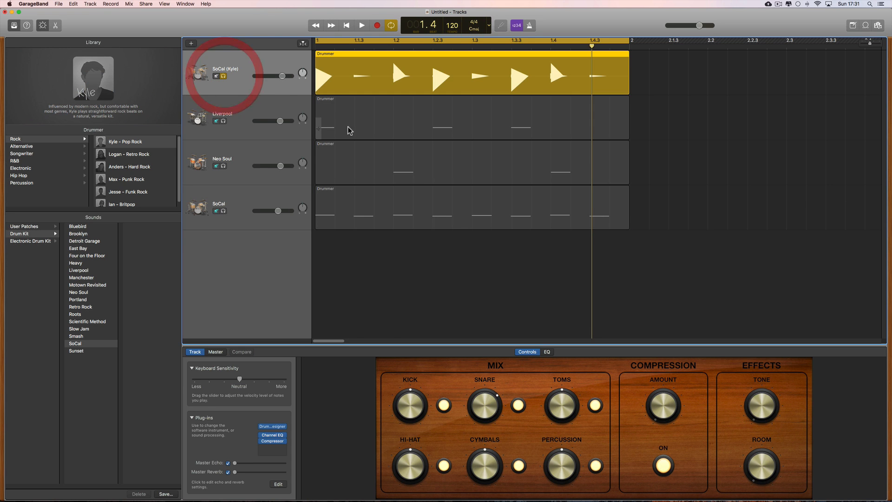
pyautogui.press('space')
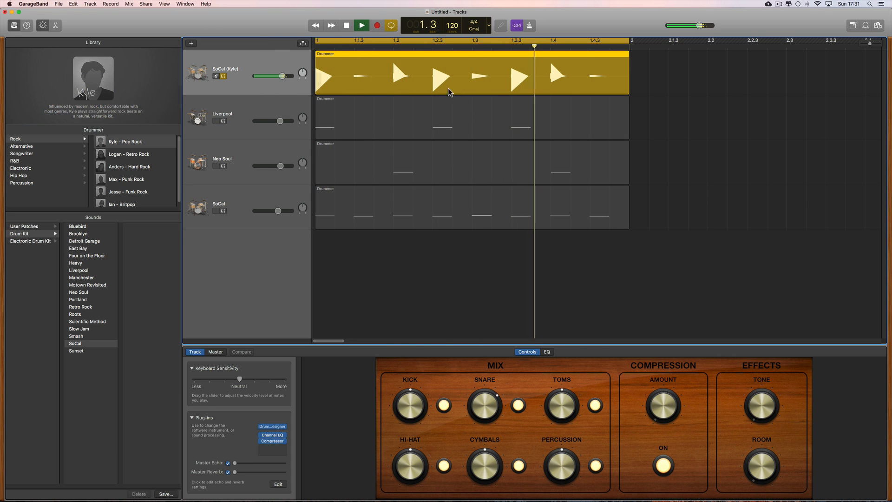
pyautogui.press('space')
pyautogui.click(57, 26)
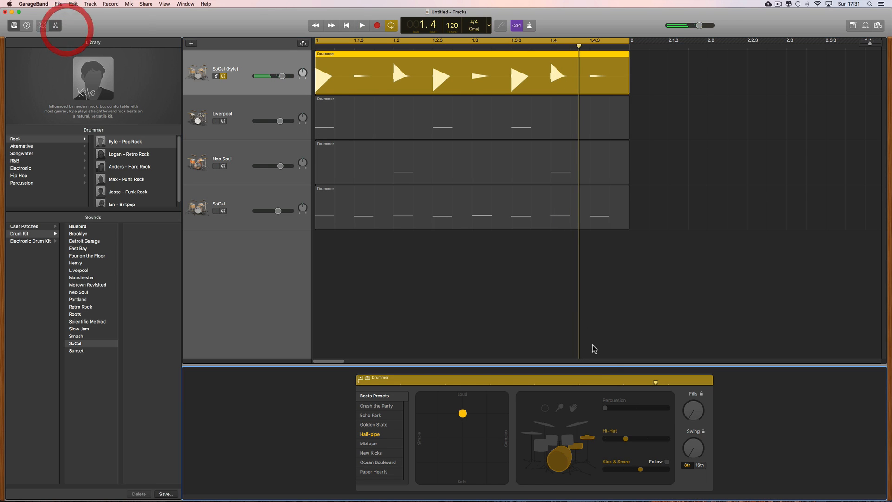
pyautogui.click(587, 439)
pyautogui.click(570, 458)
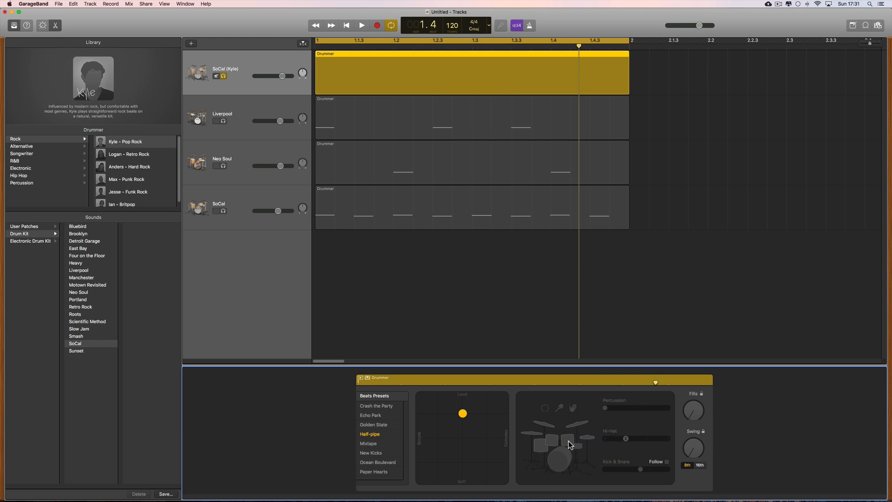
pyautogui.click(557, 439)
# Raise the Toms pattern of the Drummer region to its highest variation while listening to it solo
pyautogui.press('space')
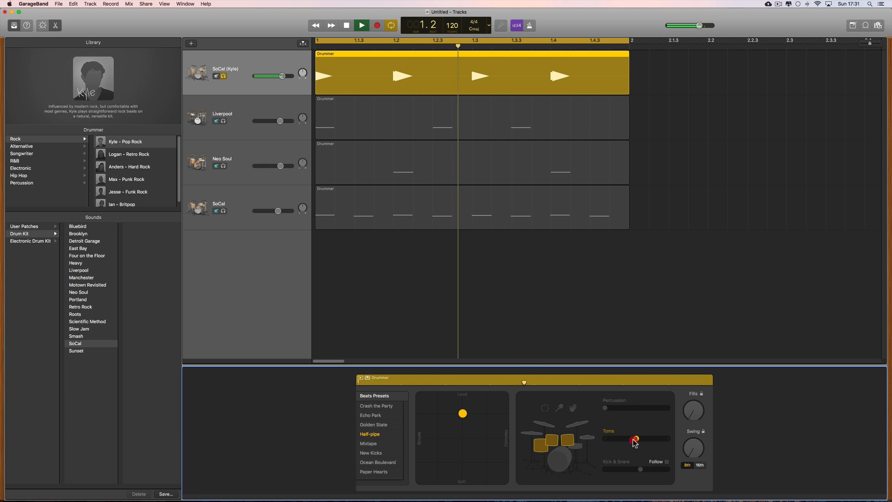
pyautogui.moveTo(605, 439); pyautogui.dragTo(635, 439)
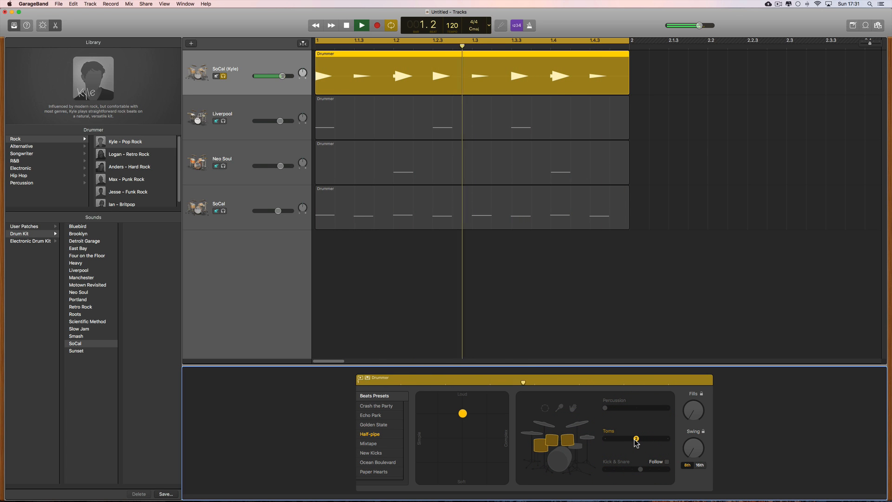
pyautogui.moveTo(636, 439); pyautogui.dragTo(667, 439)
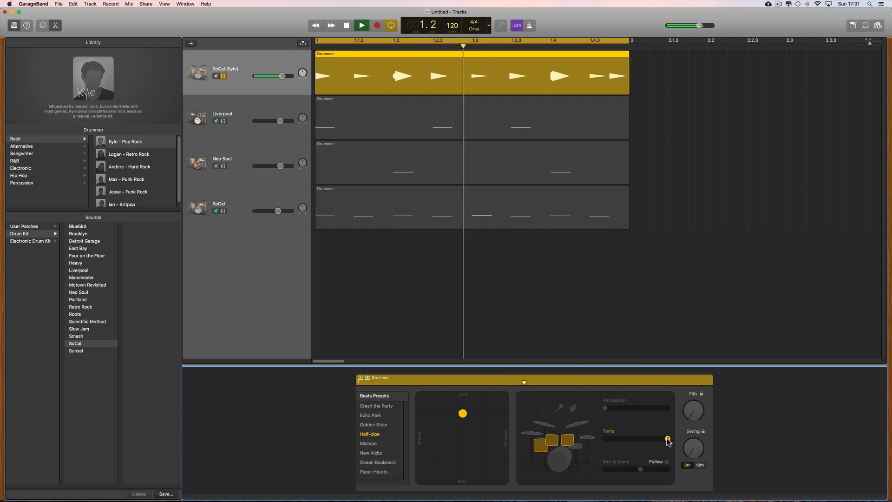
pyautogui.press('space')
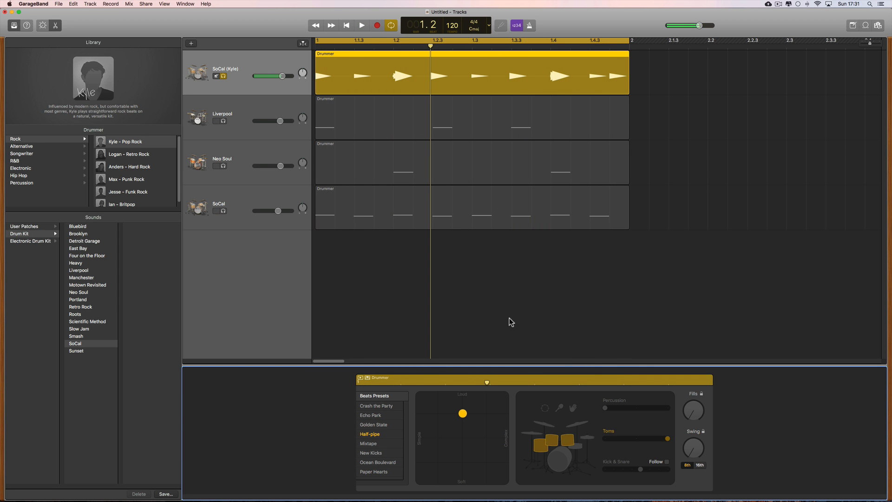
# Add a software instrument track below the hi-hat track and delete it again
pyautogui.click(250, 211)
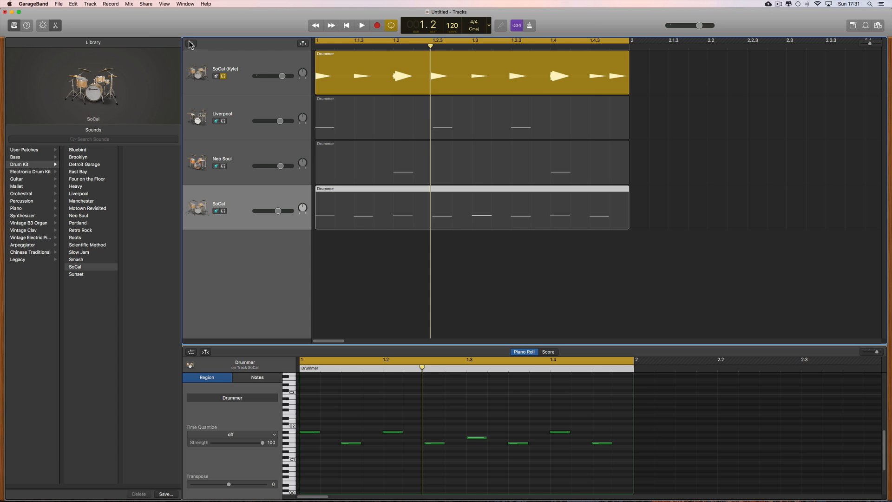
pyautogui.click(190, 43)
pyautogui.click(363, 73)
pyautogui.click(572, 155)
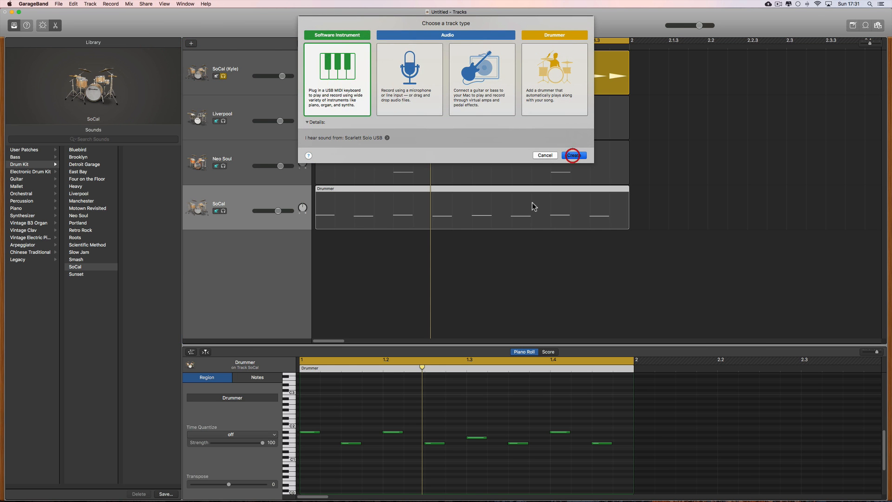
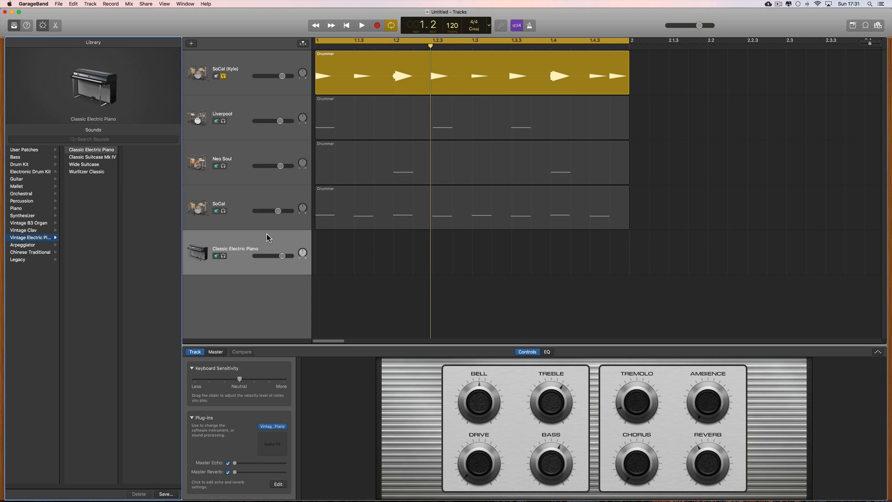
pyautogui.click(259, 247)
pyautogui.press('super+BackSpace')
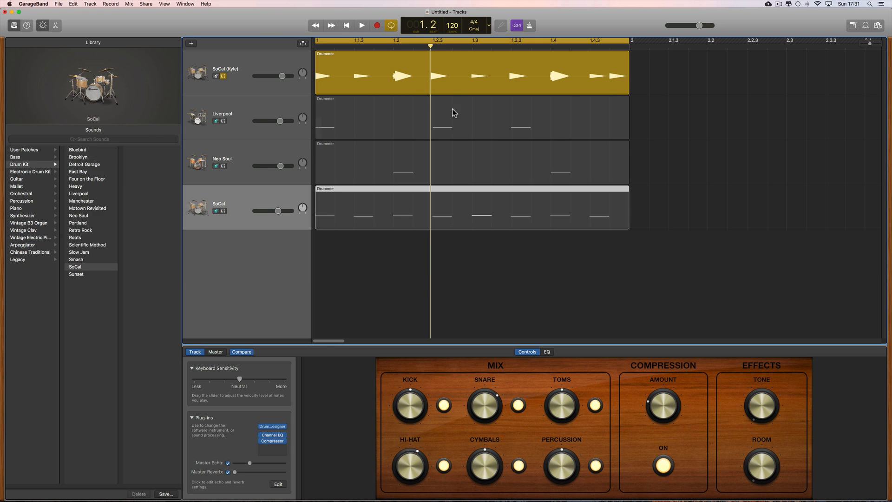
# Unsolo and unmute the toms Drummer track and lower its volume to about -3 dB, playing it with the other drum tracks
pyautogui.click(448, 83)
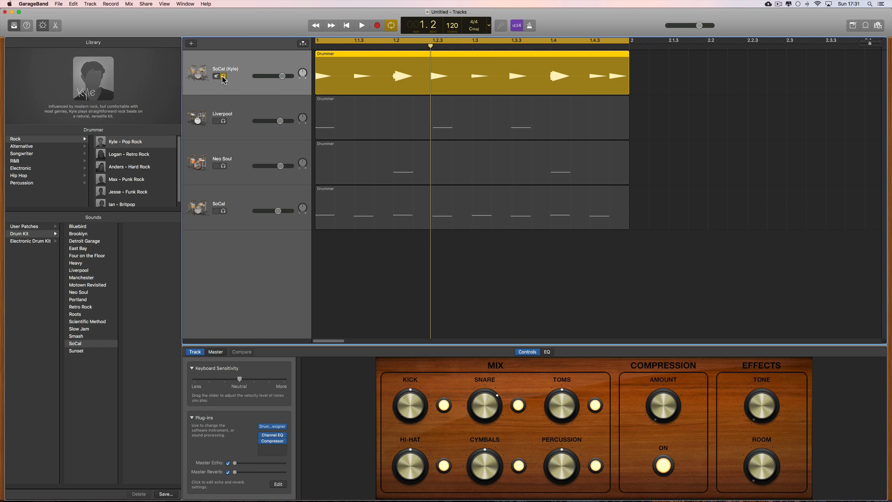
pyautogui.click(222, 77)
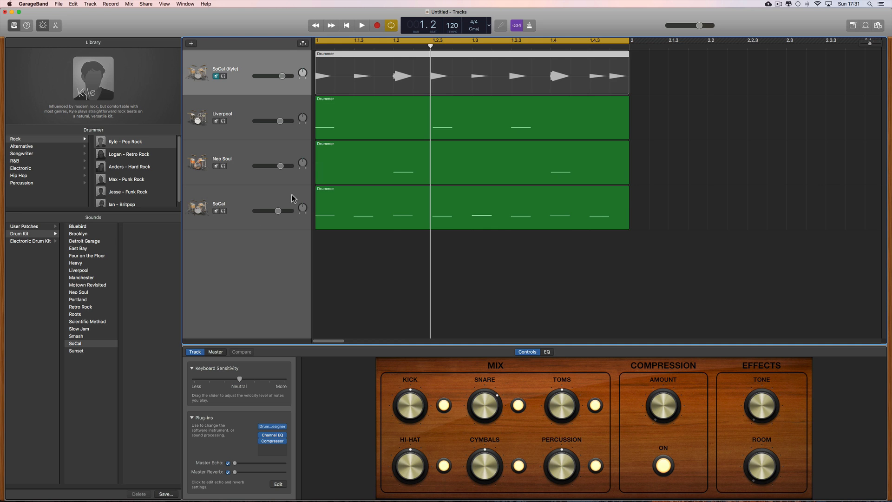
pyautogui.click(216, 76)
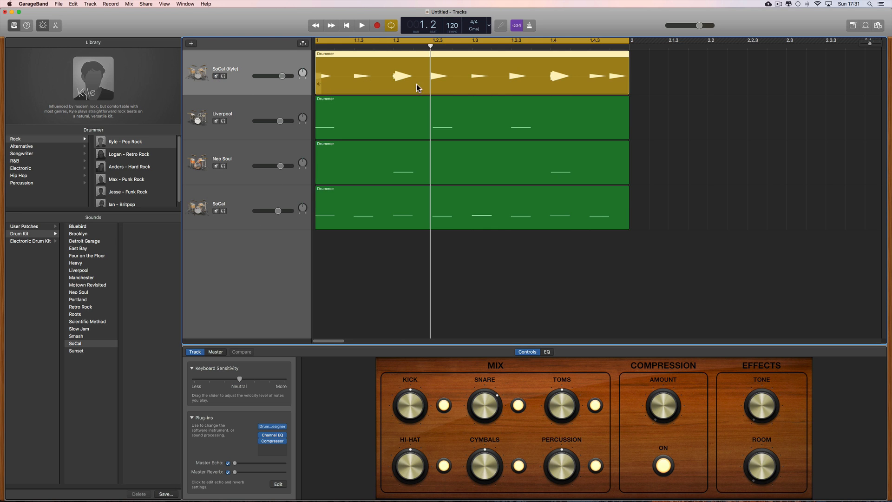
pyautogui.click(282, 76)
pyautogui.moveTo(274, 79); pyautogui.dragTo(277, 76)
pyautogui.press('space')
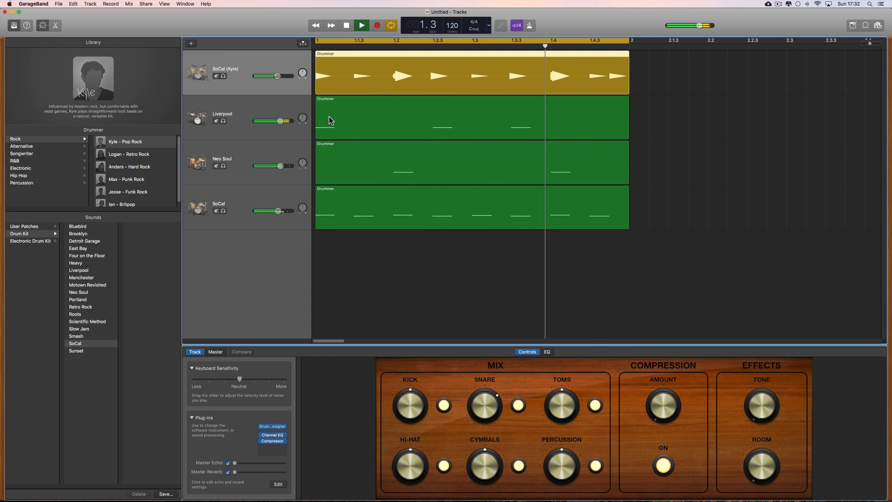
pyautogui.press('space')
# Raise the toms track's compression slightly and shape its EQ with a 6 dB cut around 405 Hz and boosts in the lows and upper mids
pyautogui.press('space')
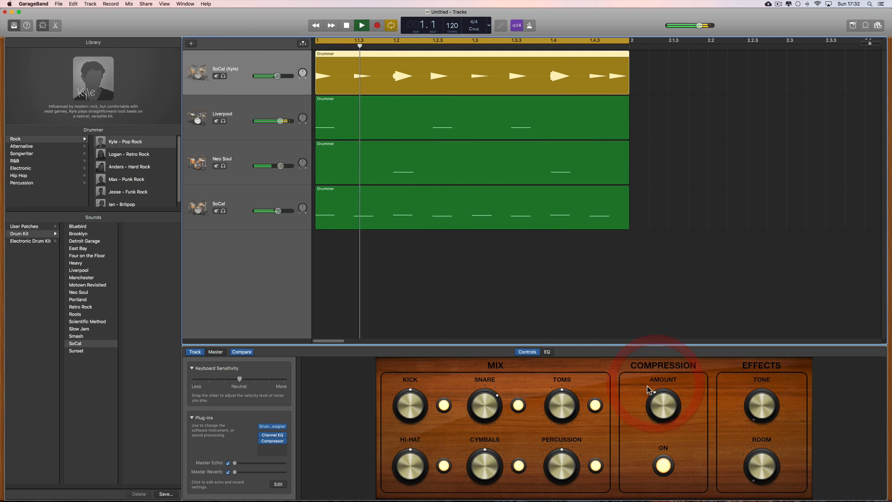
pyautogui.click(547, 351)
pyautogui.moveTo(550, 424); pyautogui.dragTo(549, 442)
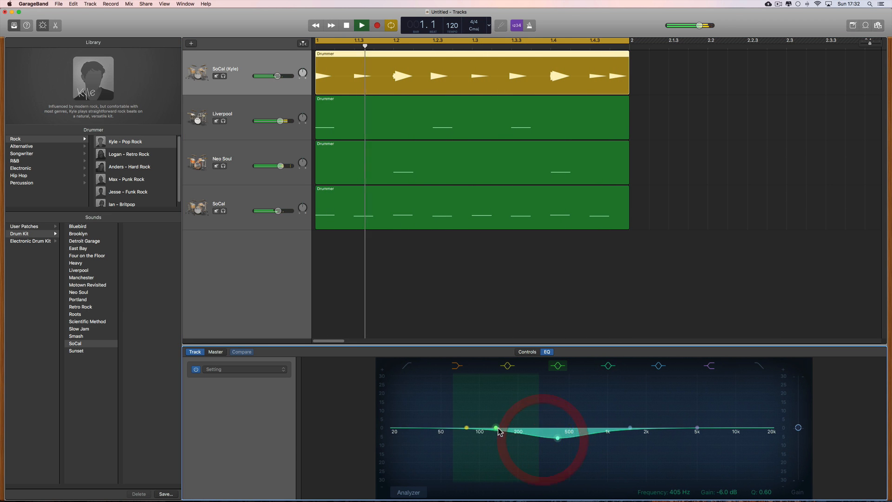
pyautogui.moveTo(496, 428); pyautogui.dragTo(500, 407)
pyautogui.moveTo(635, 425); pyautogui.dragTo(681, 410)
pyautogui.click(526, 352)
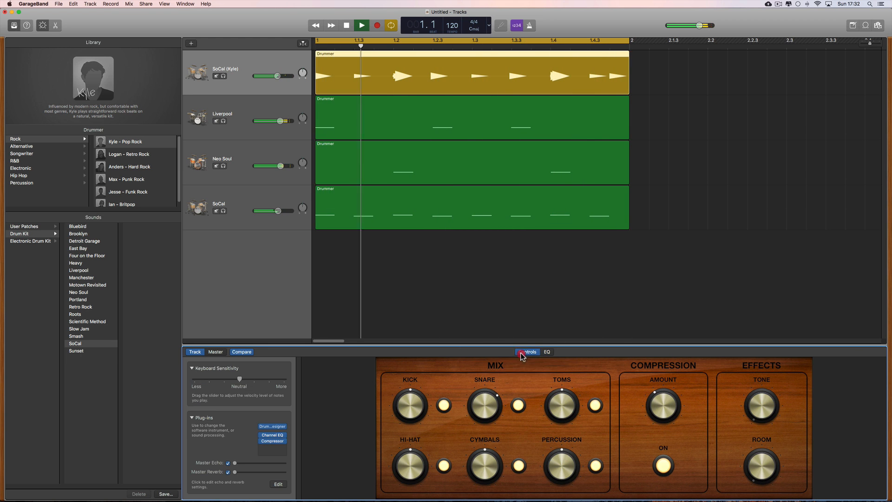
# Raise the toms track's Master Echo to about a third while listening to the full loop
pyautogui.moveTo(241, 470)
pyautogui.mouseDown()
pyautogui.moveTo(280, 471)
pyautogui.moveTo(234, 470)
pyautogui.moveTo(270, 464)
pyautogui.moveTo(253, 464)
pyautogui.mouseUp()
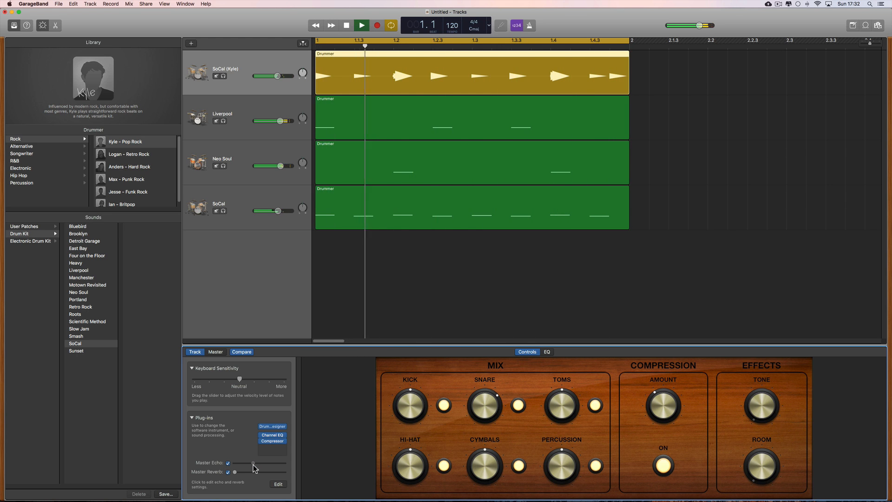
pyautogui.press('space')
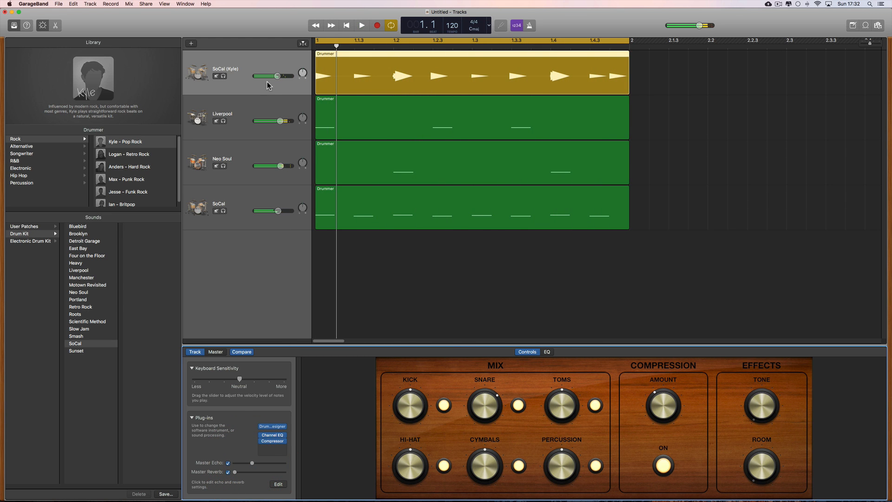
pyautogui.click(277, 76)
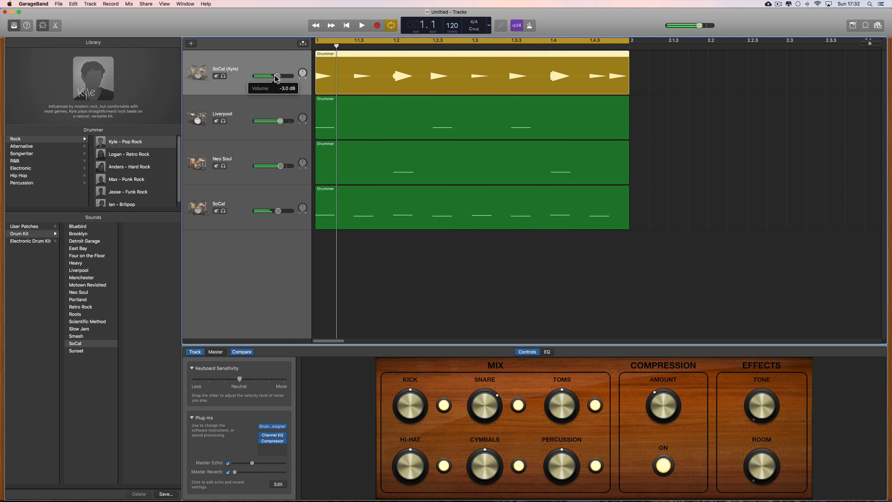
# Try the East Bay kit on the toms Drummer track and play it with the full loop
pyautogui.doubleClick(372, 73)
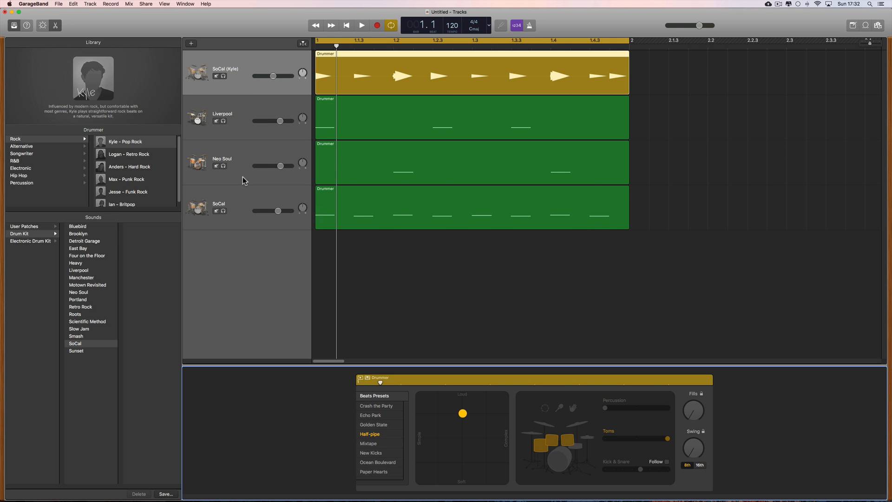
pyautogui.click(261, 64)
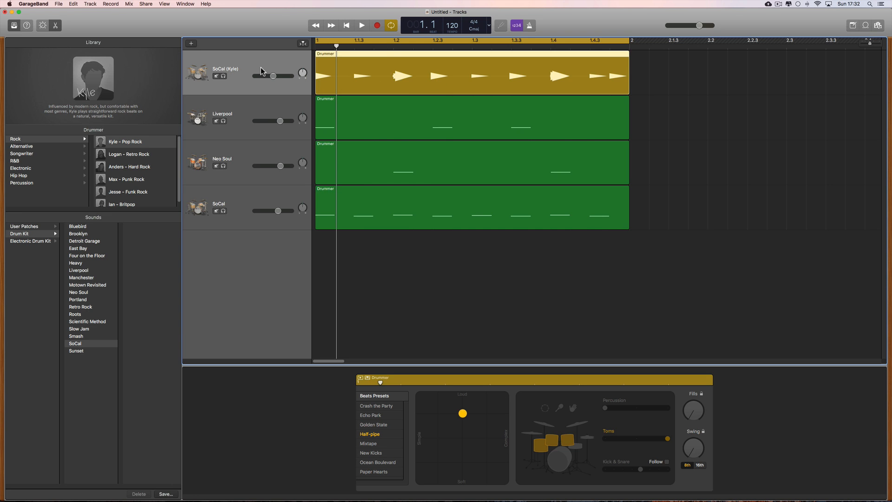
pyautogui.click(77, 249)
pyautogui.click(500, 175)
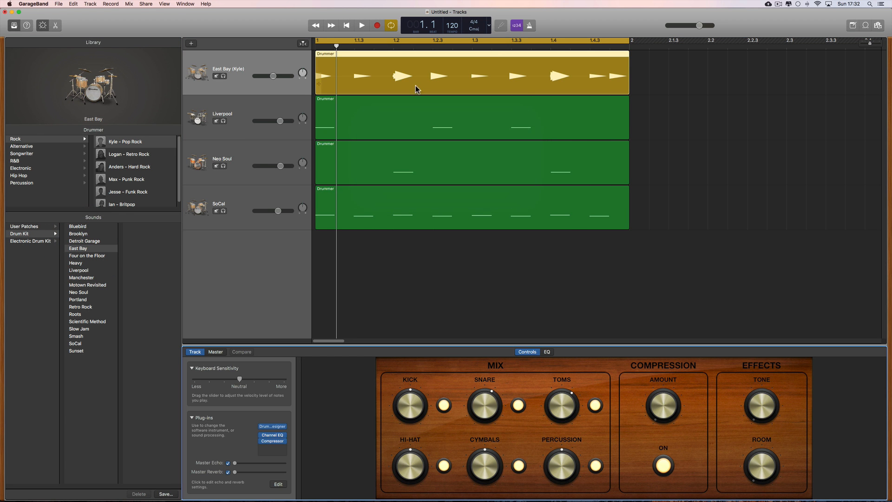
pyautogui.doubleClick(447, 75)
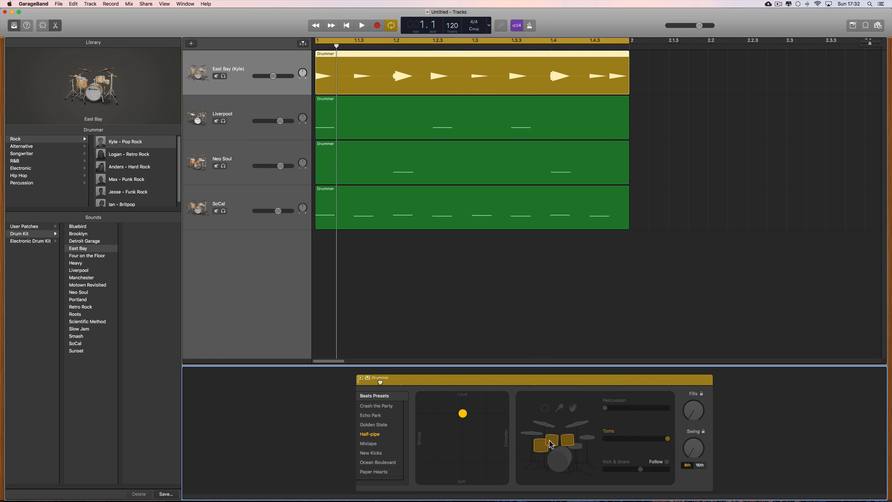
pyautogui.click(394, 88)
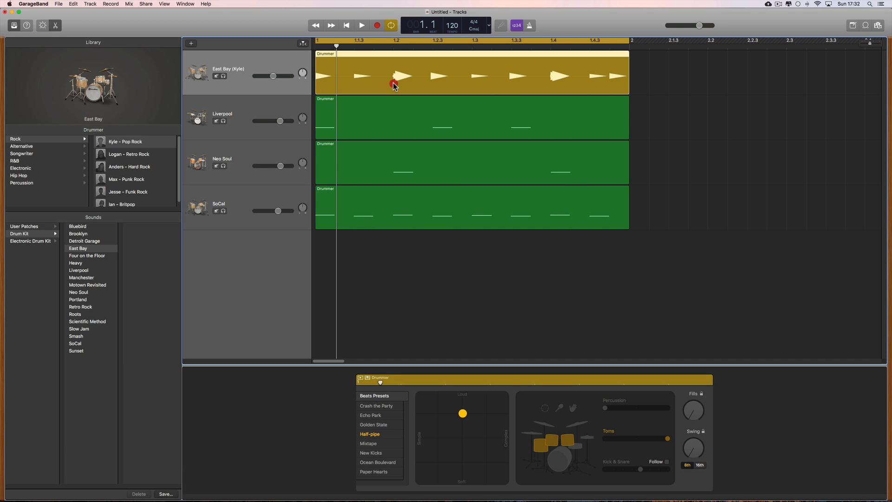
pyautogui.press('space')
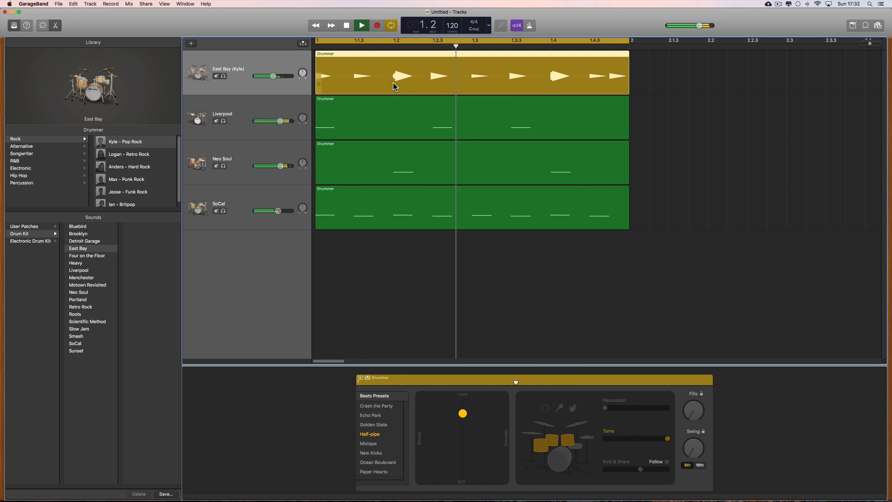
# Change the toms Drummer track's kit to Four on the Floor and play the full loop
pyautogui.click(98, 256)
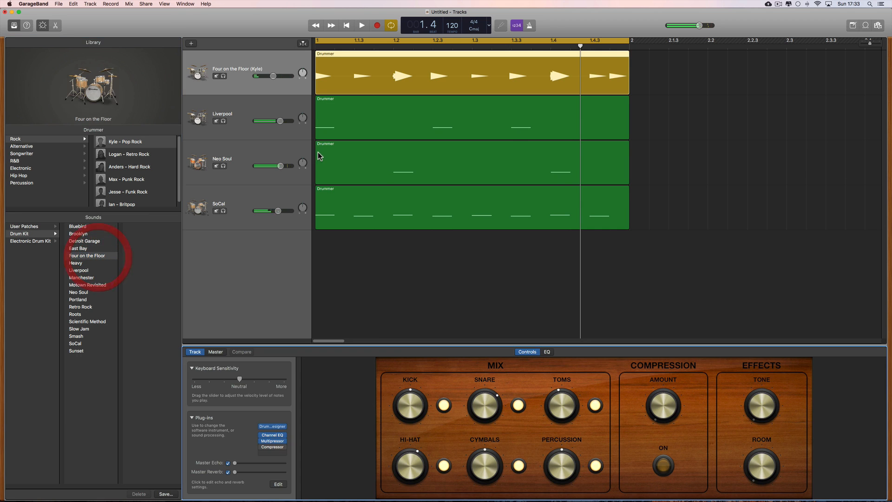
pyautogui.click(317, 157)
pyautogui.press('space')
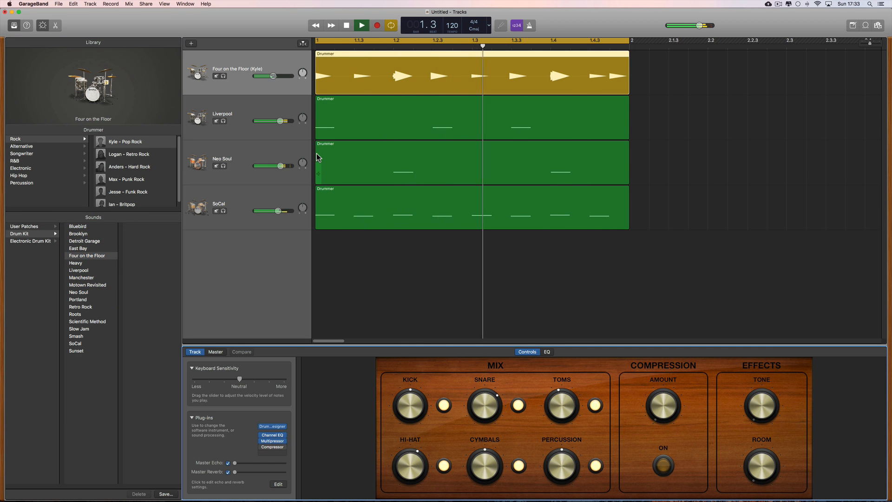
# Raise the toms level on the Four on the Floor track and switch on its compression with the amount about midway
pyautogui.moveTo(558, 403); pyautogui.dragTo(556, 383)
pyautogui.click(665, 457)
pyautogui.moveTo(663, 404)
pyautogui.mouseDown()
pyautogui.moveTo(677, 365)
pyautogui.moveTo(666, 362)
pyautogui.mouseUp()
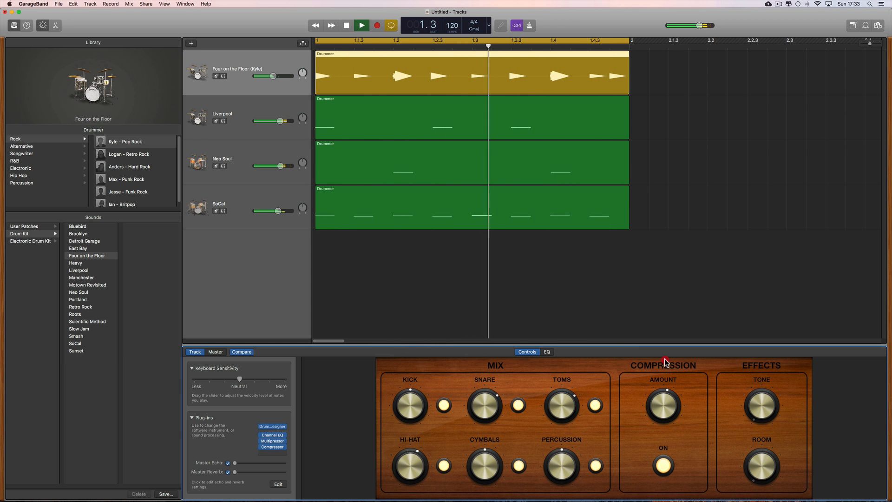
# Shape the toms track's EQ with an 8 dB boost at 104 Hz and a similar broad boost around 4 kHz
pyautogui.click(546, 352)
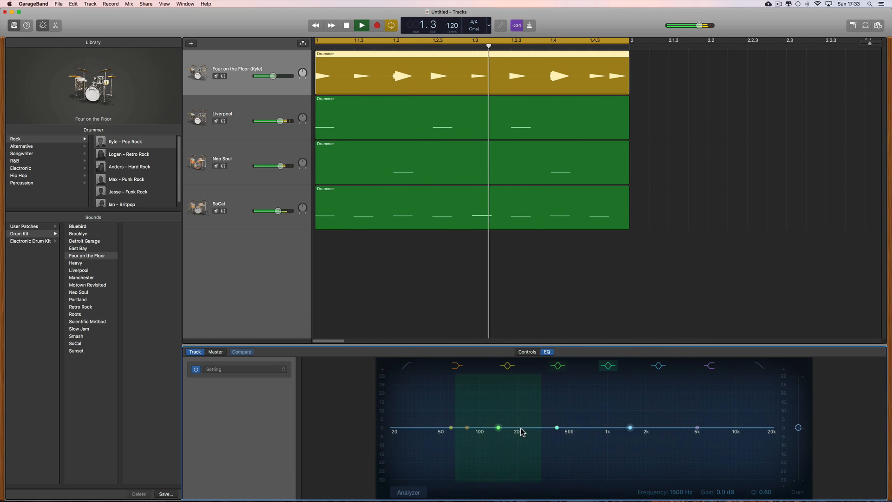
pyautogui.moveTo(498, 427)
pyautogui.mouseDown()
pyautogui.moveTo(503, 408)
pyautogui.moveTo(482, 403)
pyautogui.moveTo(482, 413)
pyautogui.mouseUp()
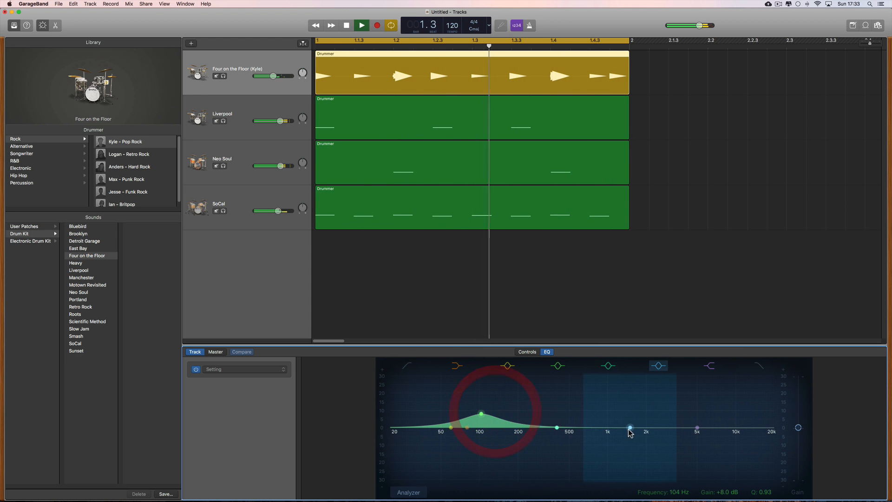
pyautogui.moveTo(630, 427)
pyautogui.mouseDown()
pyautogui.moveTo(659, 412)
pyautogui.moveTo(732, 420)
pyautogui.mouseUp()
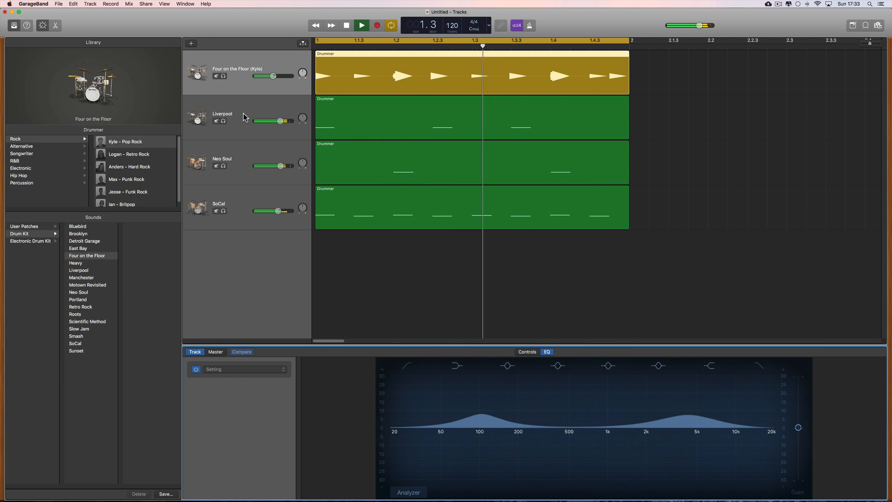
# Raise the toms track's Master Echo to a bit over a third, soloing the track to check it and then unsoloing it
pyautogui.click(528, 352)
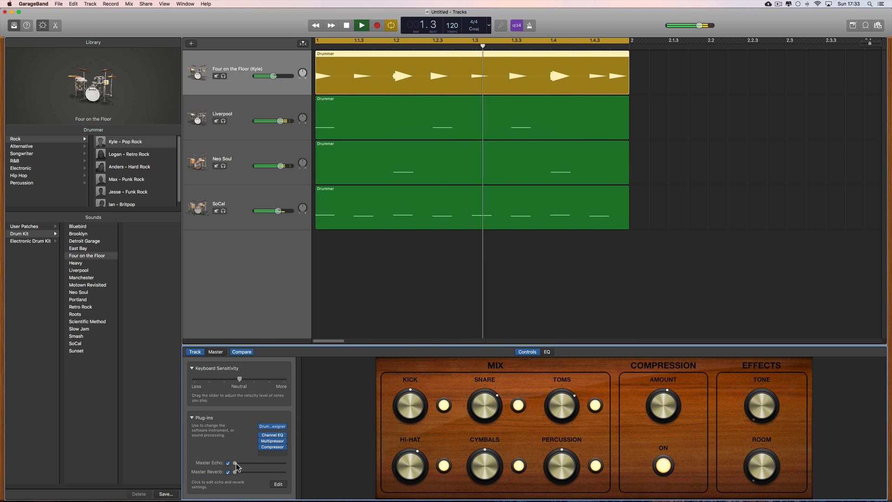
pyautogui.moveTo(250, 467); pyautogui.dragTo(257, 468)
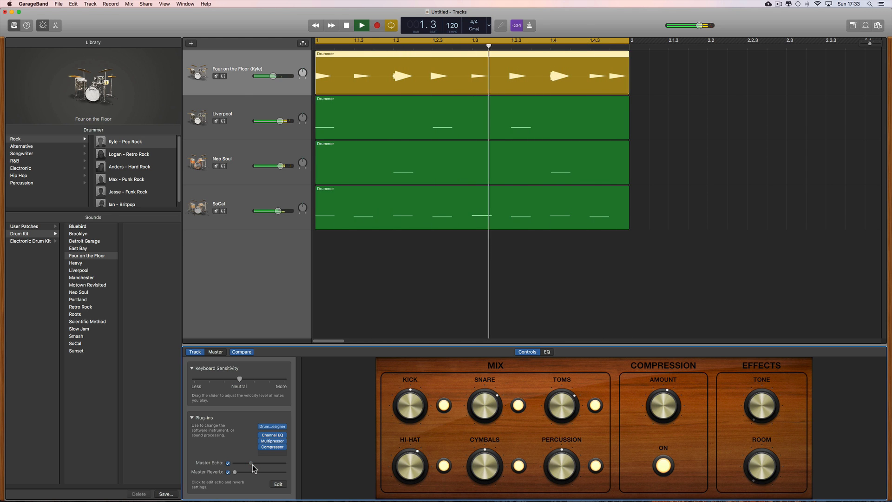
pyautogui.click(223, 76)
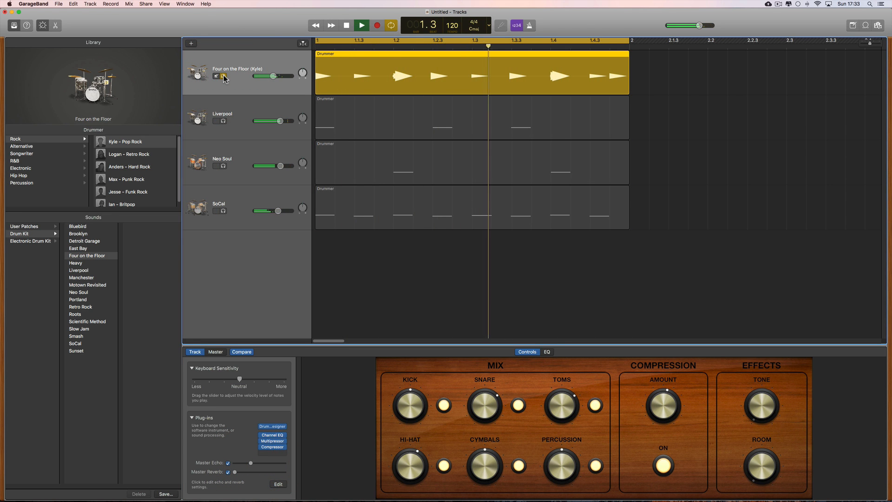
pyautogui.click(228, 462)
pyautogui.moveTo(232, 466); pyautogui.dragTo(255, 466)
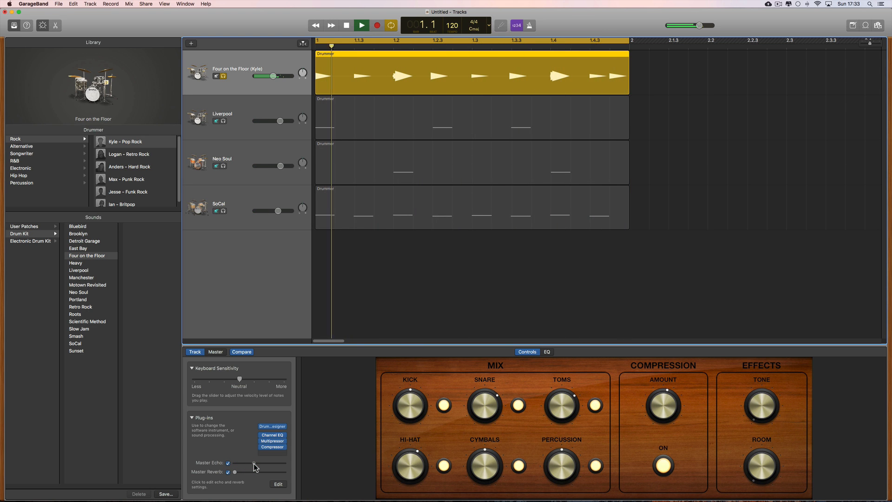
pyautogui.click(225, 77)
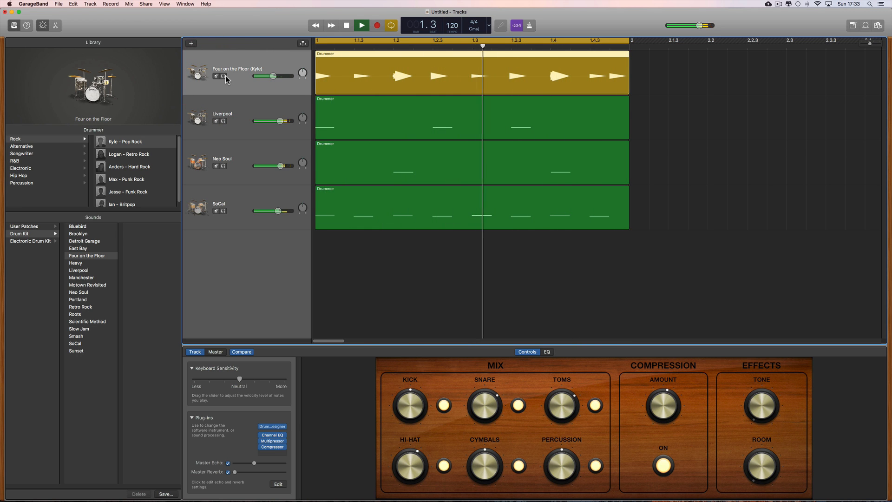
# Adjust the Neo Soul snare track's EQ, shifting the mid cut to about 1 kHz and setting the upper boost to +9.5 dB at 3500 Hz
pyautogui.click(299, 158)
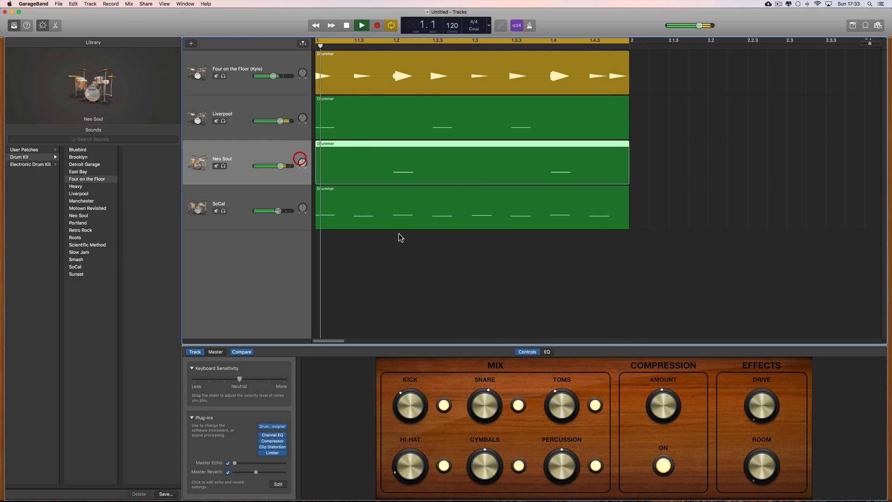
pyautogui.click(547, 352)
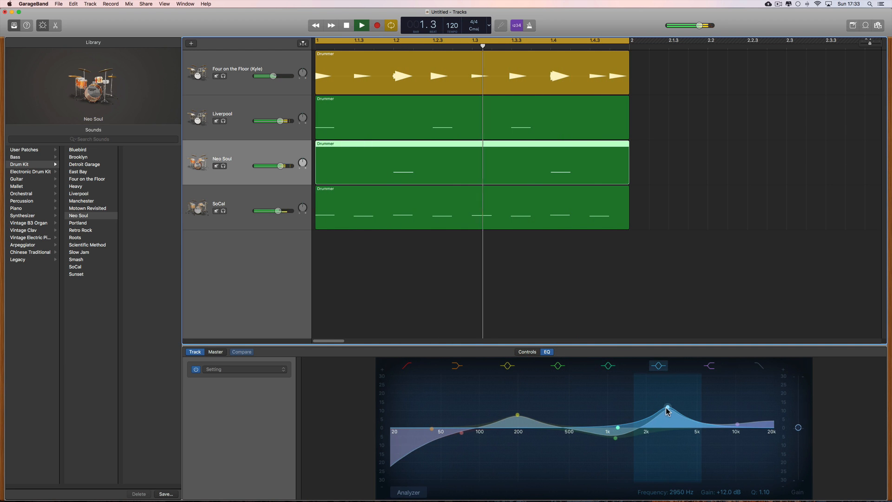
pyautogui.moveTo(615, 438); pyautogui.dragTo(607, 439)
pyautogui.moveTo(668, 407)
pyautogui.mouseDown()
pyautogui.moveTo(652, 410)
pyautogui.moveTo(685, 410)
pyautogui.moveTo(624, 417)
pyautogui.moveTo(682, 415)
pyautogui.mouseUp()
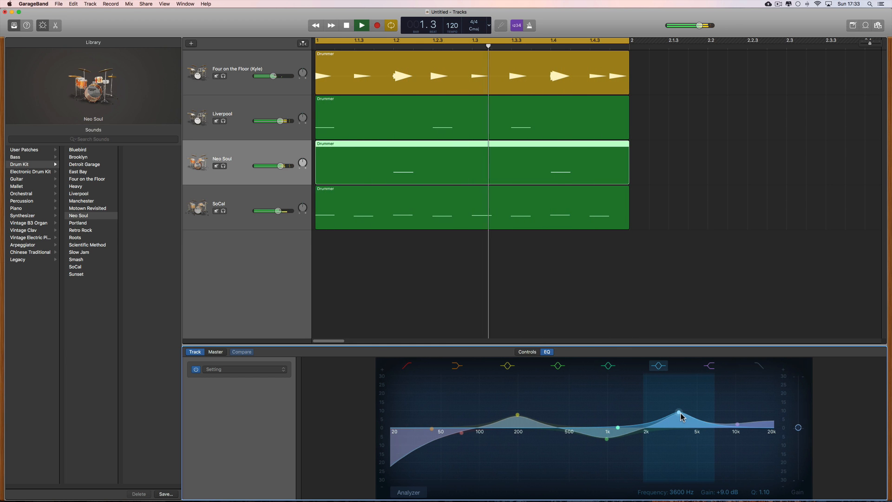
pyautogui.moveTo(682, 417); pyautogui.dragTo(679, 415)
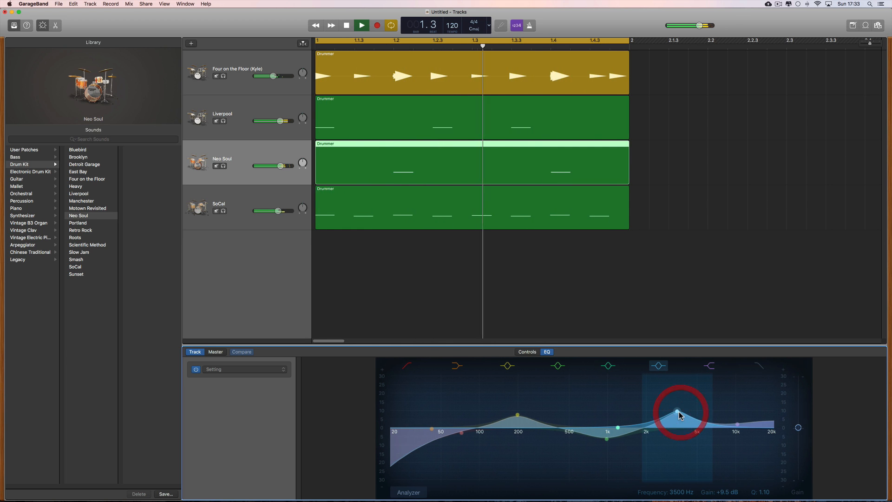
pyautogui.press('space')
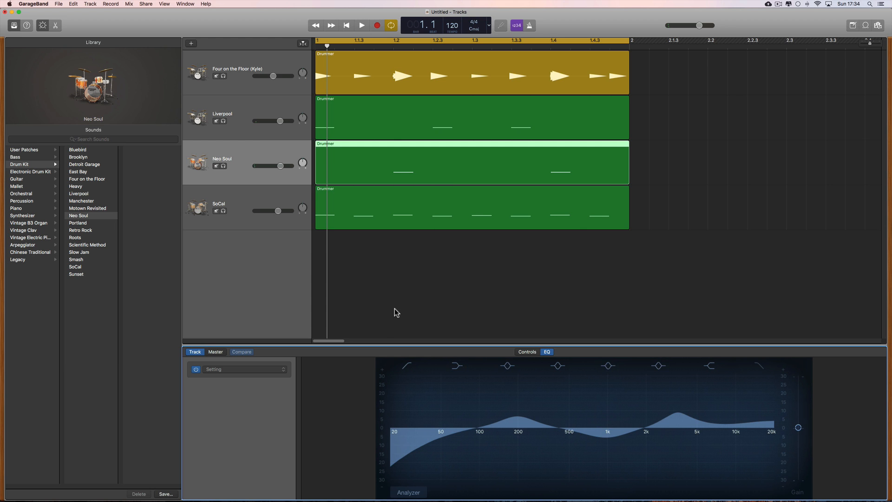
# Add a software instrument track below the Neo Soul snare track and assign it the Motown Revisited drum kit
pyautogui.click(271, 151)
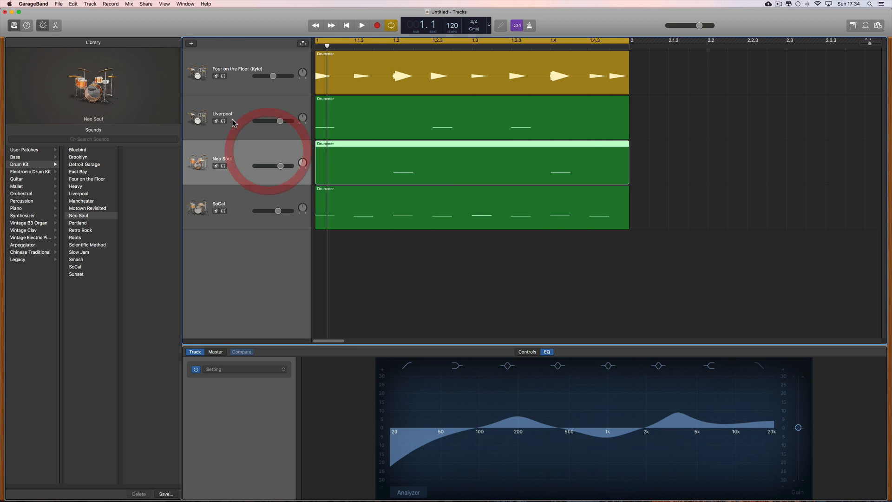
pyautogui.click(191, 43)
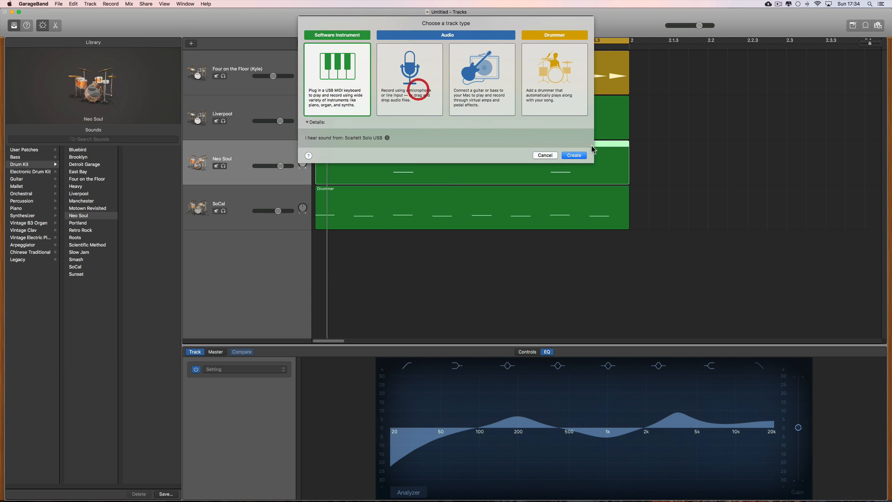
pyautogui.click(565, 160)
pyautogui.click(241, 165)
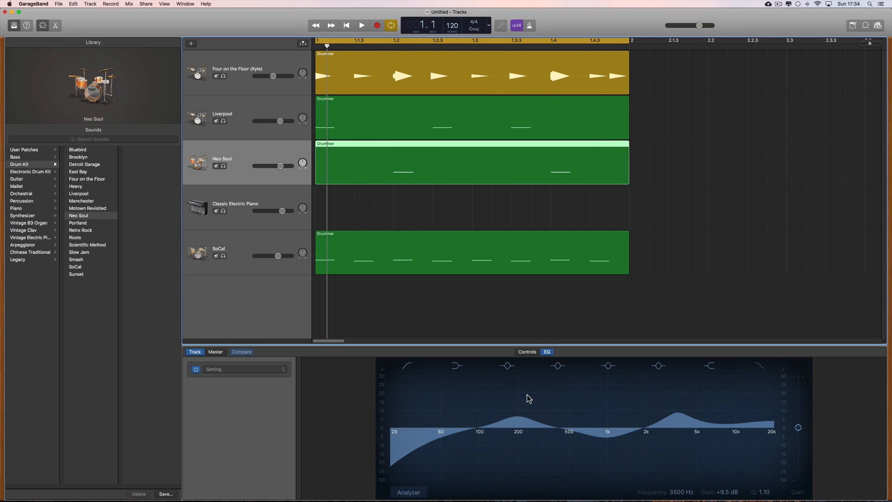
pyautogui.click(268, 203)
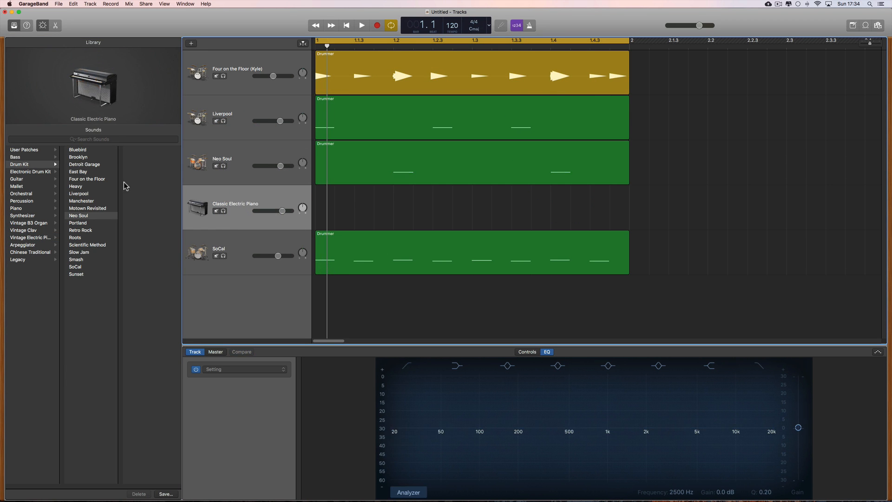
pyautogui.click(25, 165)
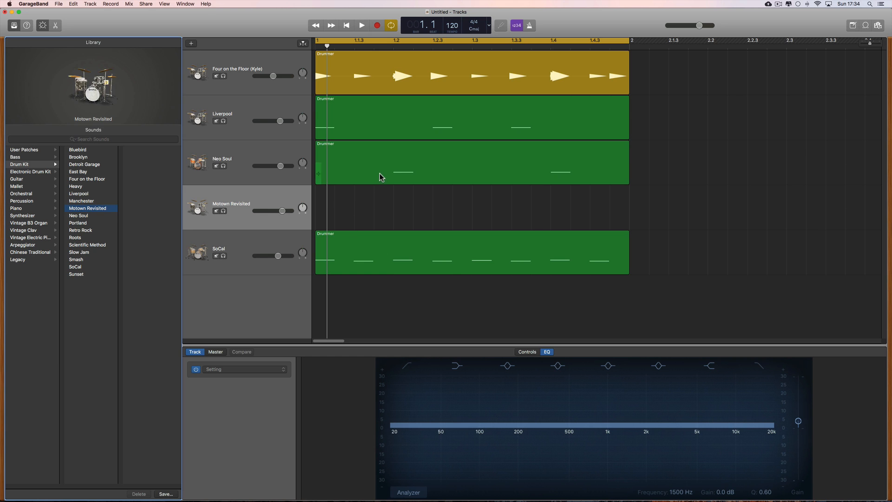
# Copy the Neo Soul snare region onto the Motown Revisited track at the same position
pyautogui.moveTo(379, 177)
pyautogui.mouseDown()
pyautogui.moveTo(380, 169)
pyautogui.moveTo(379, 194)
pyautogui.mouseUp()
pyautogui.click(392, 166)
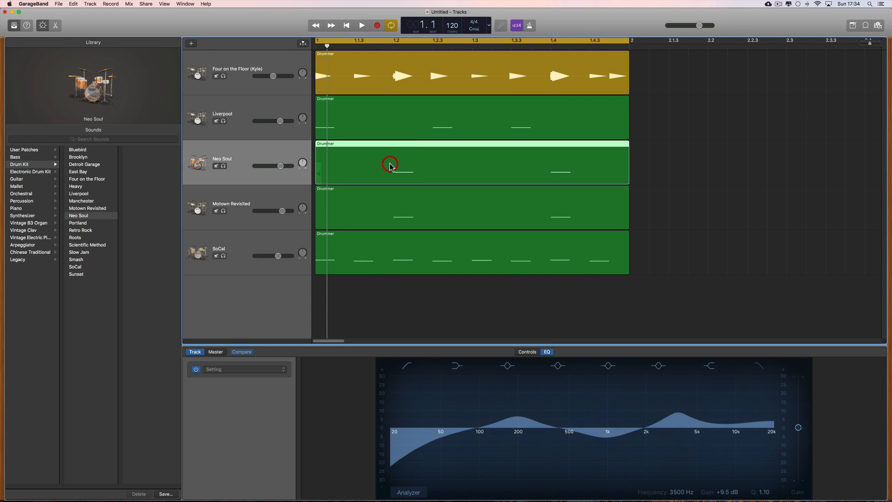
pyautogui.click(387, 199)
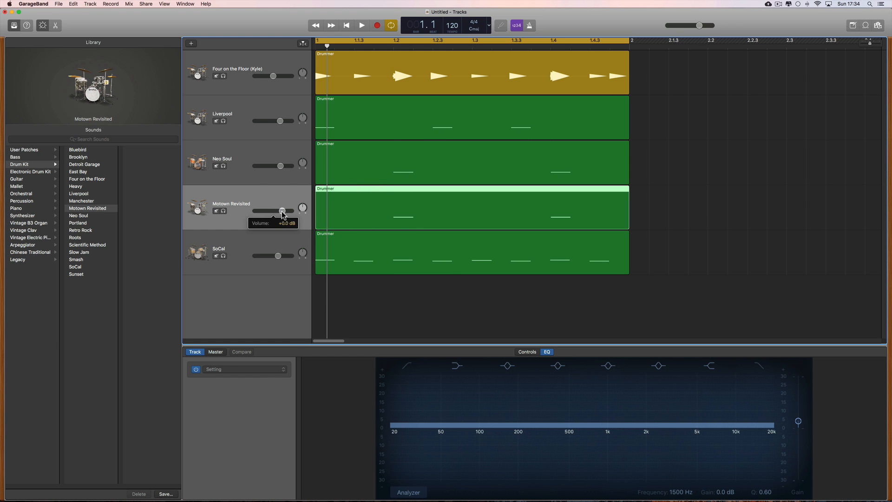
# Lower the Motown Revisited track's volume to about -10 dB while playing the full loop
pyautogui.press('space')
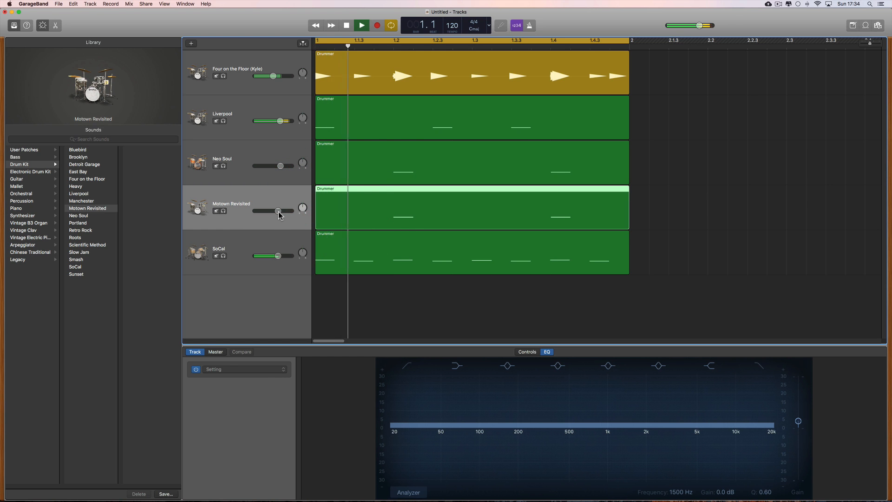
pyautogui.moveTo(279, 212); pyautogui.dragTo(260, 213)
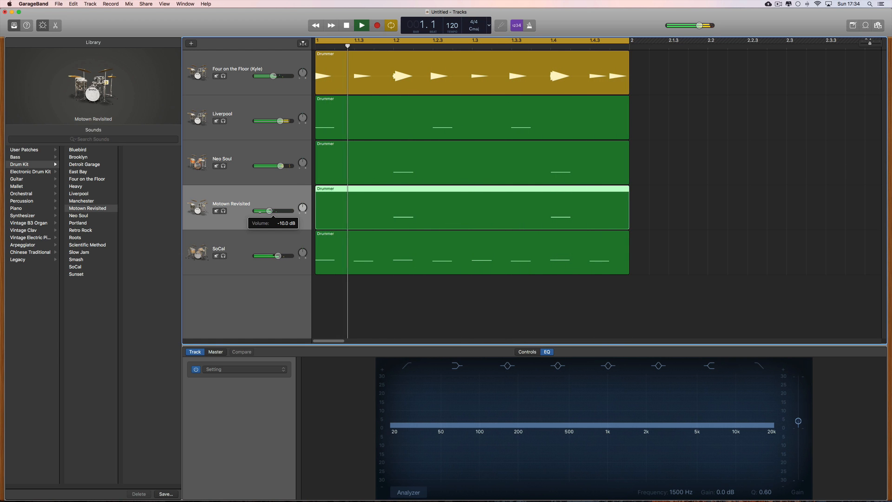
pyautogui.press('space')
# Turn the Neo Soul snare's Master Reverb down to zero, and raise the Motown Revisited track's Master Reverb to about half and its compression to midway
pyautogui.click(268, 158)
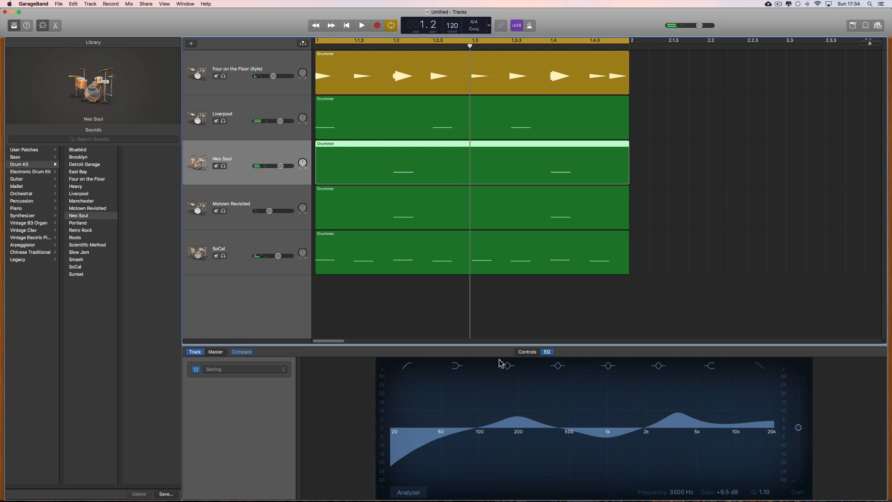
pyautogui.click(527, 352)
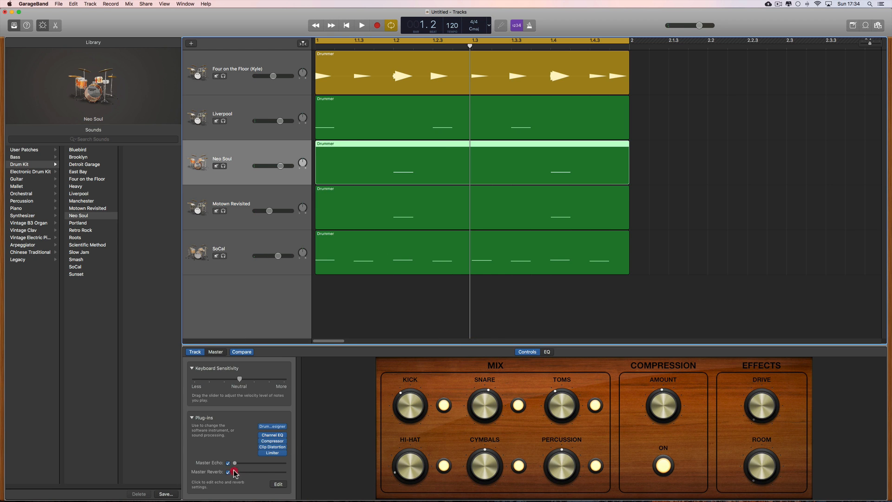
pyautogui.click(274, 197)
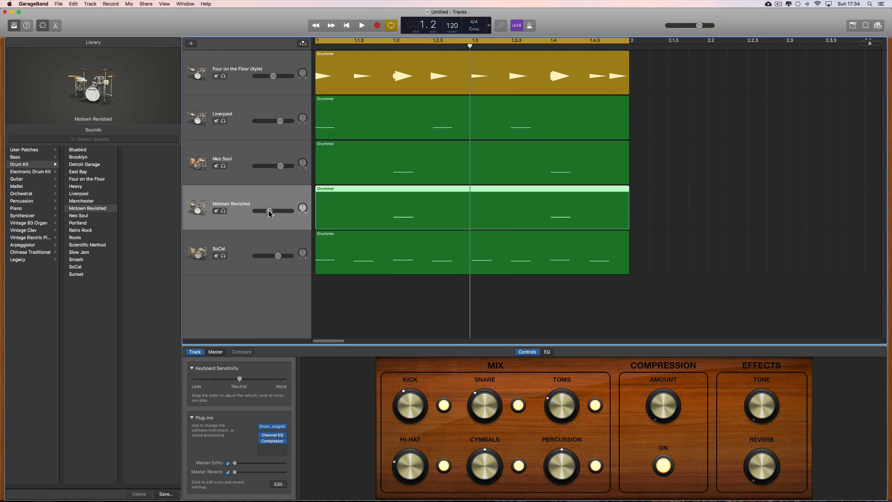
pyautogui.click(274, 251)
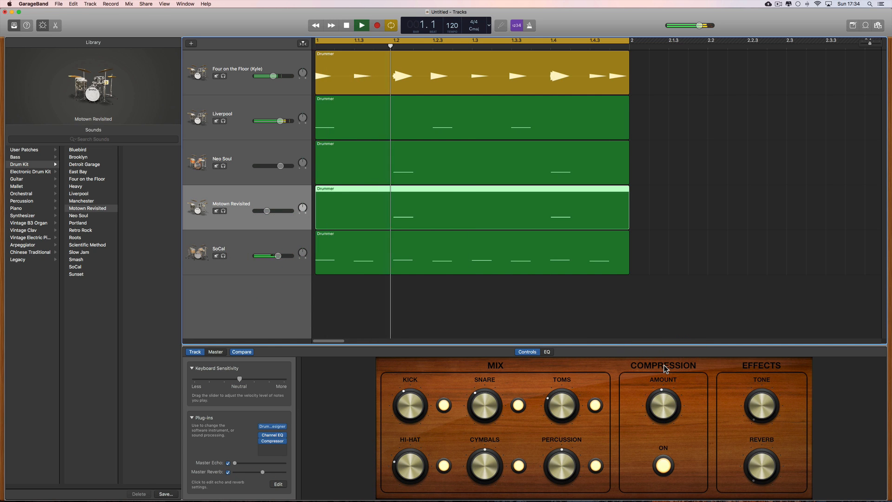
# Raise the Motown Revisited track's Master Reverb to about three quarters and rebalance its lowered volume against a slightly louder SoCal hi-hat track
pyautogui.moveTo(262, 471)
pyautogui.mouseDown()
pyautogui.moveTo(284, 474)
pyautogui.moveTo(273, 472)
pyautogui.mouseUp()
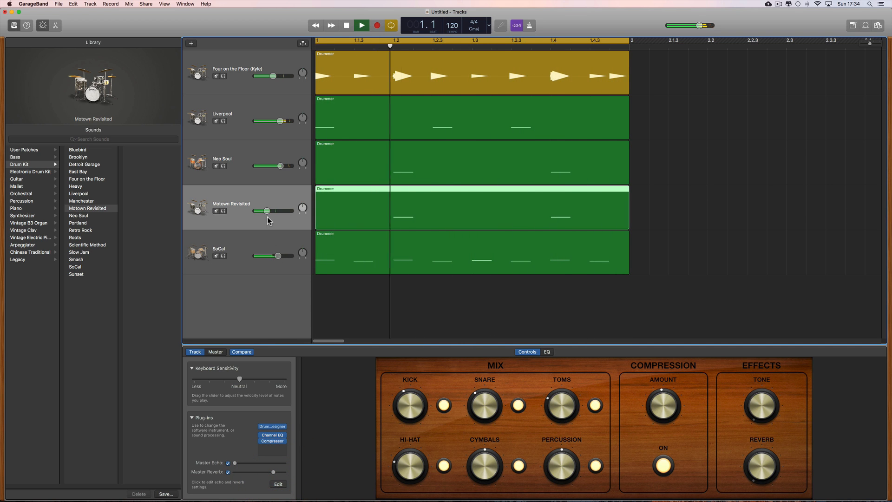
pyautogui.moveTo(267, 214); pyautogui.dragTo(255, 213)
pyautogui.moveTo(278, 256); pyautogui.dragTo(287, 255)
pyautogui.press('space')
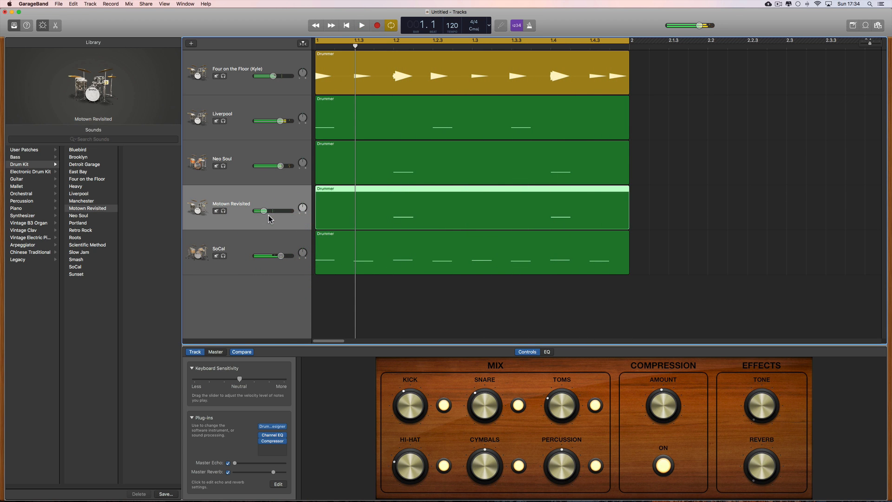
# Raise the Motown Revisited track's volume to roughly the Neo Soul snare's level and lower the Neo Soul track slightly while playing the loop
pyautogui.moveTo(292, 214); pyautogui.dragTo(291, 211)
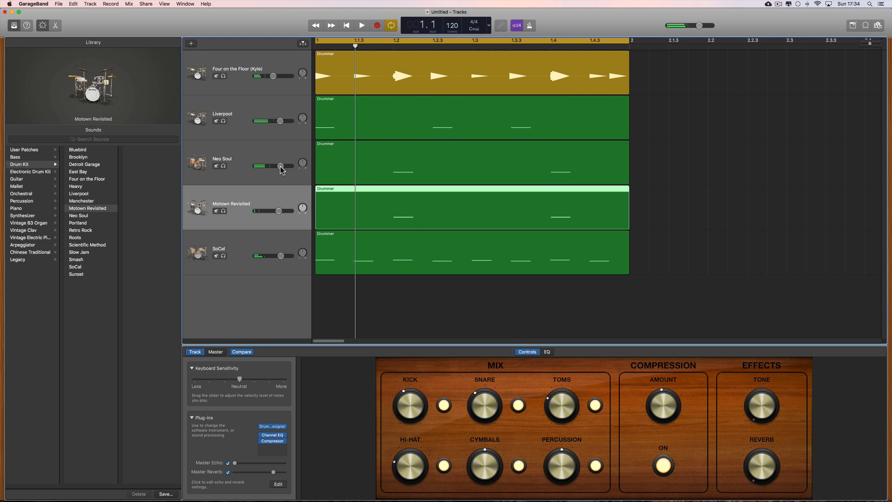
pyautogui.press('space')
pyautogui.moveTo(280, 166); pyautogui.dragTo(274, 168)
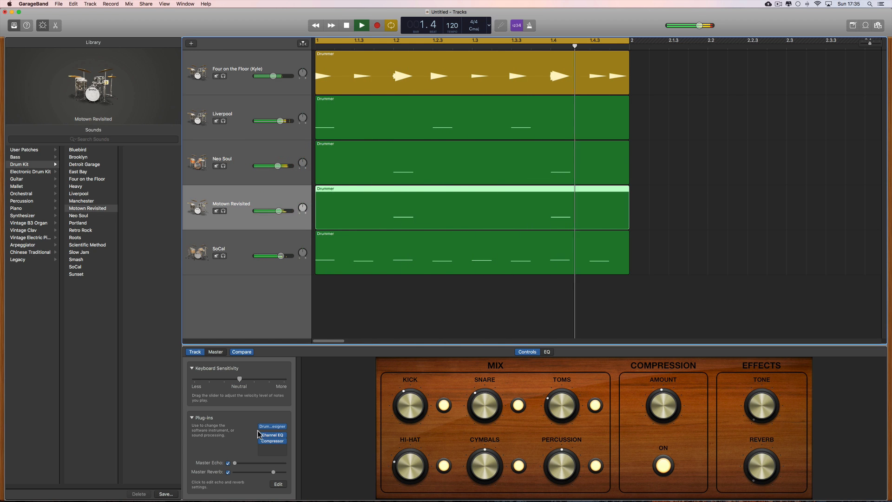
# Lower the Motown Revisited track's Master Reverb to just above zero and its volume to about -7.8 dB while checking the loop
pyautogui.moveTo(273, 472); pyautogui.dragTo(241, 473)
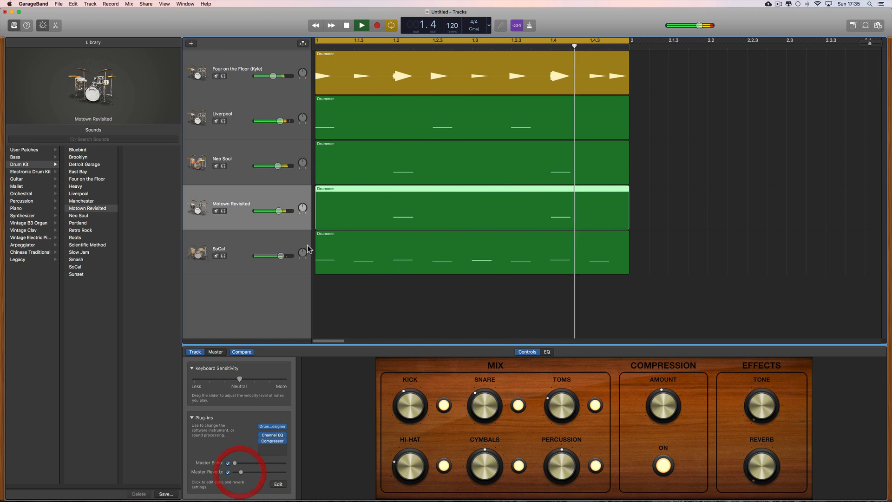
pyautogui.moveTo(278, 212); pyautogui.dragTo(268, 211)
pyautogui.press('space')
pyautogui.click(278, 165)
pyautogui.click(282, 207)
pyautogui.press('space')
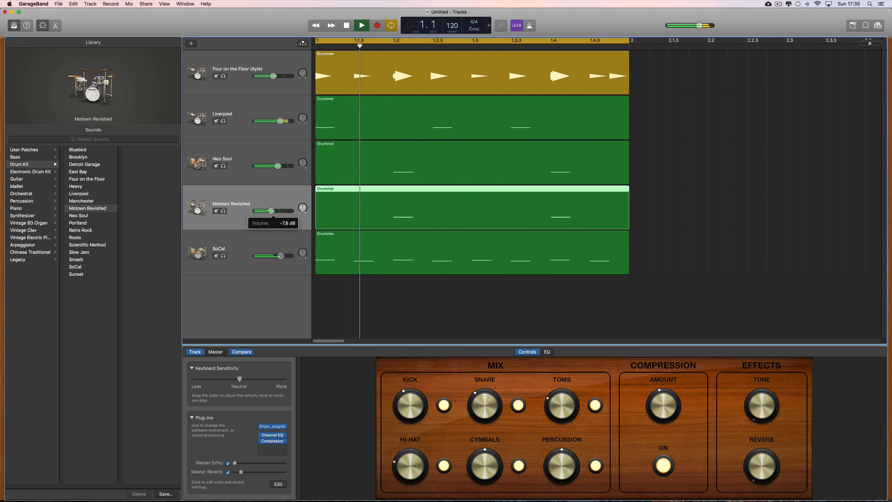
pyautogui.click(271, 211)
pyautogui.press('space')
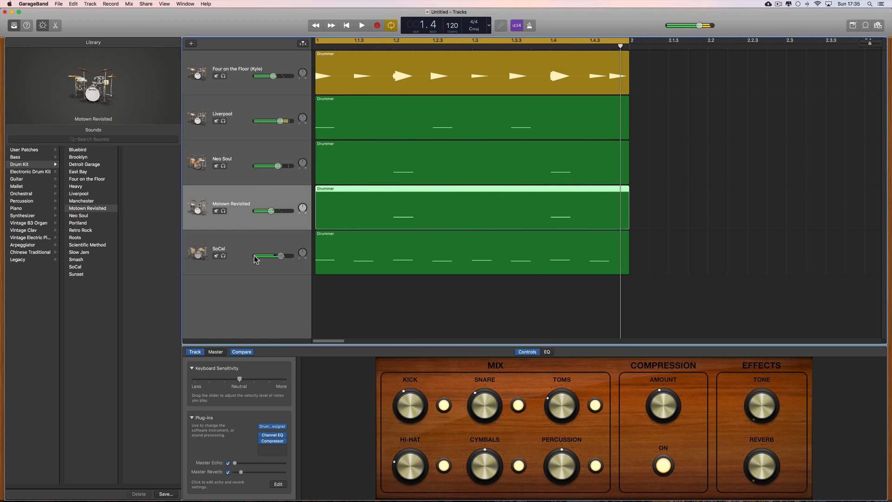
# Try a Pitch Shifter plug-in on the Motown Revisited track with Mix at 100% and Semitones at 1 while the loop plays
pyautogui.click(278, 449)
pyautogui.moveTo(282, 497)
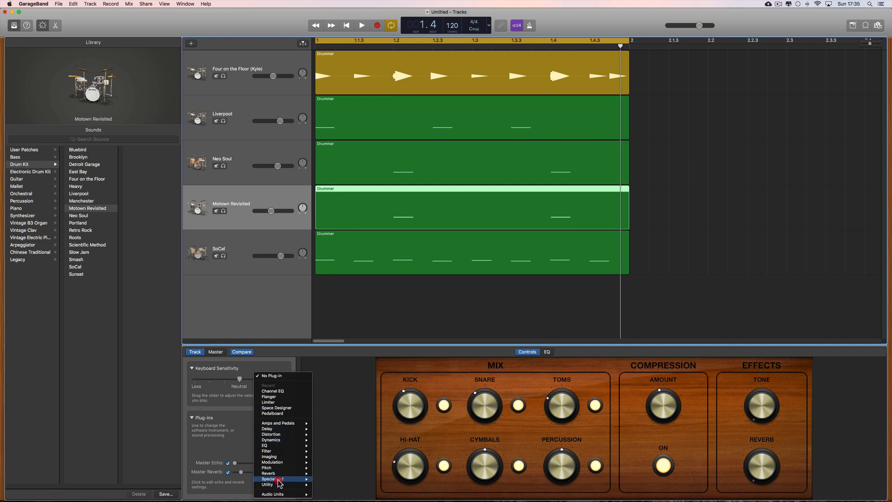
pyautogui.moveTo(278, 469)
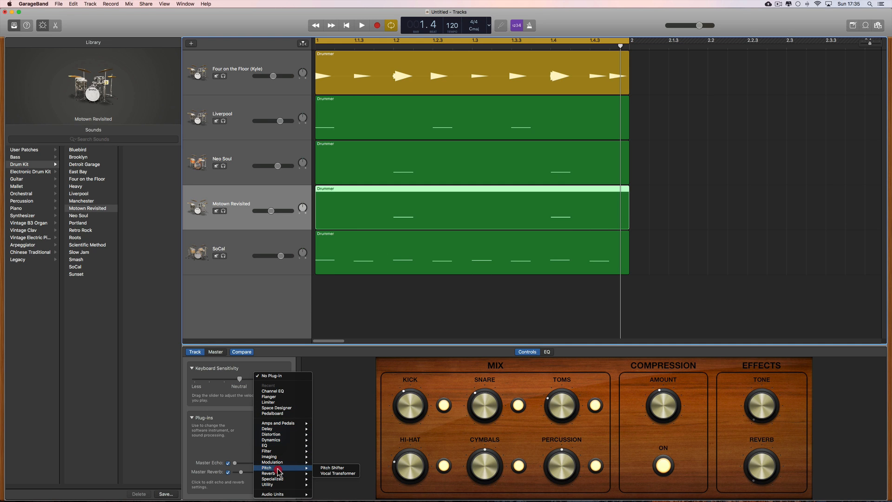
pyautogui.click(336, 468)
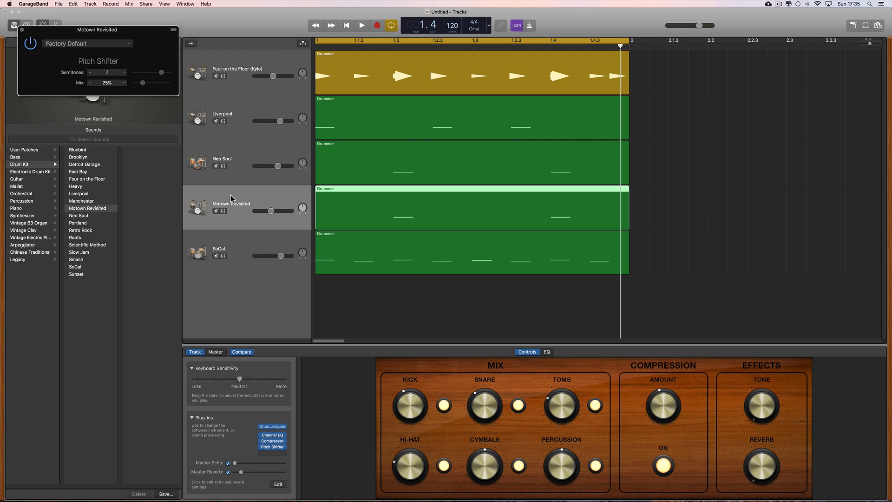
pyautogui.moveTo(117, 35); pyautogui.dragTo(484, 258)
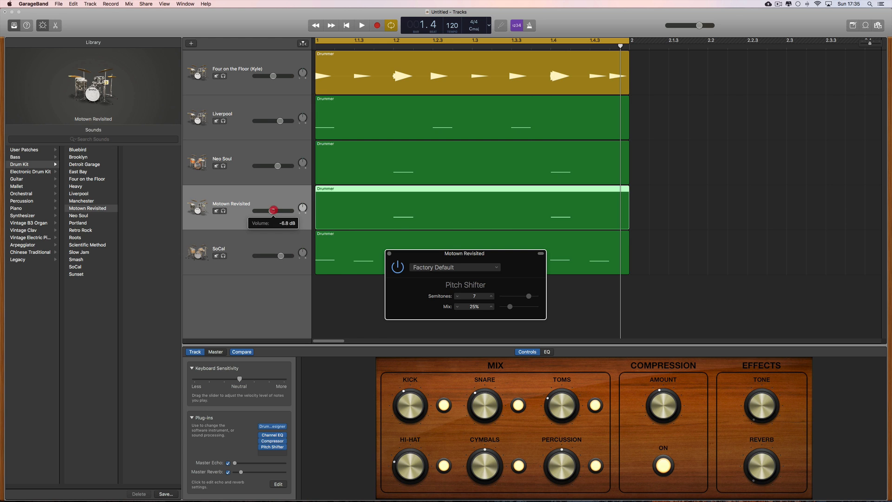
pyautogui.click(364, 250)
pyautogui.press('space')
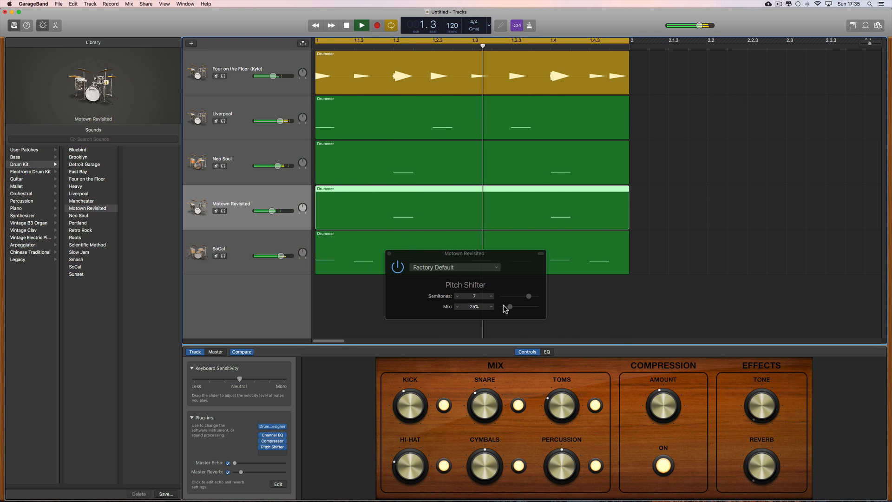
pyautogui.moveTo(509, 307); pyautogui.dragTo(552, 312)
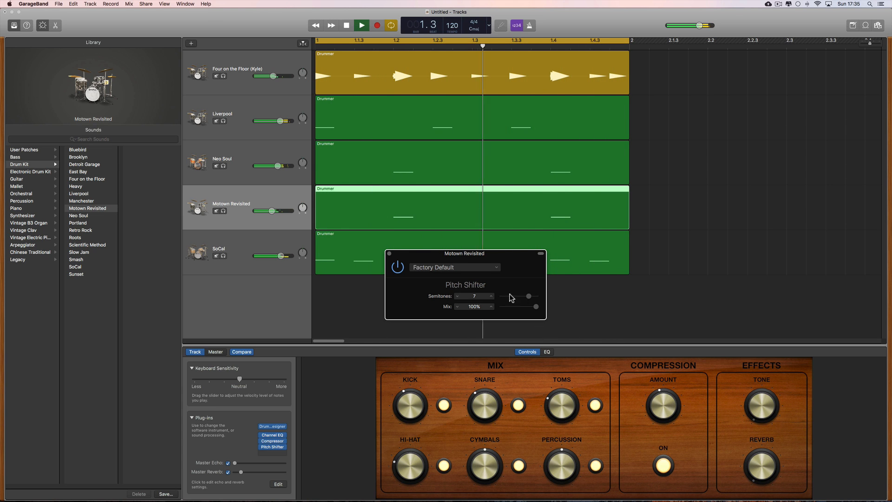
pyautogui.click(519, 296)
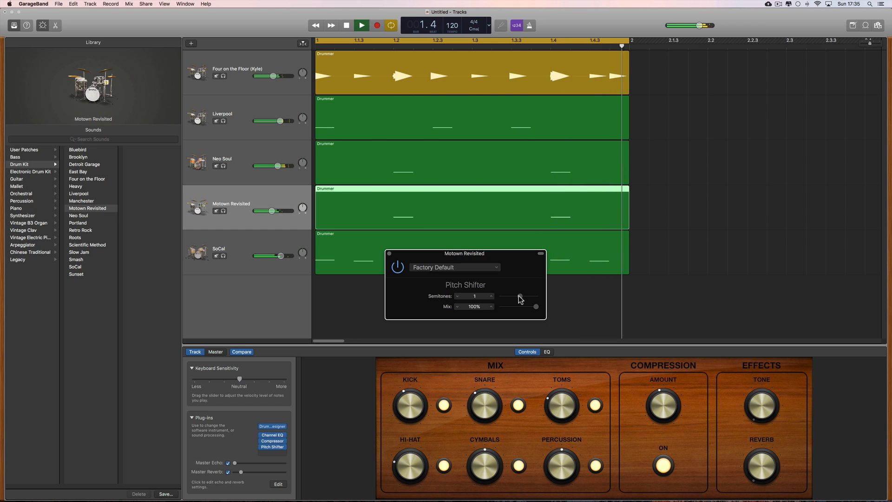
pyautogui.press('space')
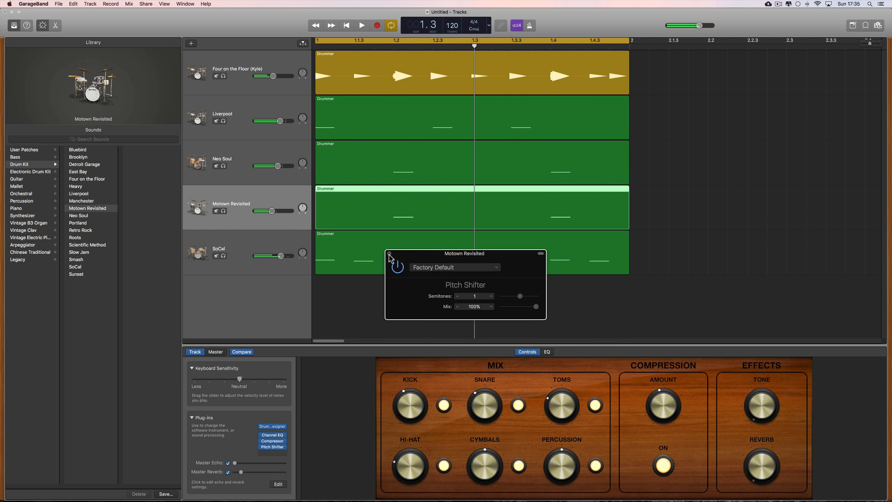
# Close the Pitch Shifter window and remove the plug-in from the Motown Revisited track
pyautogui.click(390, 258)
pyautogui.click(284, 447)
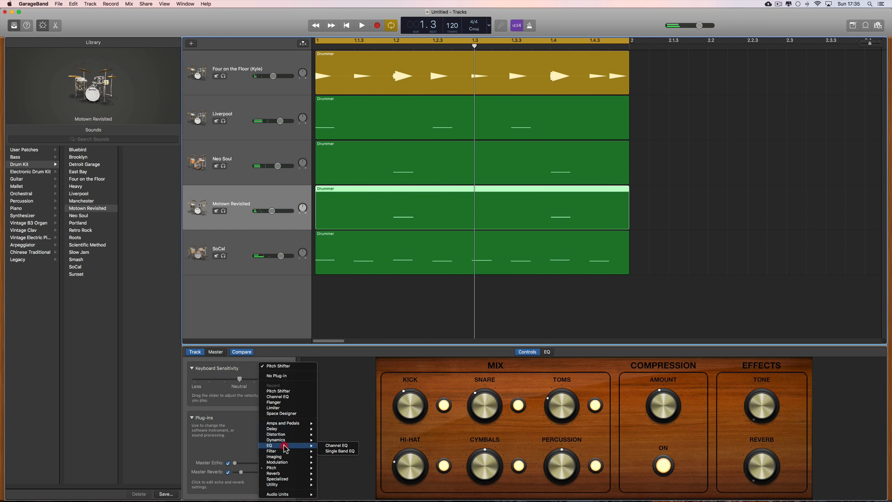
pyautogui.click(281, 376)
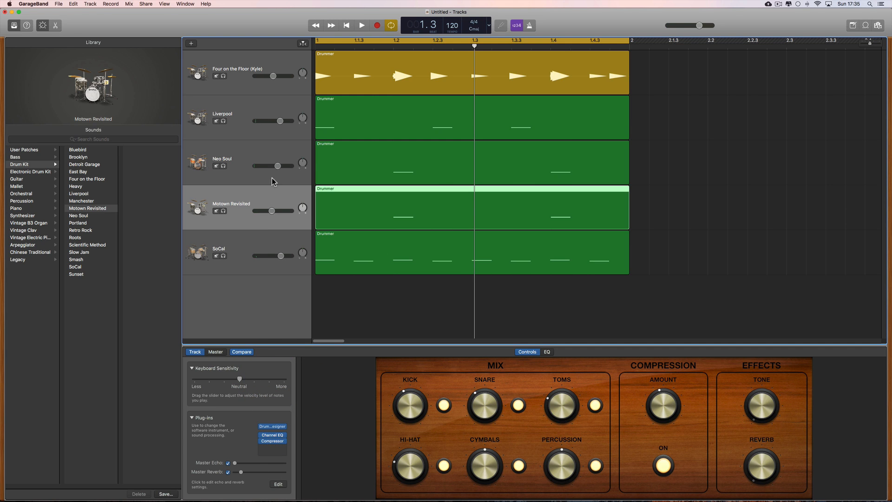
# Try panning the two snare layers apart, with Neo Soul at about -21 and Motown Revisited at about +19
pyautogui.press('space')
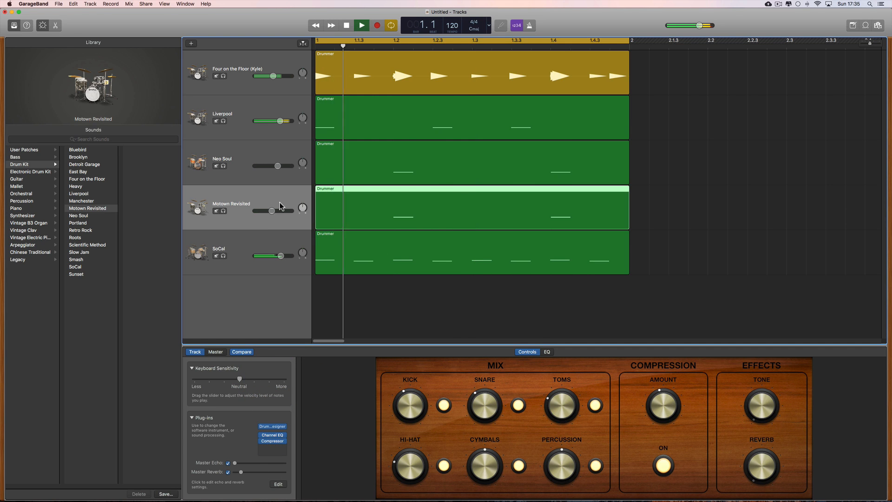
pyautogui.moveTo(300, 167); pyautogui.dragTo(301, 169)
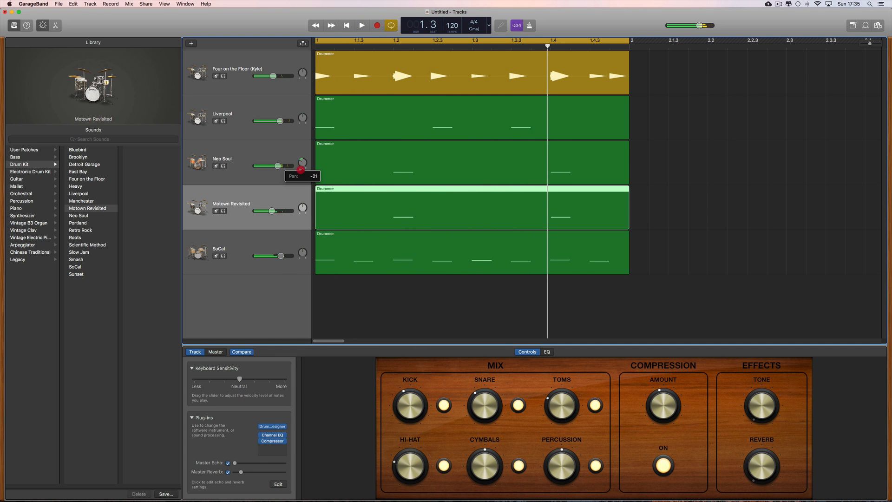
pyautogui.moveTo(303, 207); pyautogui.dragTo(302, 199)
pyautogui.press('space')
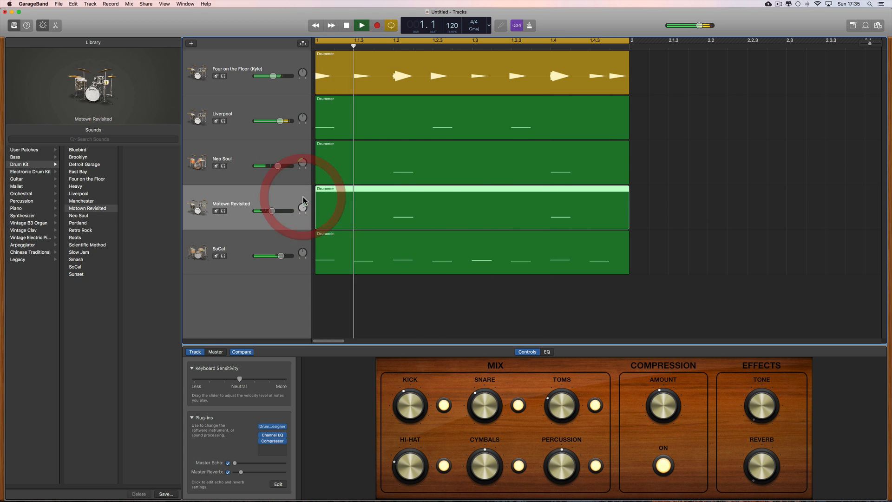
# Raise the Neo Soul snare's volume slightly and return both snare tracks' pans to centre, checking the result in the loop
pyautogui.moveTo(278, 166); pyautogui.dragTo(280, 166)
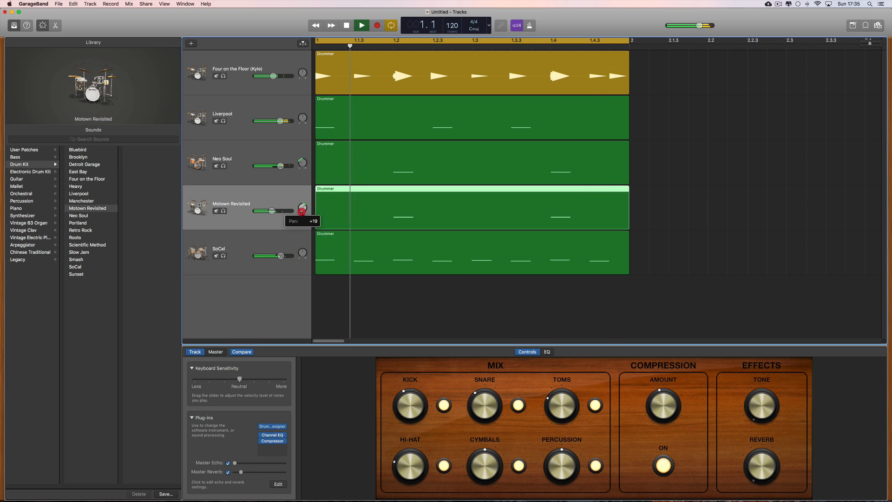
pyautogui.press('space')
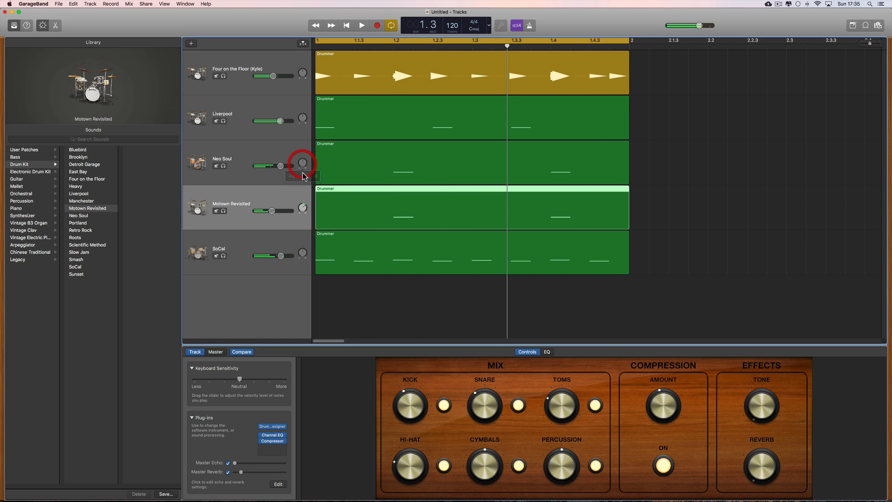
pyautogui.keyDown('alt'); pyautogui.click(302, 207); pyautogui.keyUp('alt')
pyautogui.press('space')
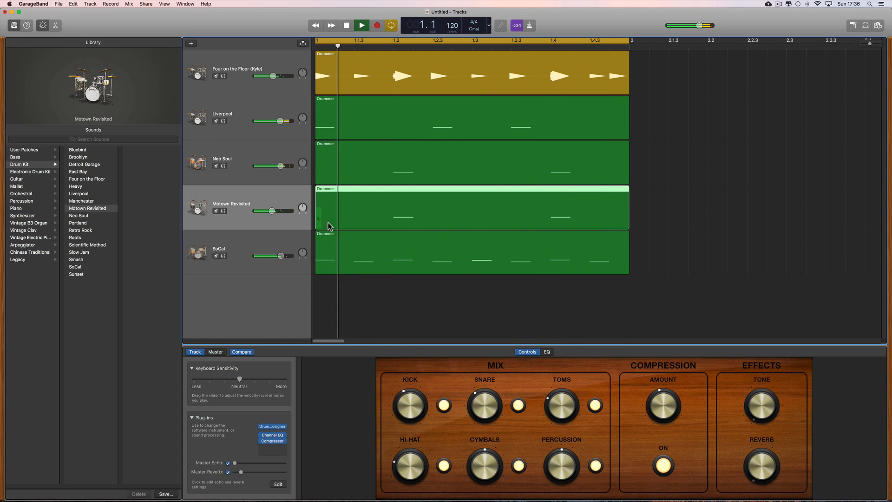
pyautogui.press('space')
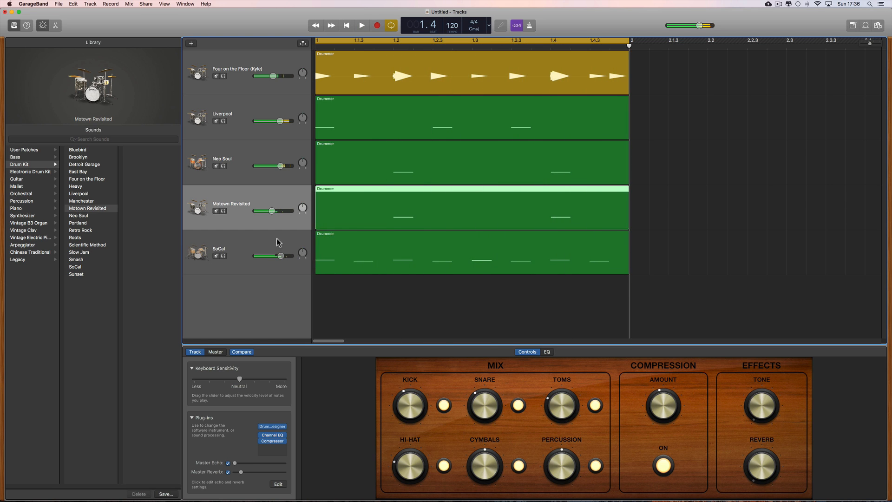
# Audition the Scientific Method, Roots, Retro Rock and Portland kits on the SoCal hi-hat track and settle on the Neo Soul kit
pyautogui.click(272, 246)
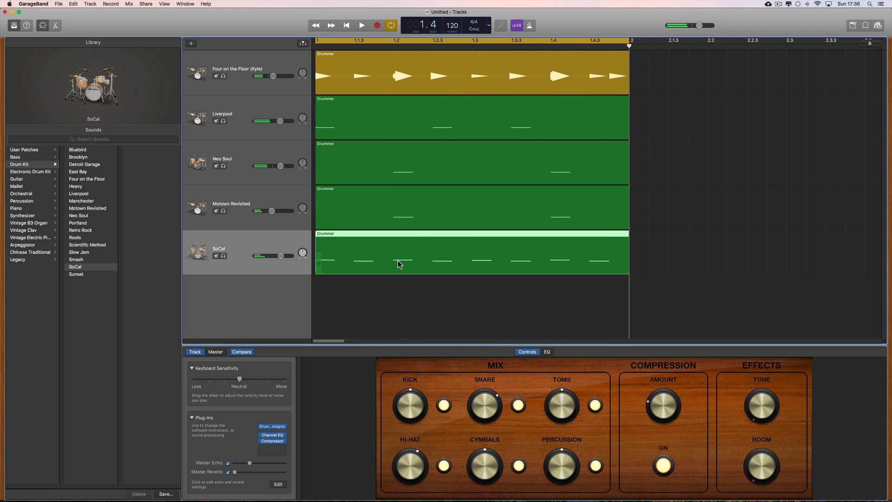
pyautogui.click(89, 245)
pyautogui.press('space')
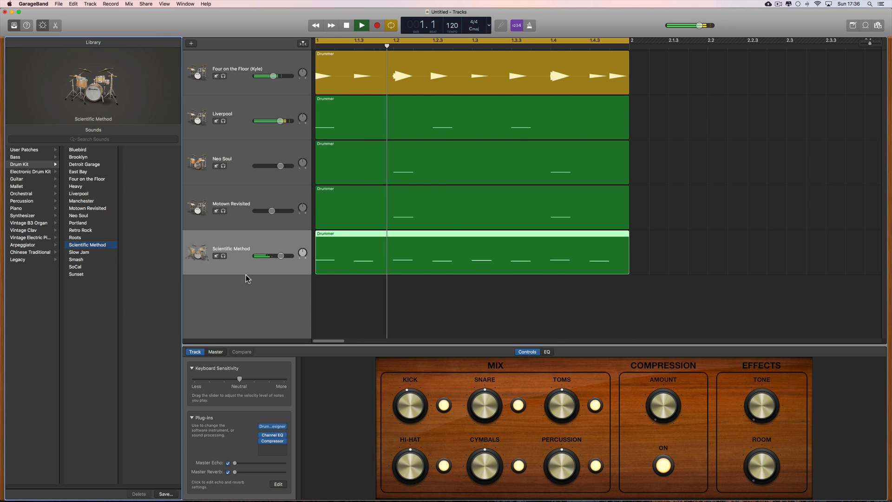
pyautogui.press('space')
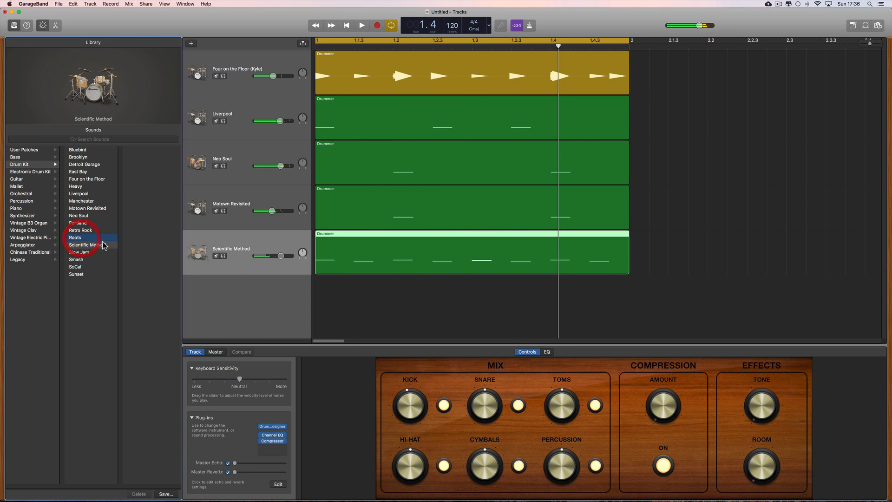
pyautogui.press('space')
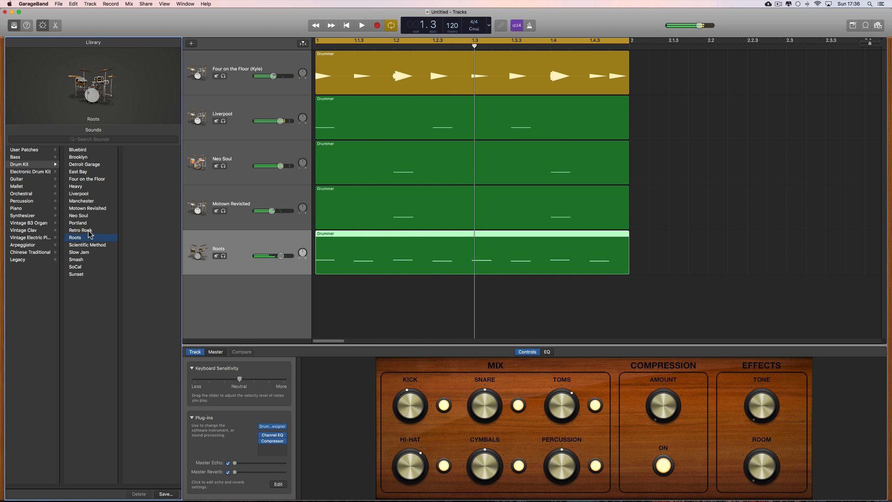
pyautogui.click(89, 230)
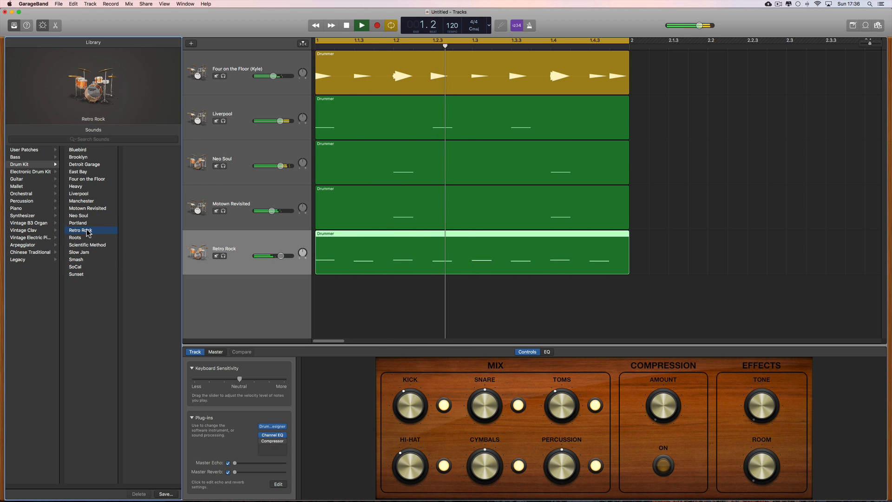
pyautogui.press('space')
pyautogui.click(86, 224)
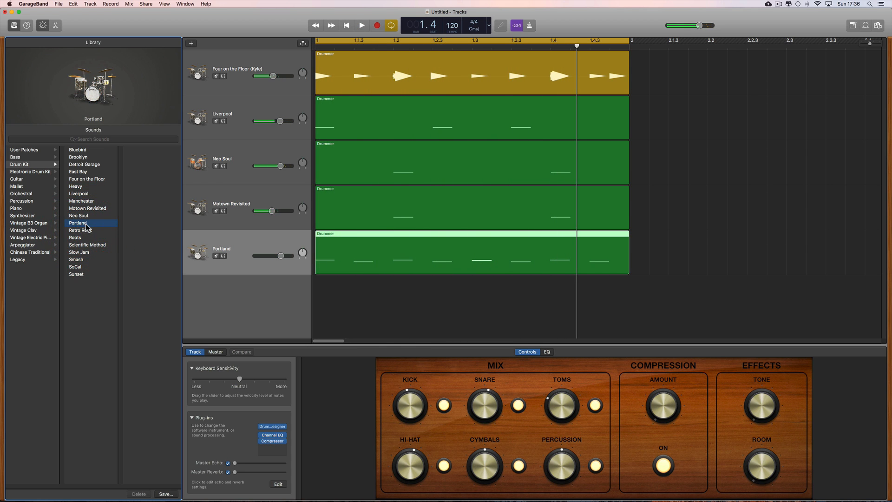
pyautogui.press('space')
pyautogui.press('space')
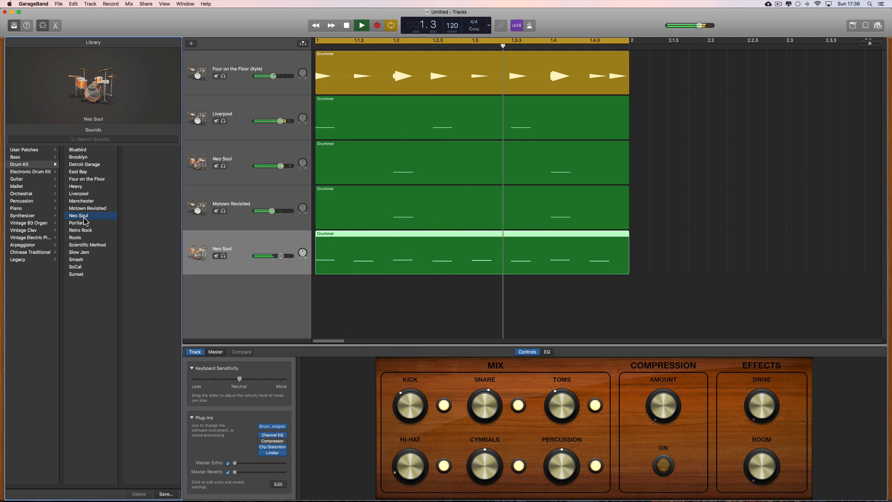
pyautogui.press('space')
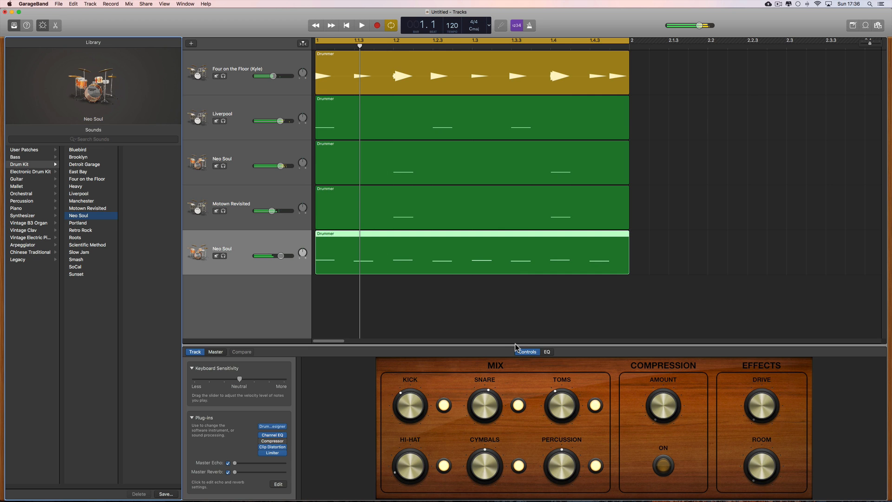
# On the hi-hat track's EQ, try a boost of about +8 dB at 2100 Hz and a high shelf of +8.5 dB at 5900 Hz
pyautogui.click(546, 352)
pyautogui.moveTo(676, 429); pyautogui.dragTo(646, 411)
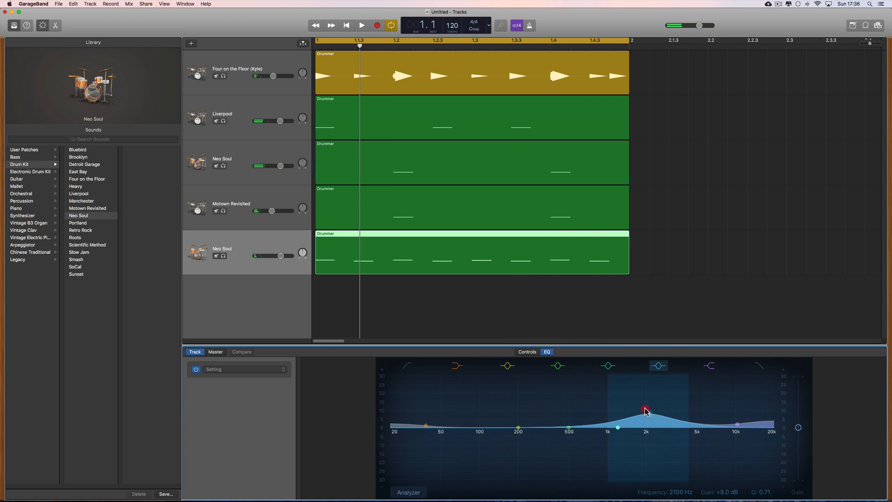
pyautogui.moveTo(736, 425); pyautogui.dragTo(707, 414)
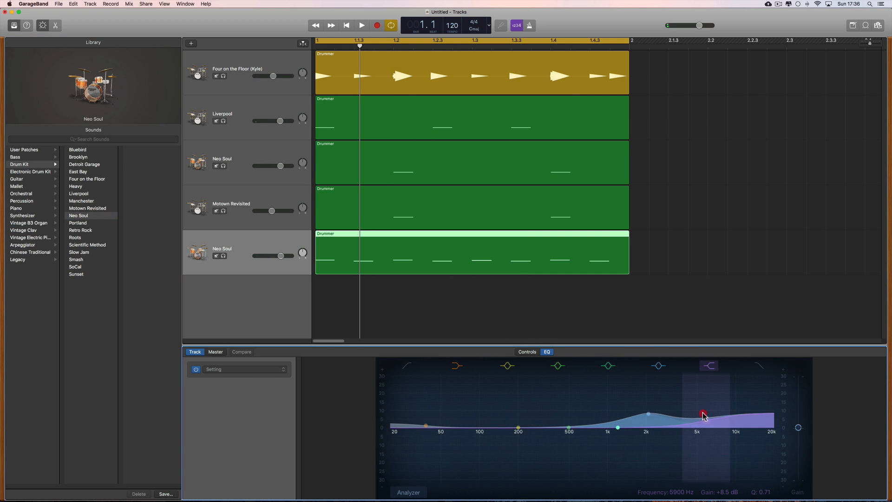
pyautogui.press('space')
# Cut the hi-hat's low shelf deeply, try +6 dB at 2000 Hz and a +9 dB high shelf at 3700 Hz, and lower the track volume slightly
pyautogui.click(408, 367)
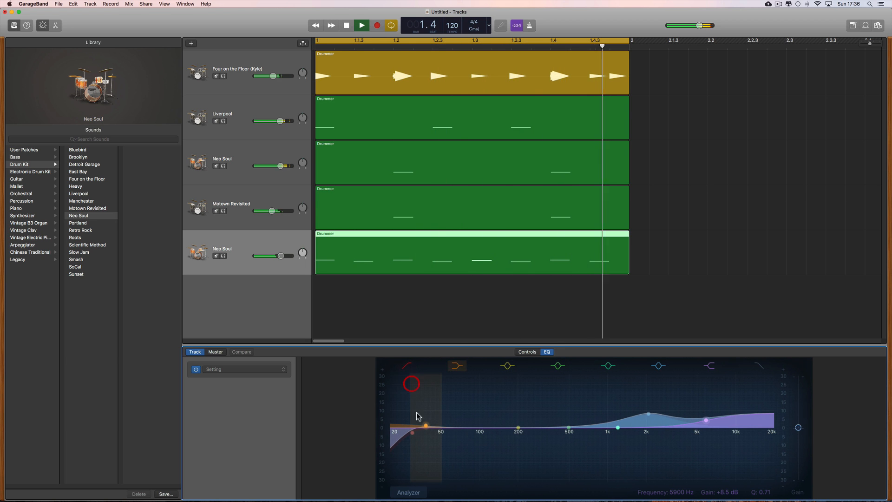
pyautogui.click(408, 366)
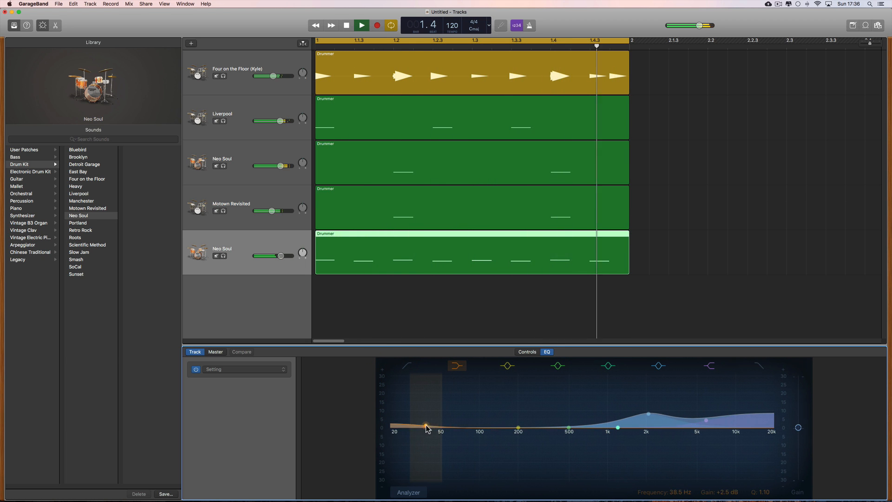
pyautogui.moveTo(426, 427); pyautogui.dragTo(572, 494)
pyautogui.moveTo(649, 414); pyautogui.dragTo(652, 418)
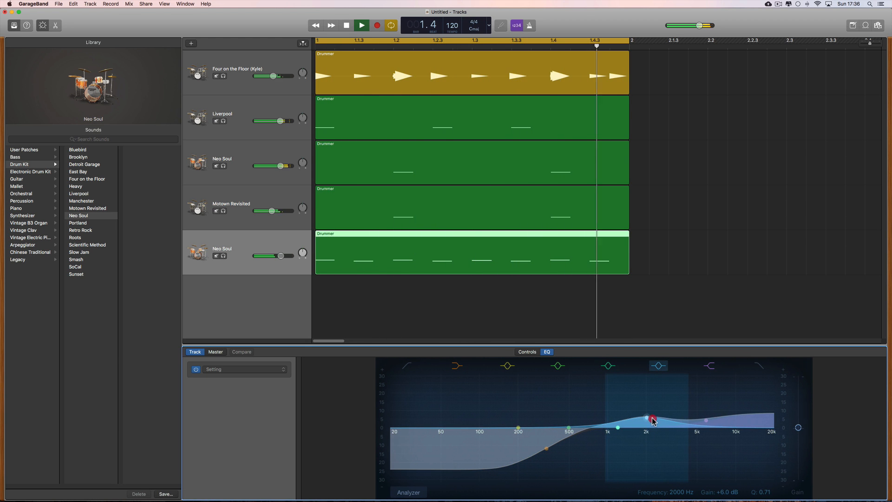
pyautogui.moveTo(706, 420); pyautogui.dragTo(678, 421)
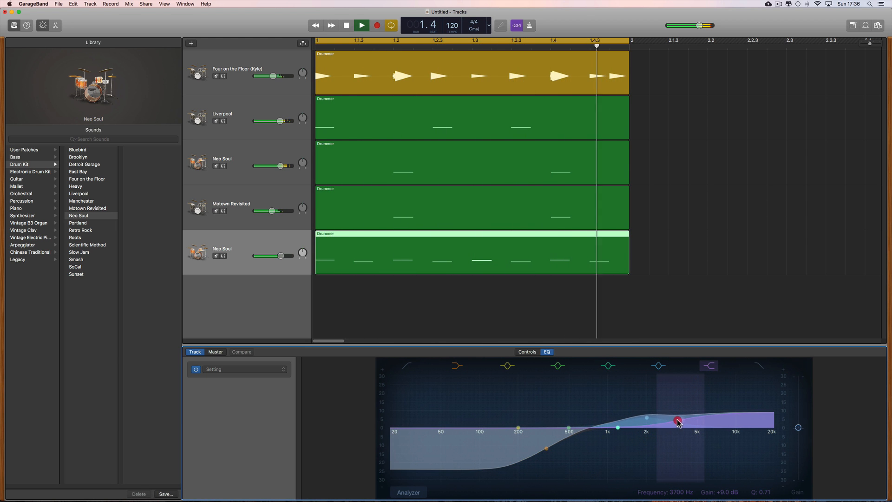
pyautogui.moveTo(278, 256); pyautogui.dragTo(270, 256)
# Try some Master Echo on the hi-hat track and return it to zero
pyautogui.click(527, 352)
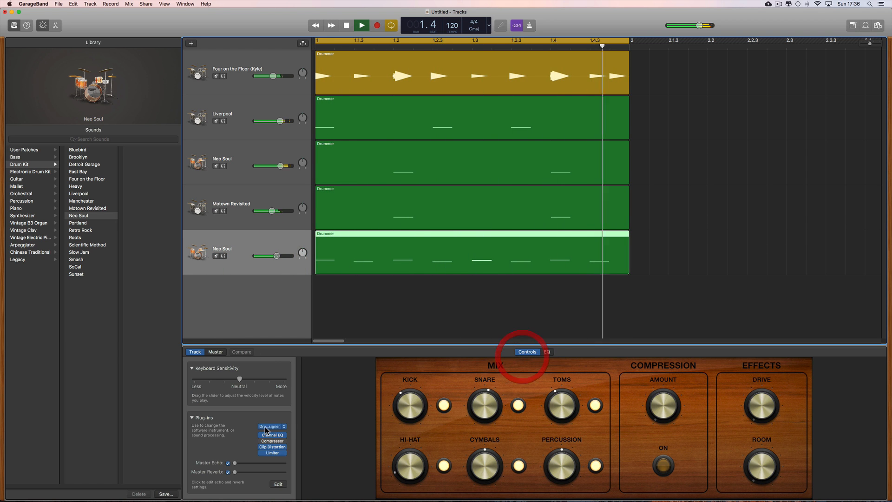
pyautogui.click(249, 463)
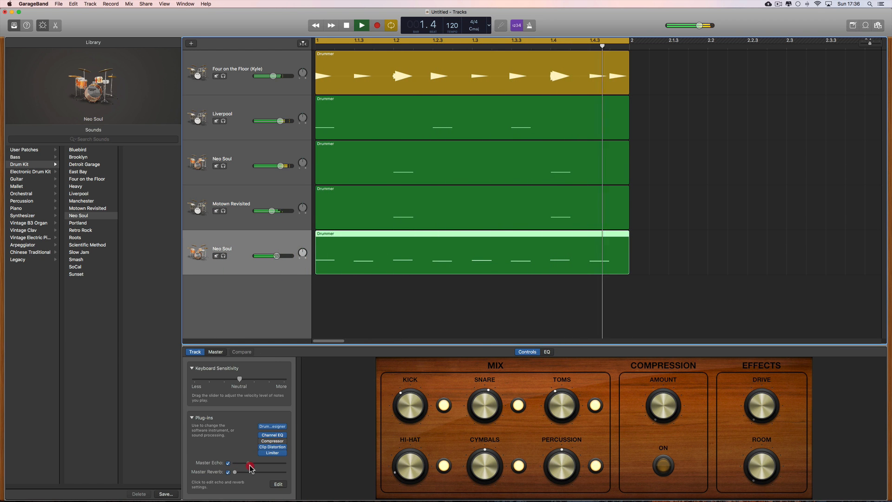
pyautogui.moveTo(249, 464)
pyautogui.mouseDown()
pyautogui.moveTo(265, 470)
pyautogui.moveTo(236, 466)
pyautogui.mouseUp()
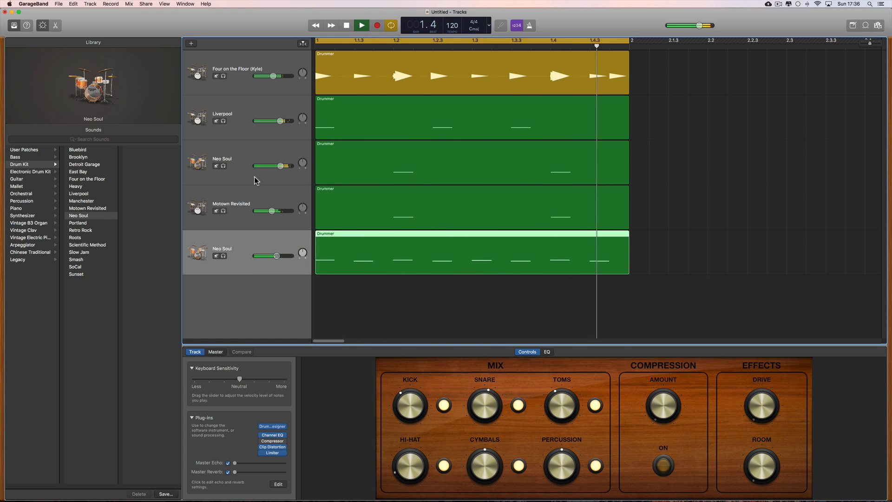
# Try a moderate amount of Master Echo on the Motown Revisited and Neo Soul snare tracks
pyautogui.click(260, 200)
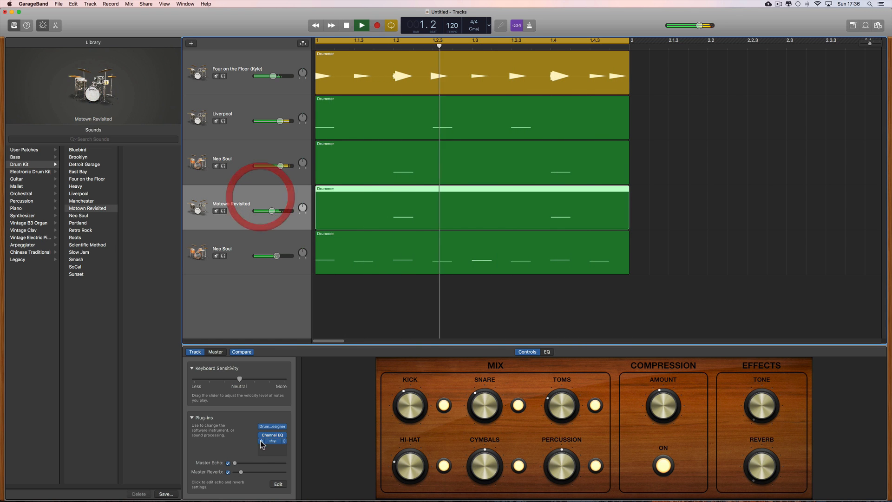
pyautogui.moveTo(236, 463)
pyautogui.mouseDown()
pyautogui.moveTo(255, 465)
pyautogui.moveTo(247, 463)
pyautogui.mouseUp()
pyautogui.click(249, 464)
pyautogui.click(264, 155)
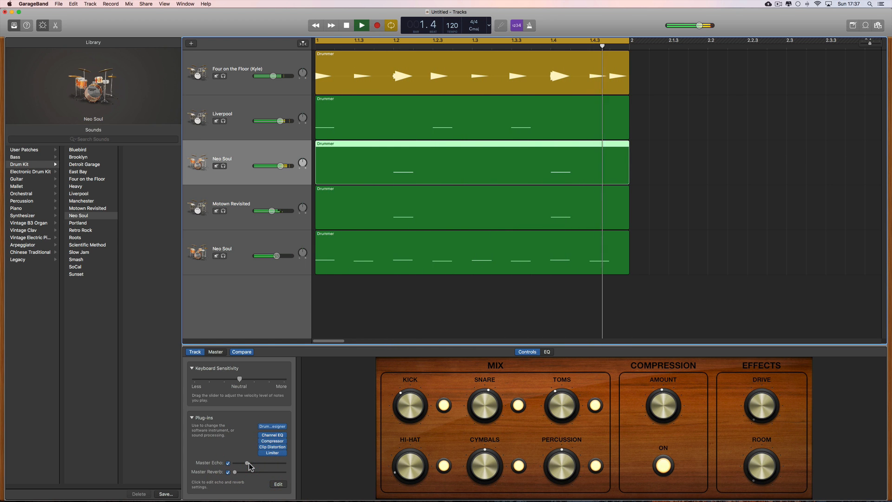
# Lower the volume of both snare tracks slightly and raise the Liverpool kick track's volume a little
pyautogui.moveTo(281, 166); pyautogui.dragTo(278, 166)
pyautogui.moveTo(271, 210); pyautogui.dragTo(268, 210)
pyautogui.moveTo(279, 166); pyautogui.dragTo(277, 166)
pyautogui.moveTo(272, 209); pyautogui.dragTo(270, 211)
pyautogui.moveTo(280, 120); pyautogui.dragTo(281, 121)
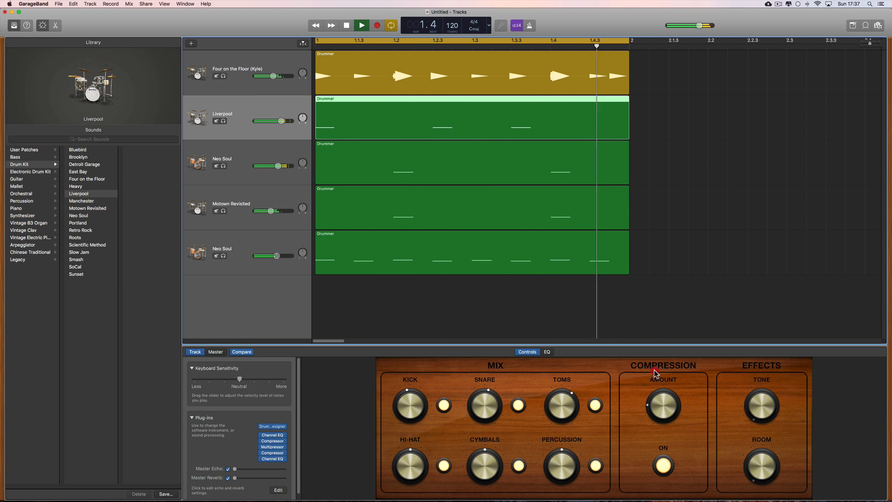
# Adjust the Liverpool kick track's upper-mid EQ band and raise its Kick level and Compression Amount
pyautogui.click(547, 351)
pyautogui.moveTo(678, 419)
pyautogui.mouseDown()
pyautogui.moveTo(669, 408)
pyautogui.moveTo(677, 415)
pyautogui.mouseUp()
pyautogui.click(536, 351)
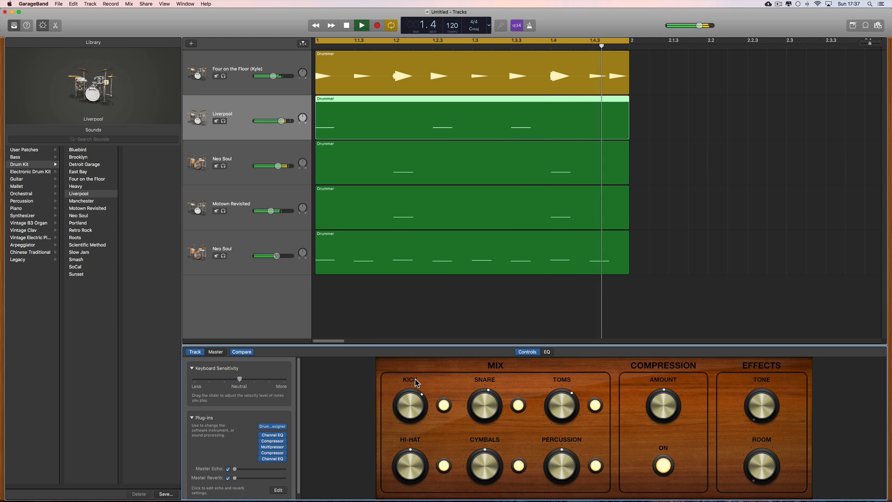
# Return the Master Echo to zero on the Neo Soul and Motown Revisited snare tracks
pyautogui.click(260, 180)
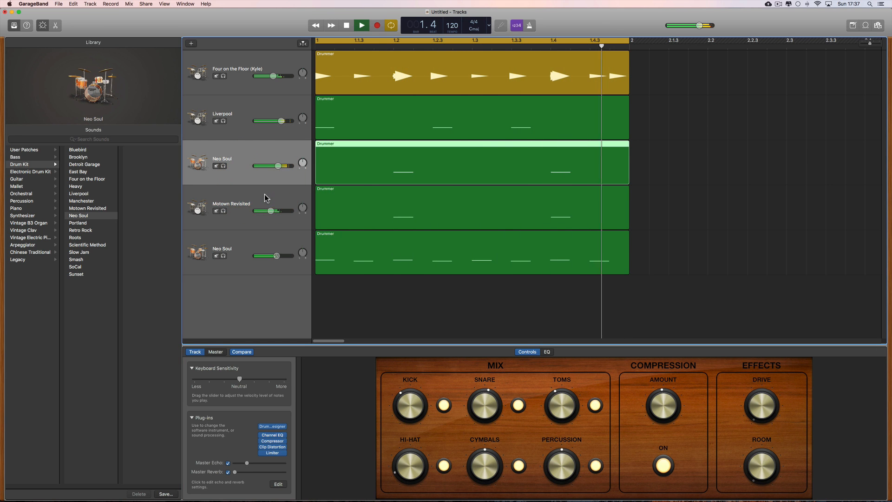
pyautogui.moveTo(246, 463); pyautogui.dragTo(235, 463)
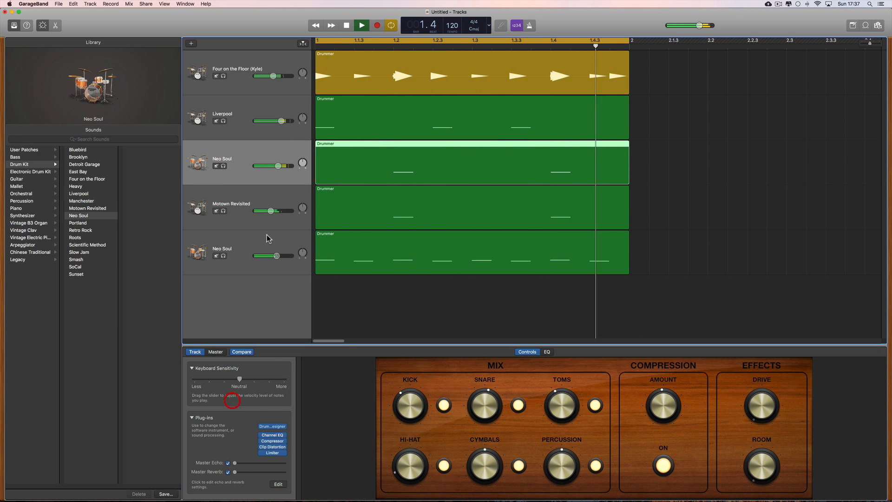
pyautogui.click(268, 204)
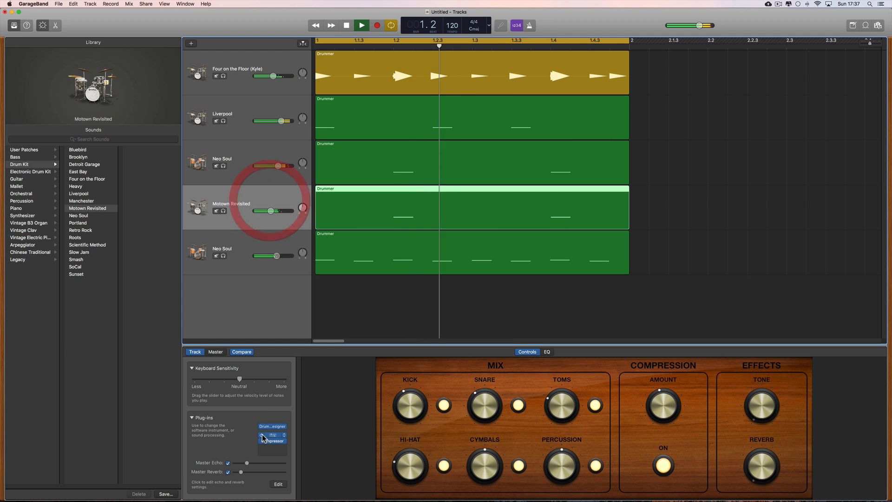
pyautogui.click(233, 463)
# Review the sound controls and Master Echo settings of the individual drum tracks and stop playback
pyautogui.click(246, 255)
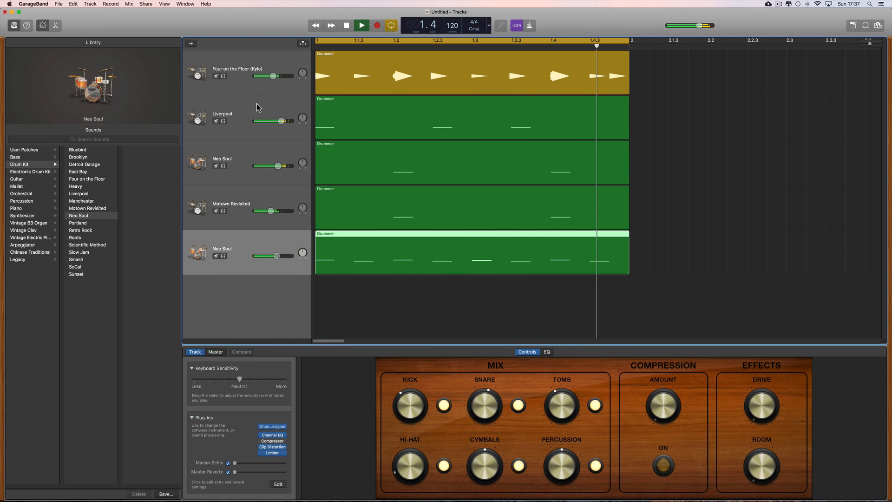
pyautogui.click(244, 73)
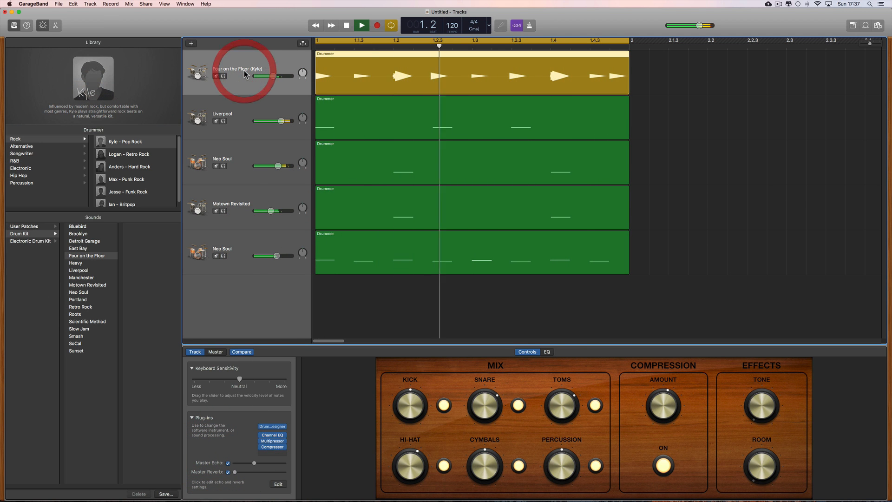
pyautogui.click(254, 462)
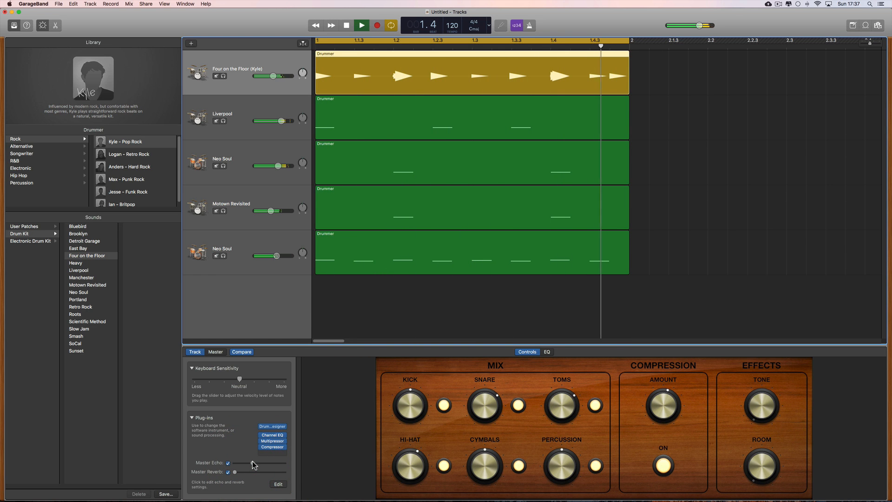
pyautogui.press('space')
pyautogui.click(258, 114)
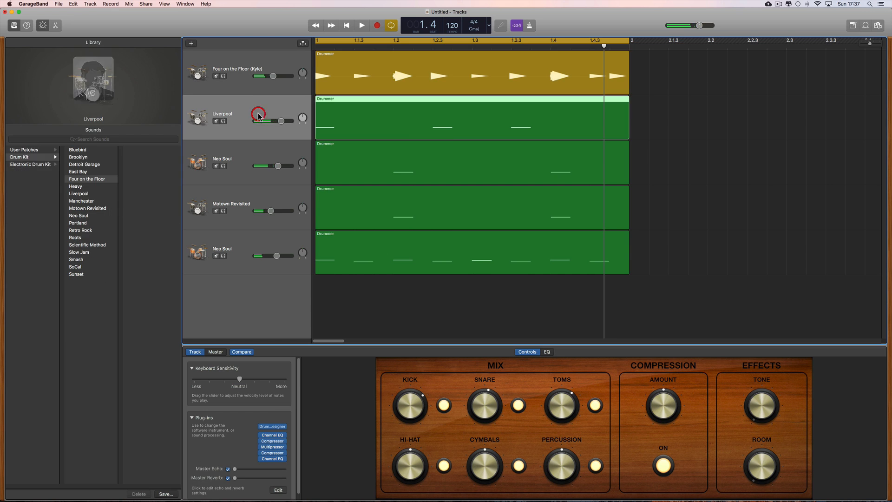
pyautogui.click(261, 165)
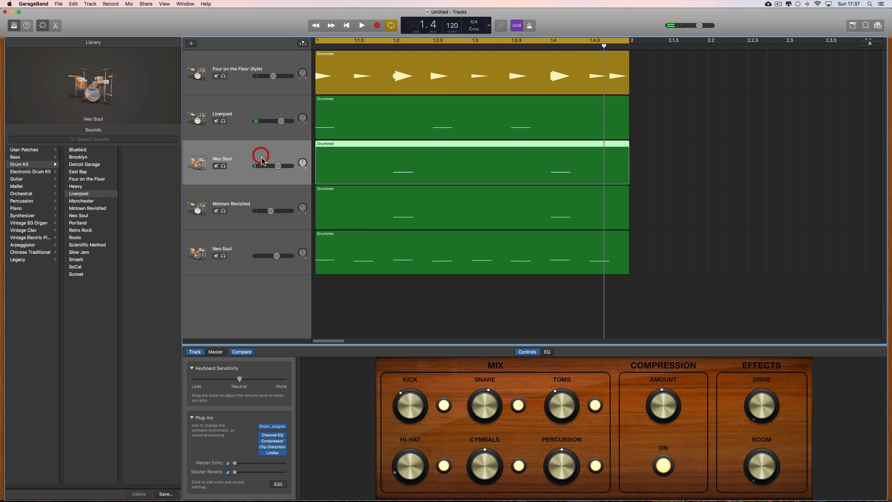
pyautogui.click(266, 202)
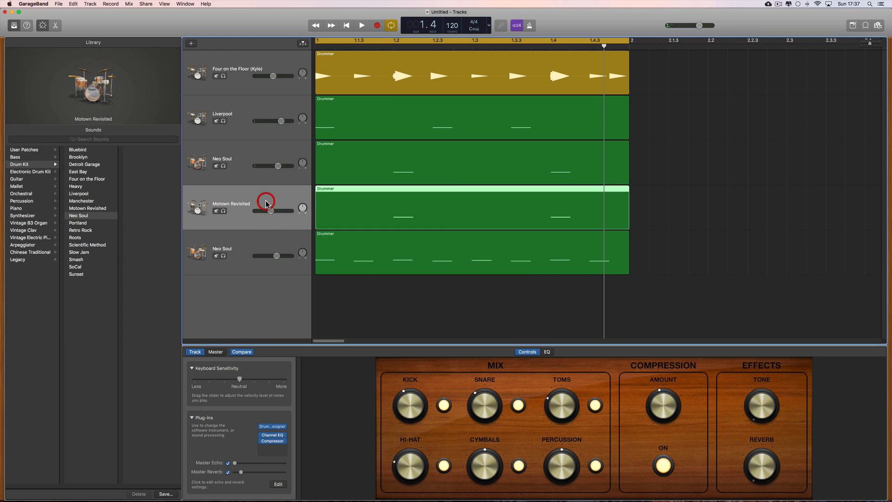
# Change the hi-hat track's kit to SoCal and play the loop to hear it
pyautogui.click(268, 244)
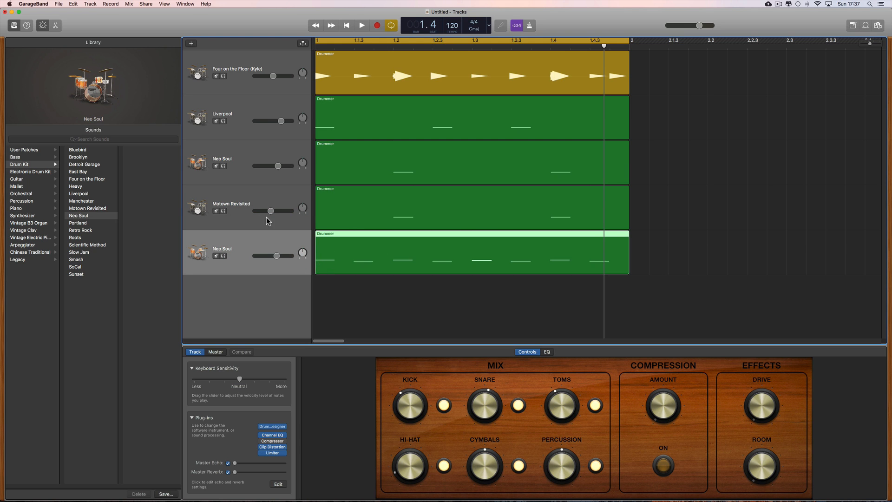
pyautogui.click(77, 267)
pyautogui.click(499, 175)
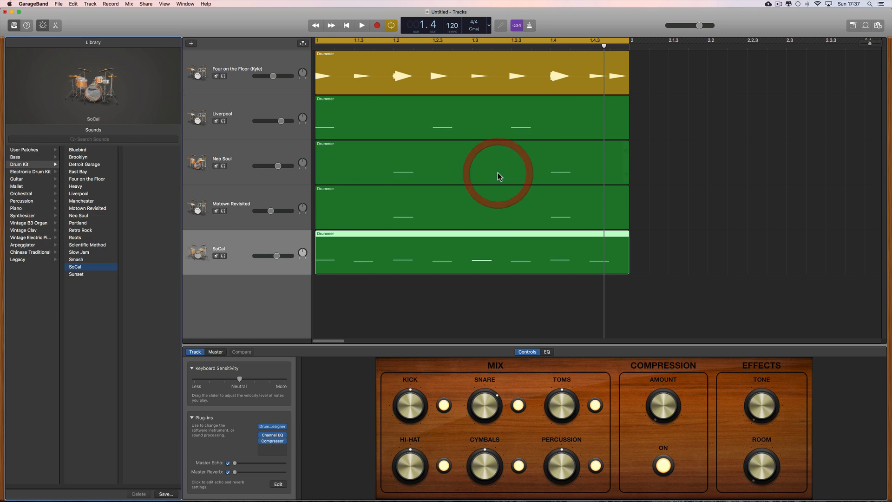
pyautogui.press('space')
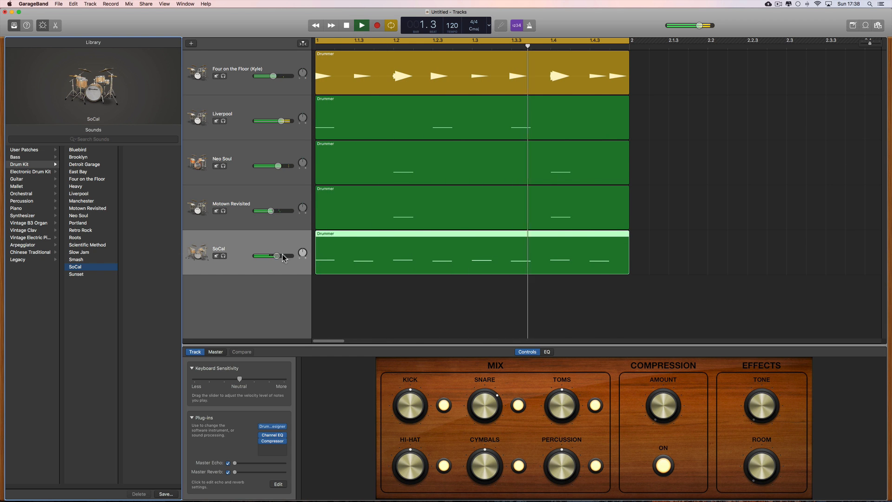
# Raise the SoCal hi-hat track's volume, its Hi-Hat level and its Compression Amount
pyautogui.moveTo(278, 256); pyautogui.dragTo(304, 258)
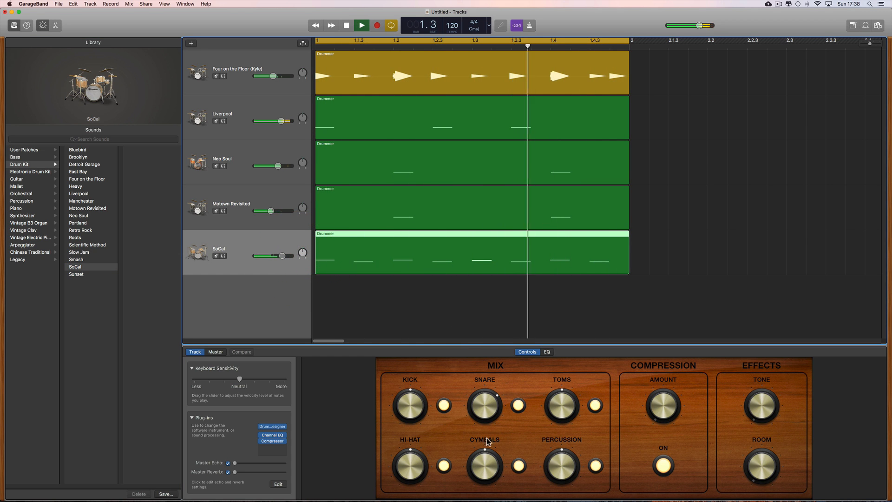
pyautogui.moveTo(425, 460); pyautogui.dragTo(445, 448)
pyautogui.moveTo(656, 383); pyautogui.dragTo(575, 361)
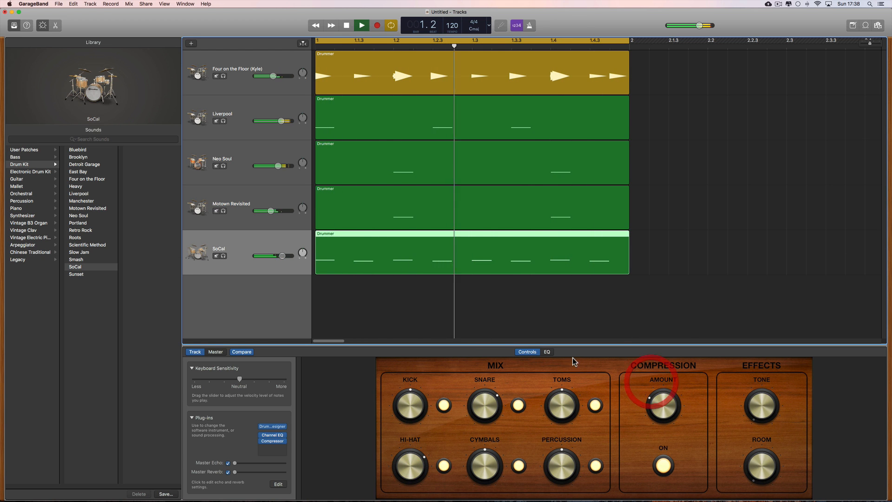
# Give the SoCal track's EQ a high shelf of +8.5 dB at 1900 Hz and a deep low-shelf cut, lowering the track volume slightly
pyautogui.click(547, 352)
pyautogui.moveTo(697, 427); pyautogui.dragTo(639, 410)
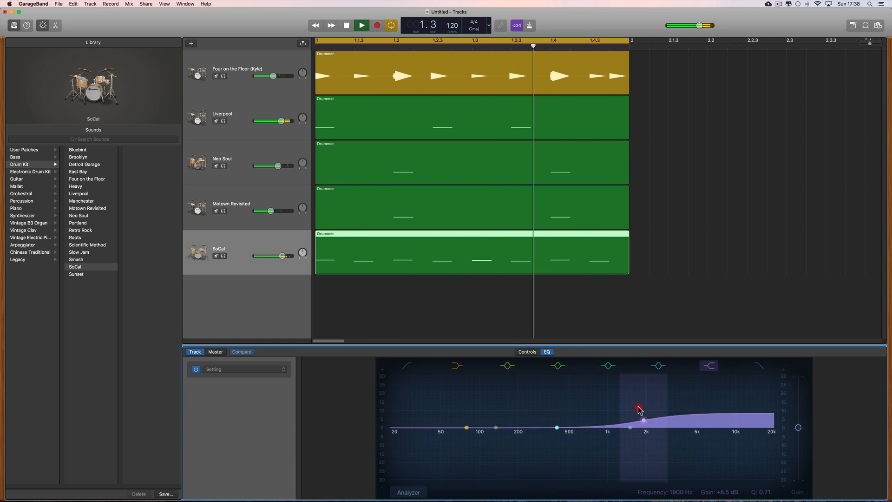
pyautogui.moveTo(462, 425); pyautogui.dragTo(548, 499)
pyautogui.press('space')
pyautogui.moveTo(281, 256); pyautogui.dragTo(278, 256)
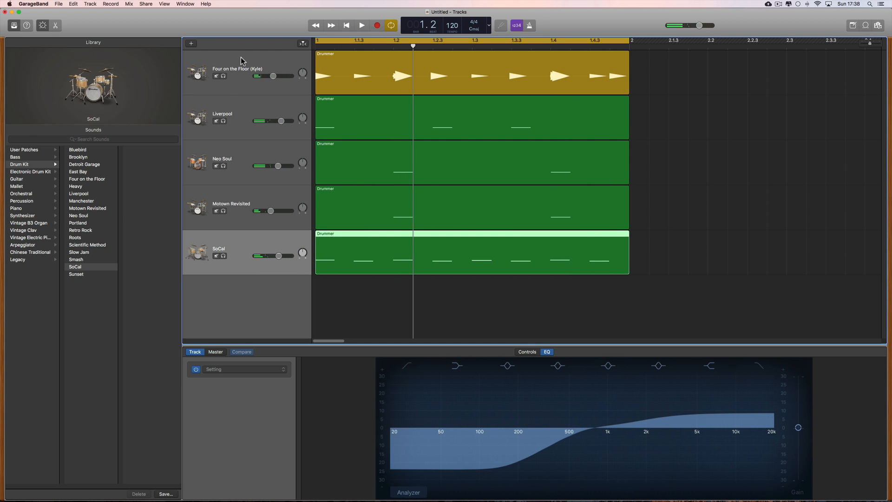
# Select the Four on the Floor track and play the full loop to check the combined drum mix
pyautogui.click(240, 61)
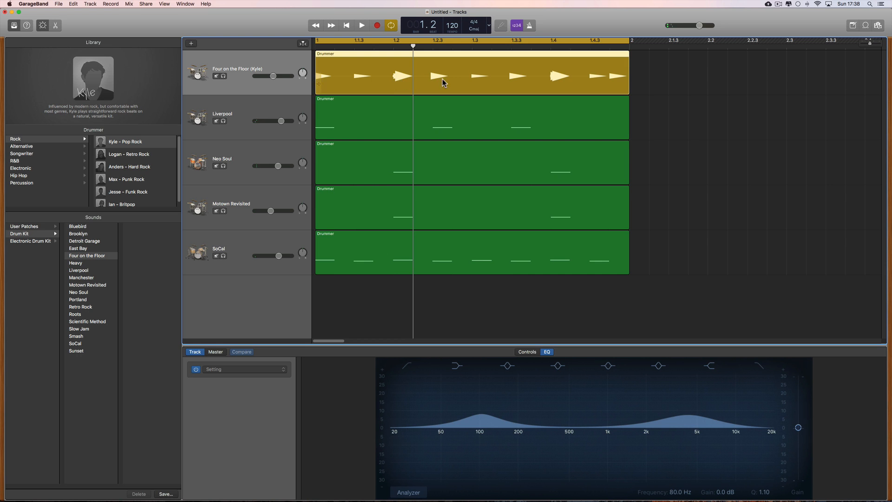
pyautogui.press('space')
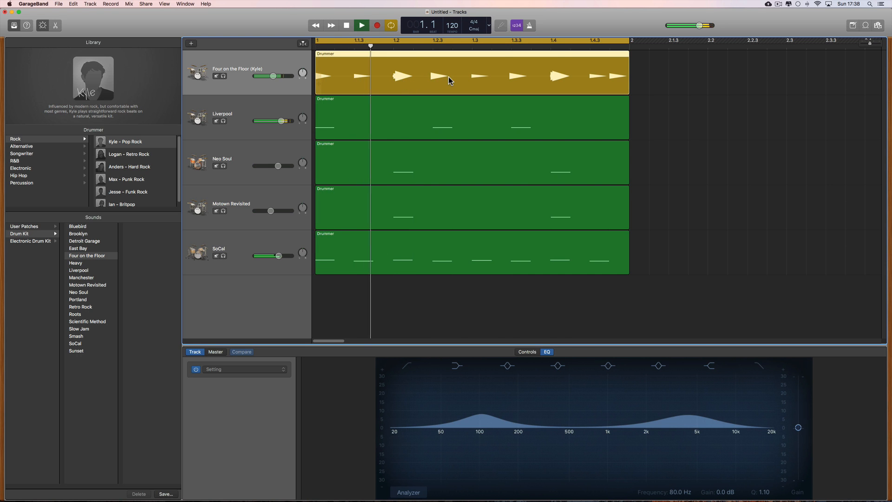
pyautogui.press('space')
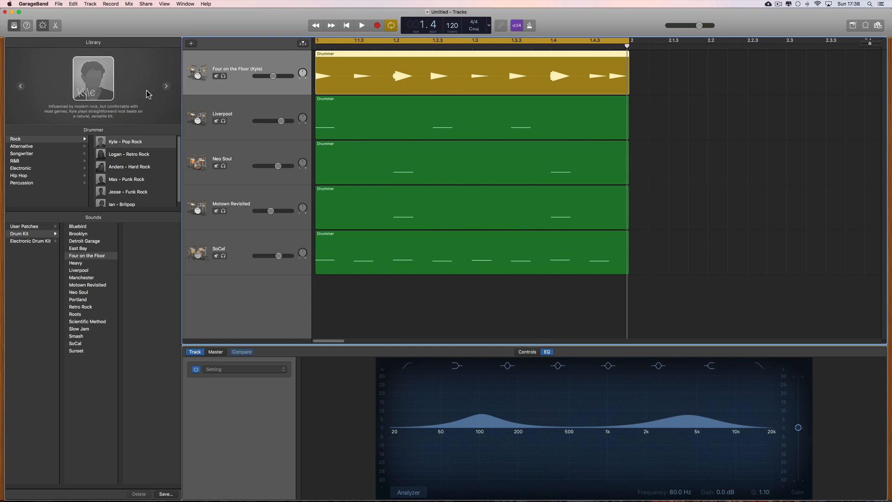
# Add two consecutive eight-bar Drummer regions after the one-bar loop on the Four on the Floor track, covering bars 2 to 17
pyautogui.moveTo(869, 44); pyautogui.dragTo(860, 47)
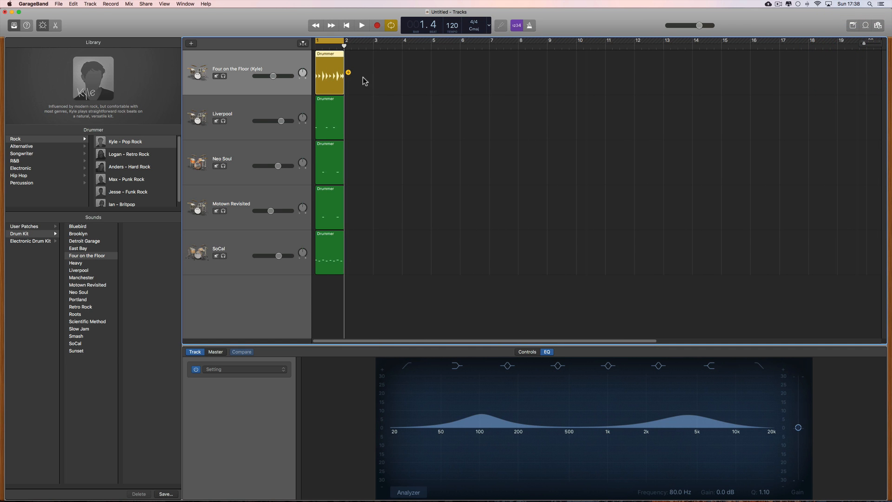
pyautogui.moveTo(349, 76); pyautogui.dragTo(575, 78)
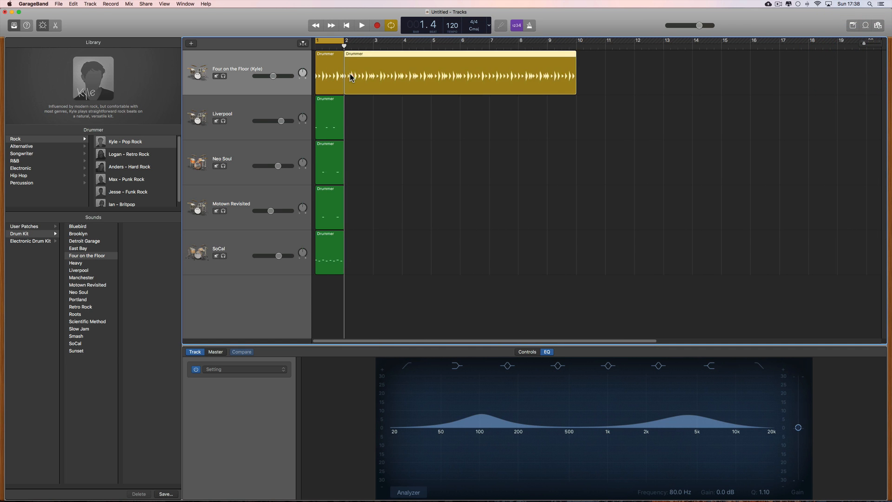
pyautogui.click(581, 73)
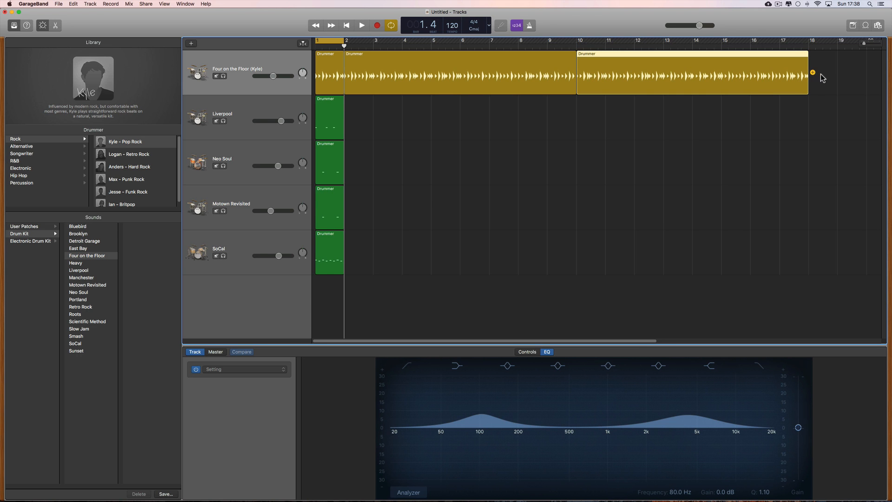
# Add a third eight-bar Drummer region on the Four on the Floor track, covering bars 18 to 25, and review each region's Drummer settings
pyautogui.click(813, 73)
pyautogui.moveTo(862, 45); pyautogui.dragTo(845, 52)
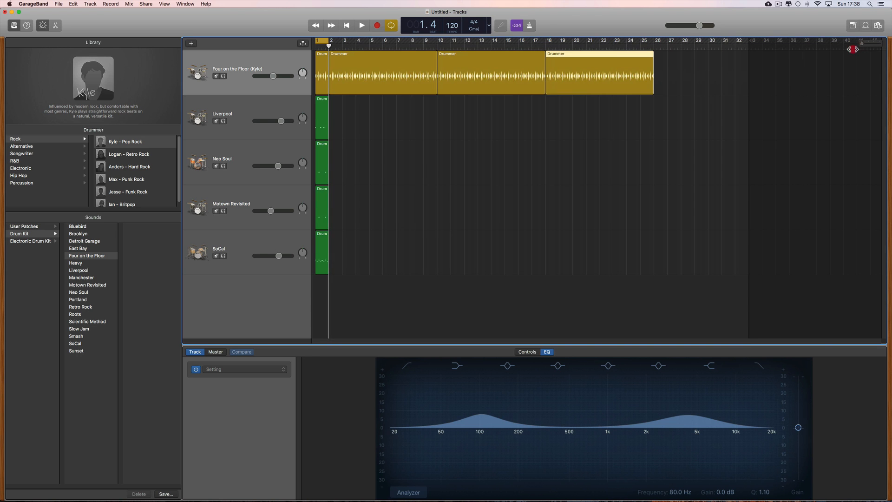
pyautogui.doubleClick(506, 80)
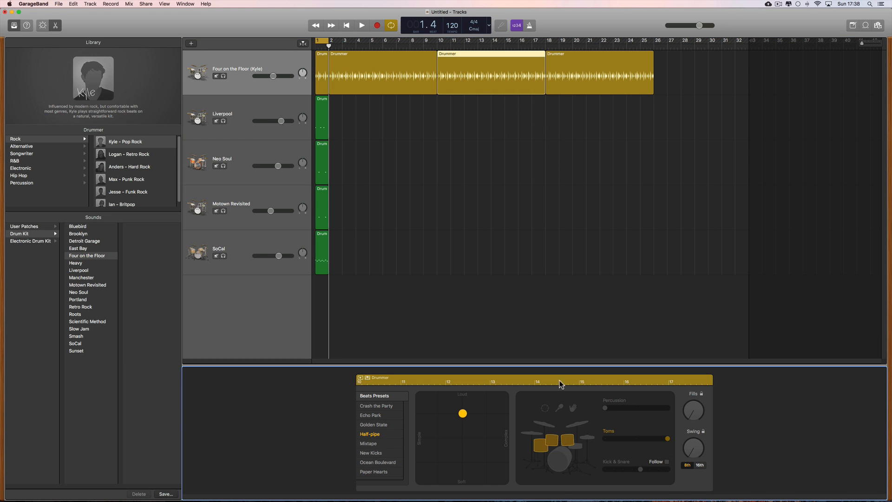
pyautogui.click(399, 86)
pyautogui.click(455, 79)
pyautogui.click(592, 81)
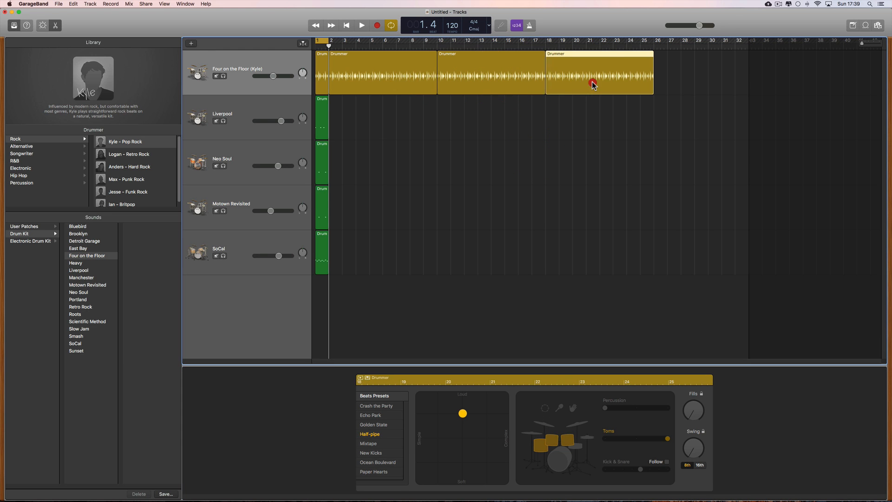
pyautogui.click(494, 92)
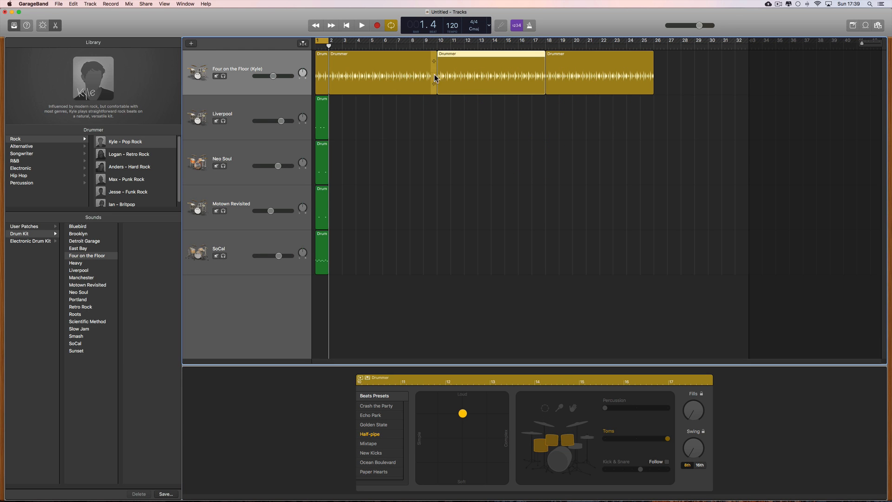
# Copy the three eight-bar Drummer regions and paste them at bar 2 on the Liverpool, Neo Soul and Motown Revisited tracks
pyautogui.moveTo(692, 66); pyautogui.dragTo(378, 80)
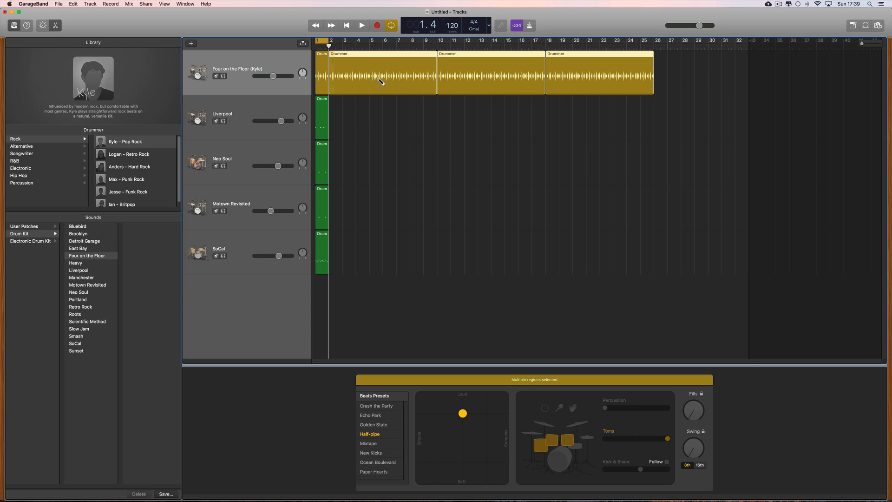
pyautogui.click(284, 103)
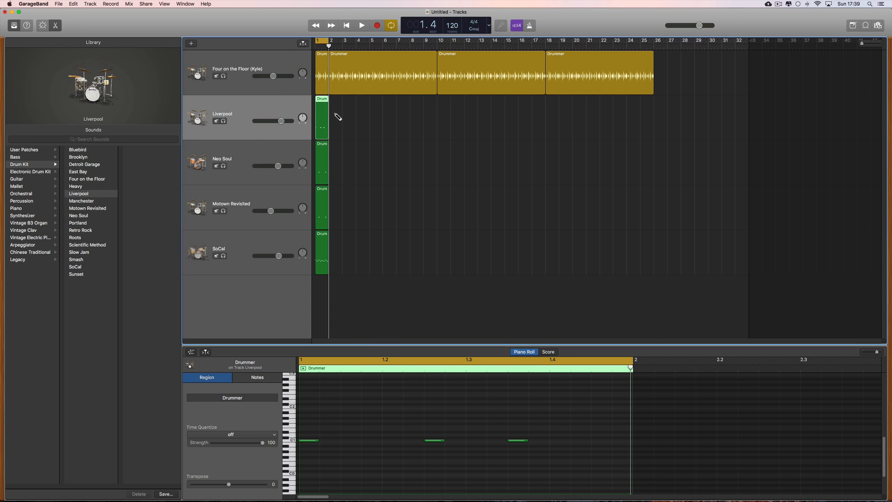
pyautogui.press('super+v')
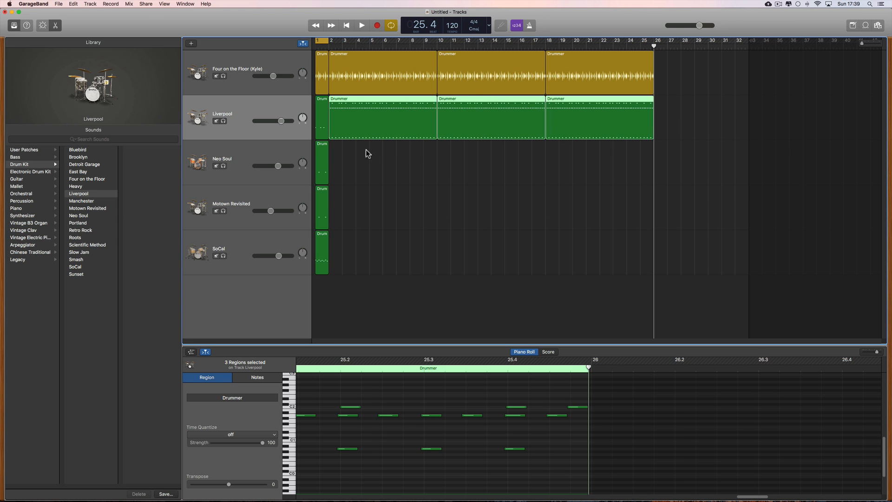
pyautogui.click(286, 160)
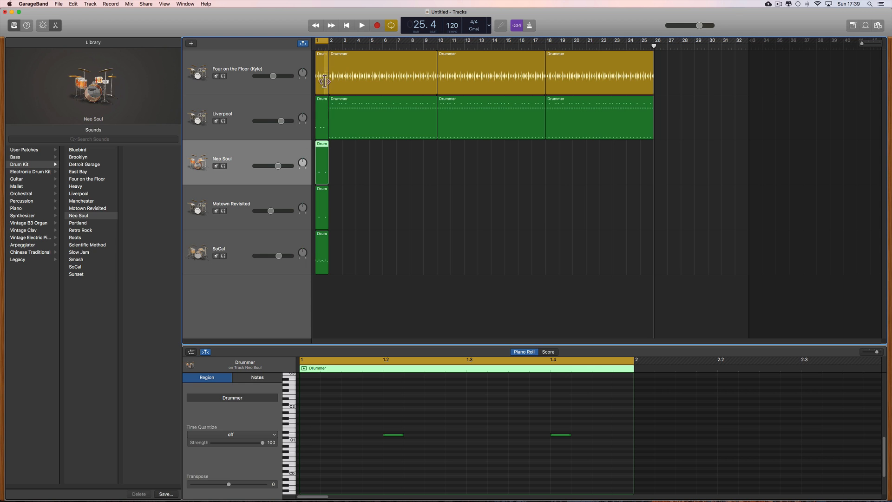
pyautogui.click(328, 41)
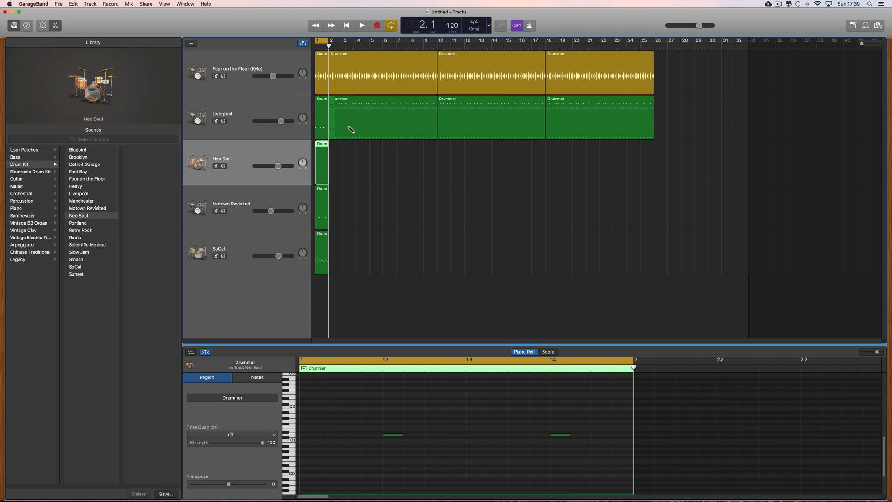
pyautogui.press('super+v')
pyautogui.click(305, 194)
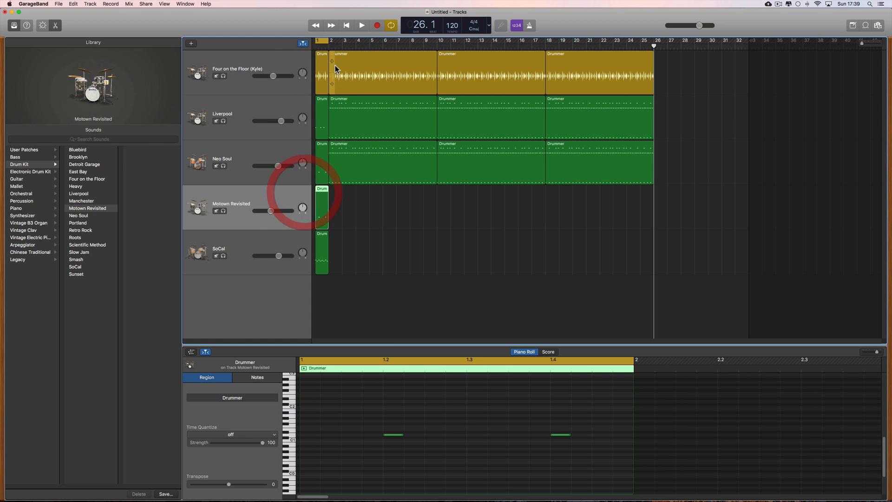
pyautogui.click(329, 47)
pyautogui.press('super+v')
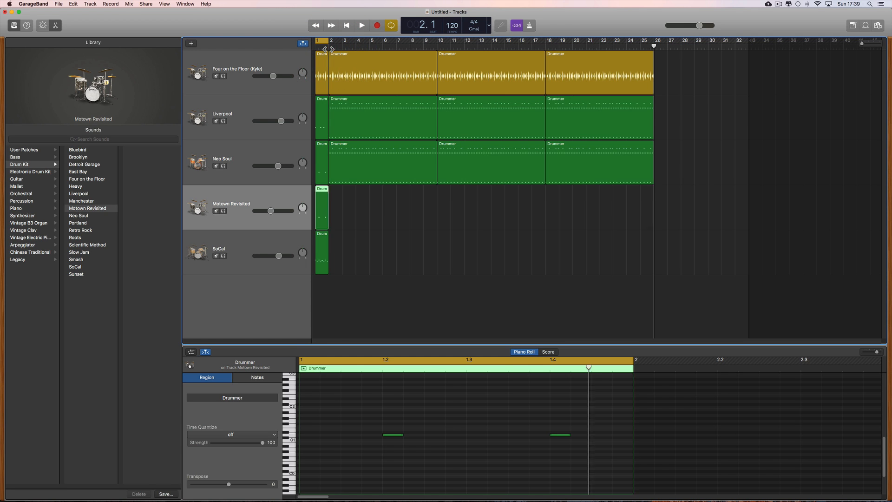
# Delete all eight-bar Drummer regions after bar 1 on the Four on the Floor, Liverpool, Neo Soul and Motown Revisited tracks
pyautogui.moveTo(676, 112); pyautogui.dragTo(407, 123)
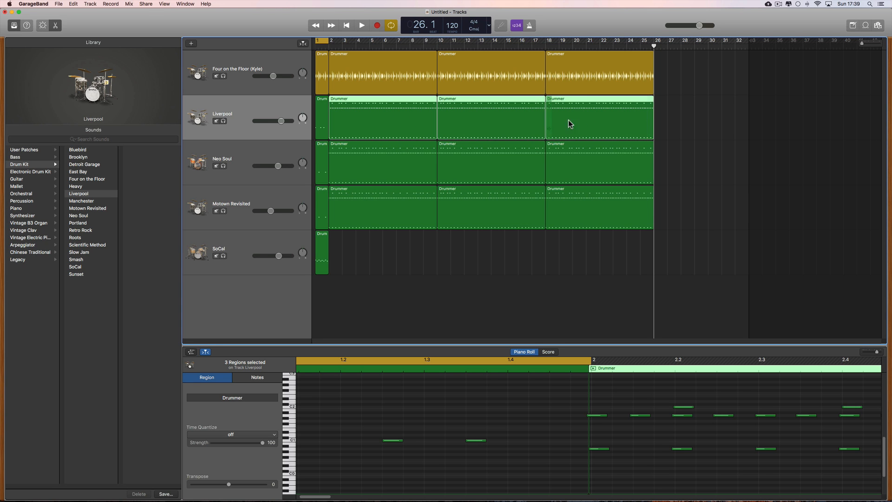
pyautogui.moveTo(675, 168); pyautogui.dragTo(372, 169)
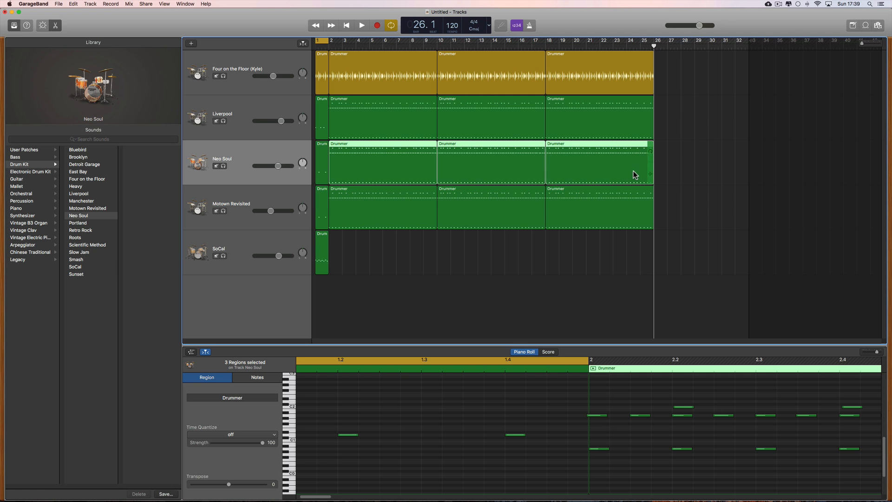
pyautogui.moveTo(689, 217); pyautogui.dragTo(389, 213)
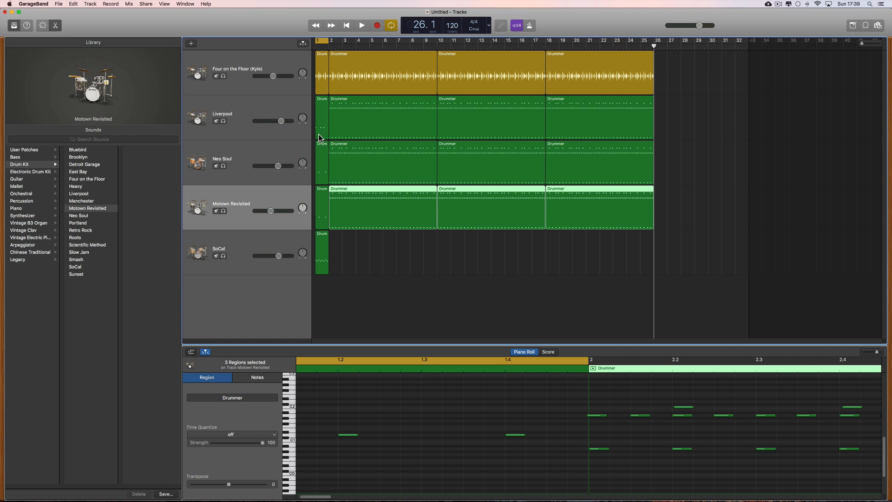
pyautogui.moveTo(669, 120); pyautogui.dragTo(384, 207)
pyautogui.press('Delete')
pyautogui.moveTo(683, 68); pyautogui.dragTo(402, 83)
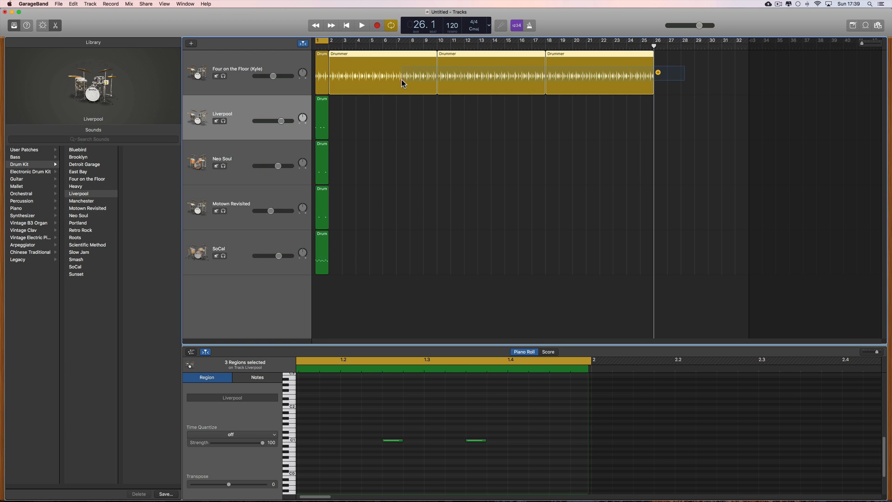
pyautogui.press('Delete')
# Return the playhead to the start and play the one-bar loop to check the combined drum sound
pyautogui.press('super+Right')
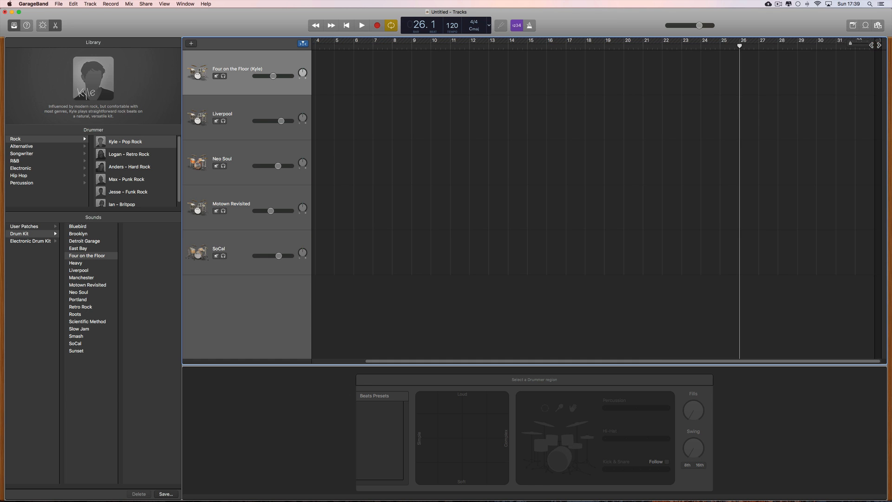
pyautogui.click(346, 25)
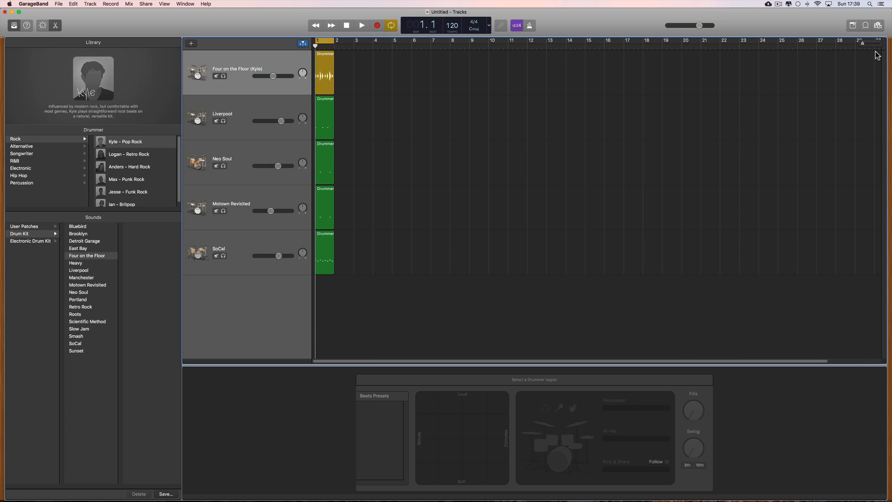
pyautogui.moveTo(862, 44); pyautogui.dragTo(874, 45)
pyautogui.click(361, 26)
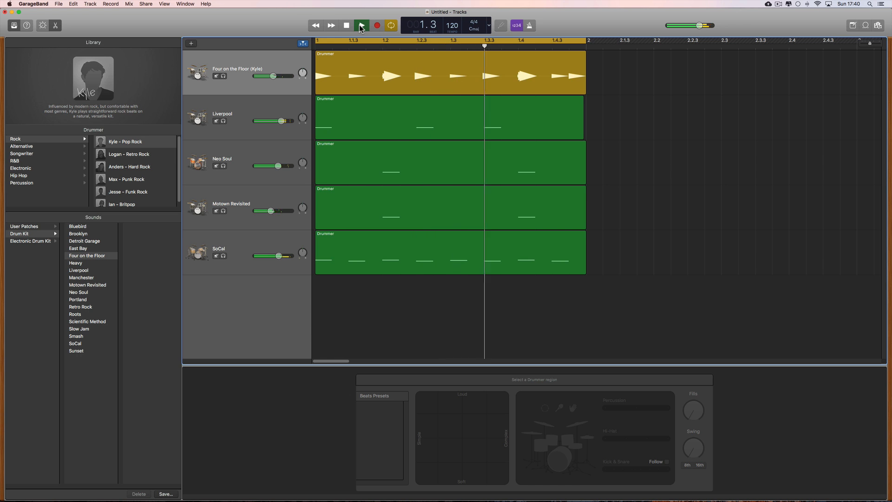
pyautogui.click(362, 26)
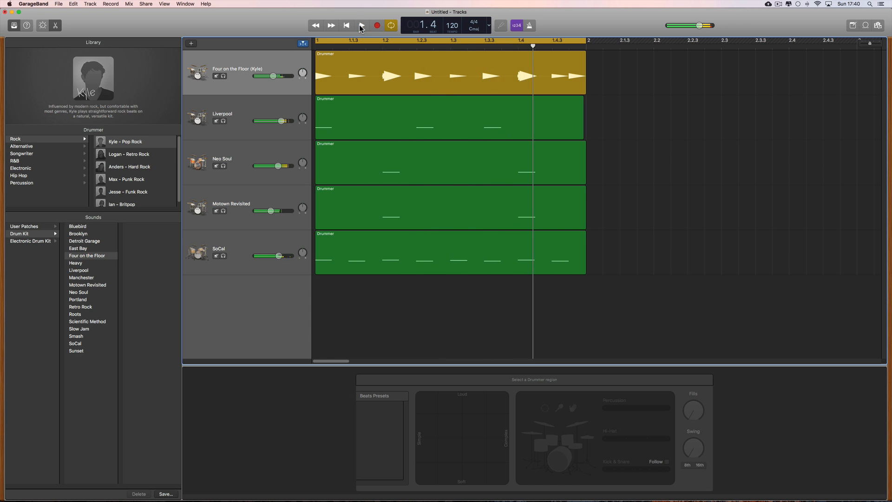
# Add a new Drummer track with the SoCal kit below the Four on the Floor track
pyautogui.click(192, 44)
pyautogui.click(527, 75)
pyautogui.click(573, 155)
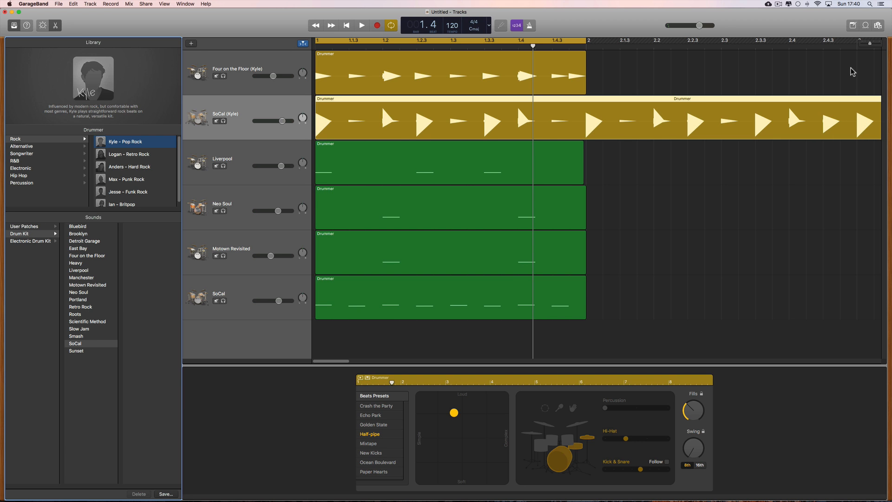
pyautogui.moveTo(871, 44); pyautogui.dragTo(865, 45)
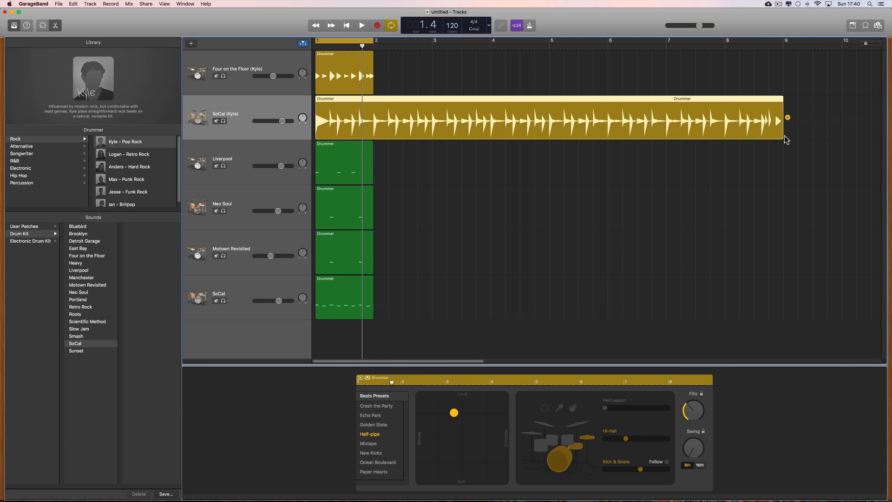
# Delete the new SoCal Drummer track's eight-bar region and try to place the Four on the Floor region on that track
pyautogui.moveTo(780, 136); pyautogui.dragTo(373, 128)
pyautogui.press('Delete')
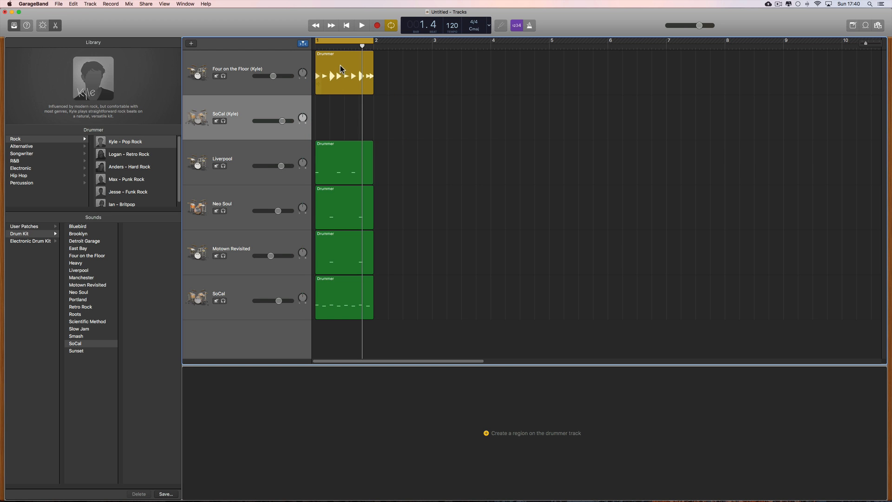
pyautogui.moveTo(339, 62)
pyautogui.mouseDown()
pyautogui.moveTo(339, 116)
pyautogui.moveTo(339, 105)
pyautogui.mouseUp()
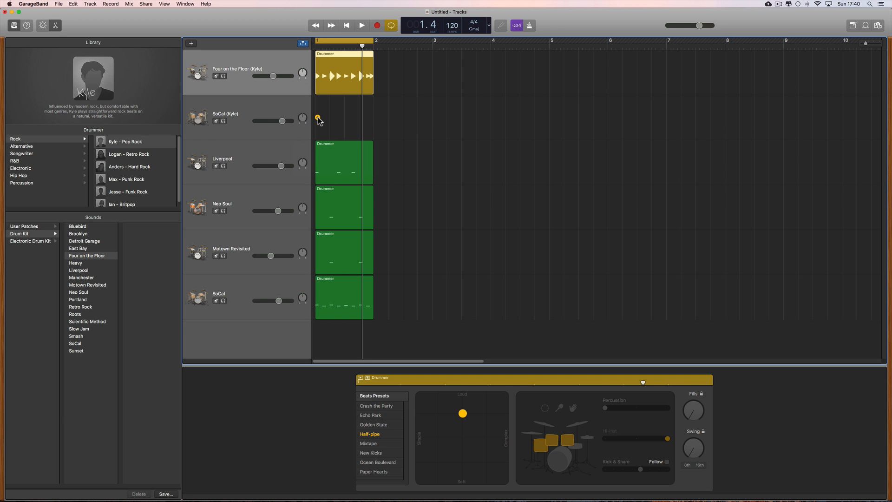
# Create a Drummer region on the new SoCal track, shorten it to one bar and match its complexity and loudness to the Four on the Floor region
pyautogui.click(407, 127)
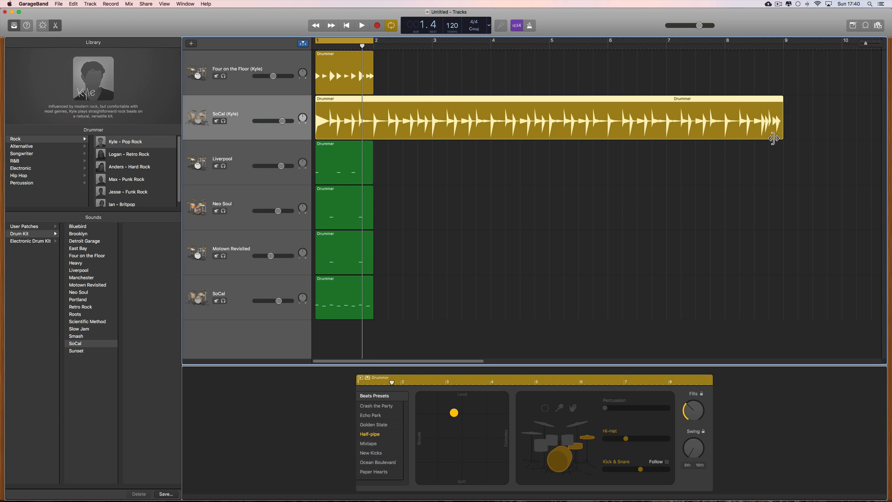
pyautogui.moveTo(781, 135); pyautogui.dragTo(374, 136)
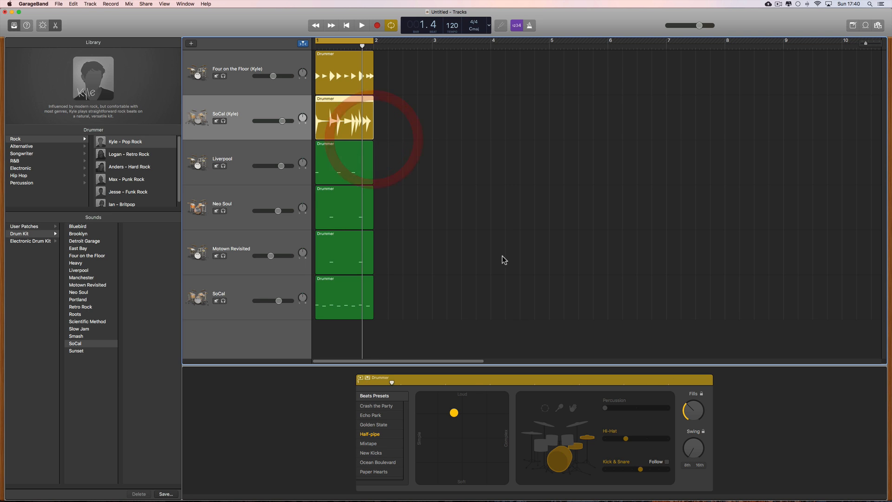
pyautogui.click(459, 417)
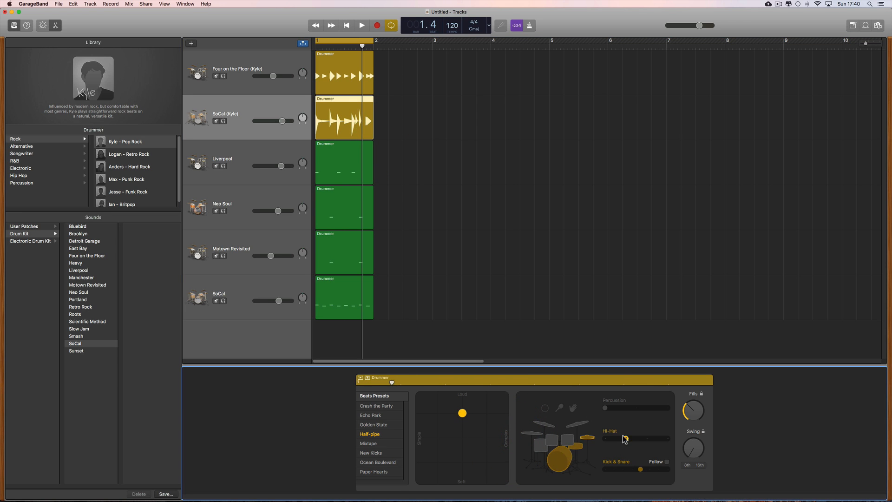
# Try replacing the Four on the Floor region's toms with hi-hat and kick and snare, switching those kit pieces on and off
pyautogui.click(346, 79)
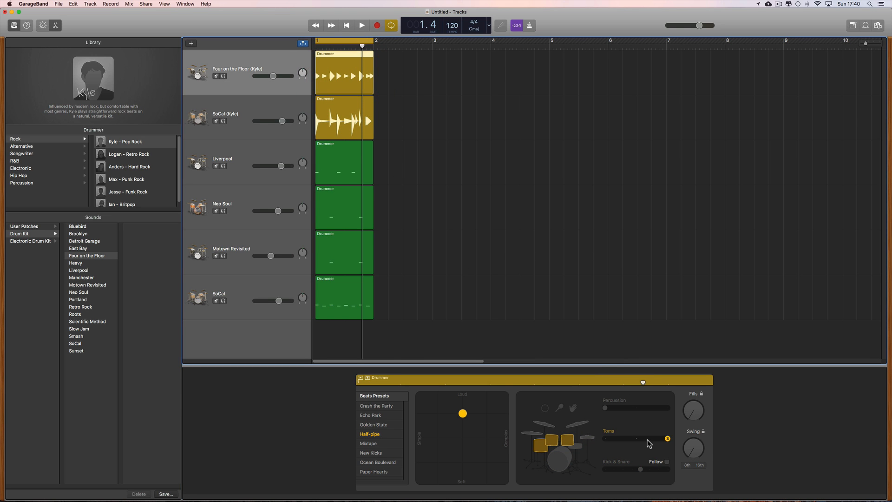
pyautogui.click(591, 439)
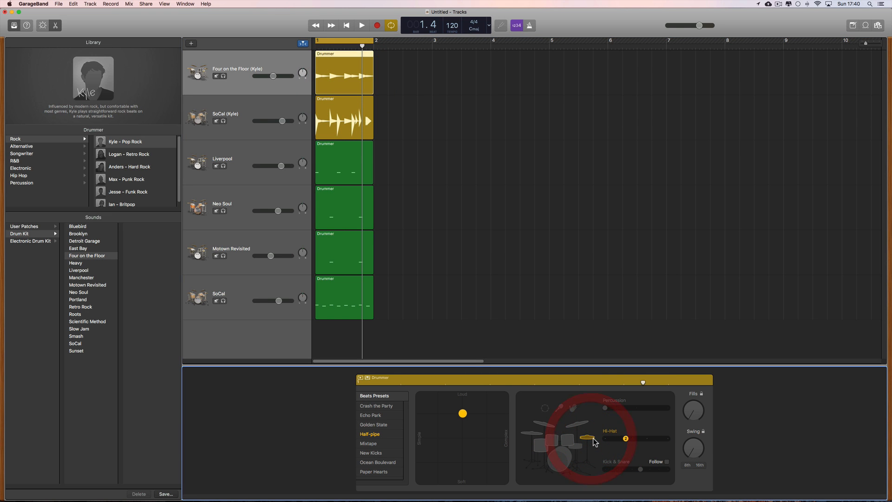
pyautogui.click(568, 455)
pyautogui.click(569, 458)
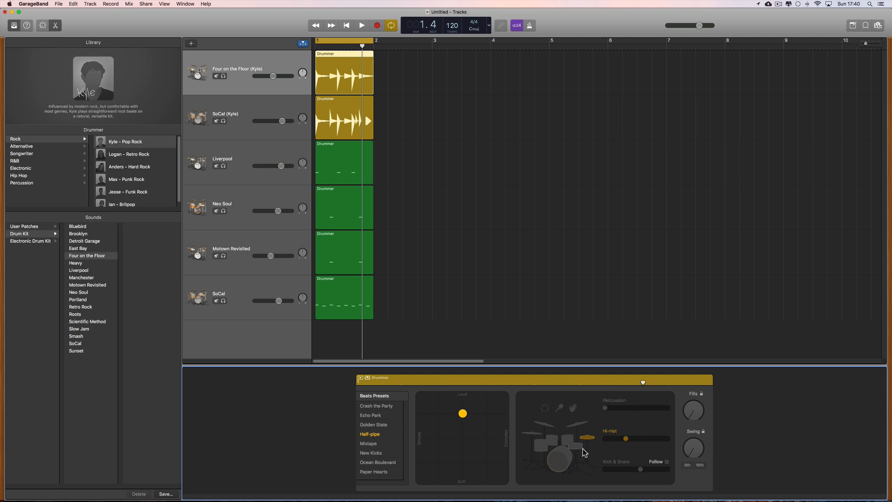
pyautogui.click(587, 437)
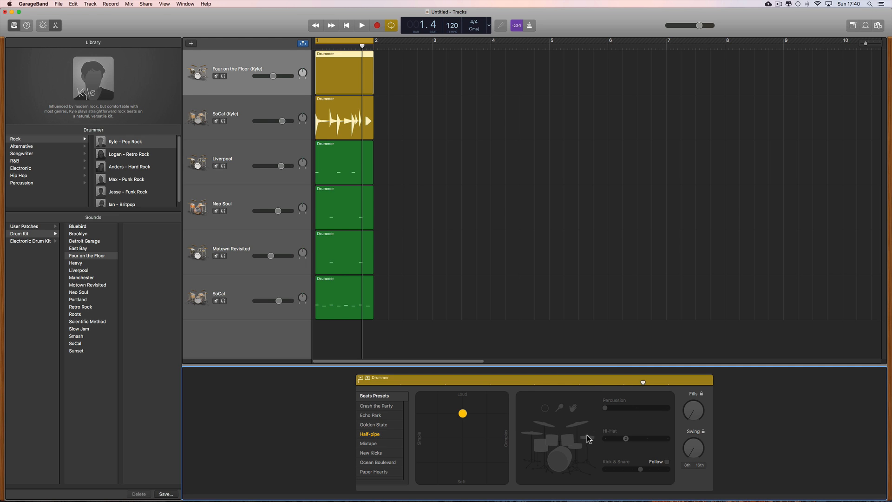
pyautogui.click(572, 460)
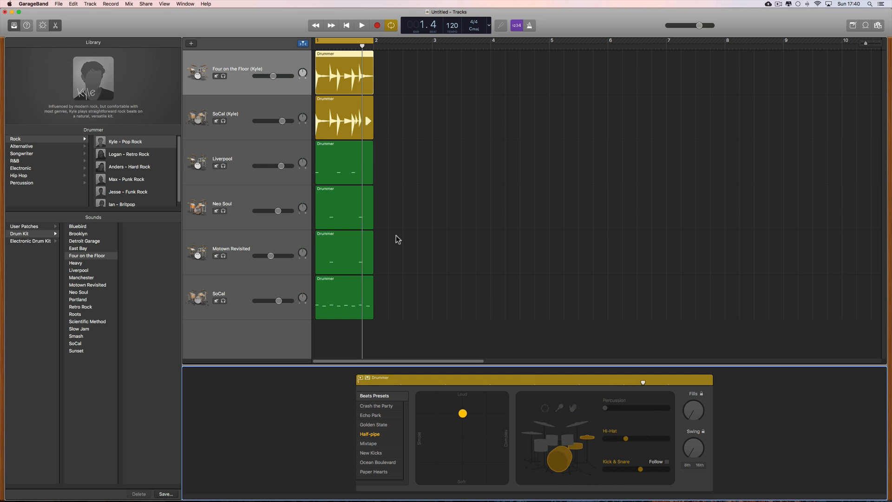
# Set the Four on the Floor region to play only toms, without hi-hat or kick and snare, and solo its track
pyautogui.click(235, 118)
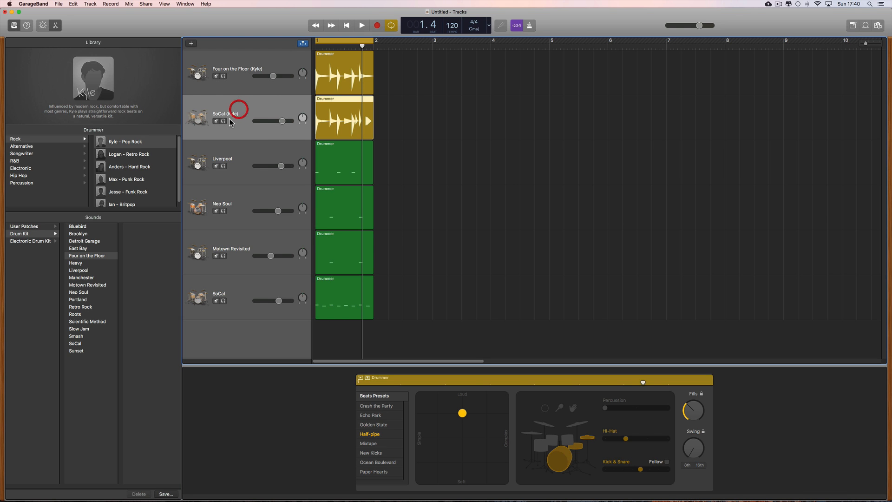
pyautogui.click(333, 76)
pyautogui.click(569, 440)
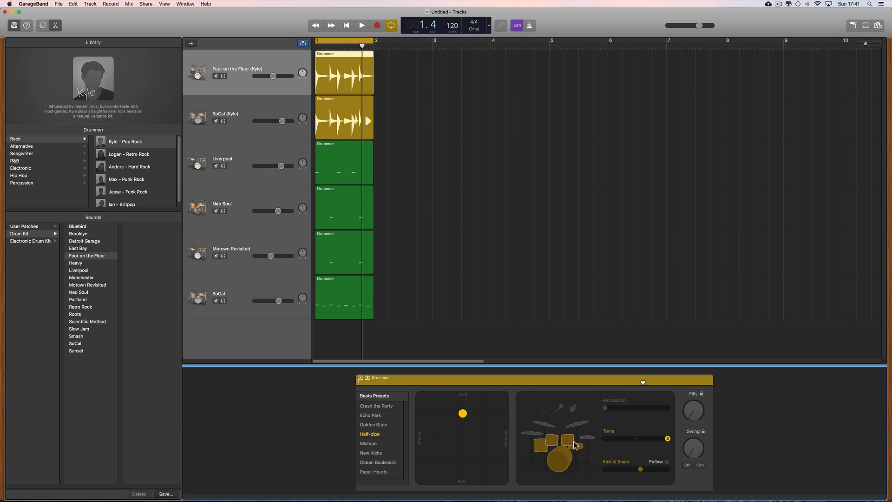
pyautogui.click(563, 463)
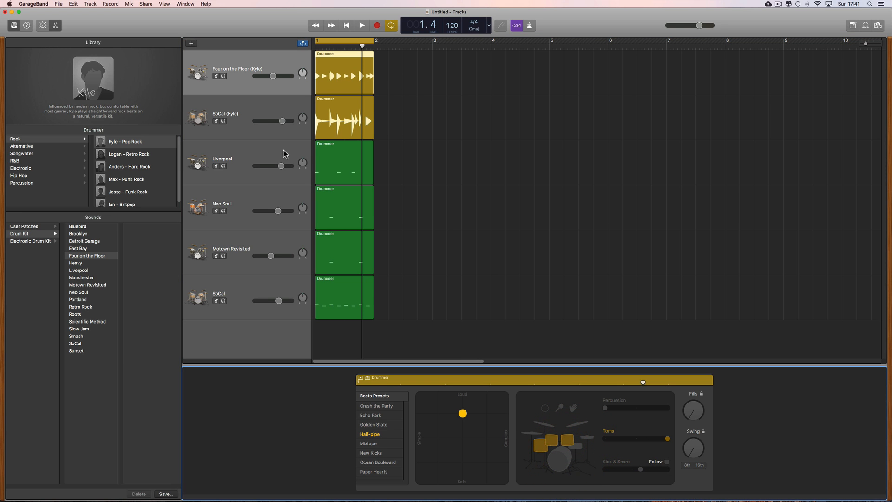
pyautogui.click(223, 76)
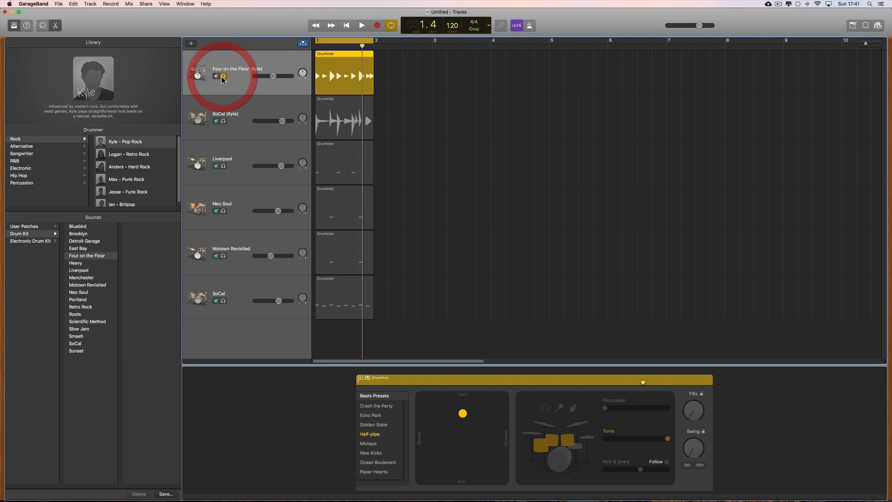
# Take the Four on the Floor track out of solo, mute it, and select the SoCal Drummer track's region
pyautogui.click(224, 77)
pyautogui.click(216, 76)
pyautogui.click(341, 125)
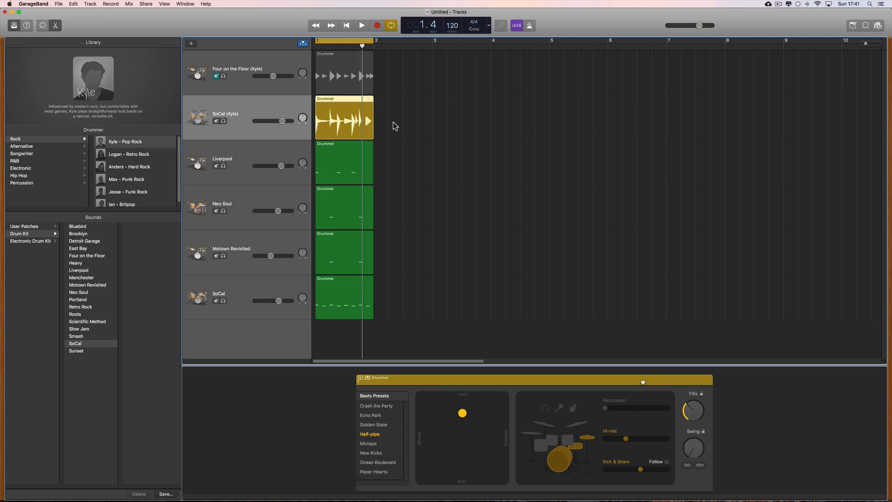
# Turn the SoCal Drummer region's fills down to the minimum while auditioning the track in solo, and end the solo playback
pyautogui.click(877, 44)
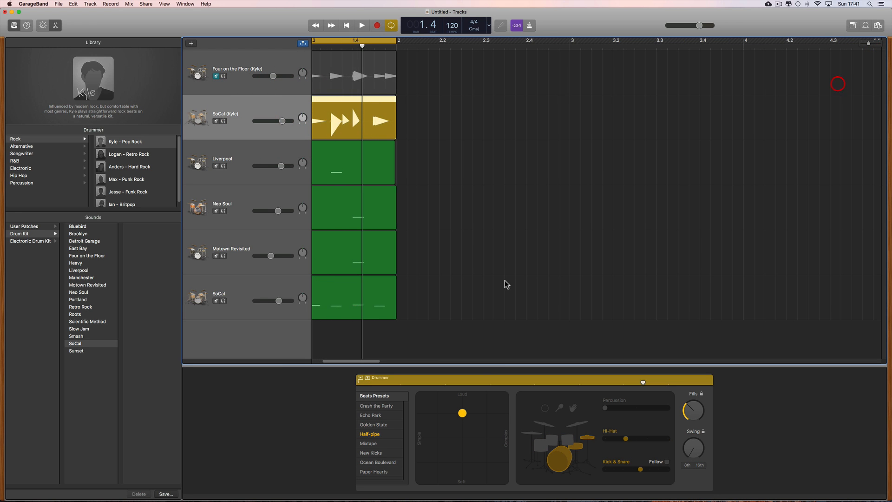
pyautogui.moveTo(376, 361); pyautogui.dragTo(343, 361)
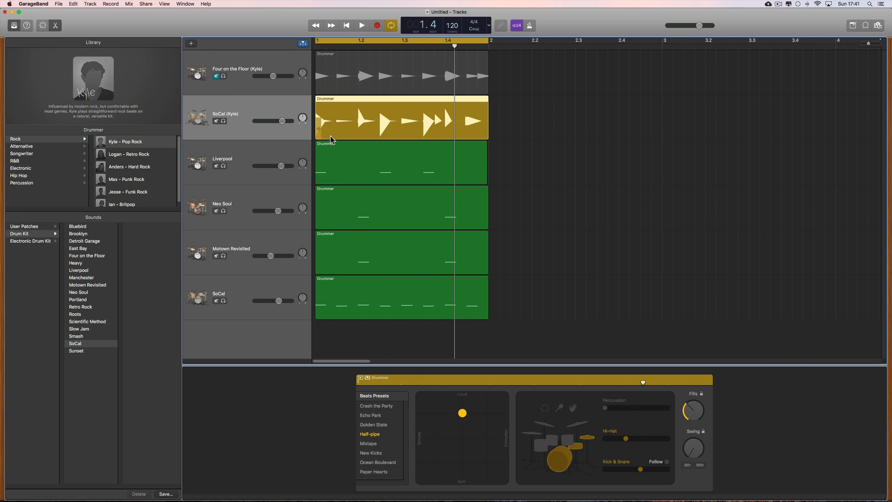
pyautogui.press('space')
pyautogui.click(223, 121)
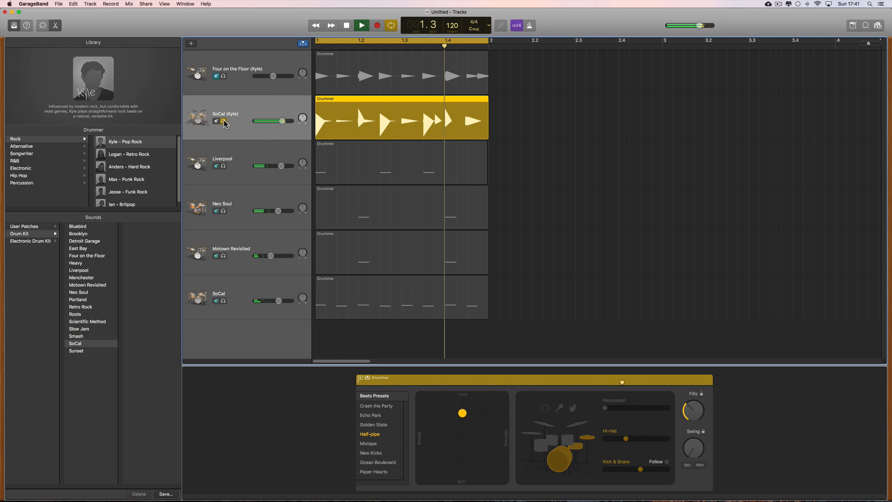
pyautogui.click(704, 451)
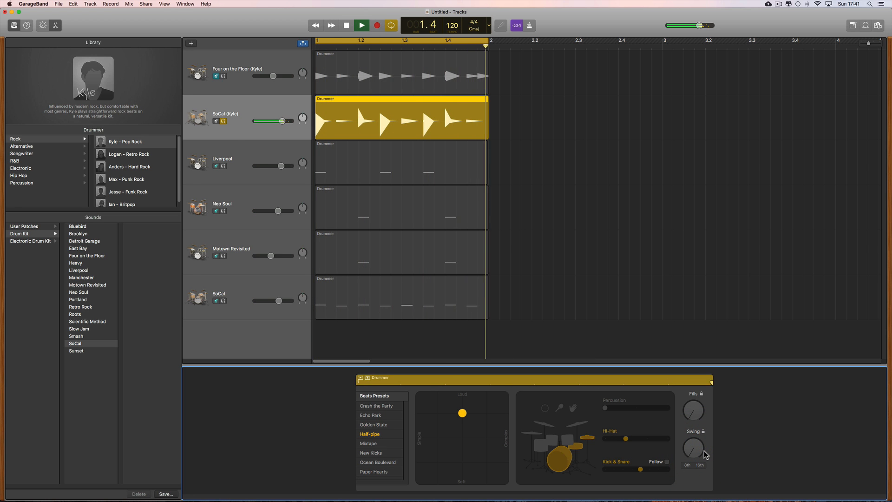
pyautogui.press('space')
pyautogui.click(224, 120)
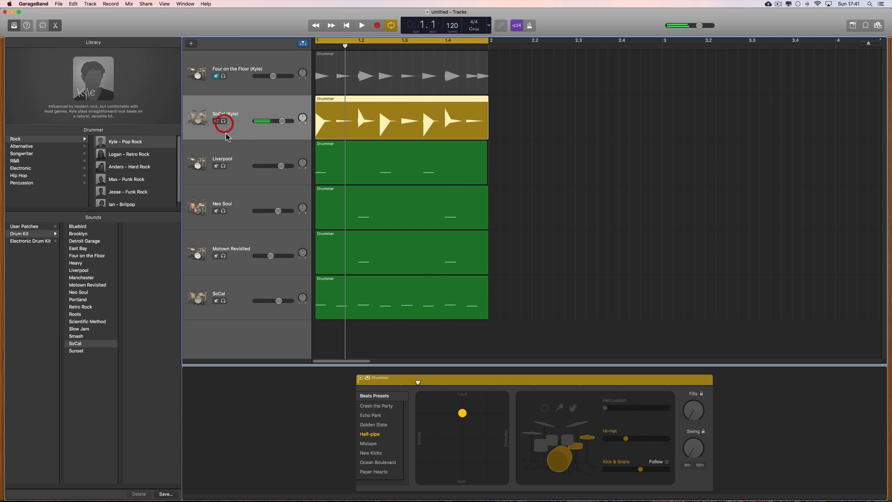
# Mute the SoCal Drummer track and play the split kick, snare and hi-hat tracks without it
pyautogui.click(216, 121)
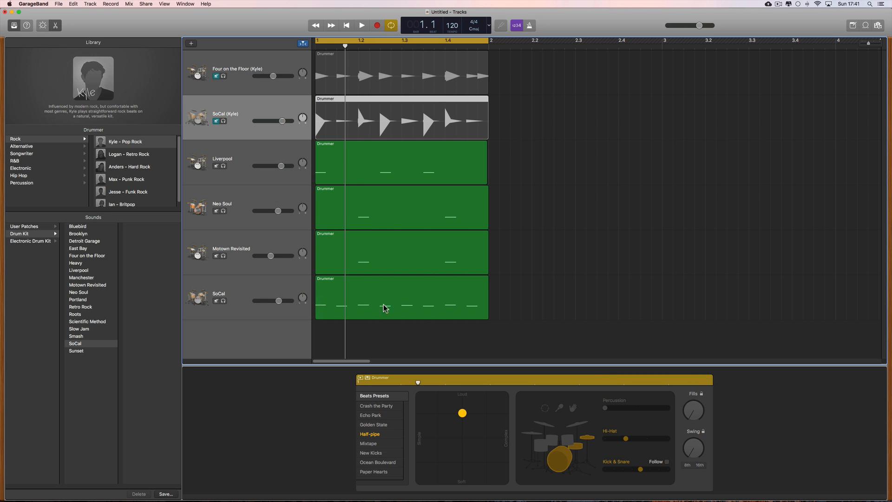
pyautogui.press('space')
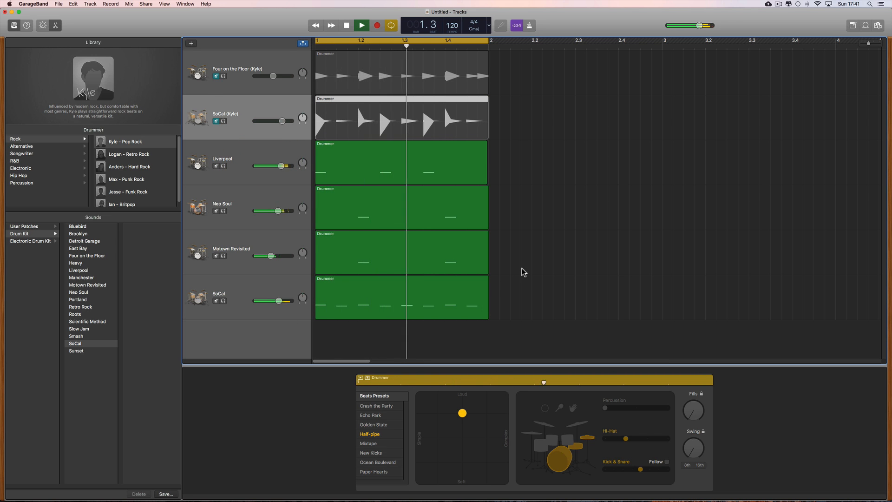
pyautogui.press('space')
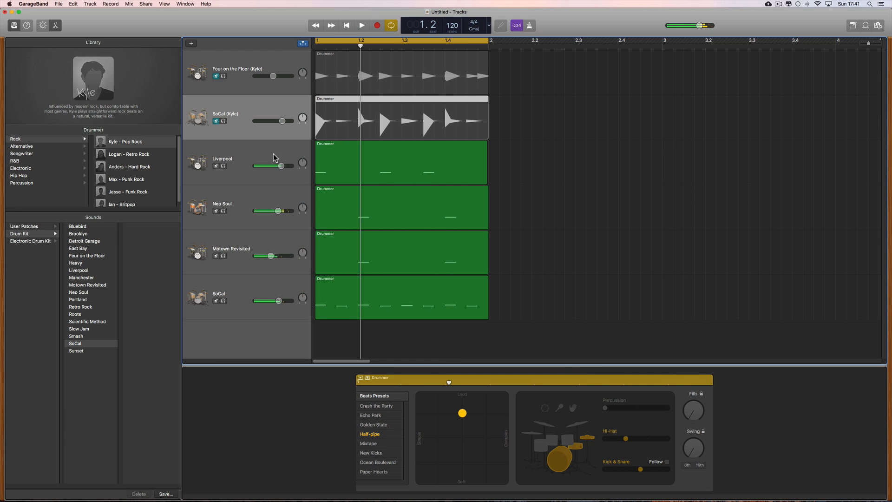
# Unmute the Four on the Floor track and audition its toms together with the split drum tracks
pyautogui.click(265, 76)
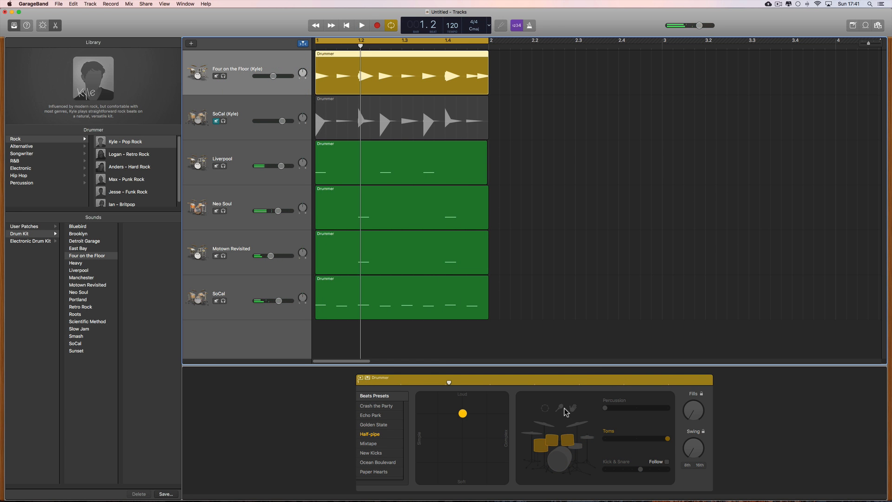
pyautogui.press('space')
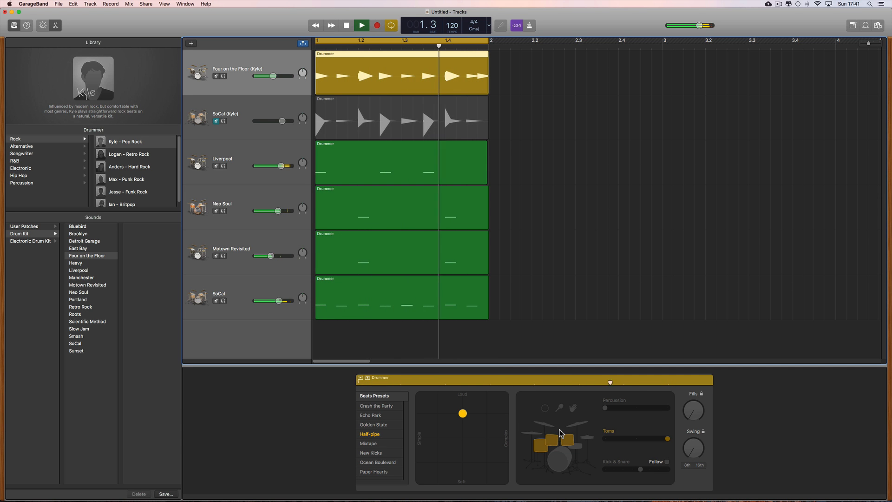
pyautogui.press('space')
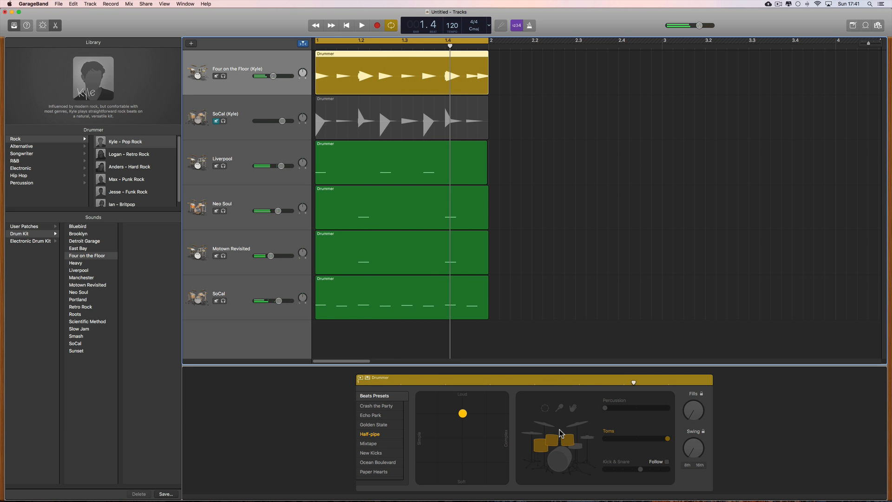